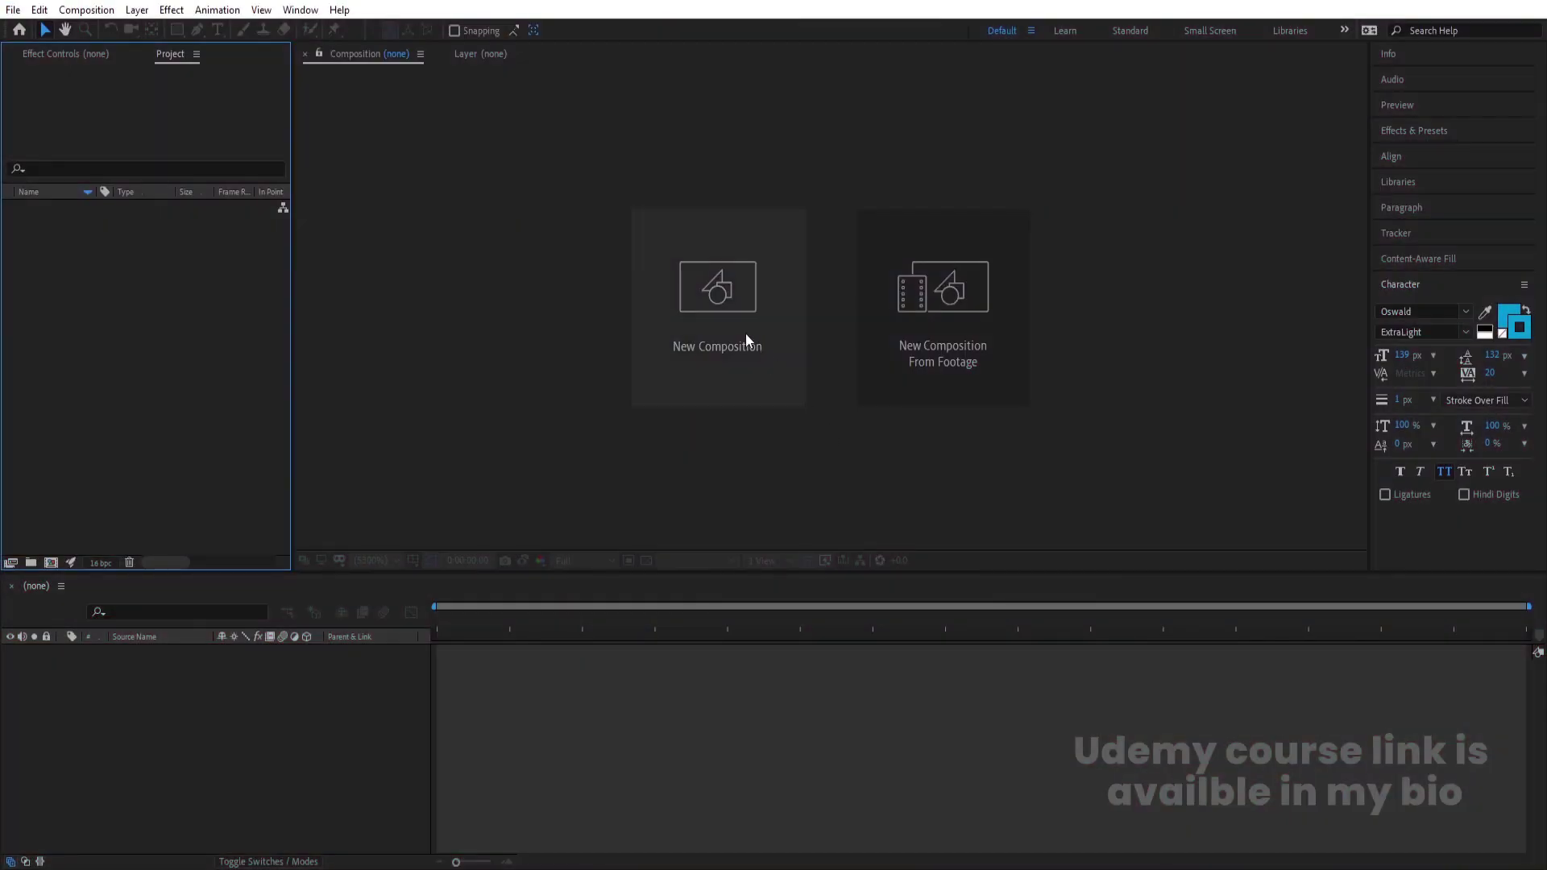
# Step: Create a 1920 × 1080 px, 30 fps composition named Main Animation and display its Title/Action Safe guides
pyautogui.click(746, 334)
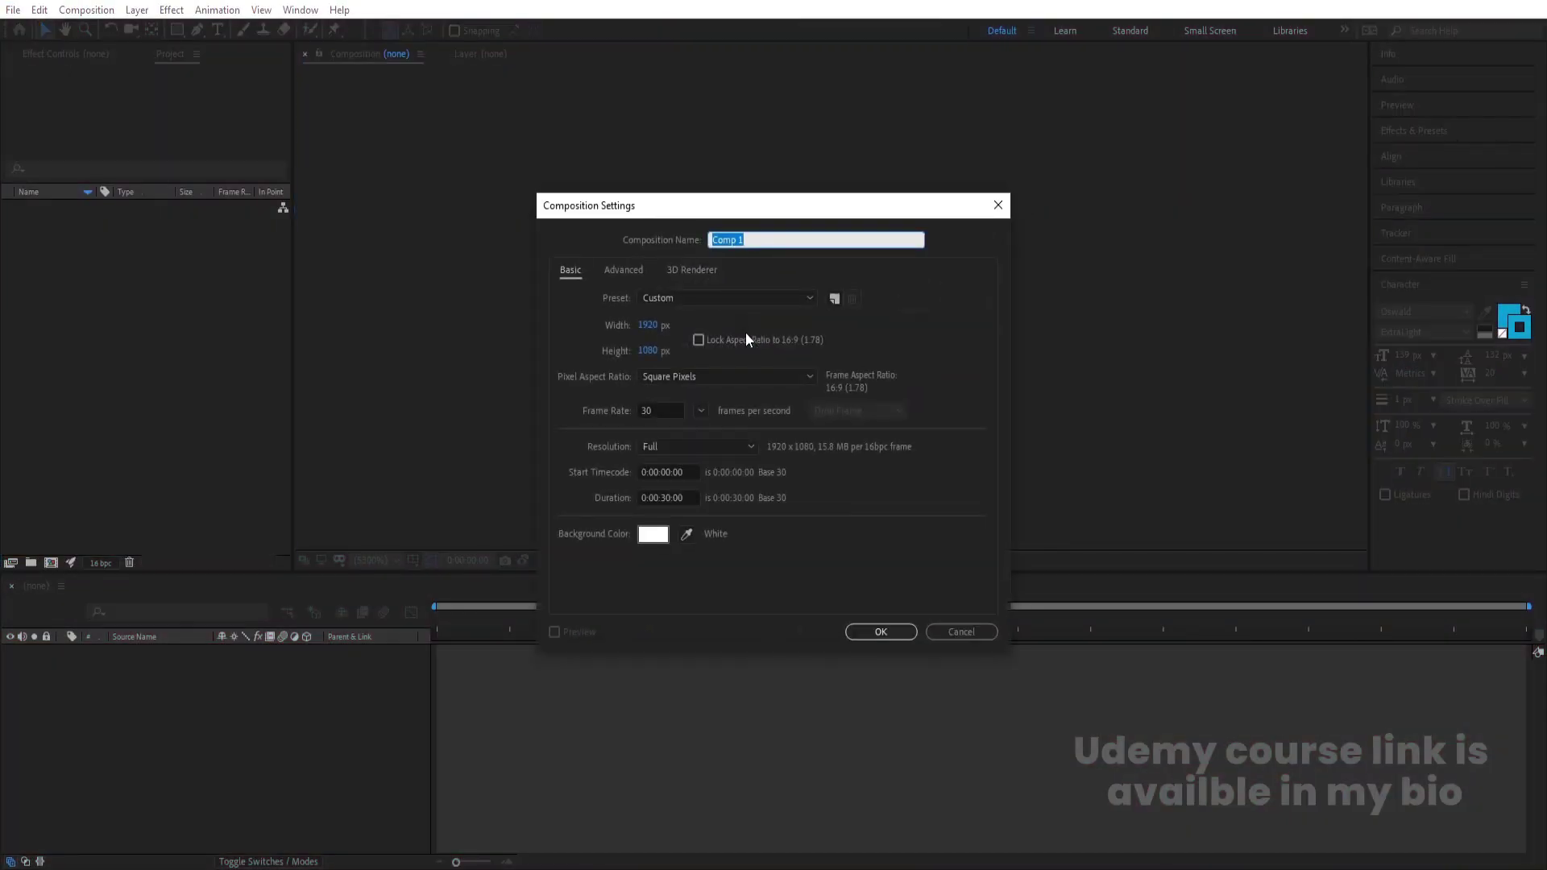
pyautogui.write('Main Animation')
pyautogui.click(650, 326)
pyautogui.click(649, 352)
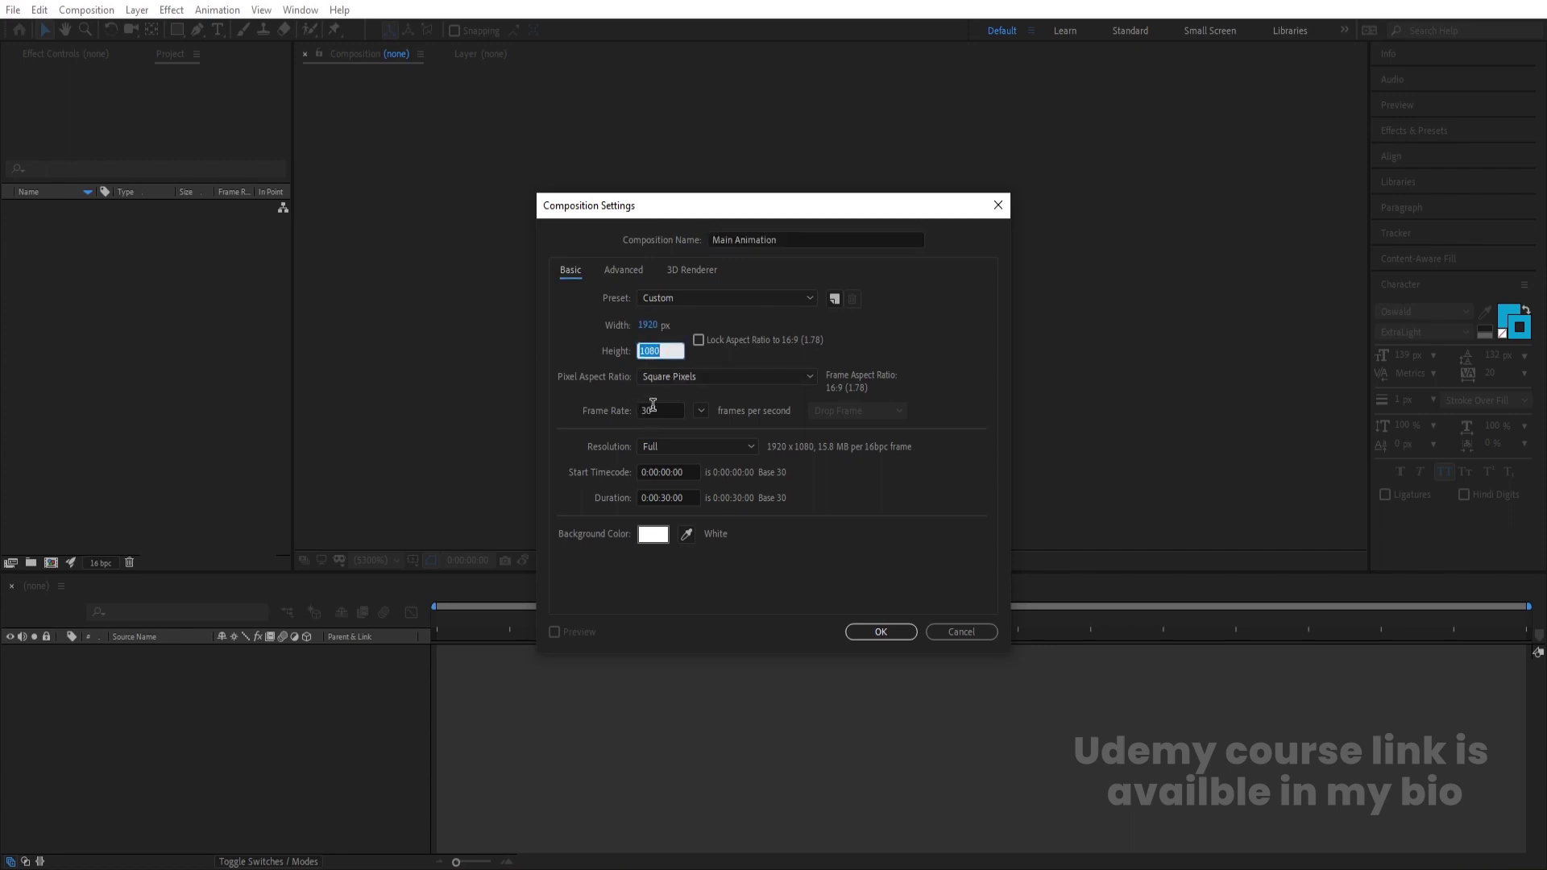
pyautogui.click(652, 405)
pyautogui.click(862, 631)
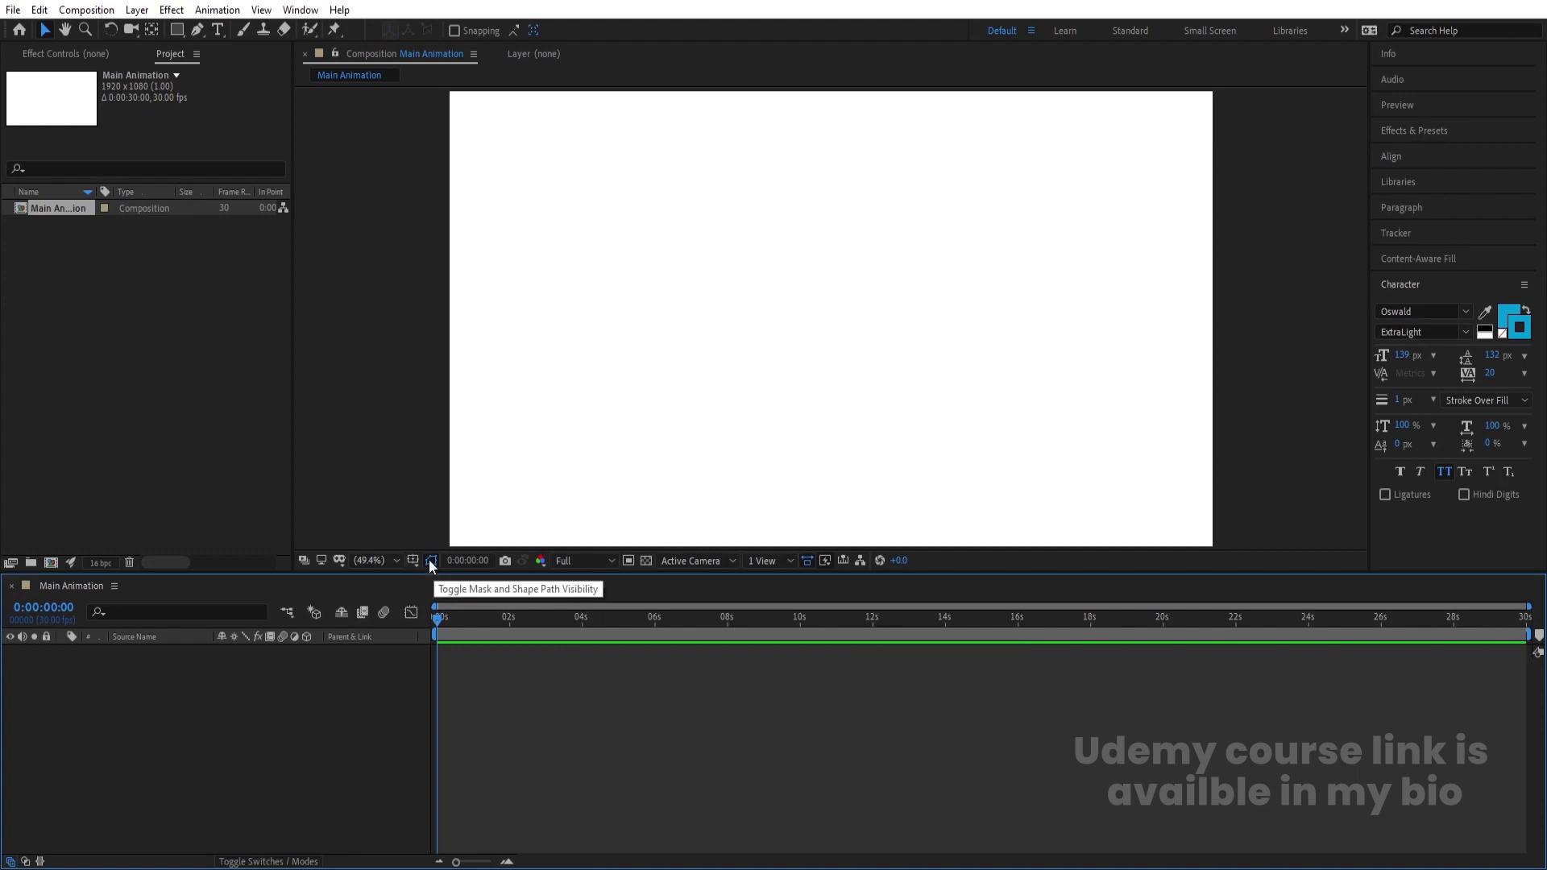
pyautogui.click(415, 555)
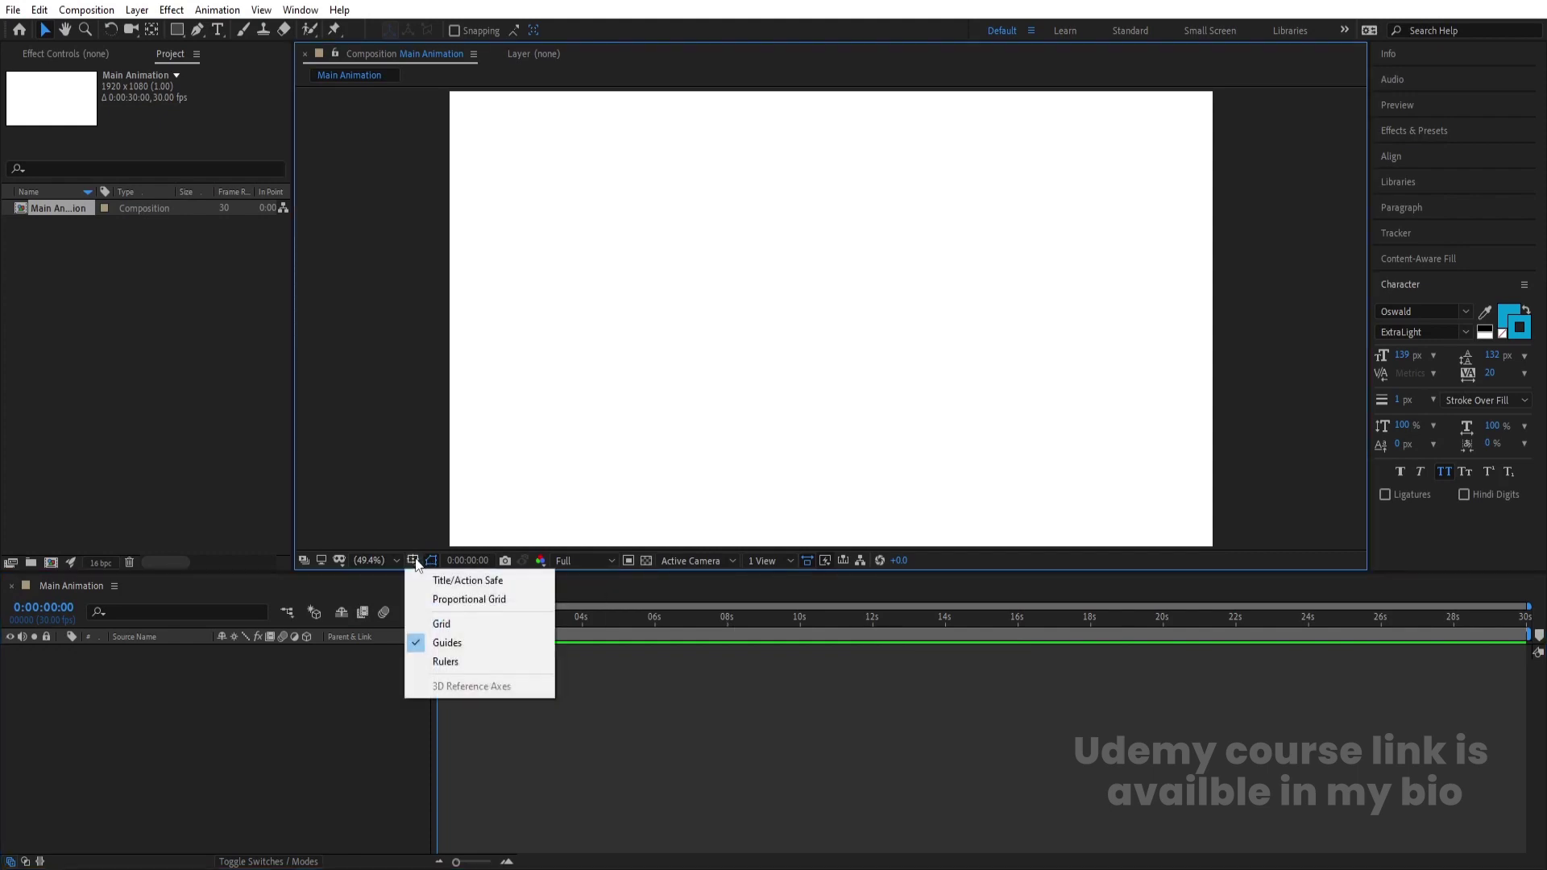
pyautogui.click(435, 577)
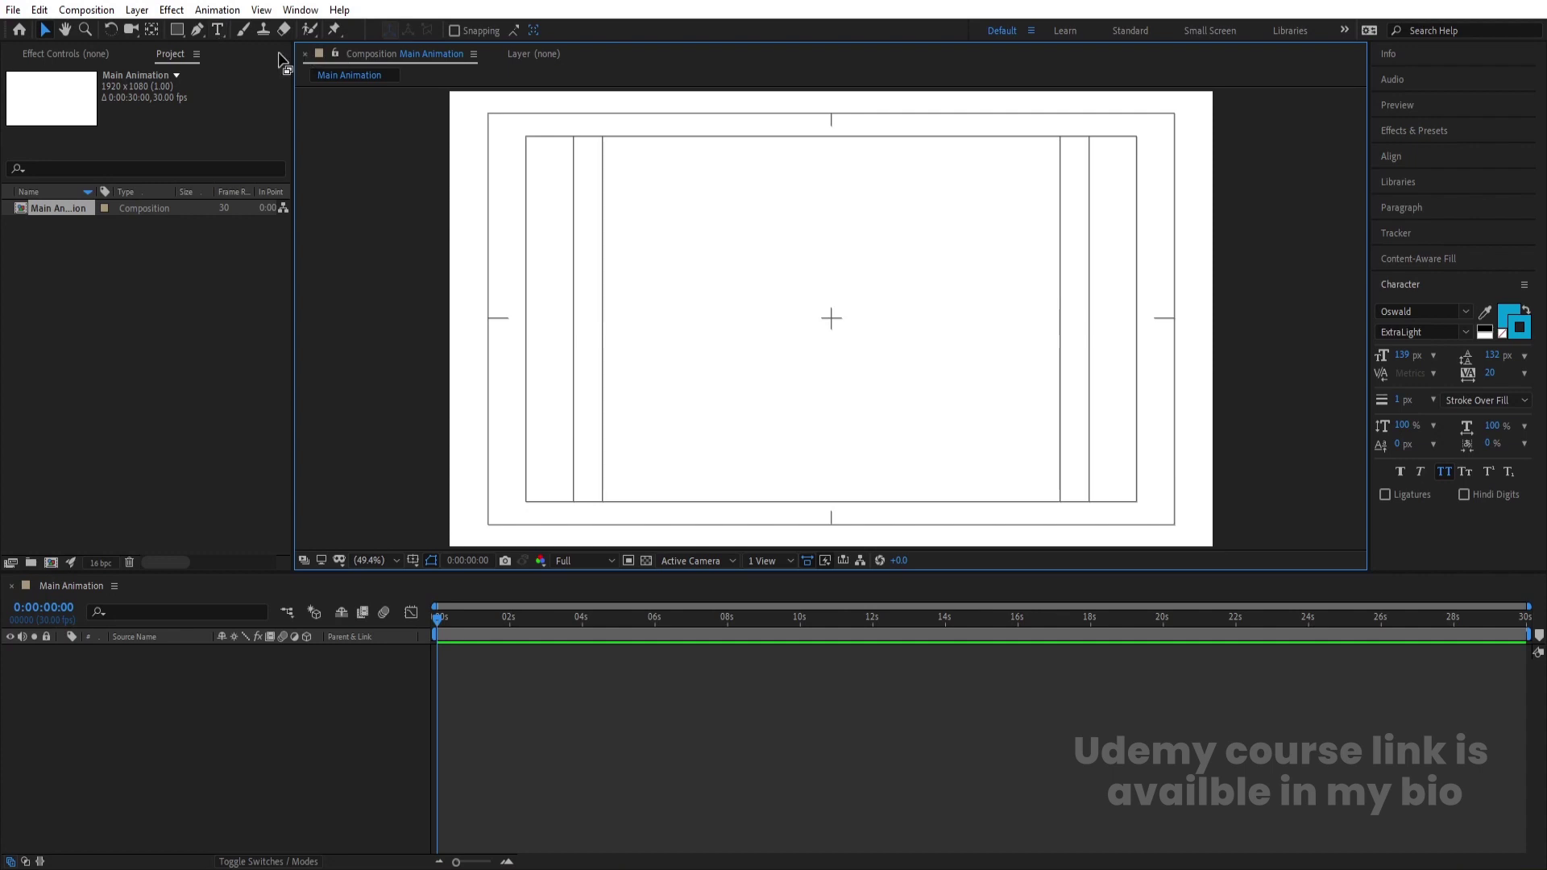
# Step: Remove the text stroke colour and add a text layer reading TYPOGRAPHY to the composition
pyautogui.click(1502, 333)
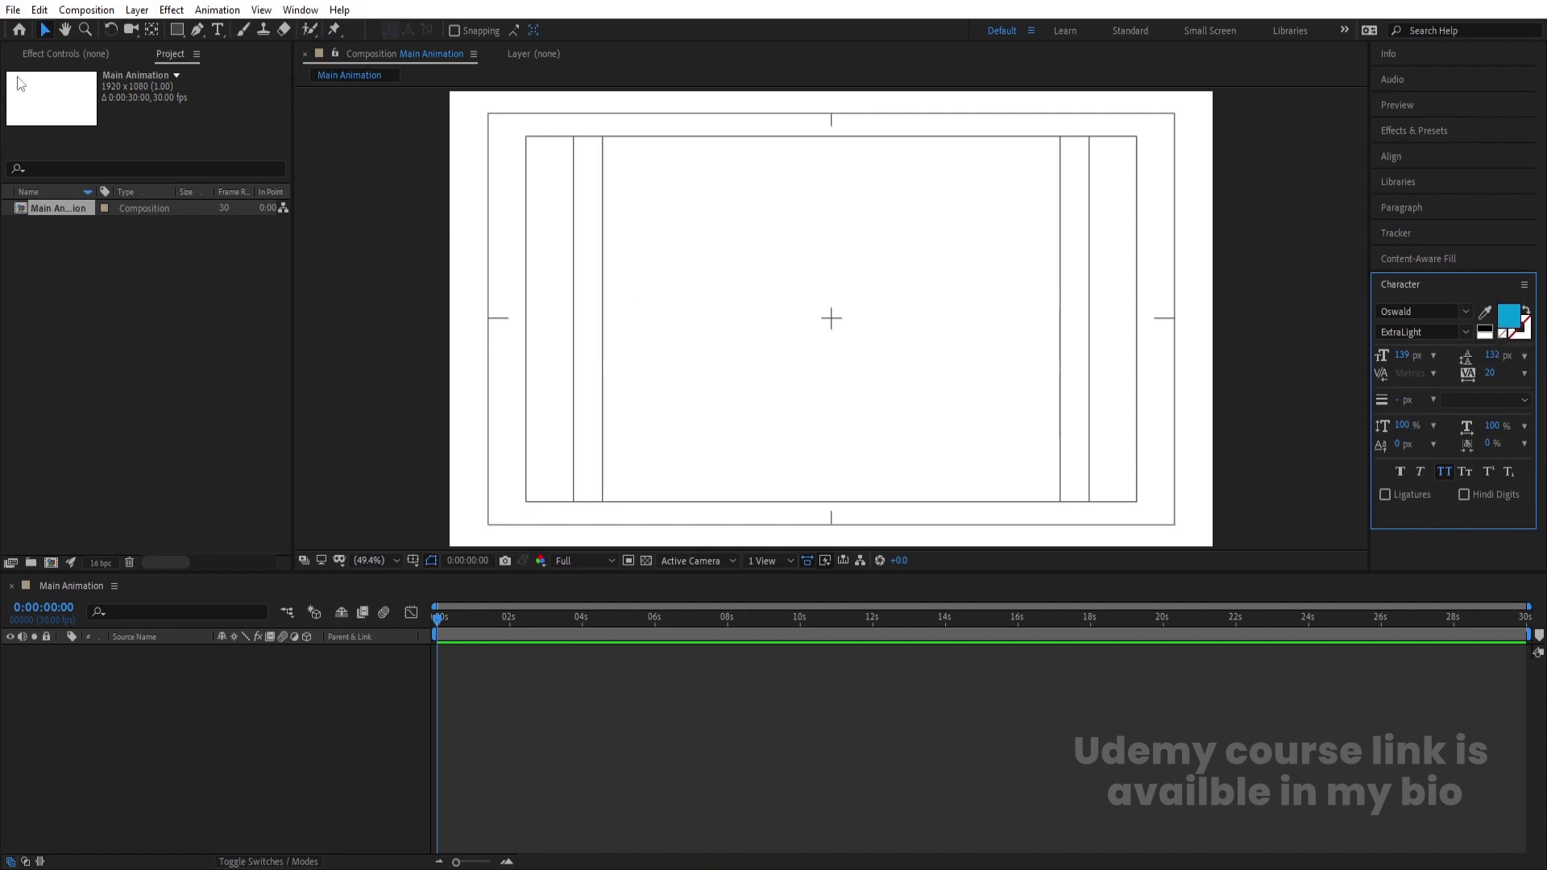
pyautogui.click(217, 36)
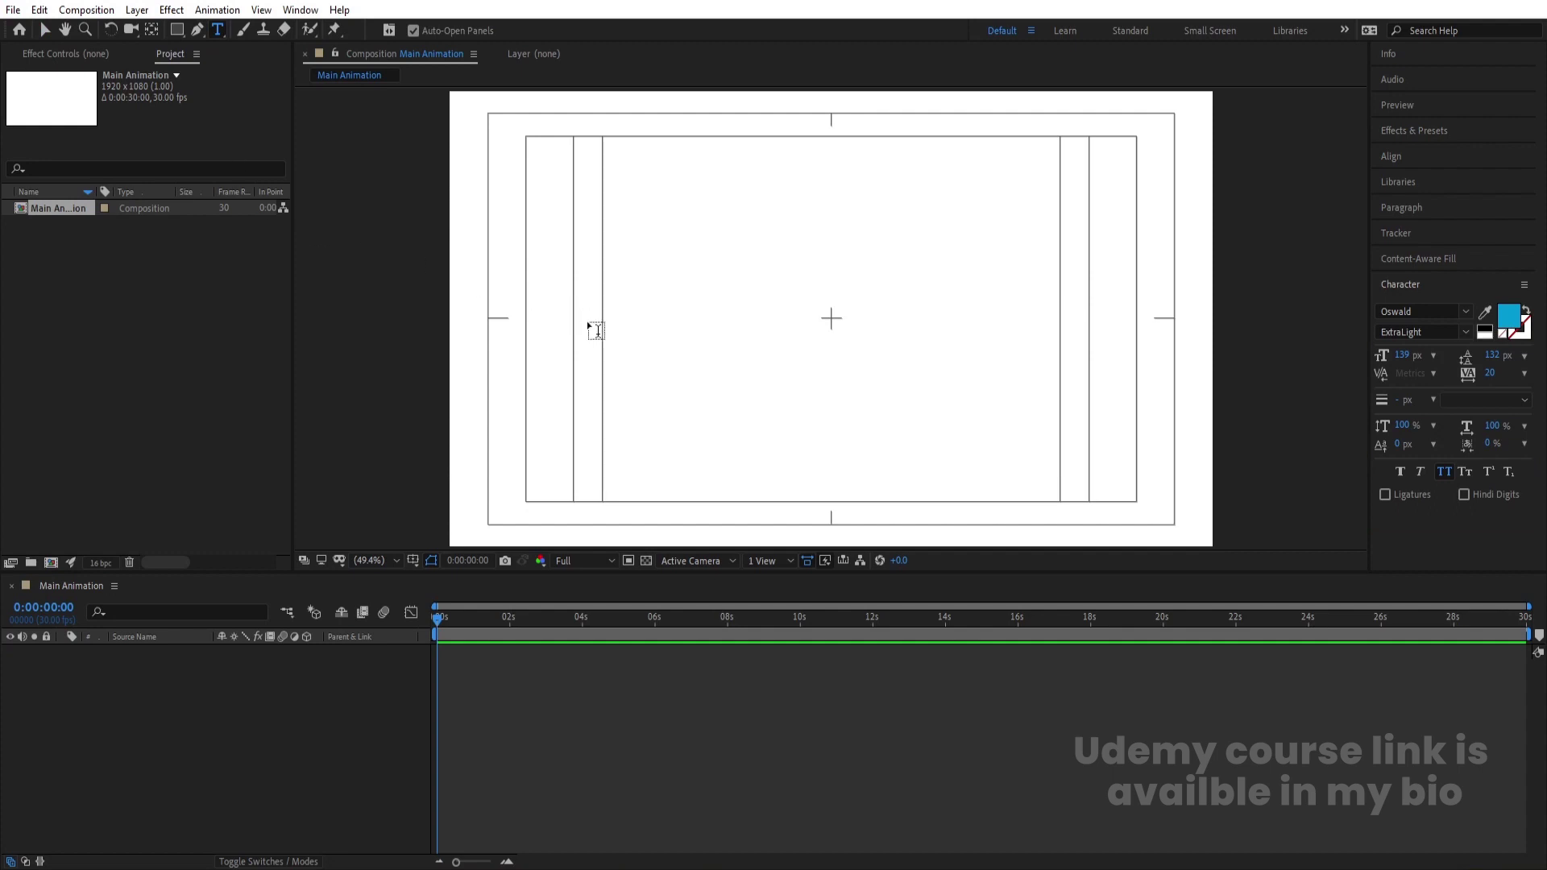
pyautogui.click(686, 338)
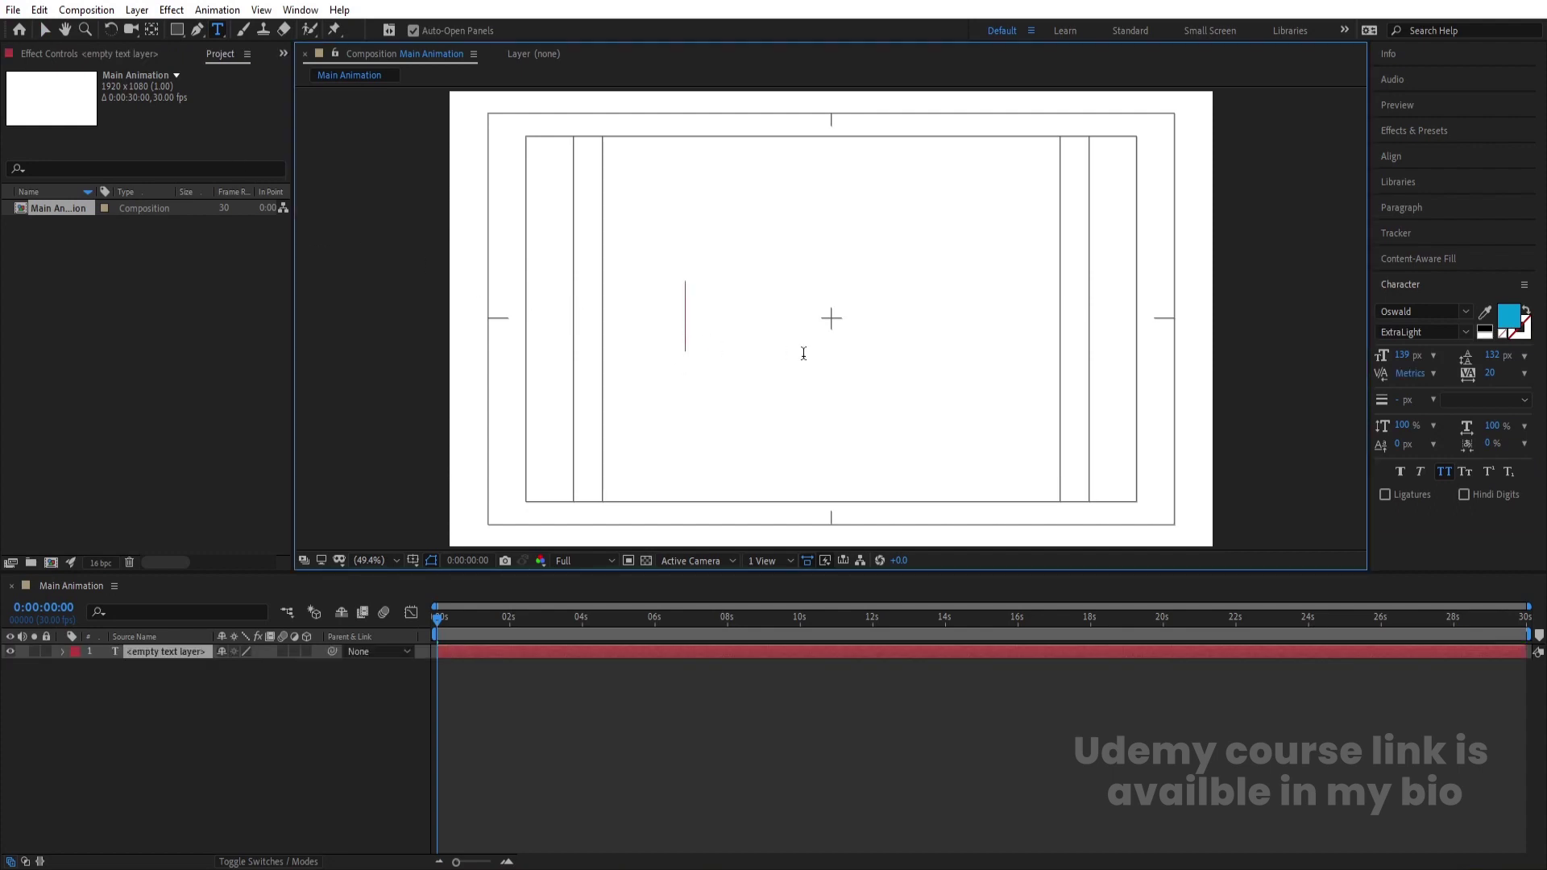
pyautogui.write('TYPO')
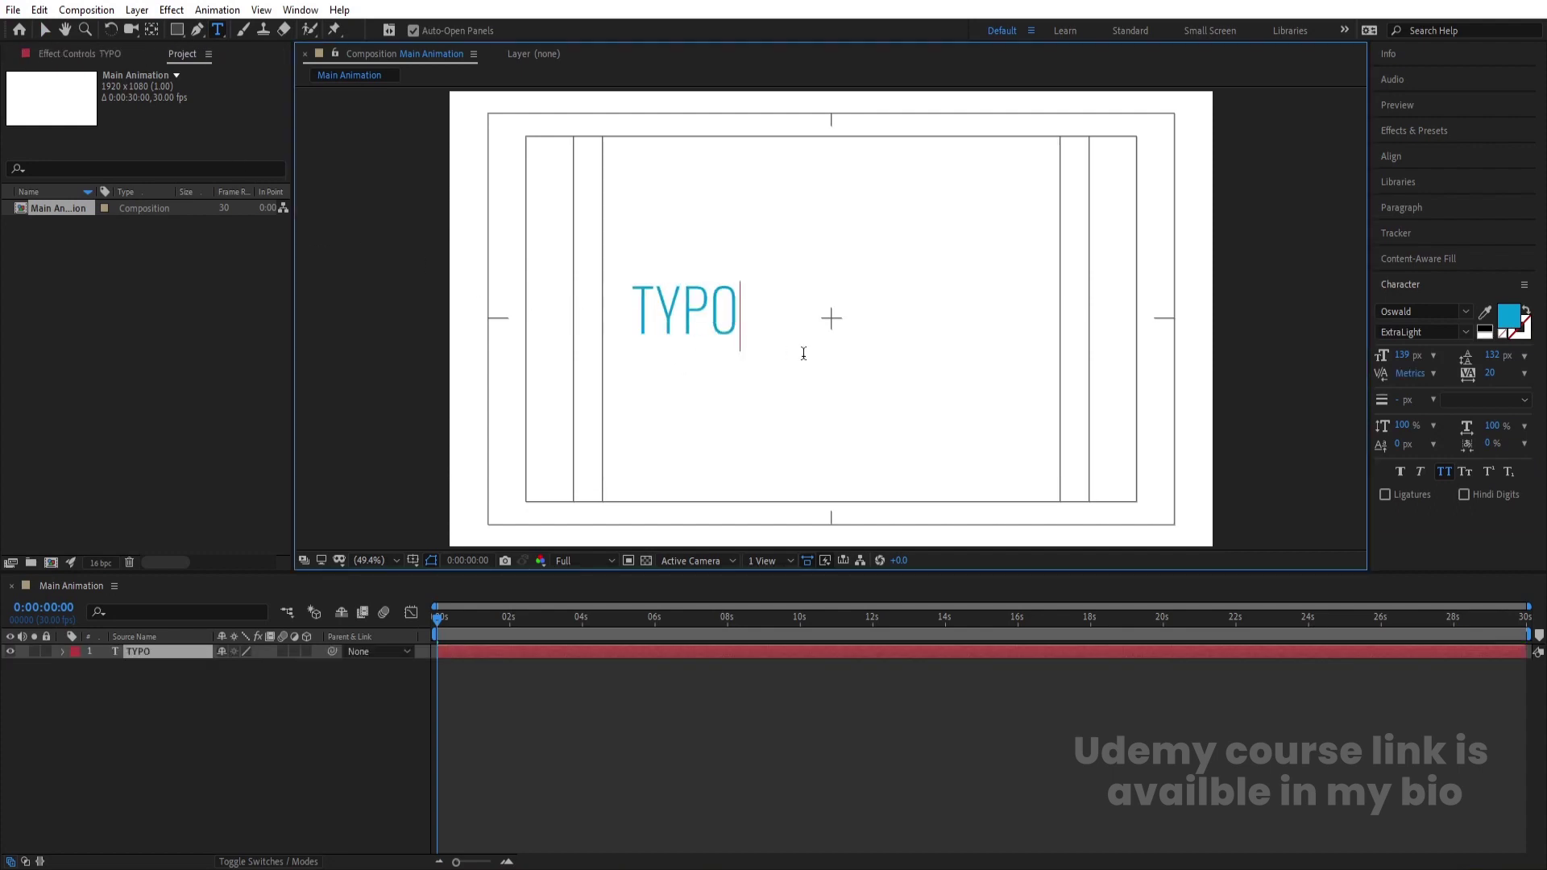
pyautogui.write('GRAPHY')
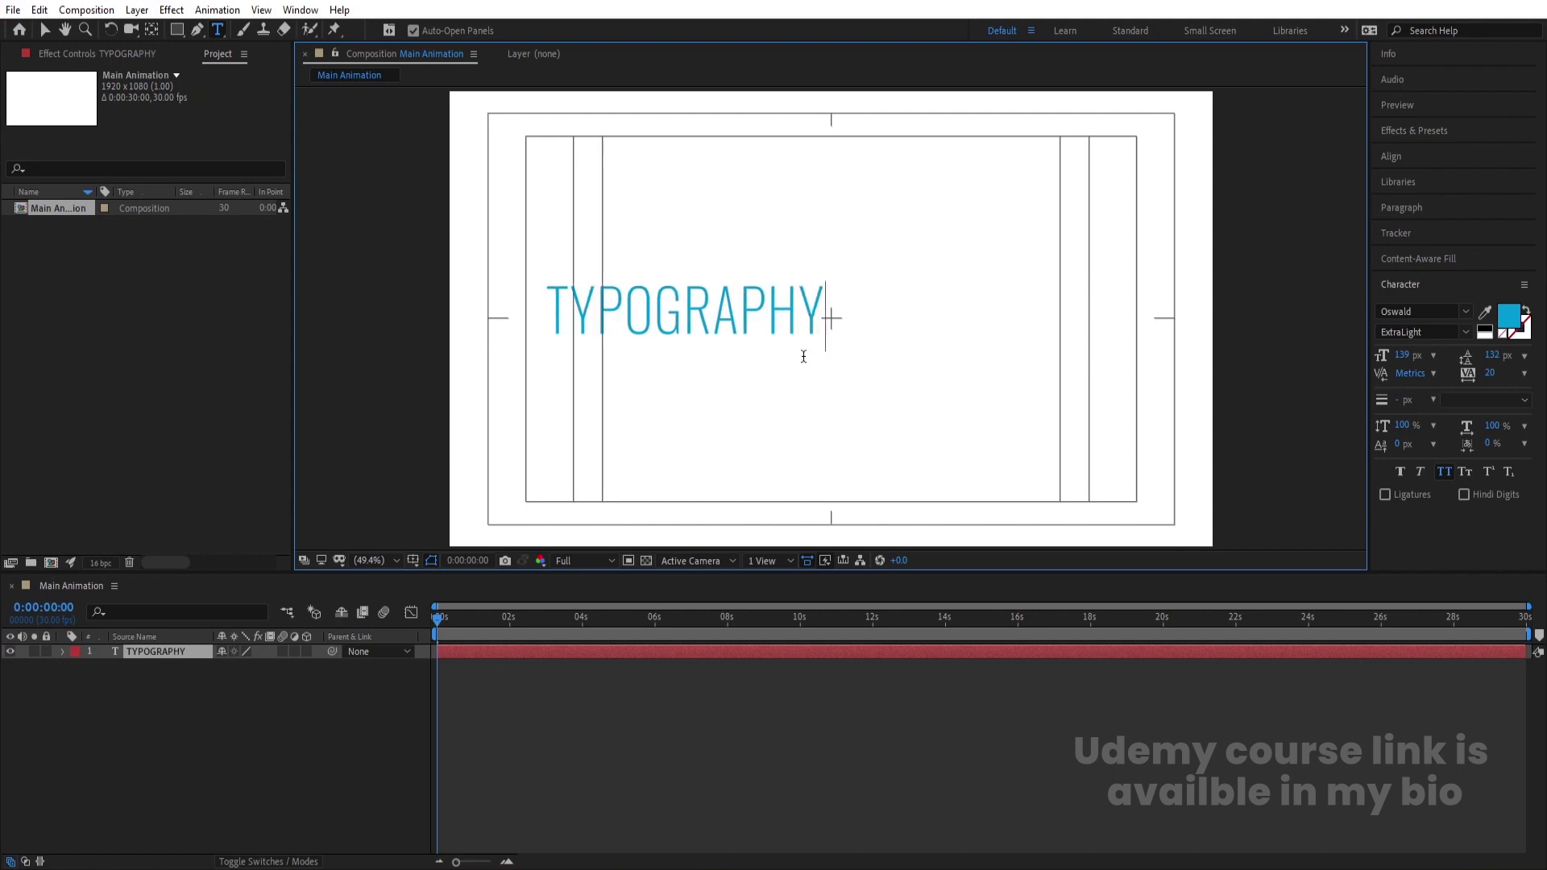
pyautogui.click(113, 698)
# Step: Centre the TYPOGRAPHY layer horizontally and vertically in the composition and scale it to 124%
pyautogui.click(137, 656)
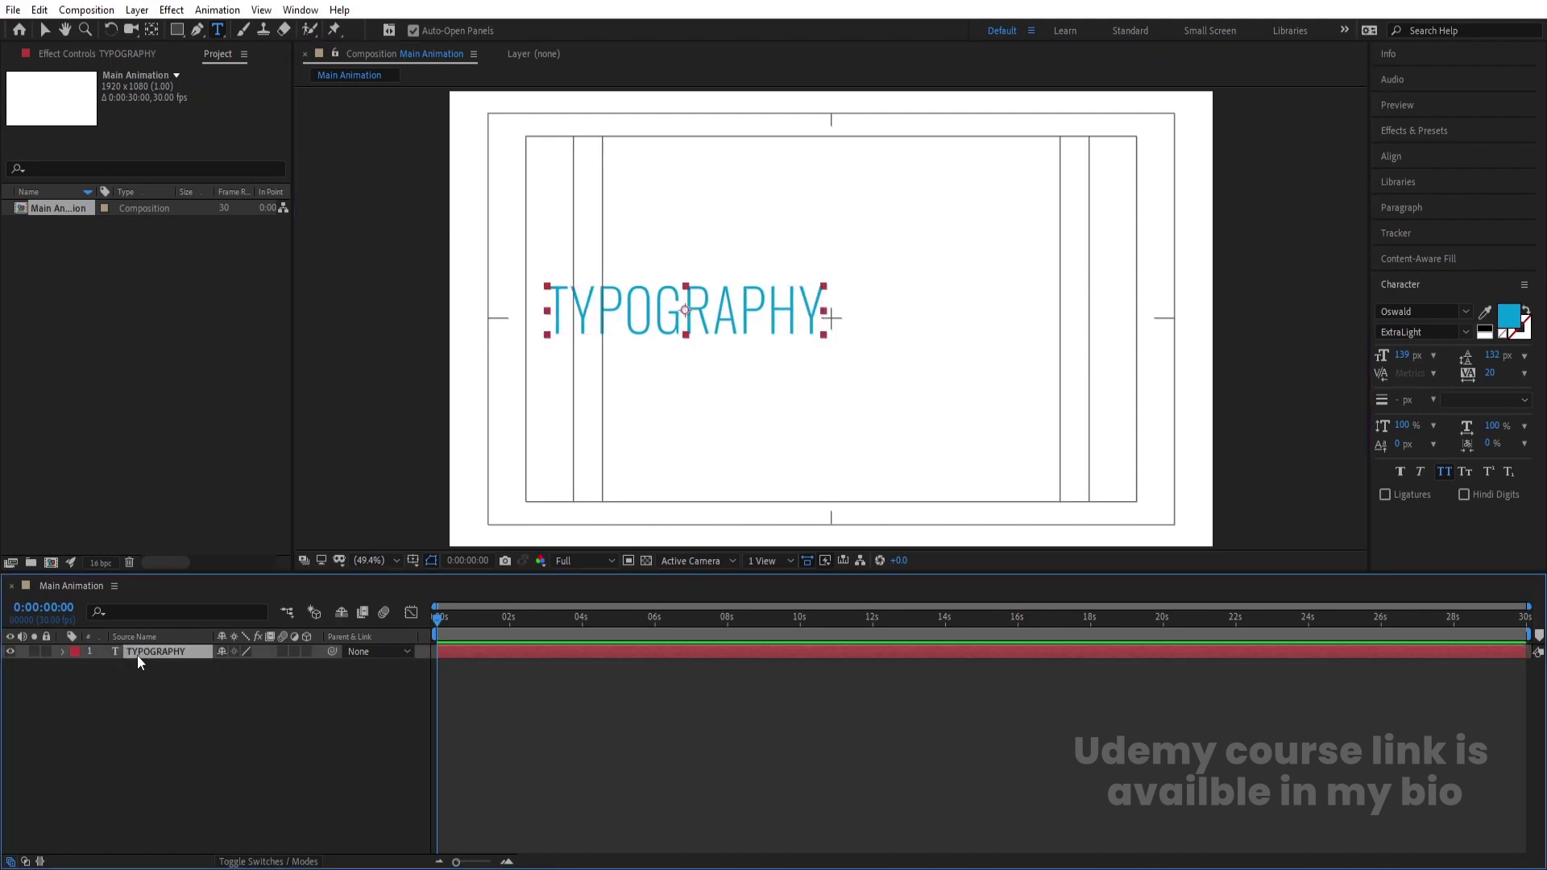
pyautogui.click(1392, 156)
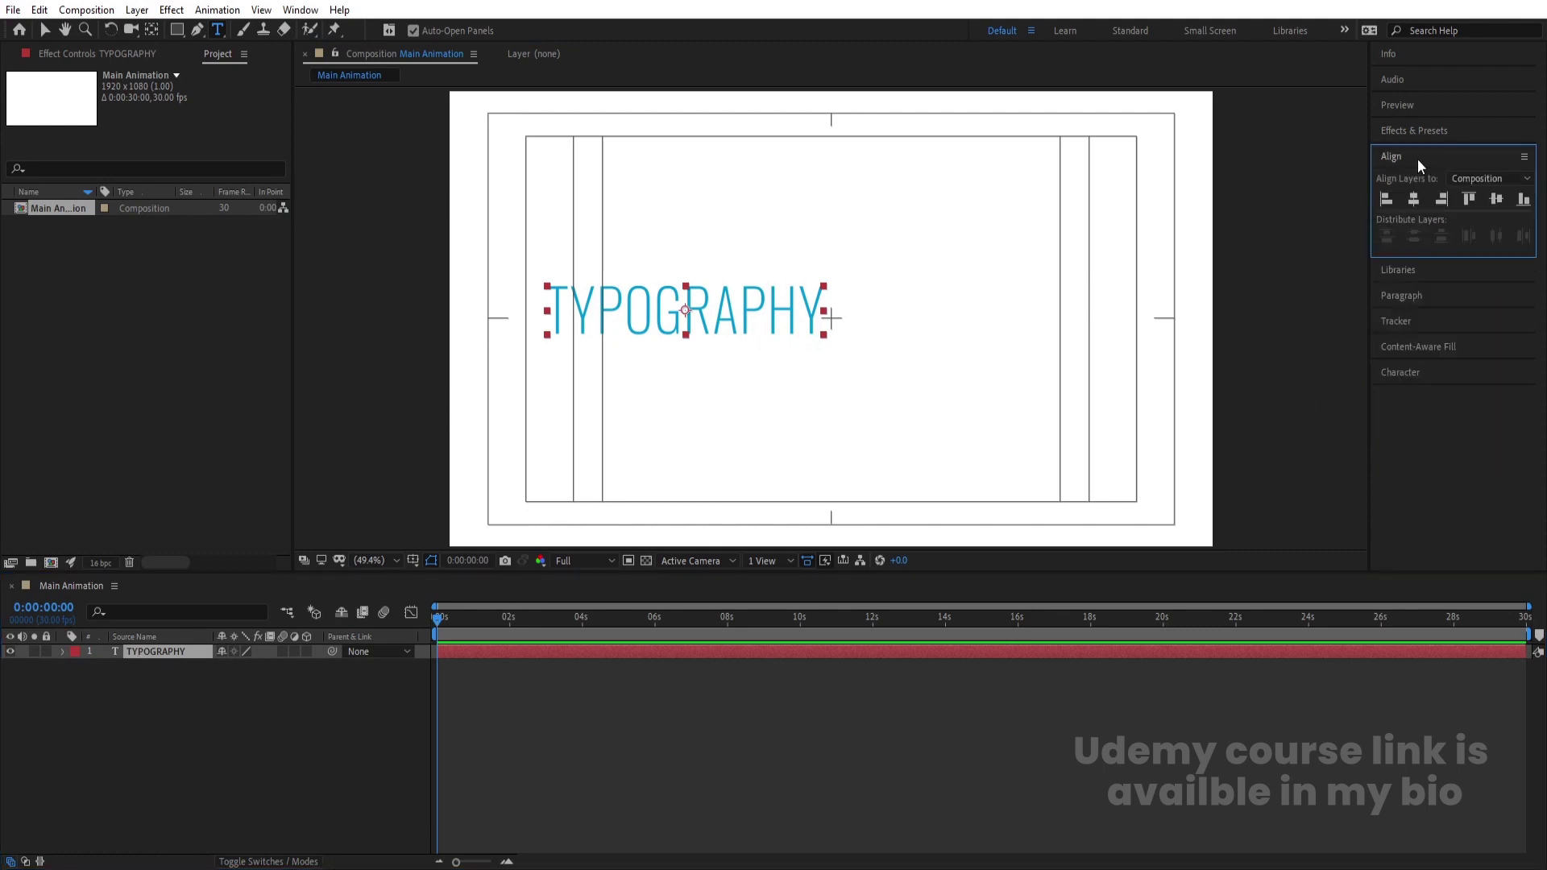
pyautogui.click(1415, 200)
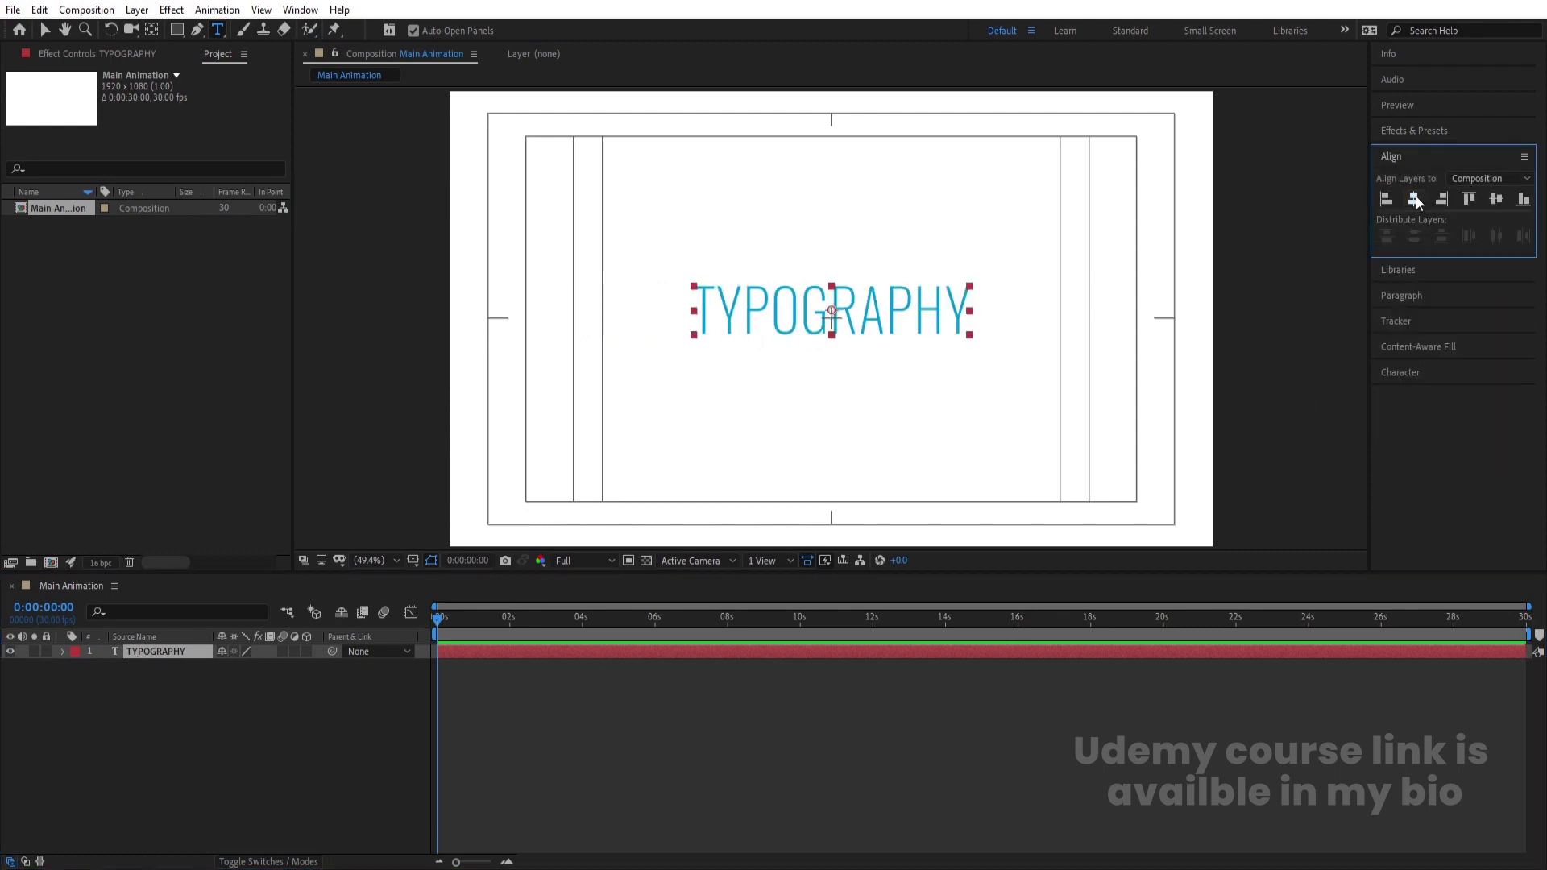
pyautogui.click(1495, 200)
pyautogui.press('s')
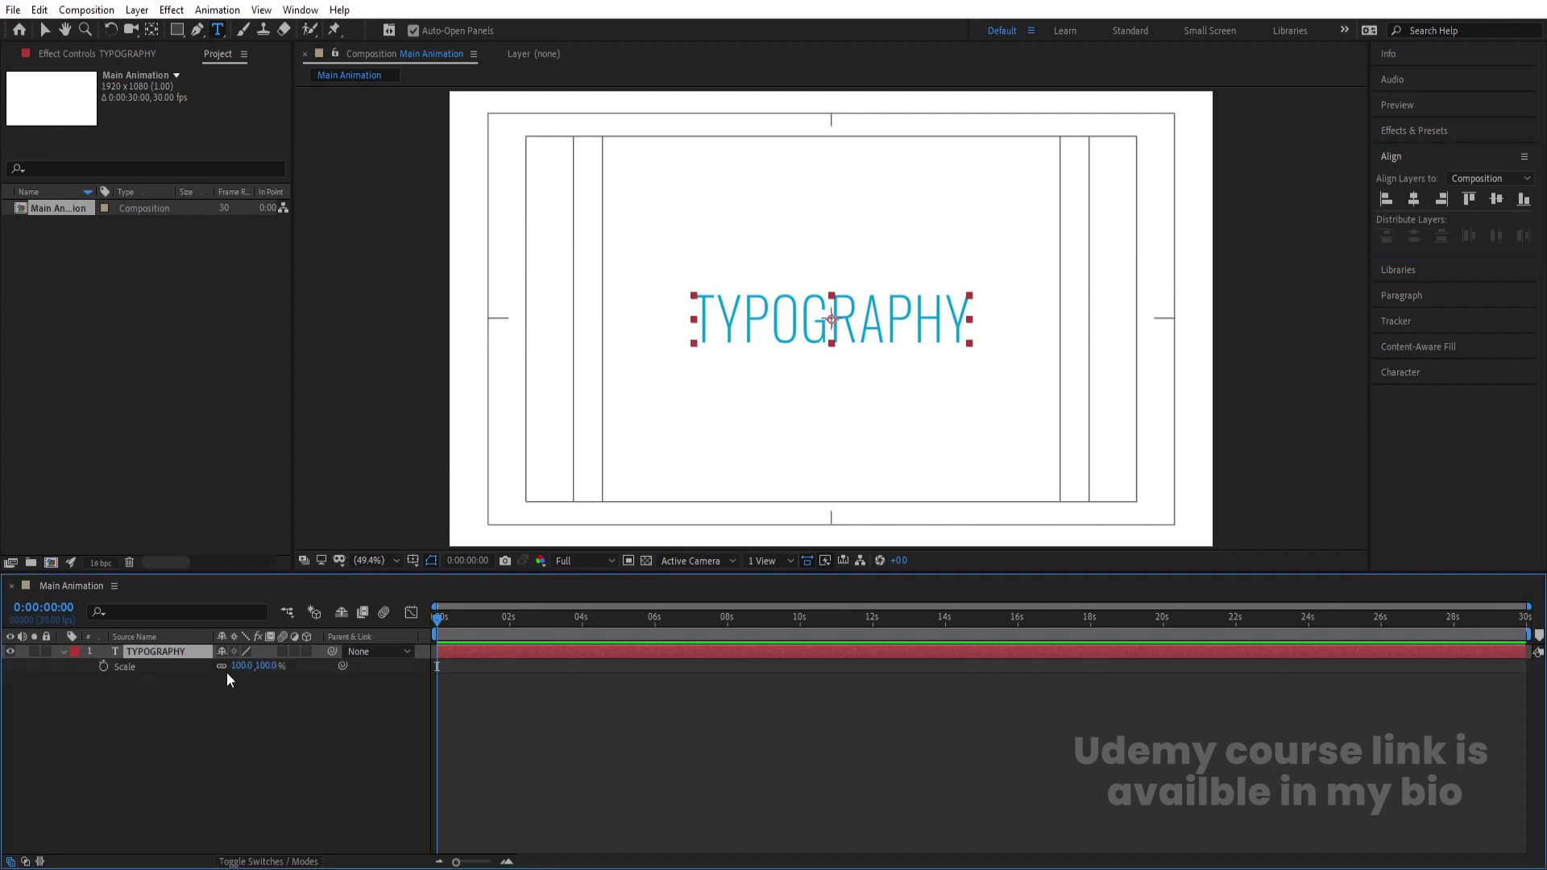
pyautogui.moveTo(232, 671); pyautogui.dragTo(251, 670)
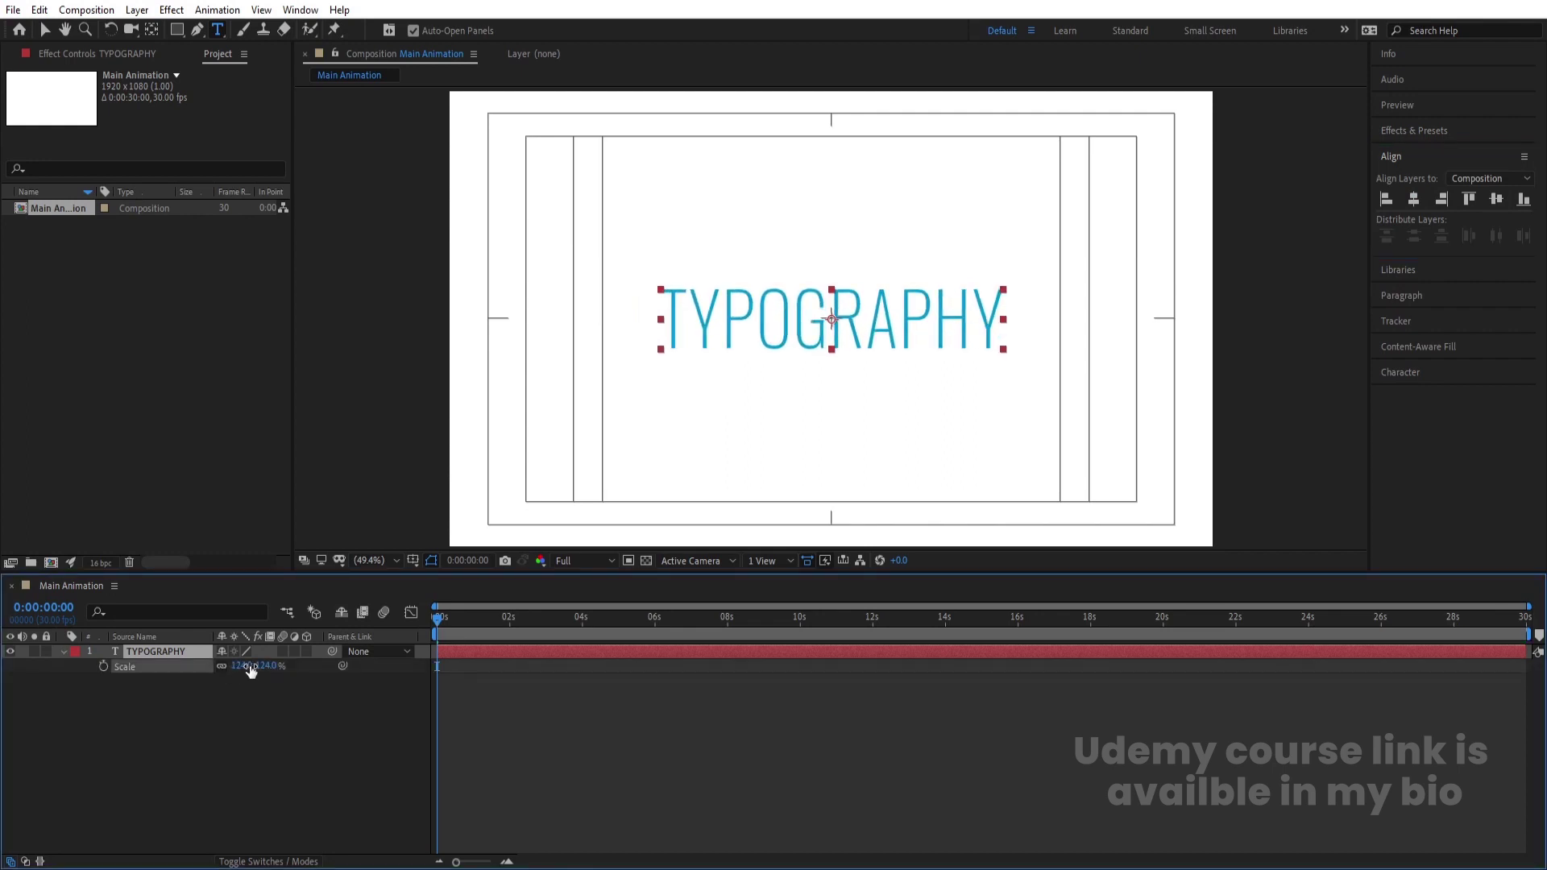
# Step: Set the TYPOGRAPHY text's tracking to 100 and lock its layer
pyautogui.click(1399, 374)
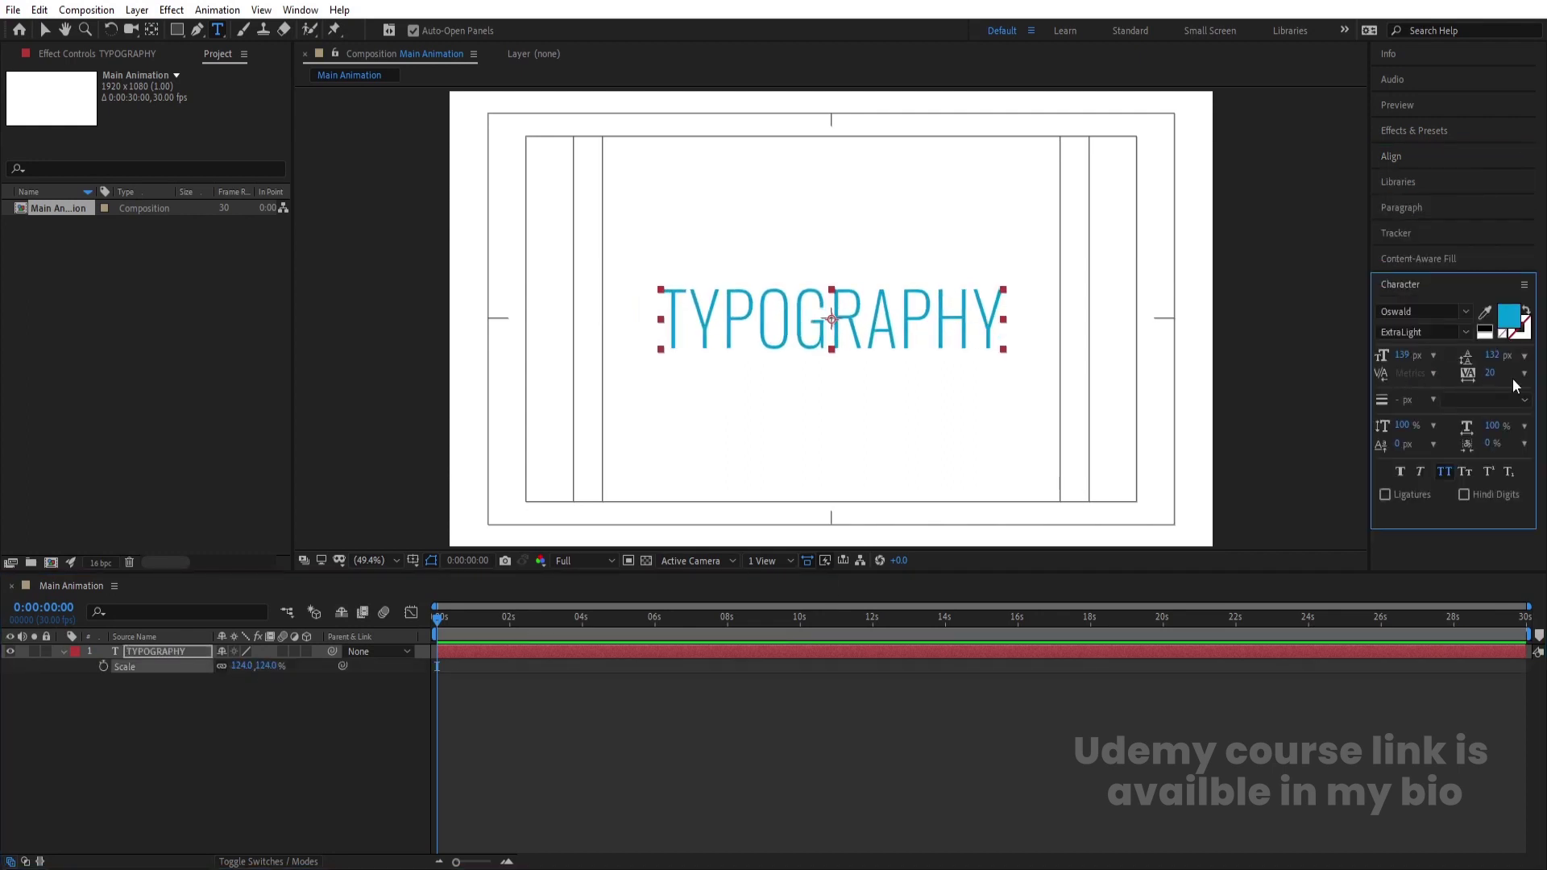
pyautogui.click(1493, 371)
pyautogui.write('70')
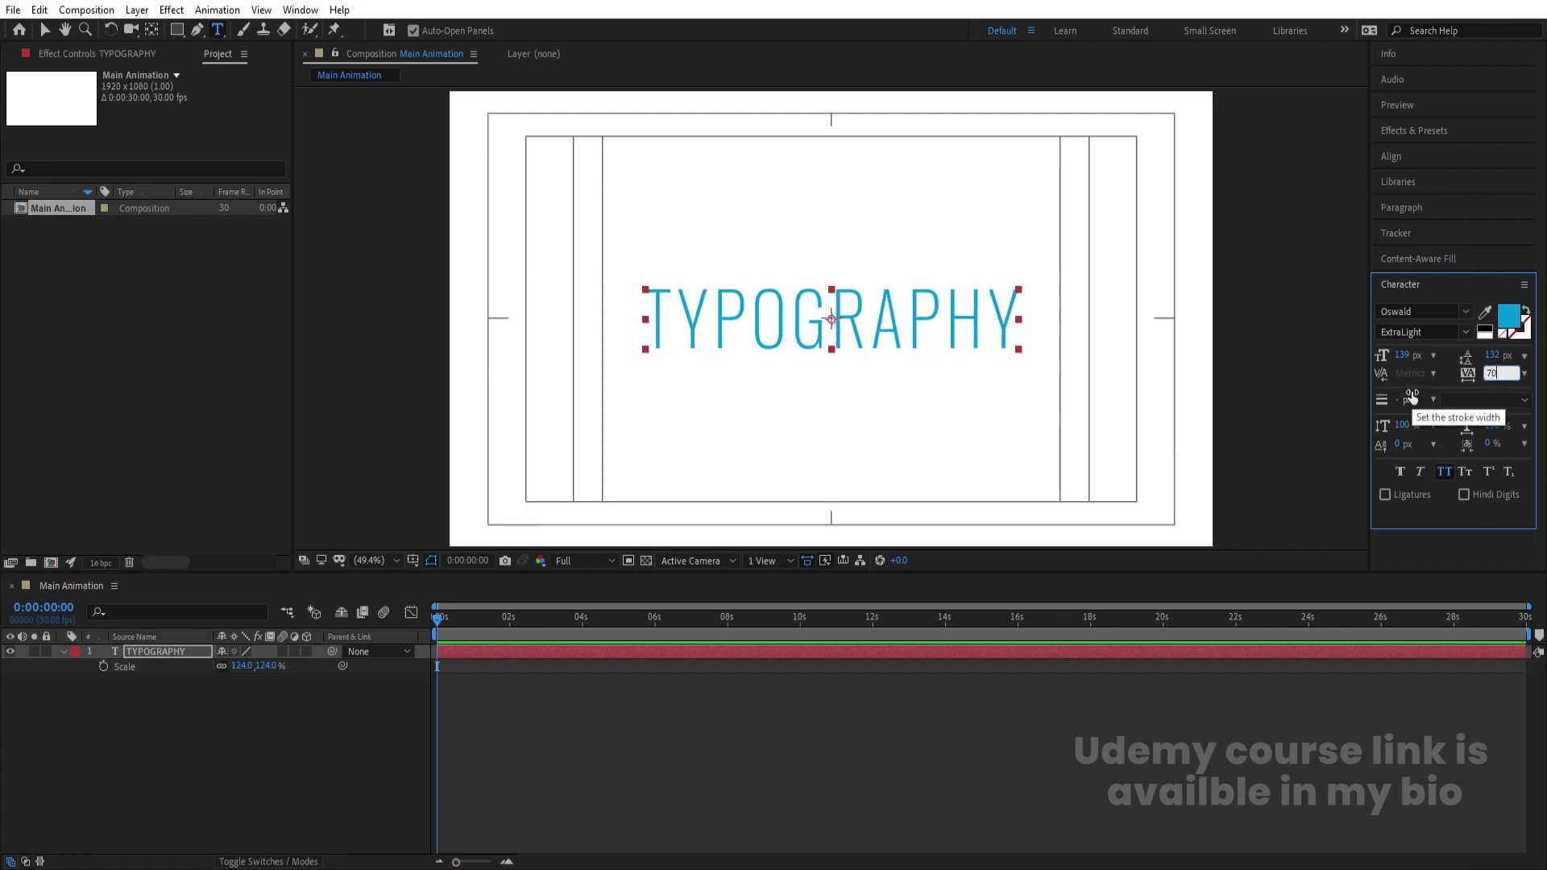
pyautogui.hotkey('shift', 'Up')
pyautogui.hotkey('shift', 'Up')
pyautogui.hotkey('shift', 'Up')
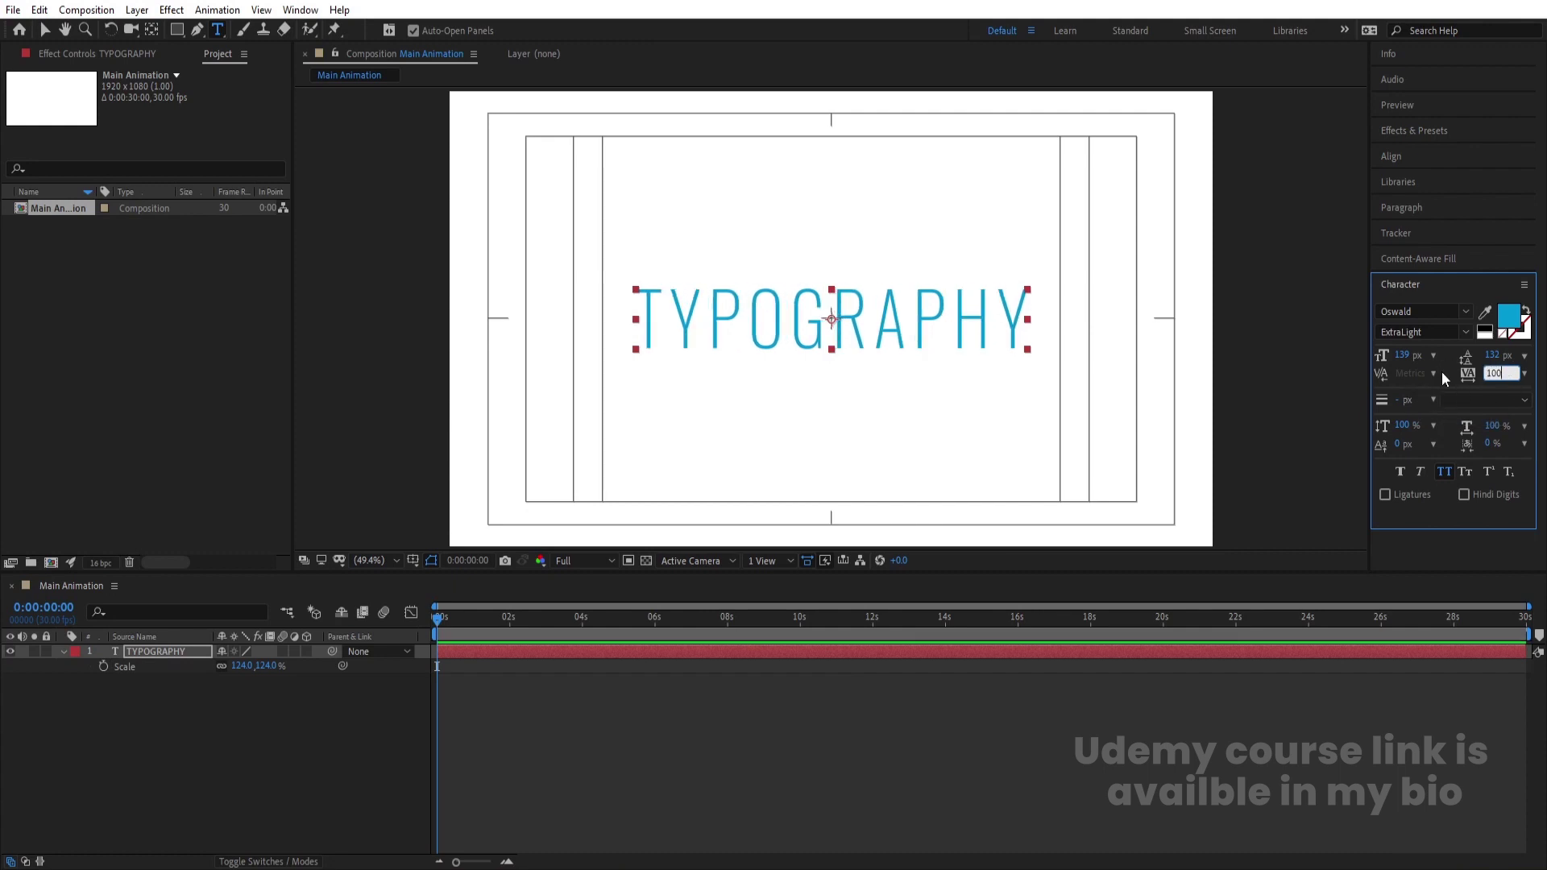
pyautogui.press('Return')
pyautogui.click(247, 703)
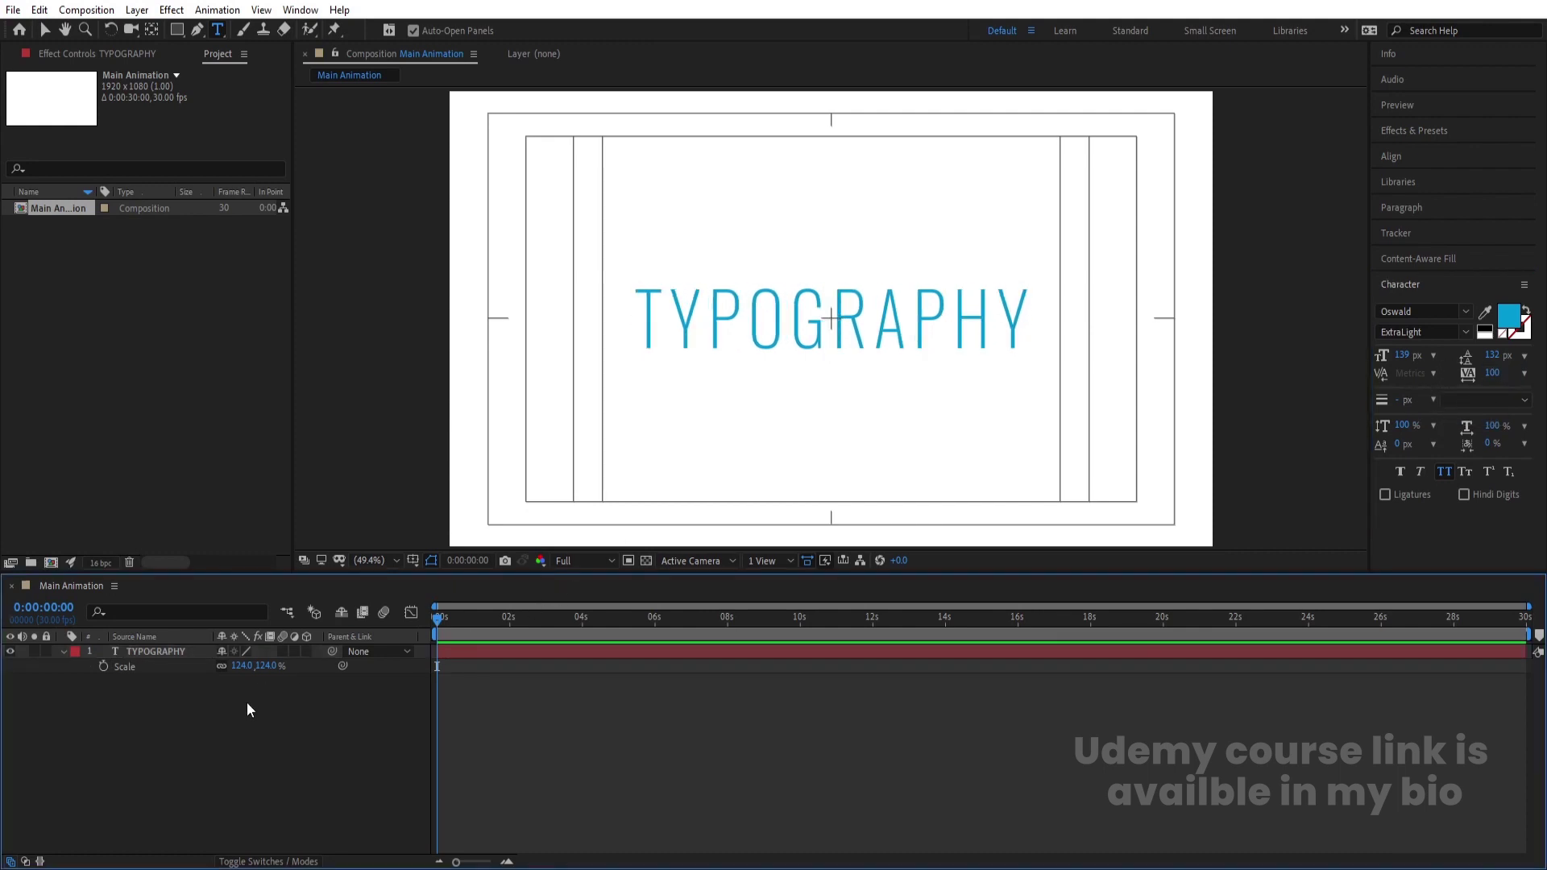
pyautogui.click(168, 651)
pyautogui.click(46, 651)
# Step: Add a separate text layer containing only the letter T over the TYPOGRAPHY text
pyautogui.click(219, 32)
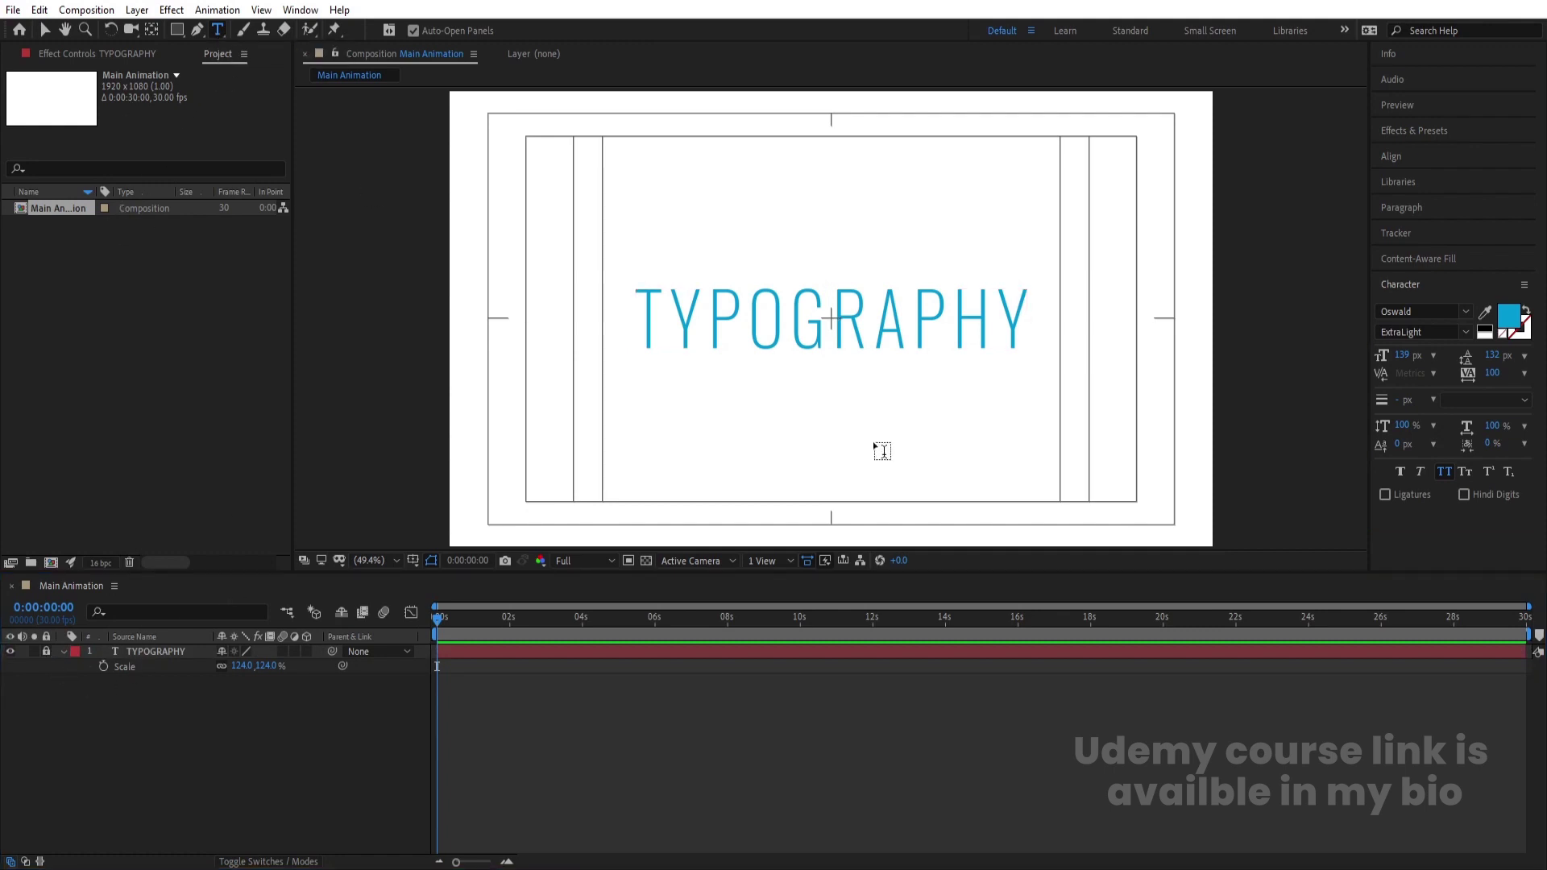
pyautogui.click(748, 367)
pyautogui.write('T')
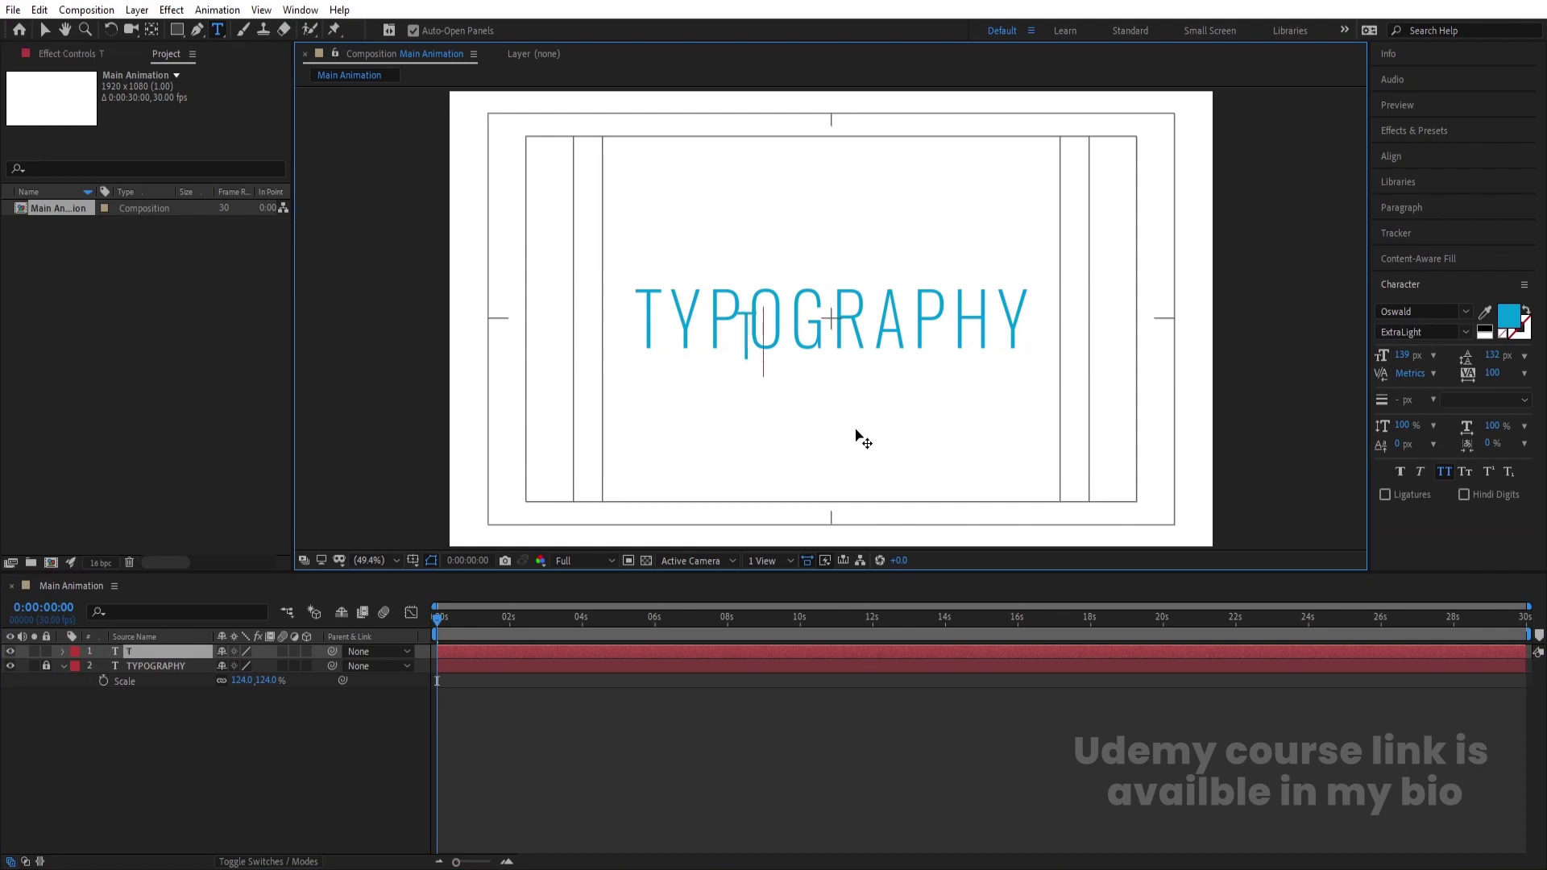
pyautogui.hotkey('ctrl', 'a')
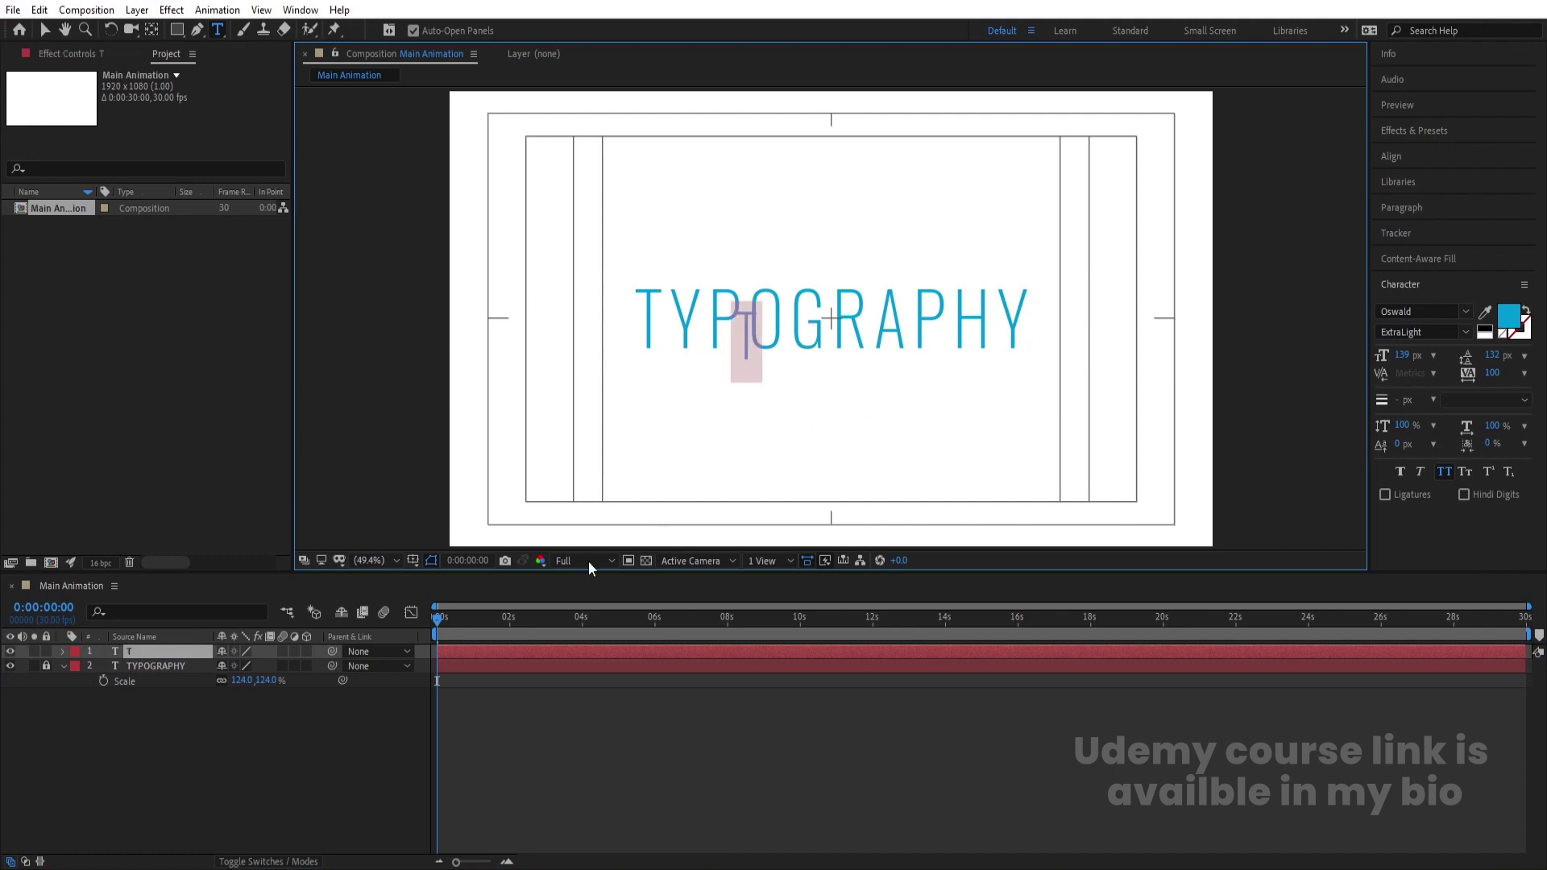
pyautogui.click(295, 723)
# Step: Set the scale of the single T layer to 124% to match the TYPOGRAPHY layer
pyautogui.click(155, 656)
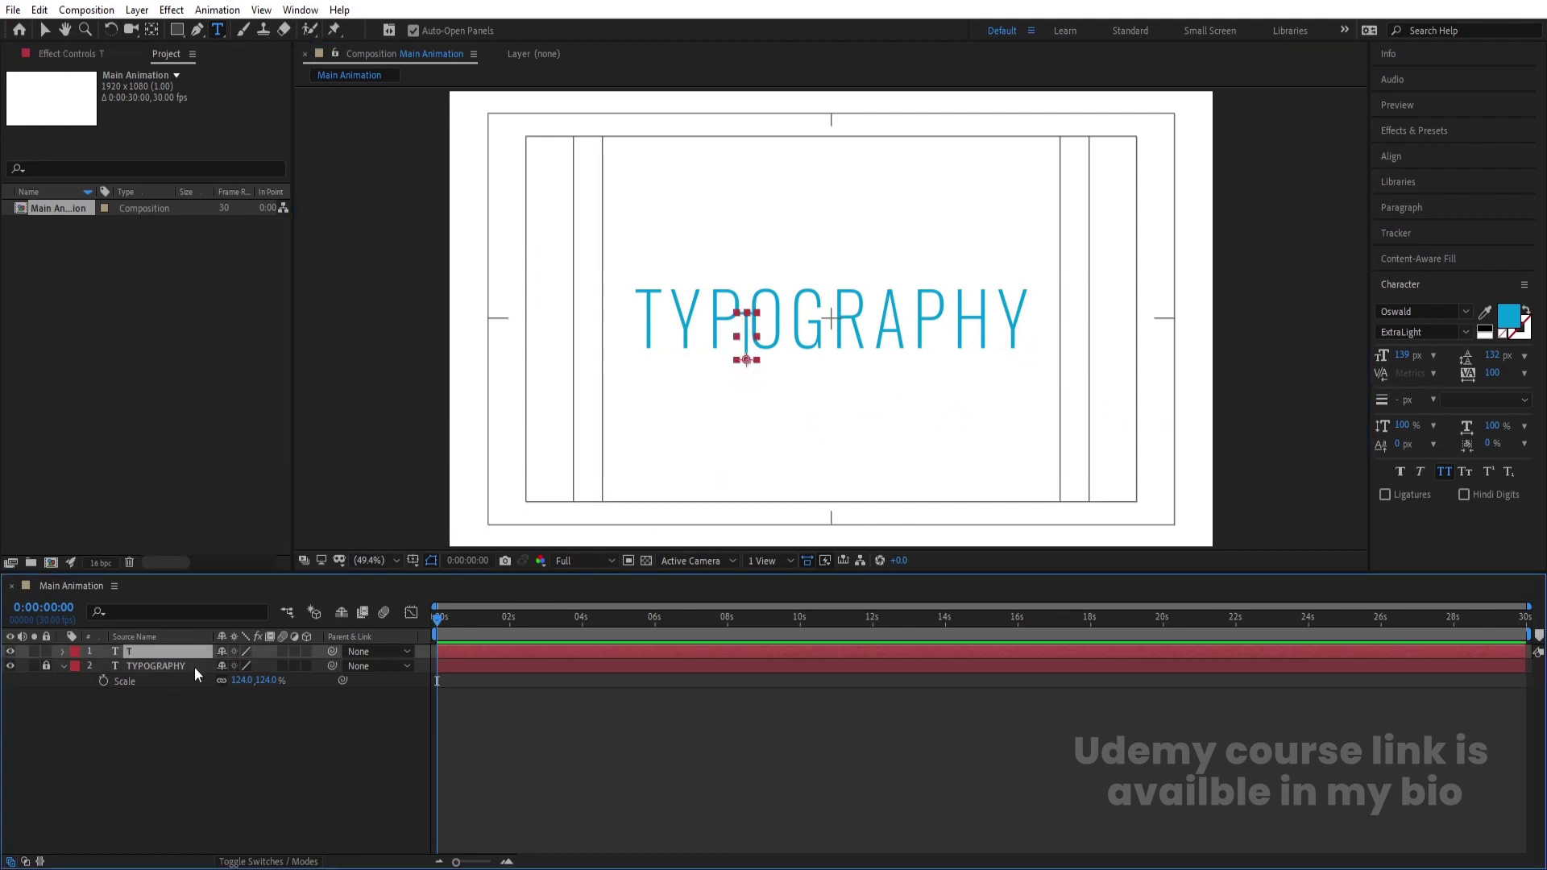
pyautogui.press('s')
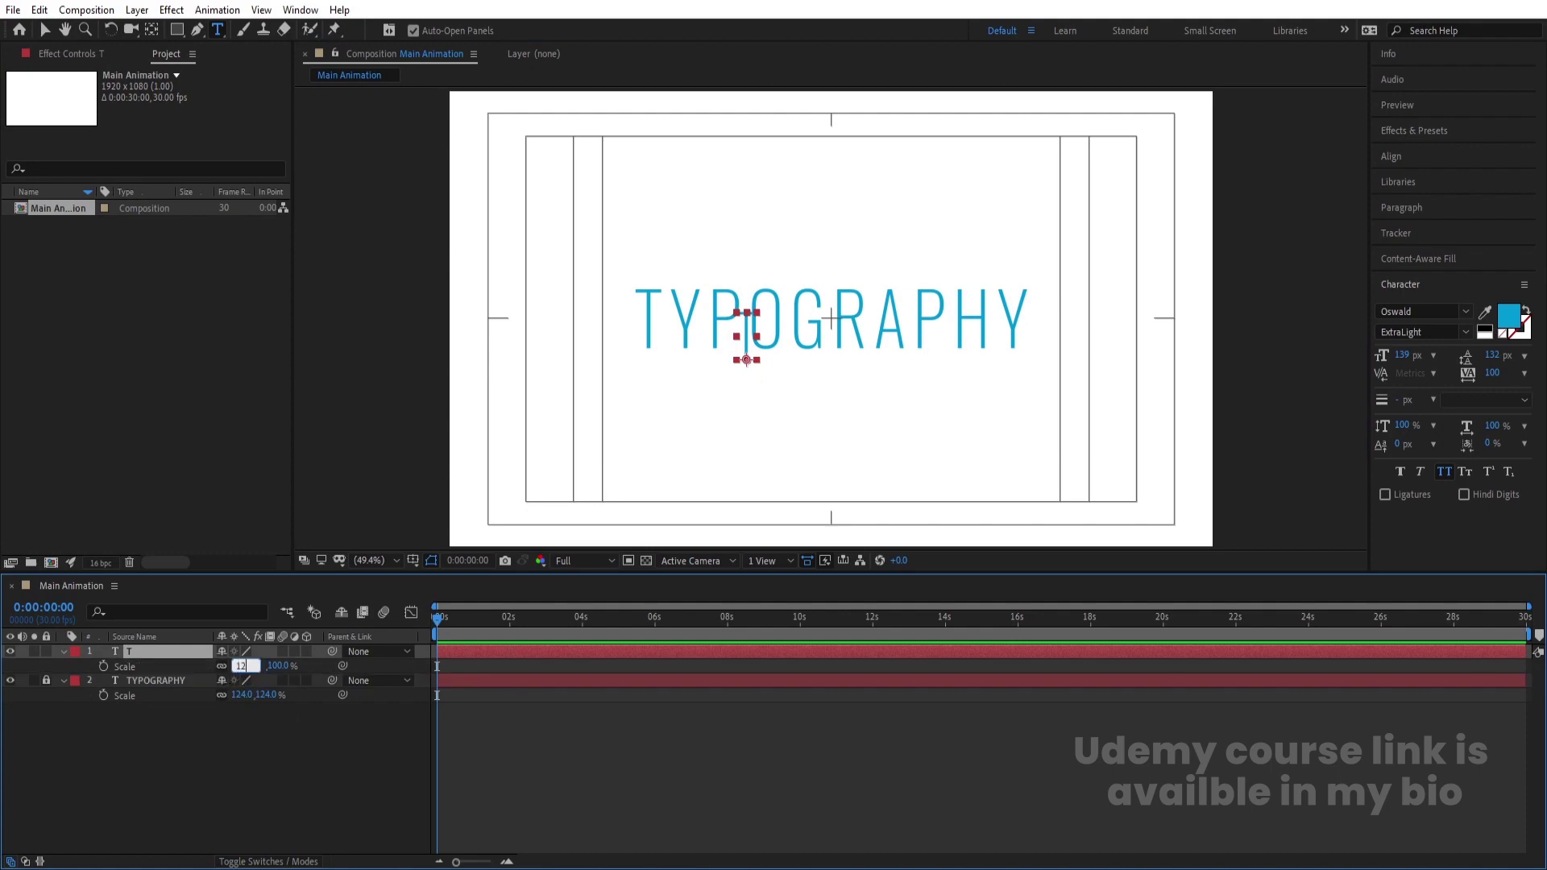
pyautogui.press('Return')
pyautogui.click(237, 722)
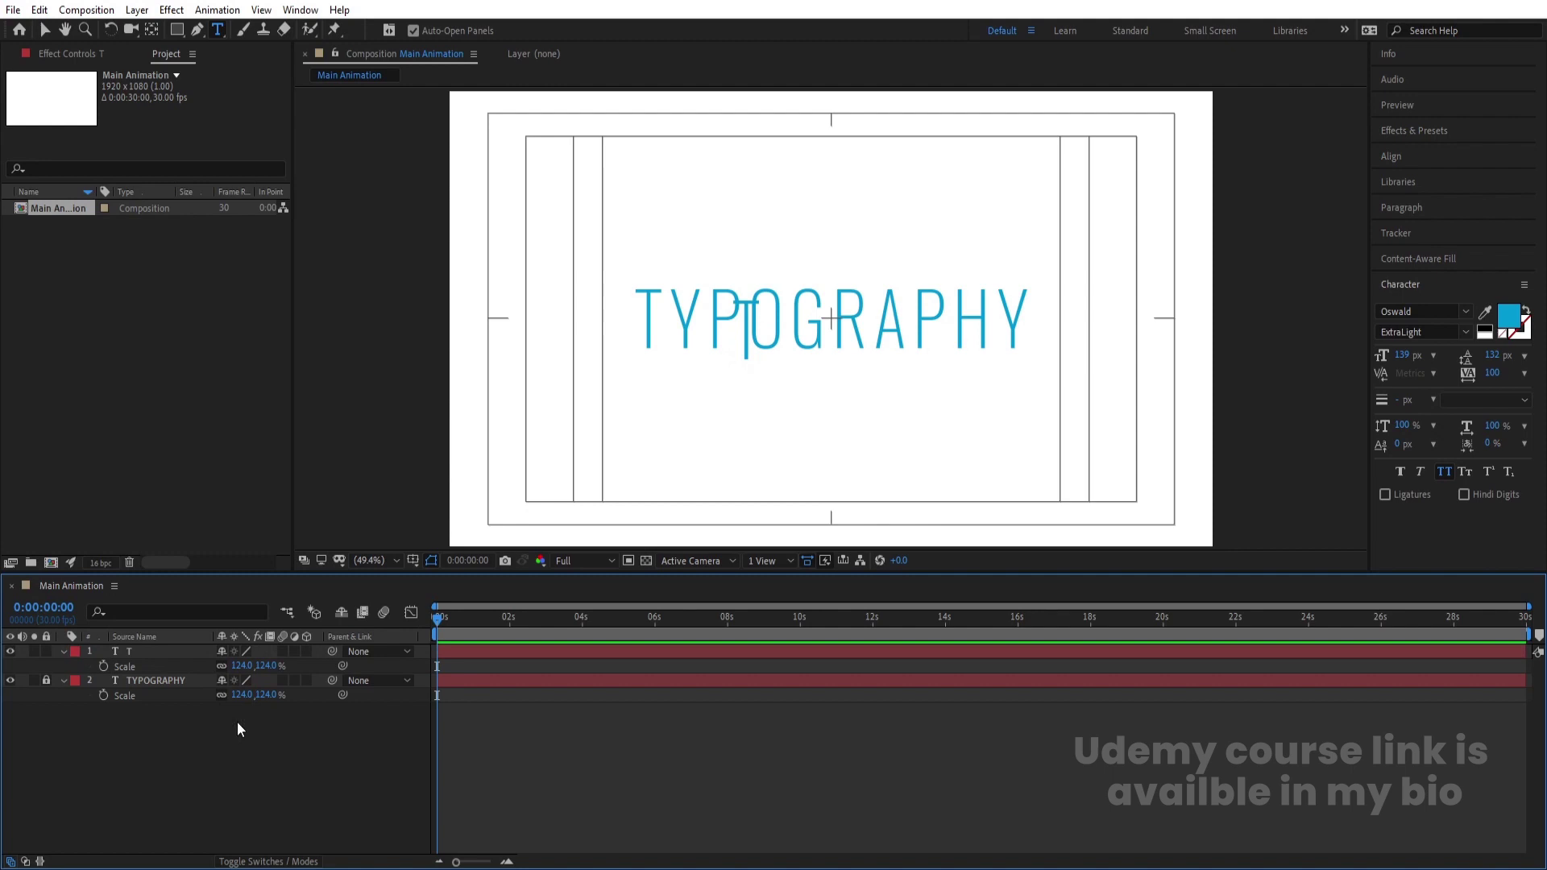
# Step: Give the single T layer a black fill and a black stroke
pyautogui.click(174, 655)
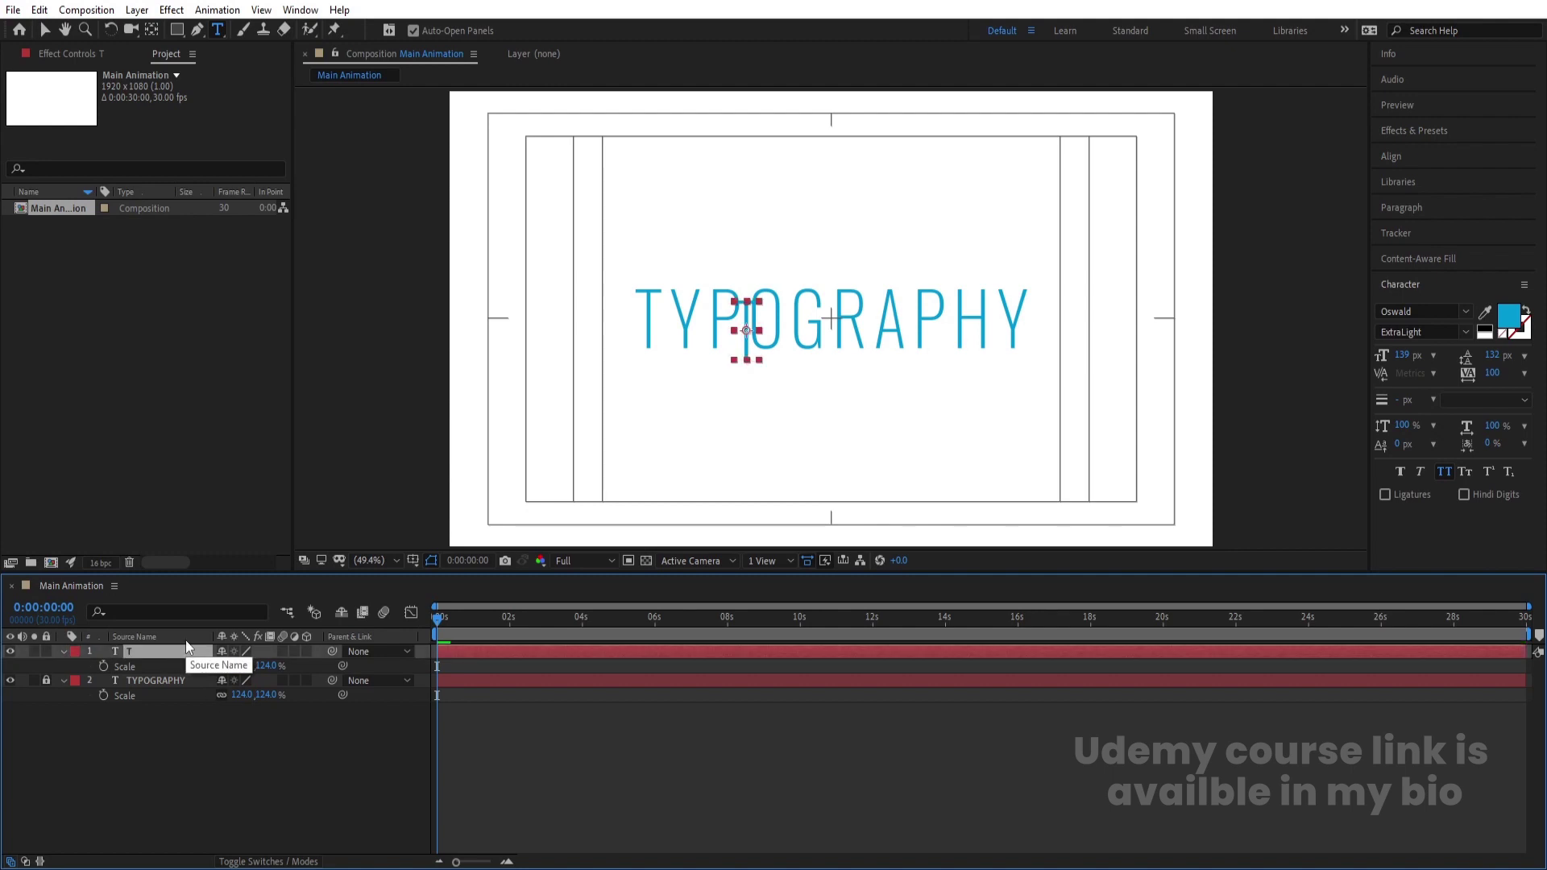
pyautogui.scroll(3, 723, 280)
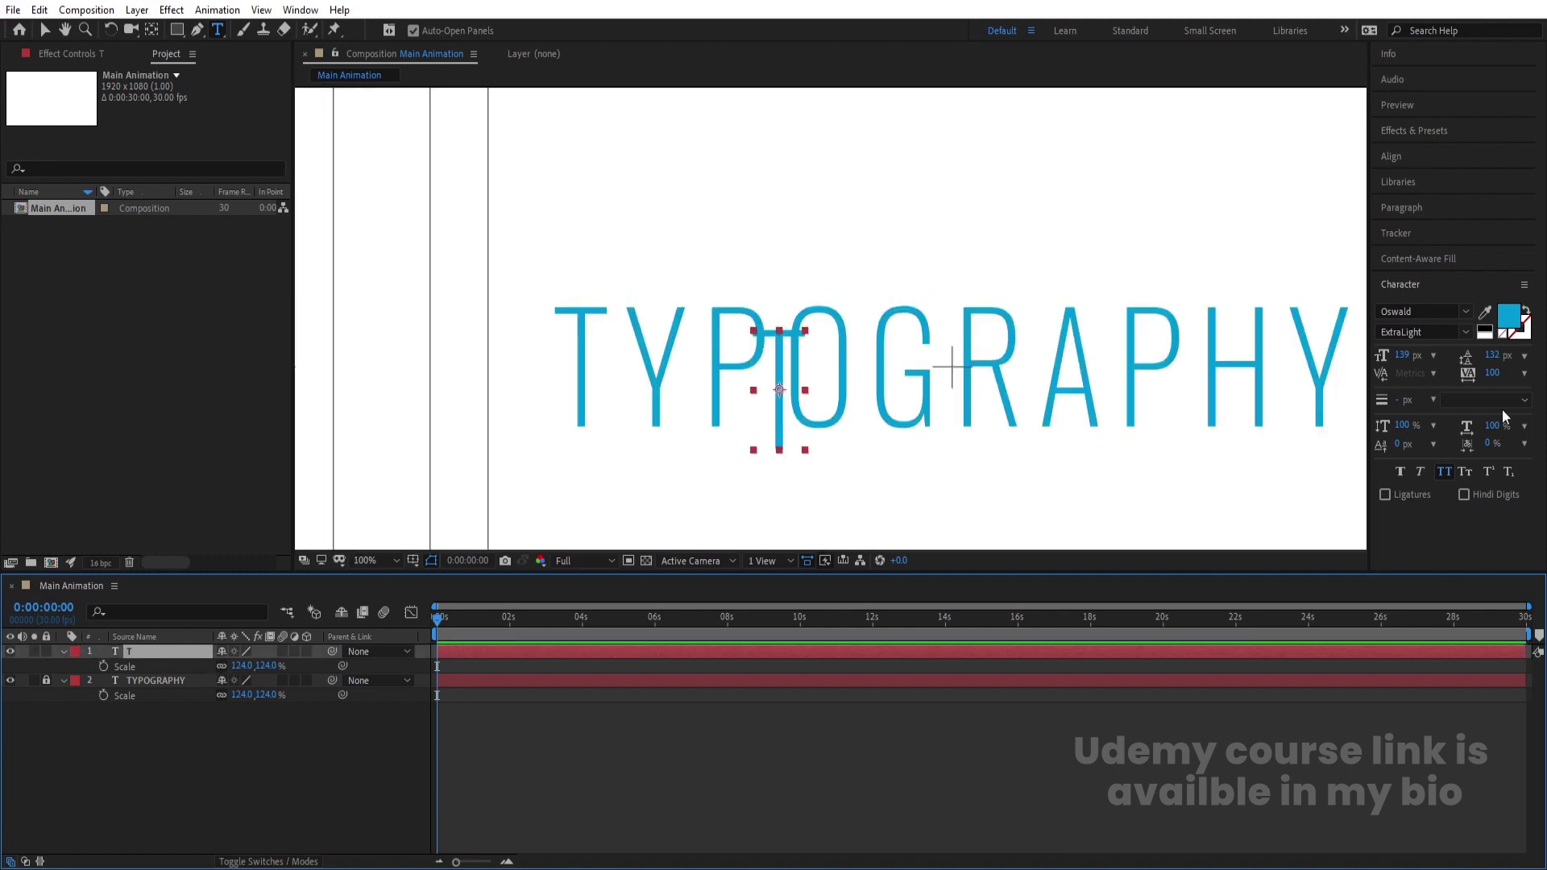
pyautogui.click(1485, 329)
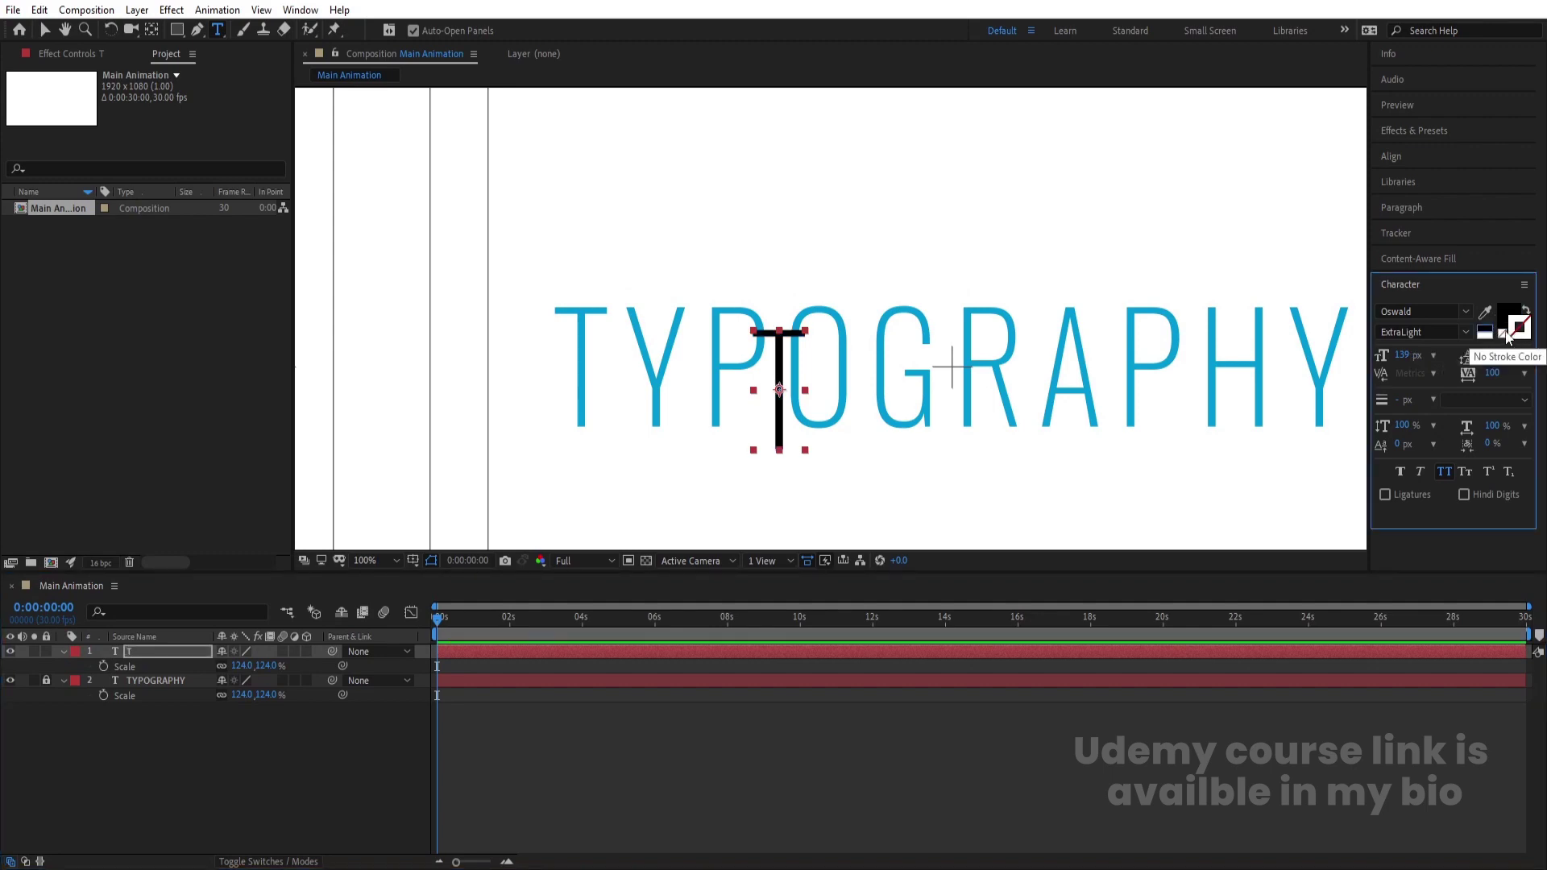
pyautogui.click(1514, 340)
pyautogui.click(1484, 331)
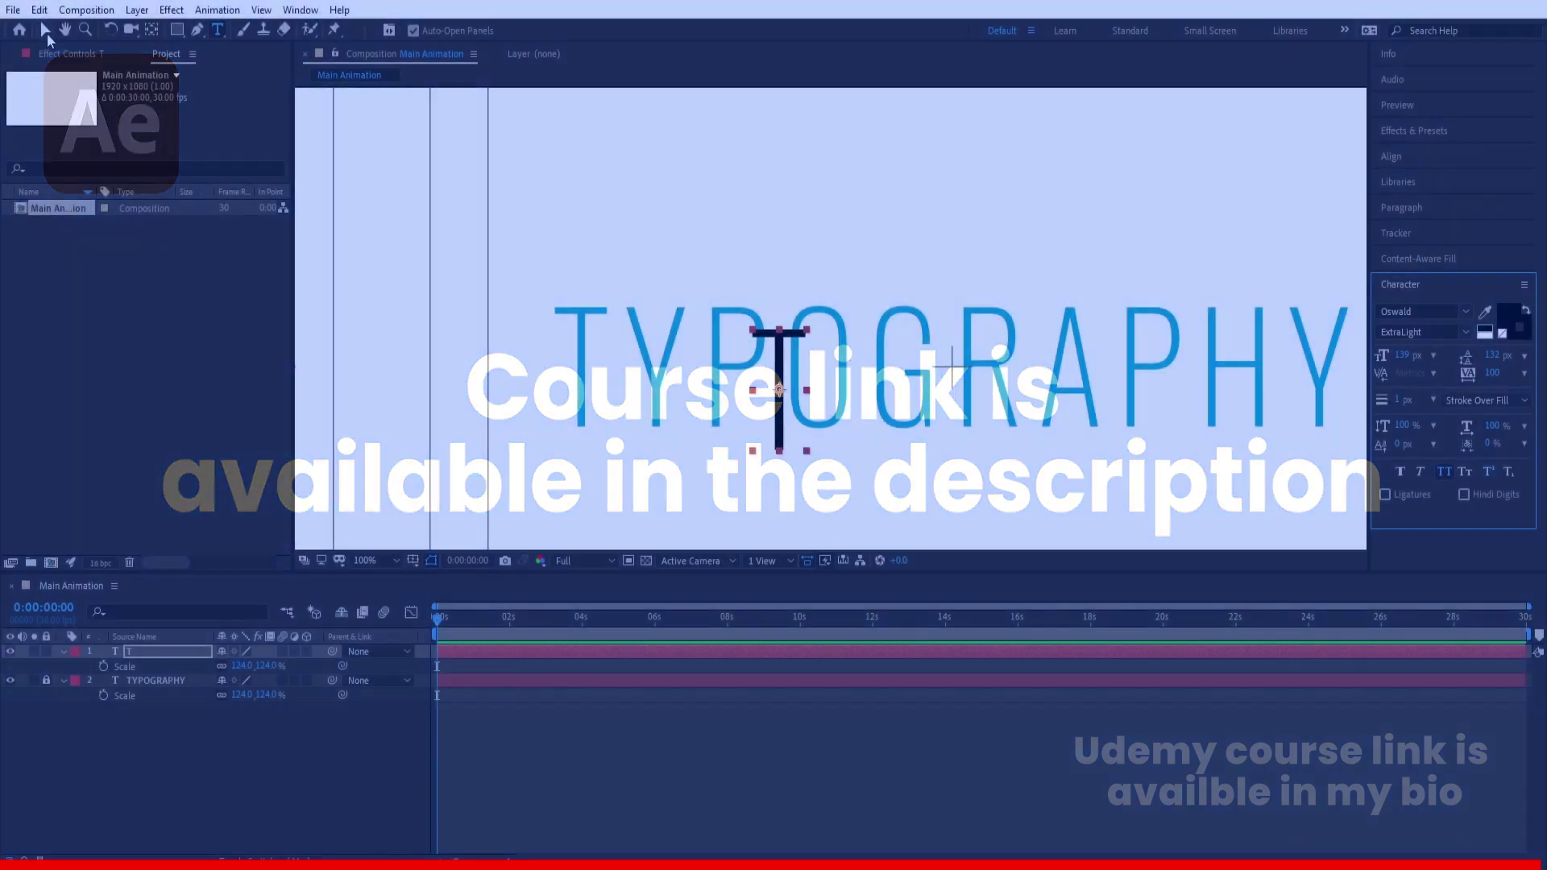
# Step: Move the black T exactly over the first letter of the blue TYPOGRAPHY text
pyautogui.click(46, 30)
pyautogui.scroll(1, 712, 355)
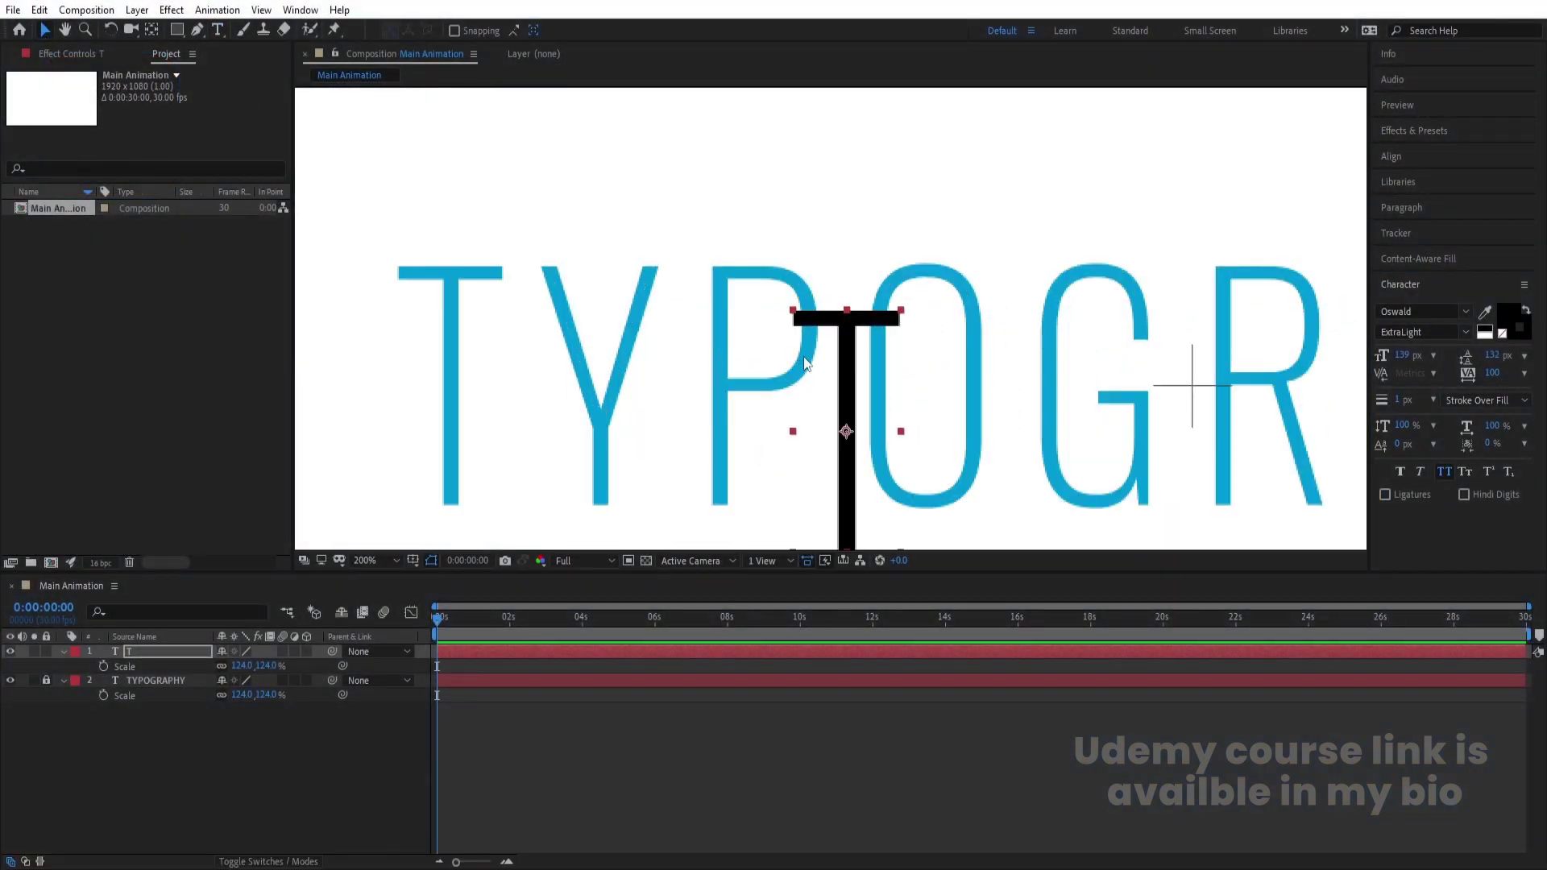
pyautogui.moveTo(838, 367); pyautogui.dragTo(442, 321)
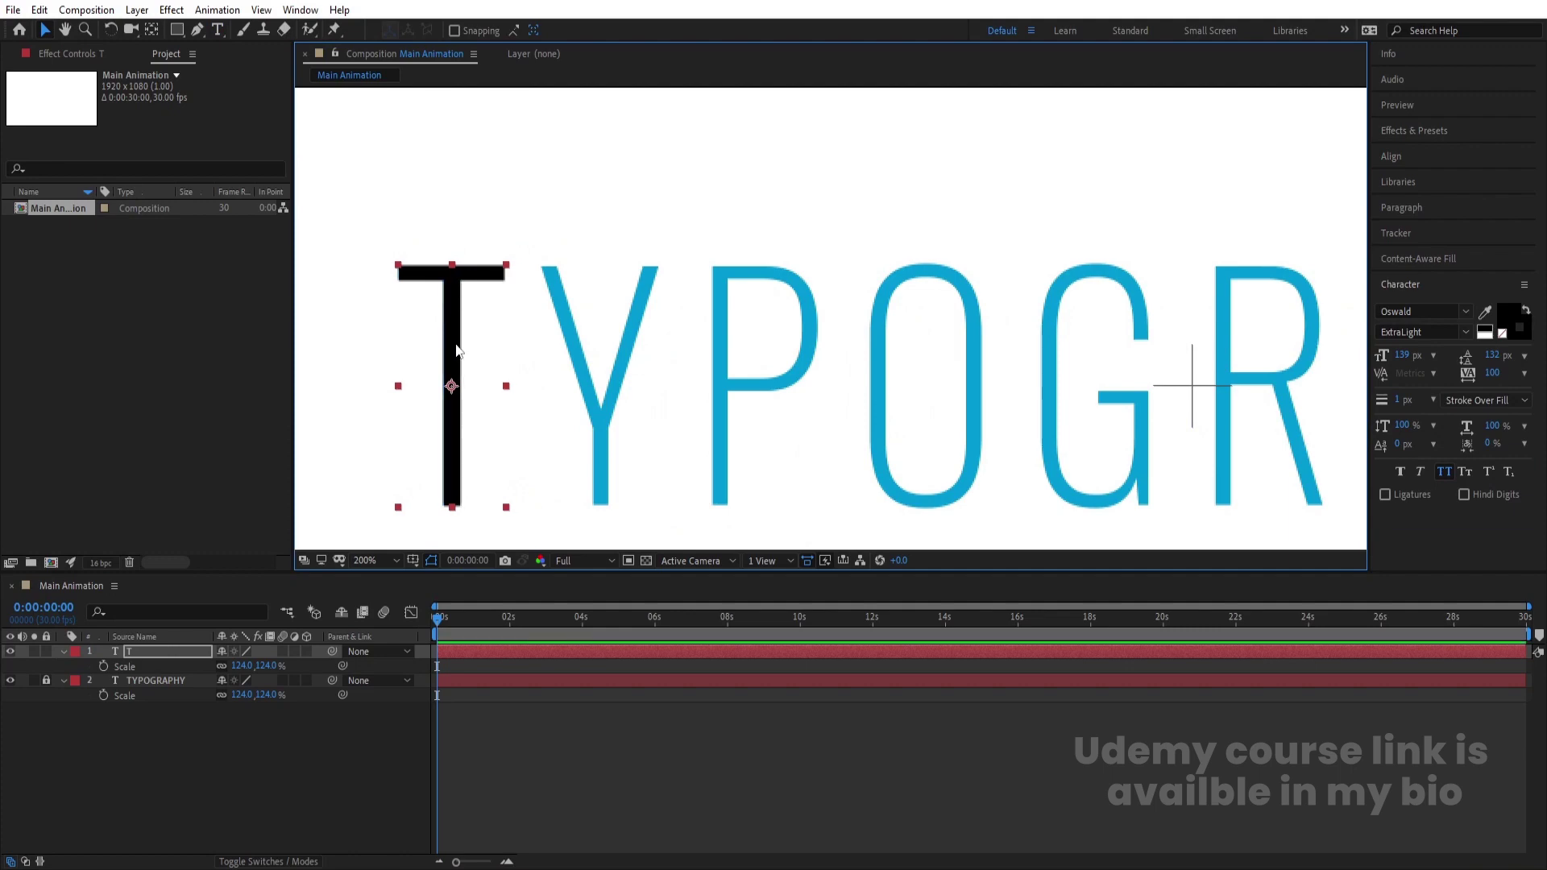
# Step: Duplicate the T layer, place the copy over the second letter and change its text to Y
pyautogui.hotkey('ctrl', 'd')
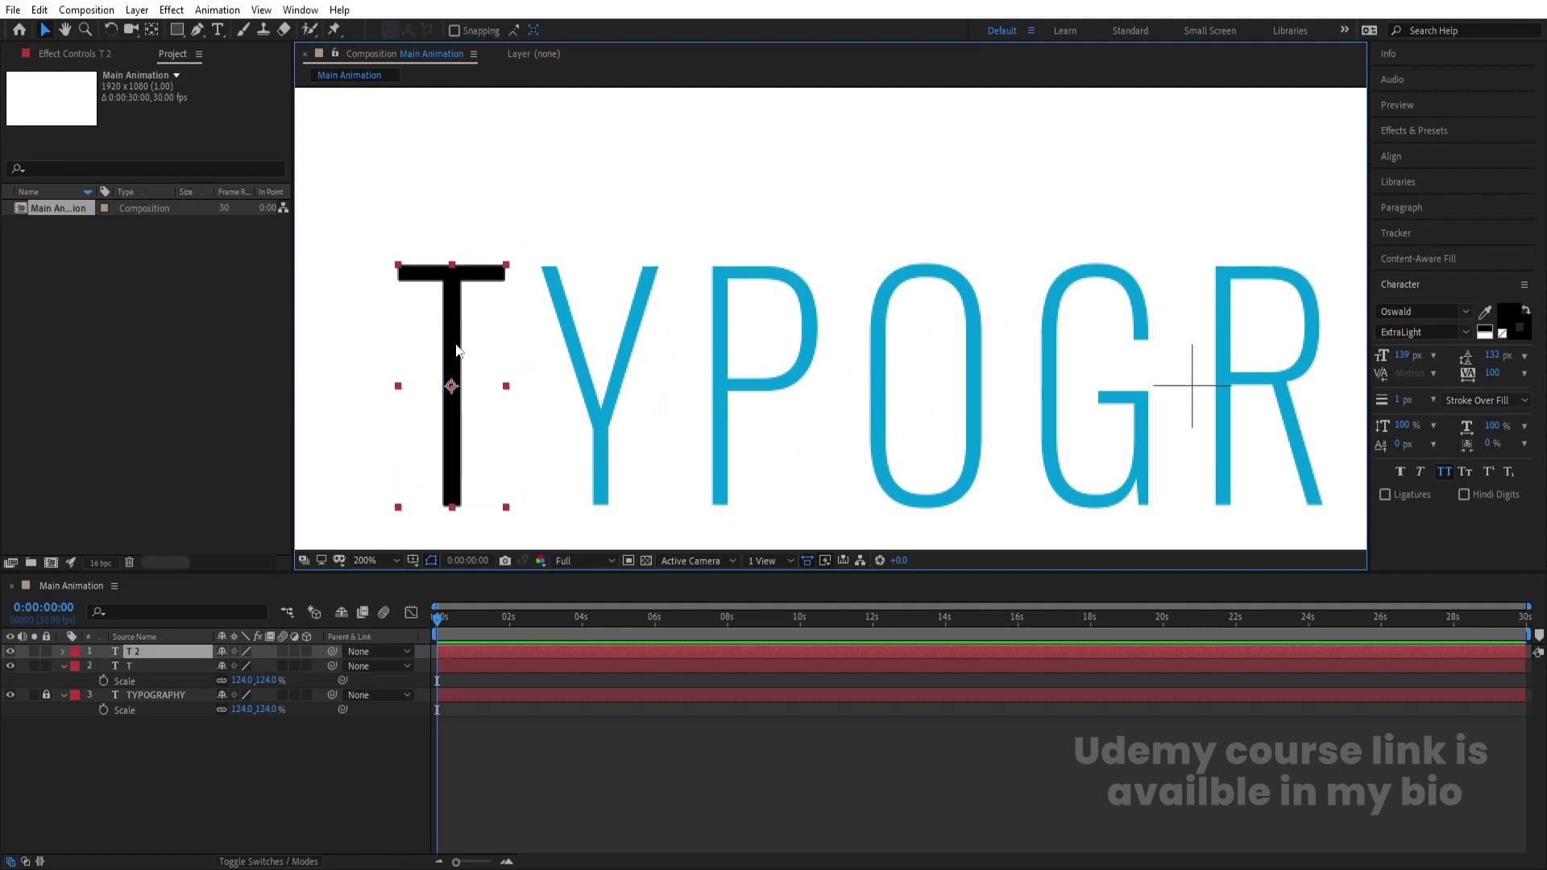
pyautogui.moveTo(456, 349); pyautogui.dragTo(598, 340)
pyautogui.doubleClick(597, 340)
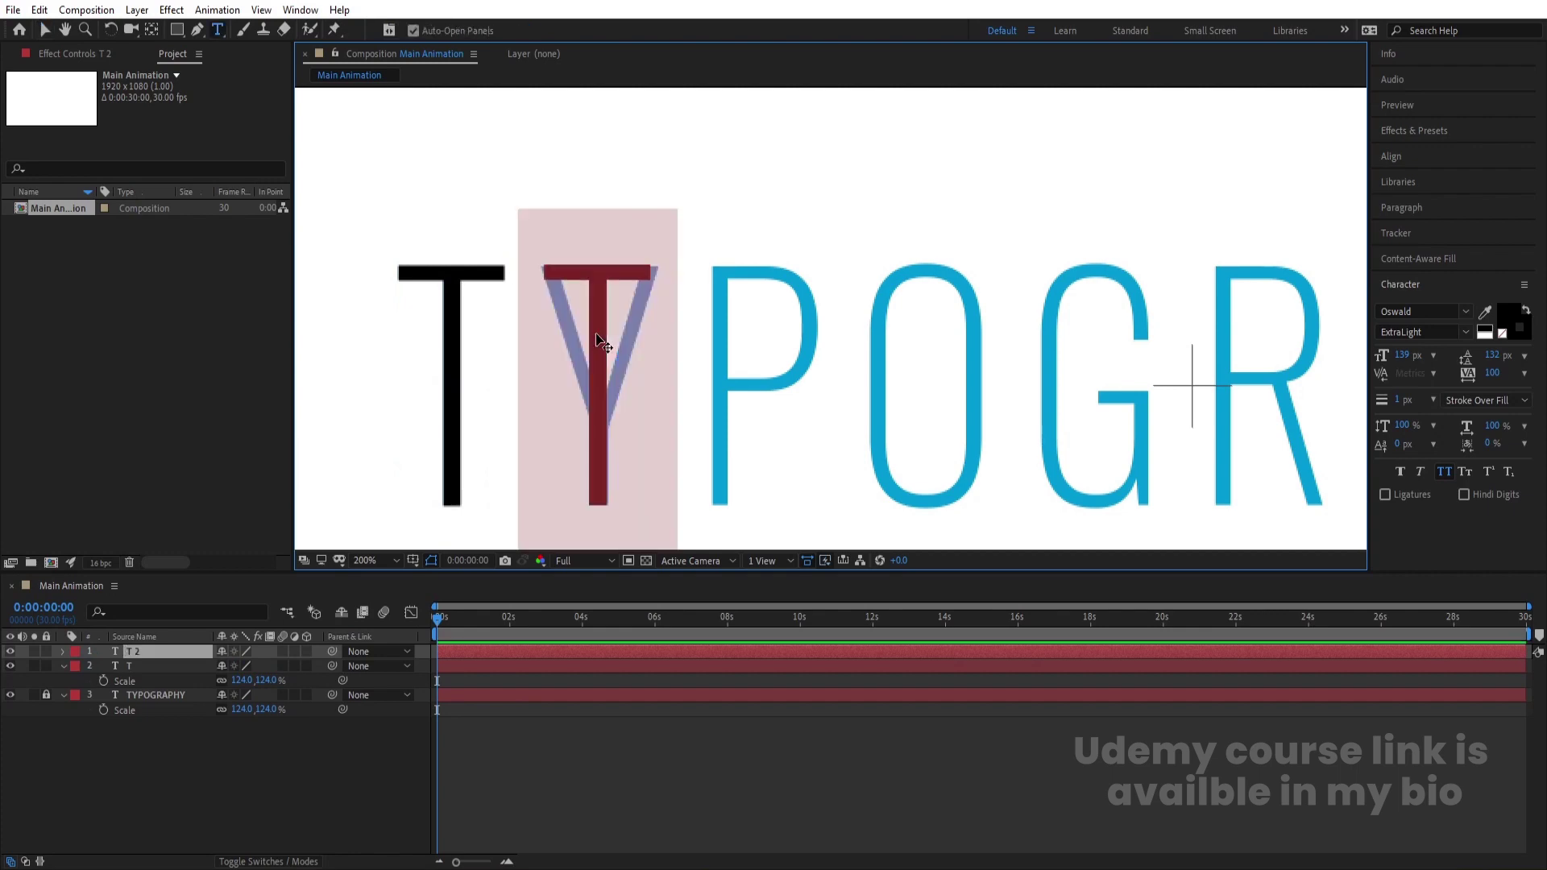
pyautogui.write('Y')
pyautogui.click(152, 649)
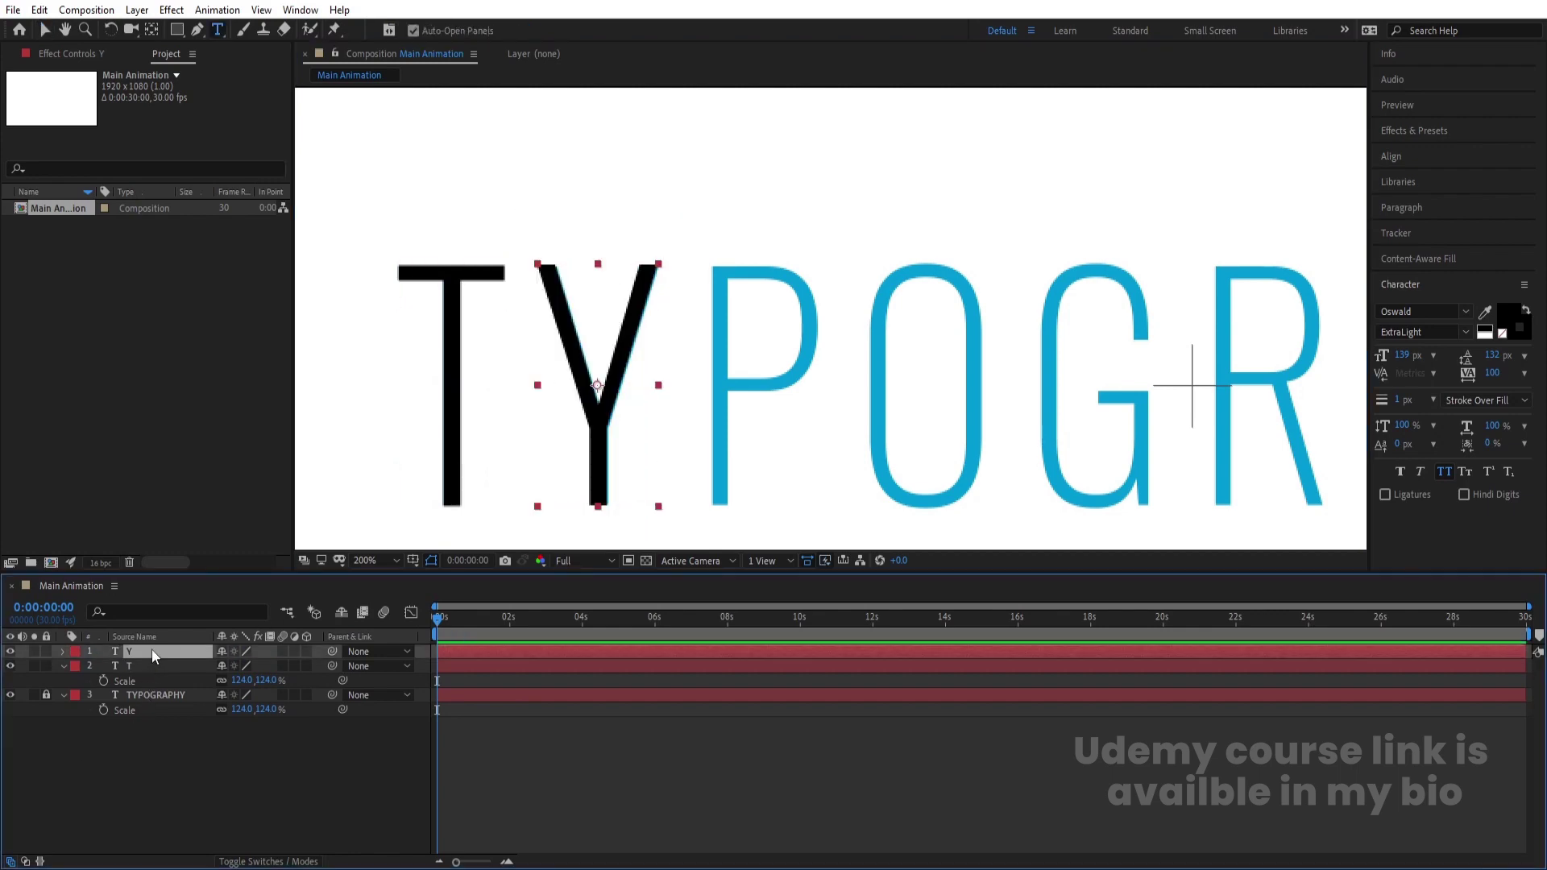
# Step: Duplicate the Y layer, place the copy over the third letter of the reference text and change its text to P
pyautogui.hotkey('ctrl', 'd')
pyautogui.press('v')
pyautogui.moveTo(609, 385); pyautogui.dragTo(758, 391)
pyautogui.doubleClick(757, 391)
pyautogui.write('P')
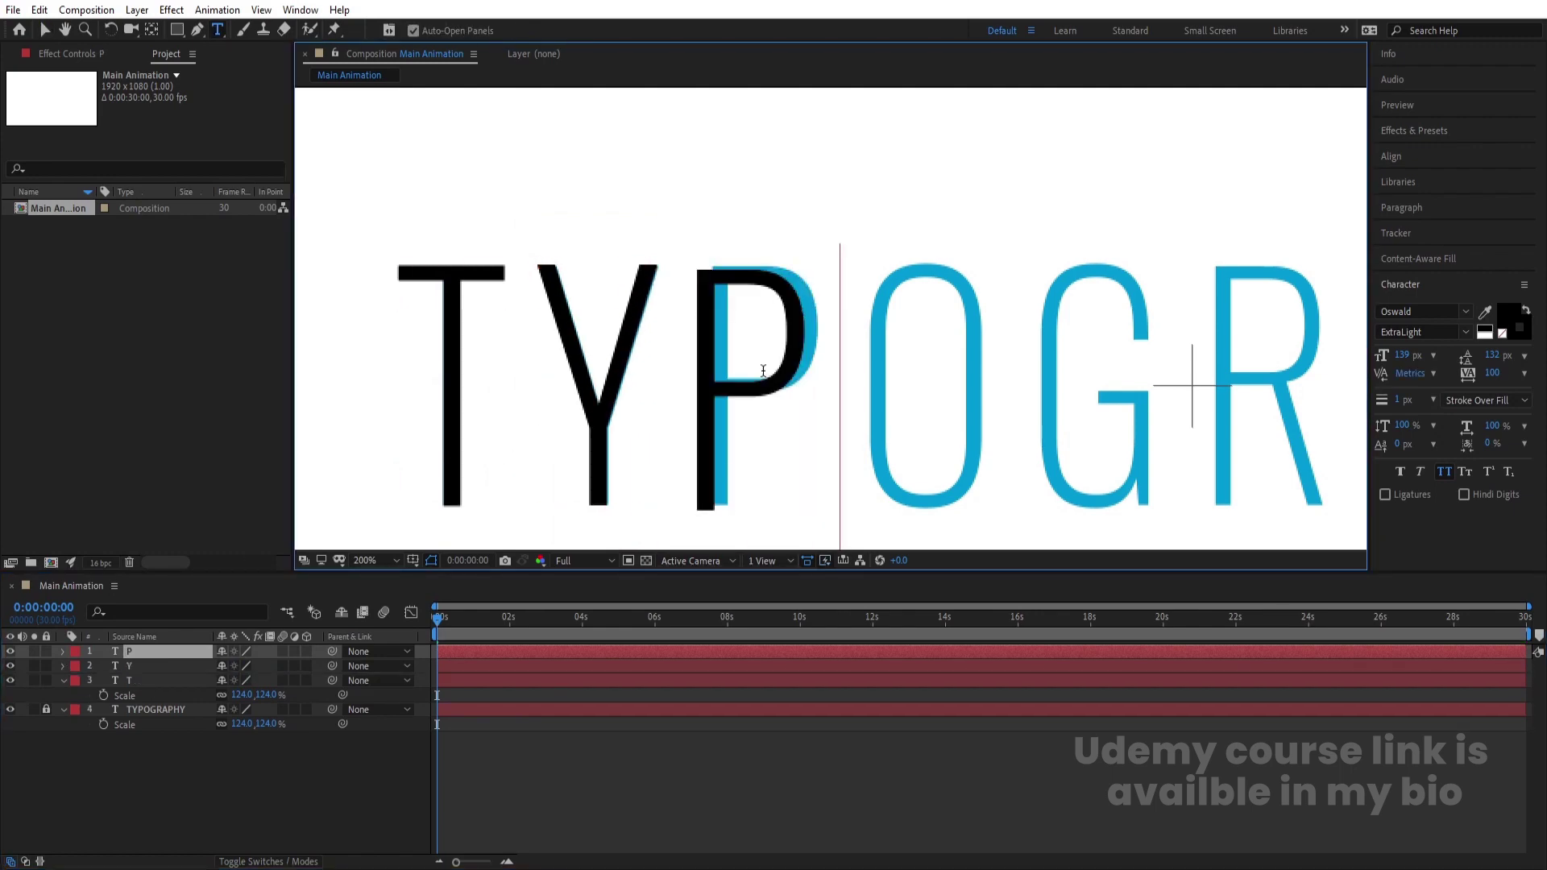
# Step: Nudge the black P sideways until it lines up with the blue P of the reference text
pyautogui.click(134, 650)
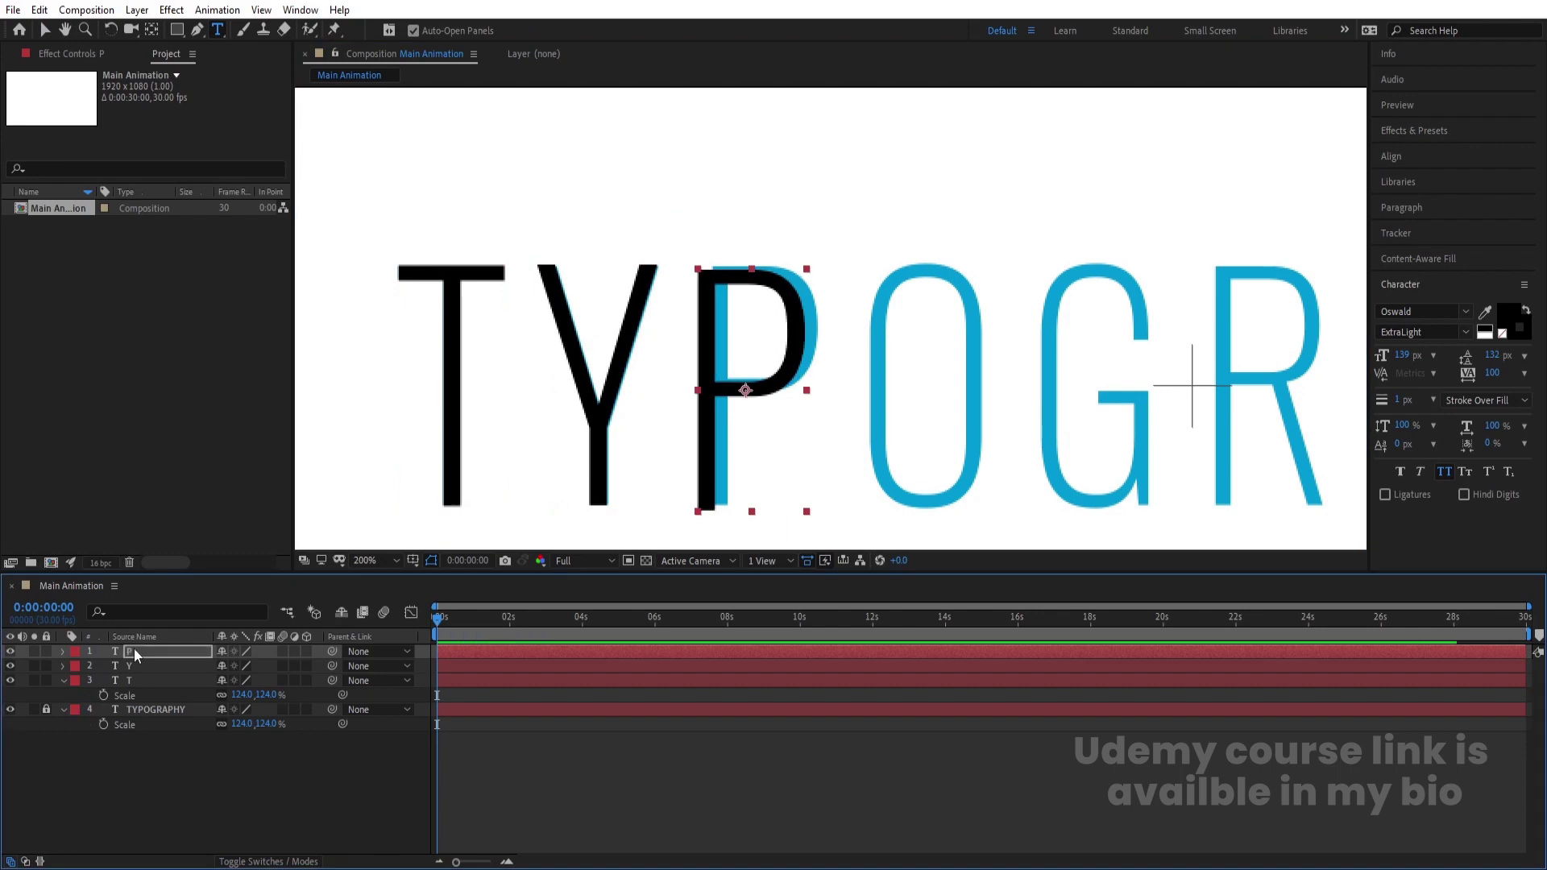
pyautogui.press('Right')
pyautogui.press('Right')
pyautogui.press('Right')
pyautogui.press('Right')
pyautogui.press('Right')
pyautogui.press('Right')
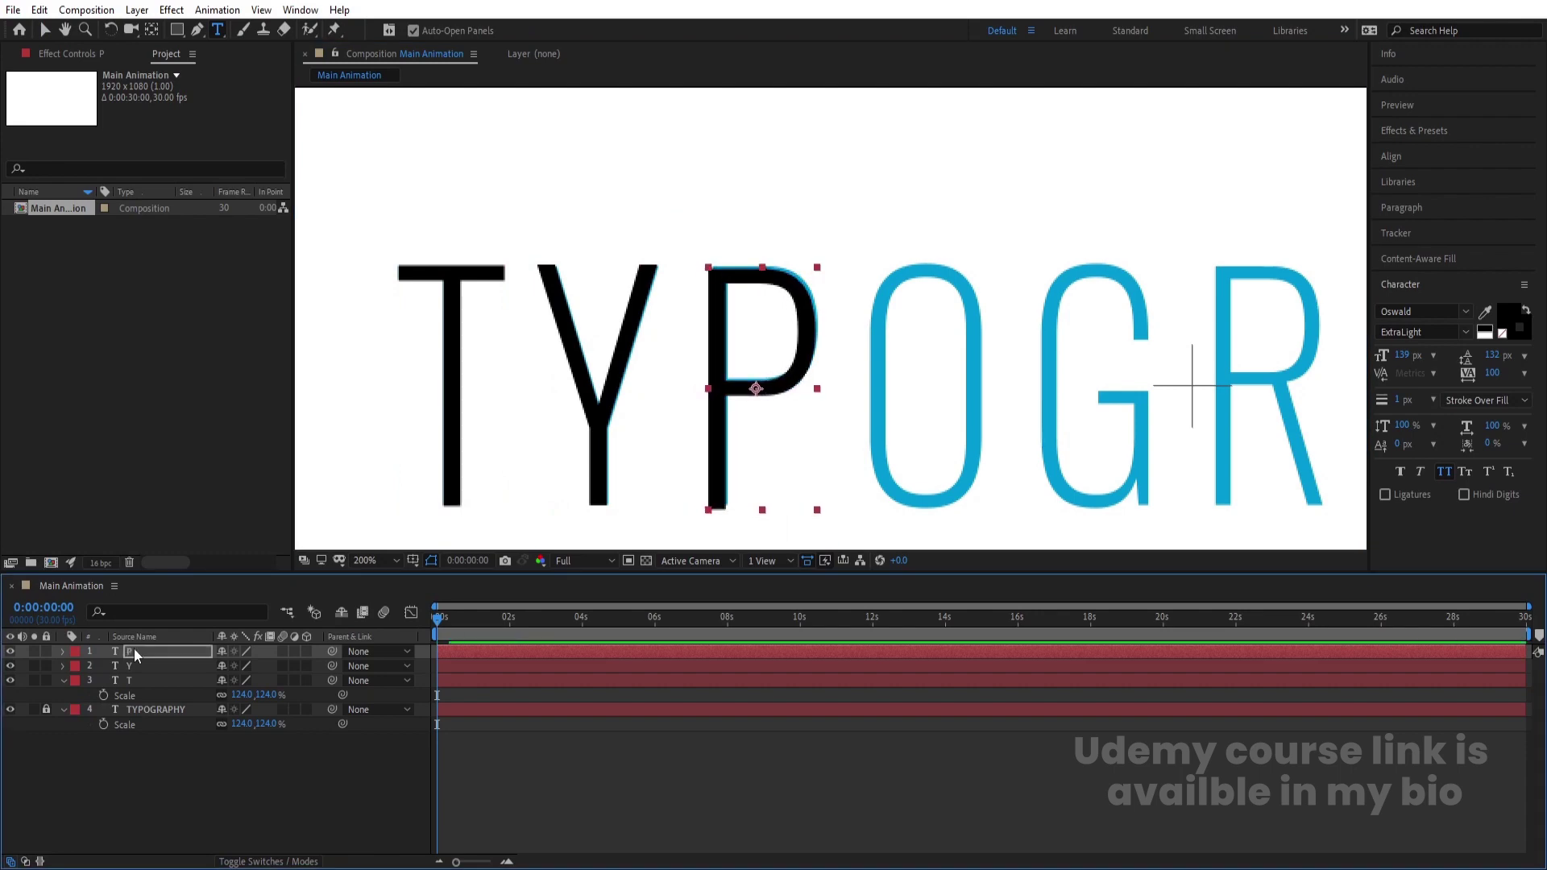
pyautogui.click(128, 771)
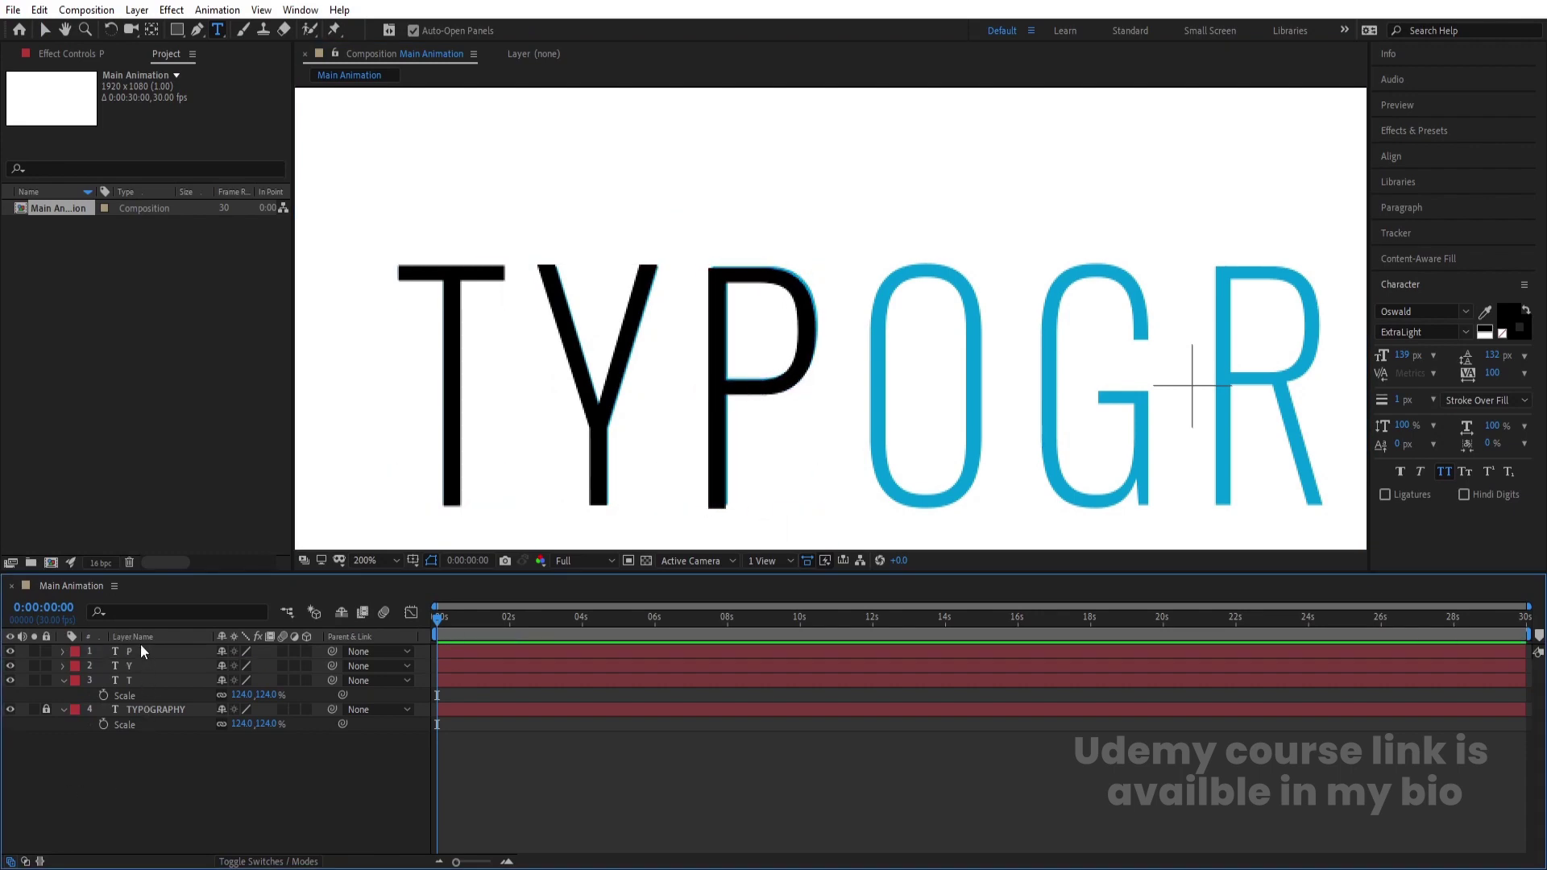
# Step: Duplicate the P layer, place the copy over the fourth reference letter and change its text to o
pyautogui.click(137, 650)
pyautogui.hotkey('ctrl', 'd')
pyautogui.press('v')
pyautogui.moveTo(725, 388); pyautogui.dragTo(900, 388)
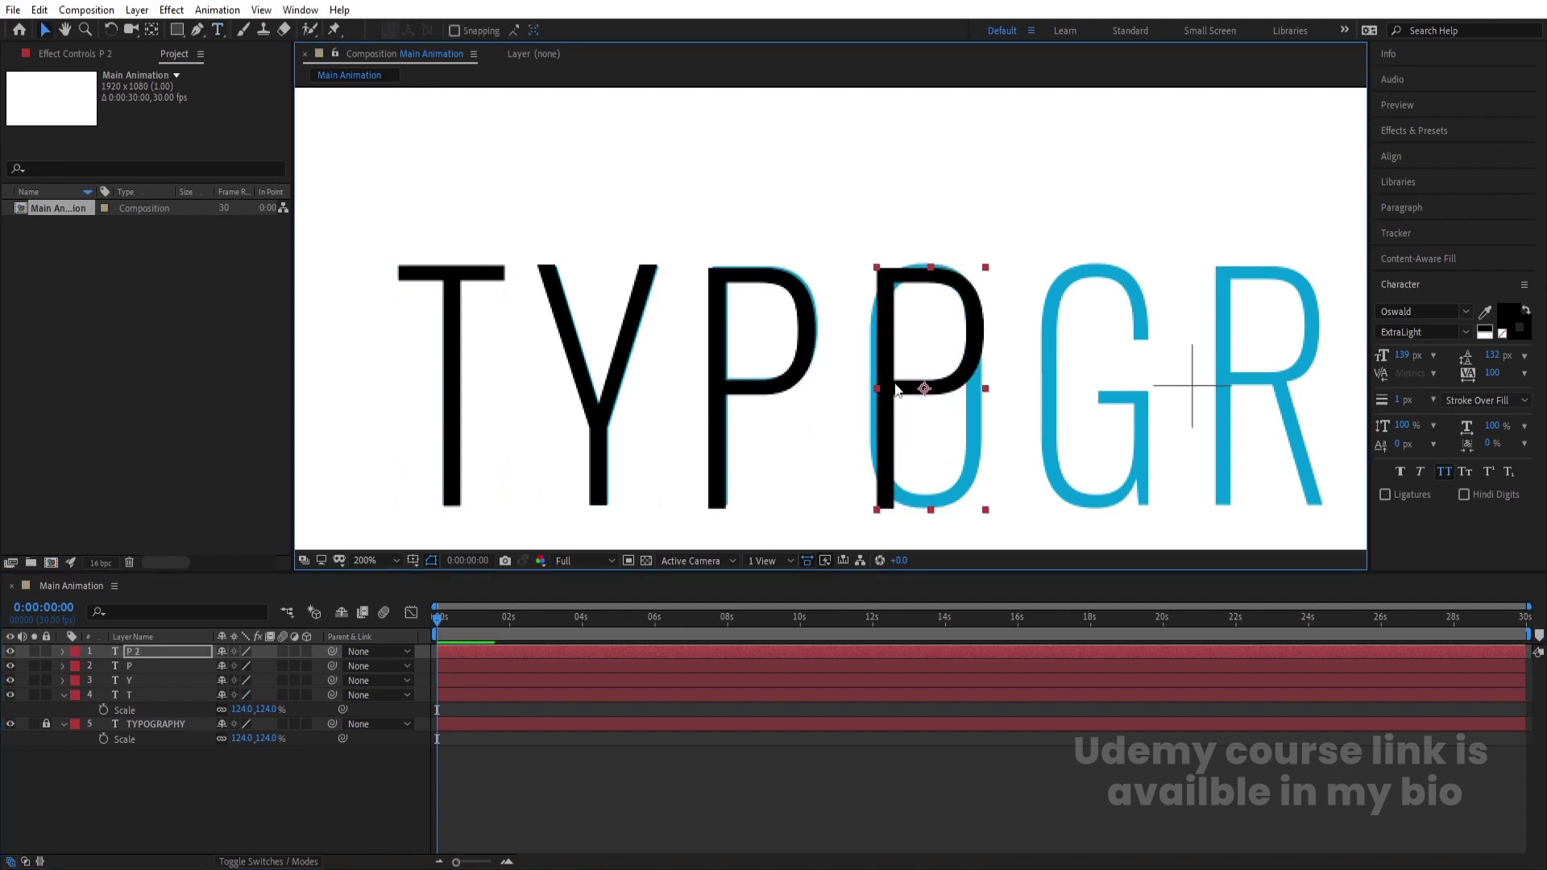
pyautogui.doubleClick(897, 390)
pyautogui.write('o')
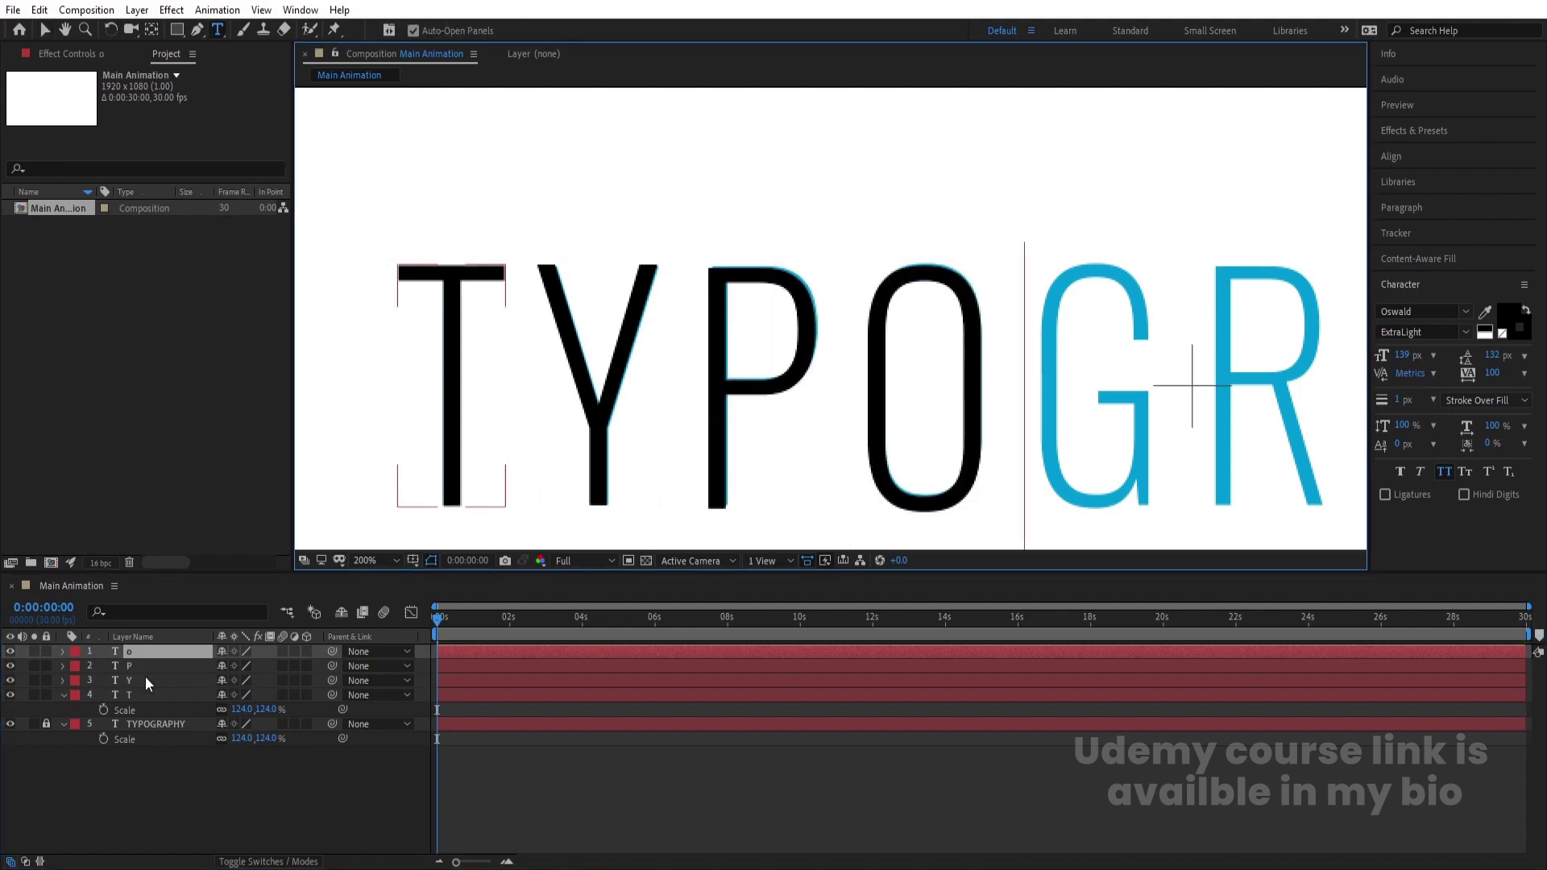
# Step: Duplicate the o layer, place the copy over the fifth reference letter and change its text to G
pyautogui.click(155, 651)
pyautogui.hotkey('ctrl', 'd')
pyautogui.moveTo(897, 414); pyautogui.dragTo(956, 408)
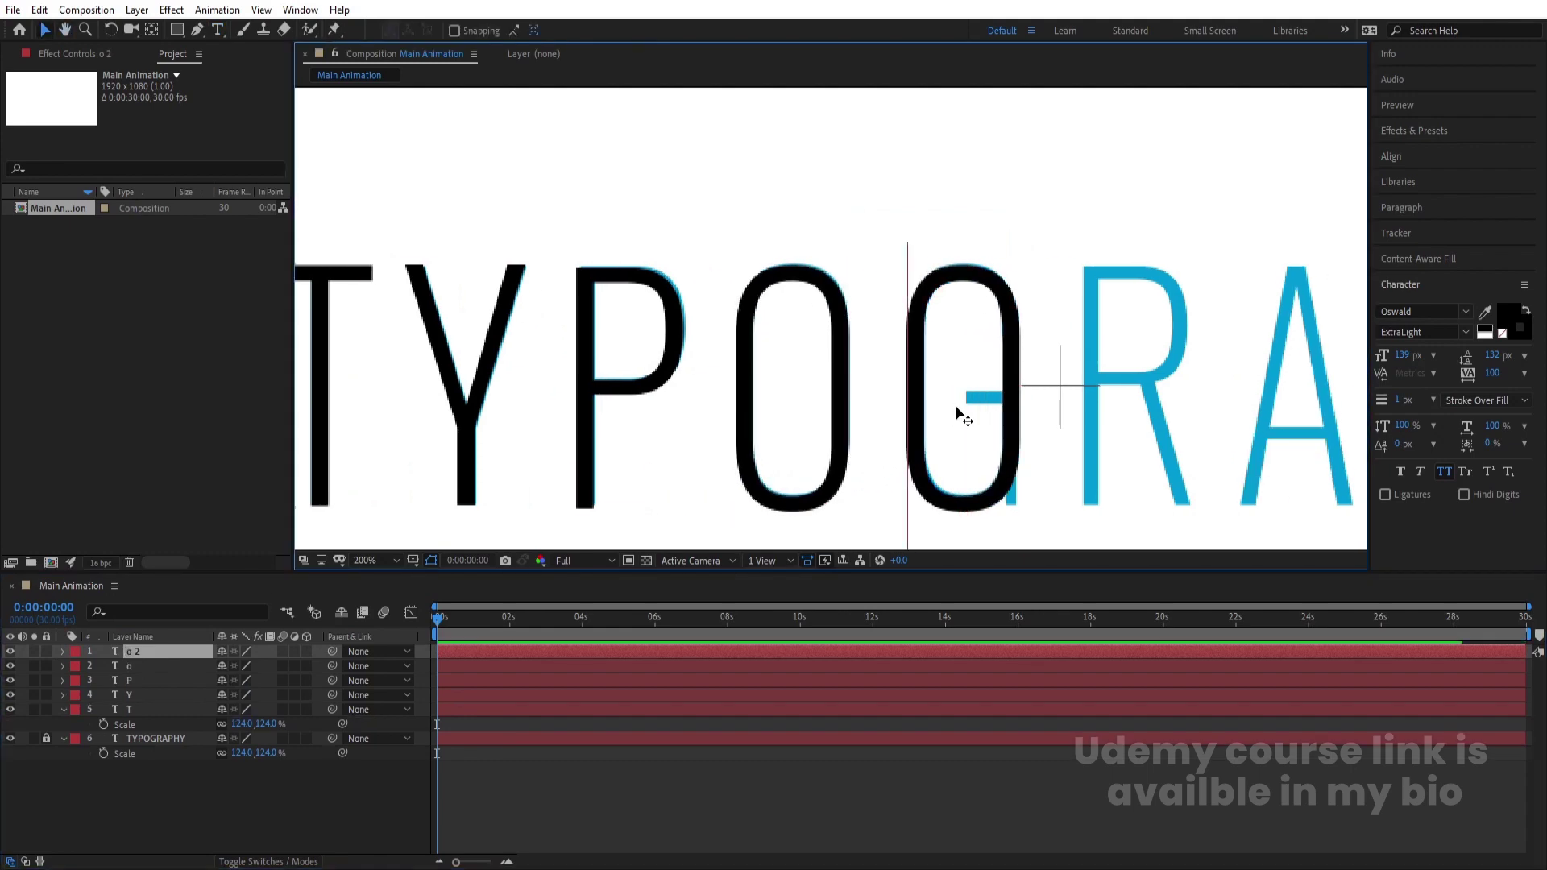
pyautogui.doubleClick(955, 407)
pyautogui.write('G')
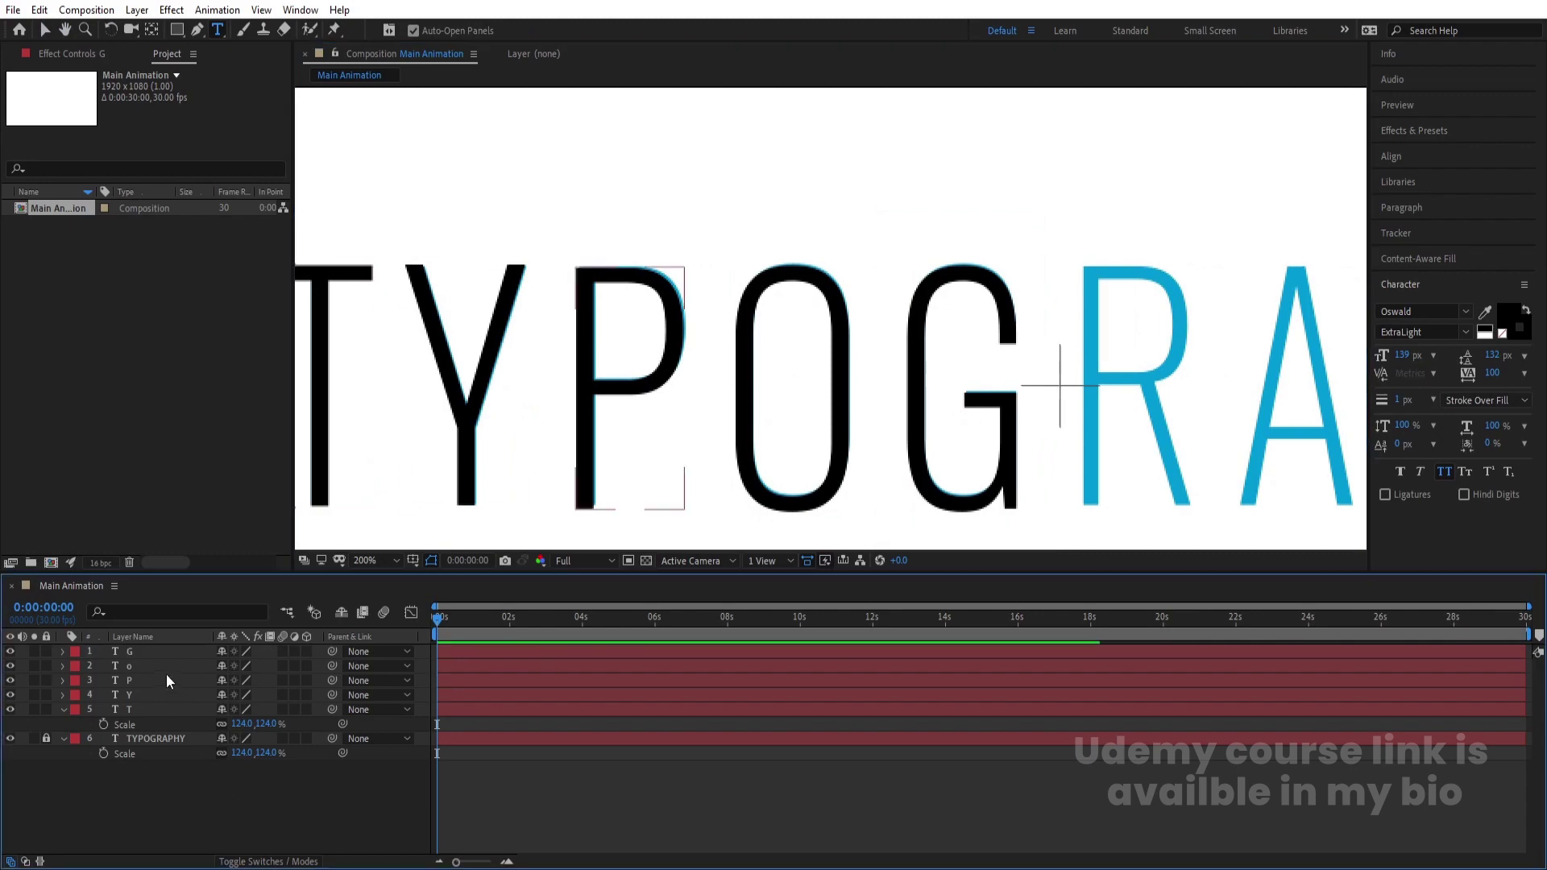
# Step: Duplicate the G layer, place the copy over the sixth reference letter and change its text to R
pyautogui.click(155, 651)
pyautogui.hotkey('ctrl', 'd')
pyautogui.moveTo(1025, 387); pyautogui.dragTo(822, 361)
pyautogui.doubleClick(808, 359)
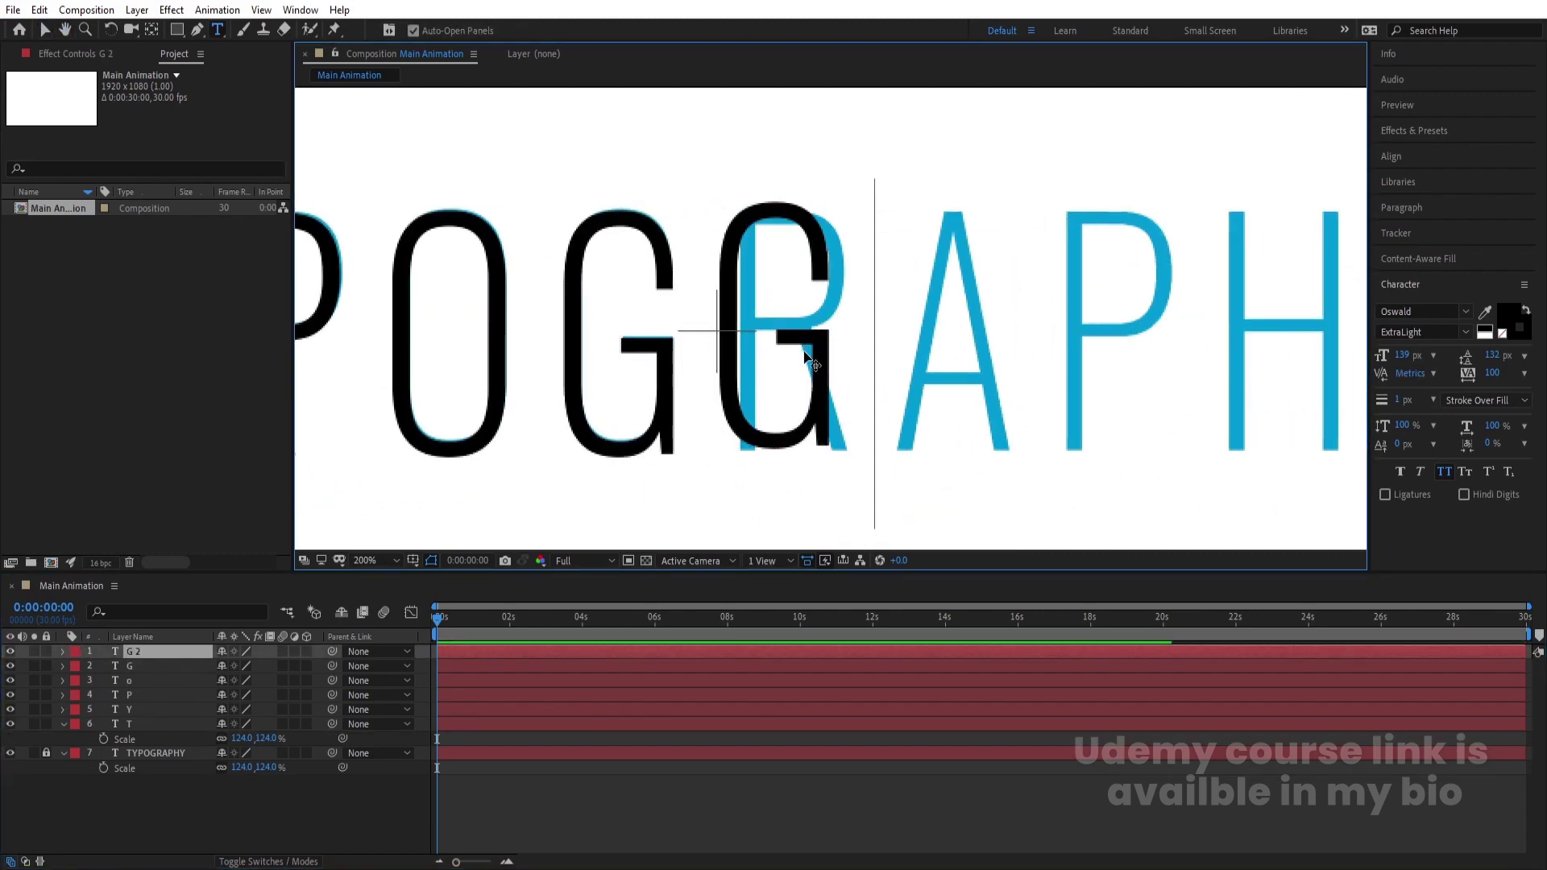
pyautogui.write('R')
# Step: Nudge the black R sideways until it lines up with the blue R of the reference text
pyautogui.click(150, 654)
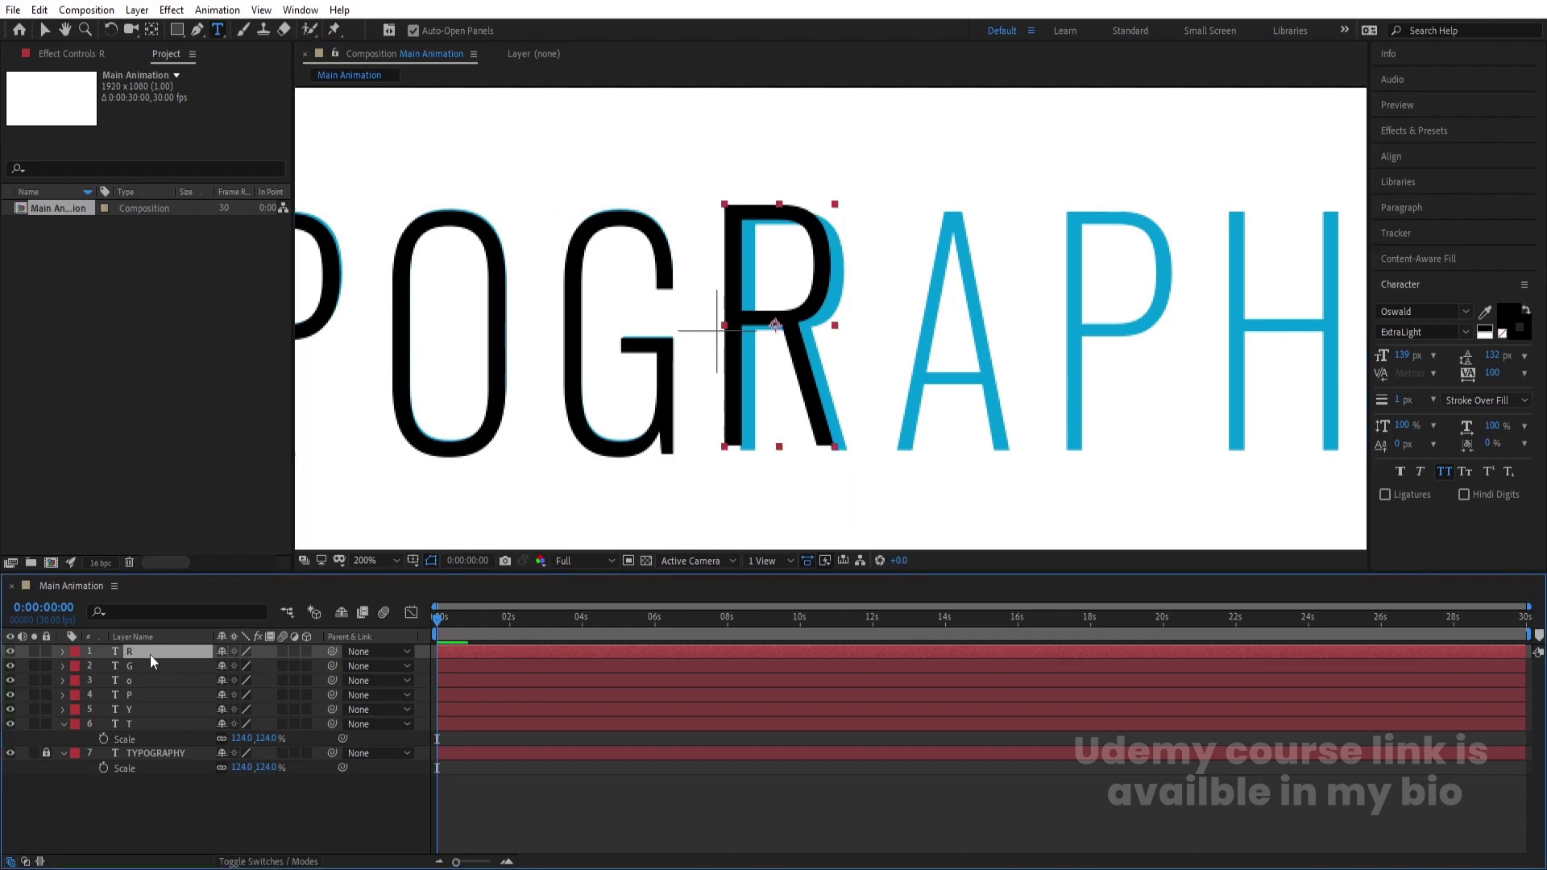
pyautogui.press('Right')
pyautogui.press('Right')
pyautogui.press('Right')
pyautogui.press('Right')
pyautogui.press('Right')
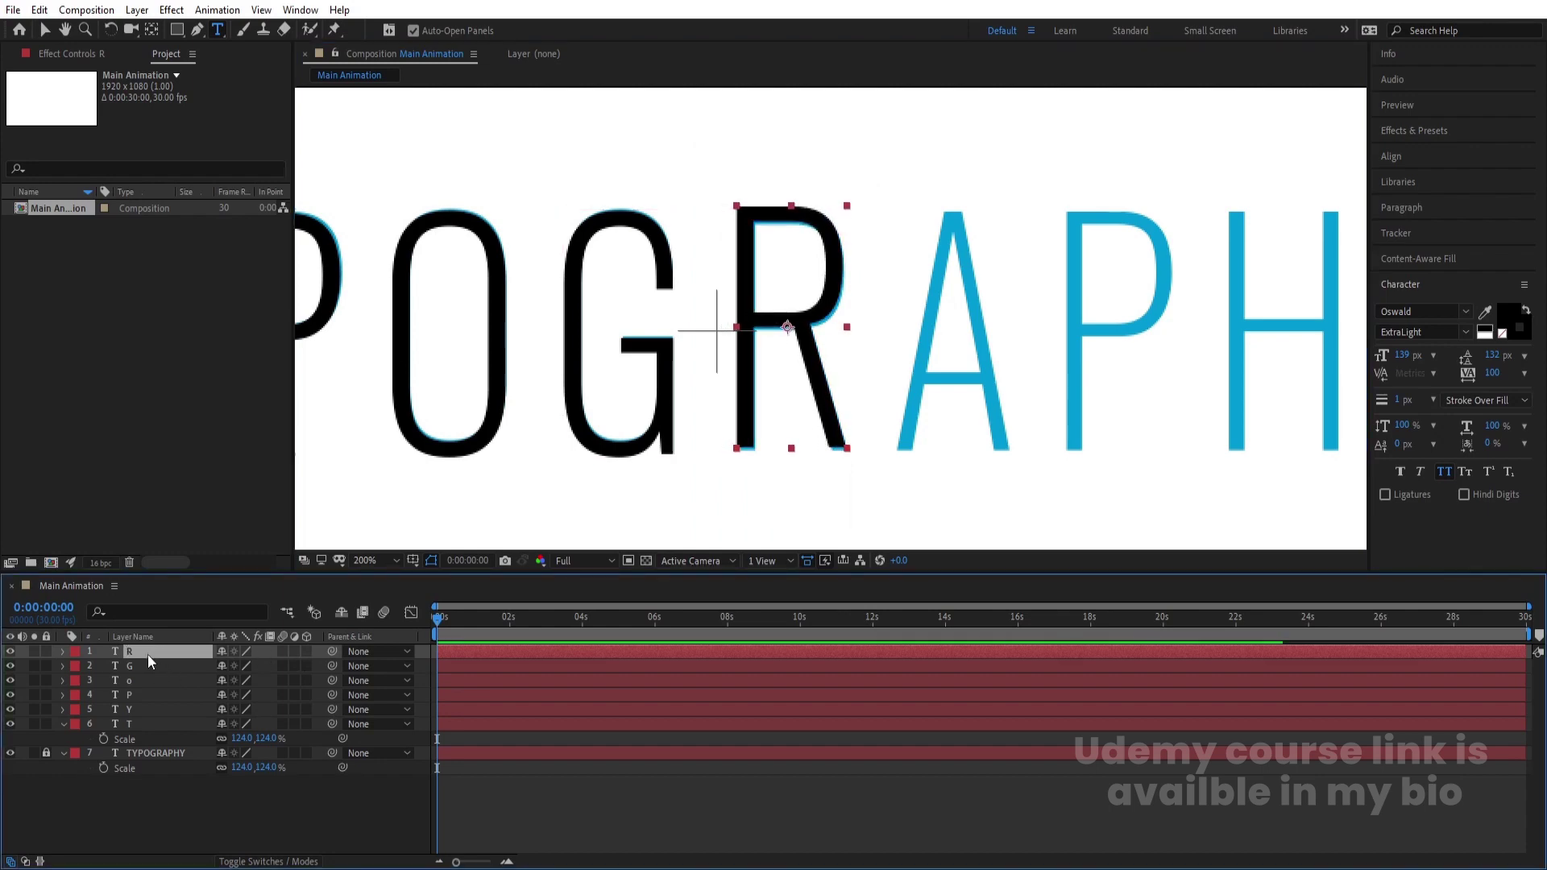
# Step: Duplicate the R layer, place the copy over the seventh reference letter and change its text to A
pyautogui.hotkey('ctrl', 'd')
pyautogui.moveTo(771, 352); pyautogui.dragTo(942, 352)
pyautogui.doubleClick(942, 352)
pyautogui.write('A')
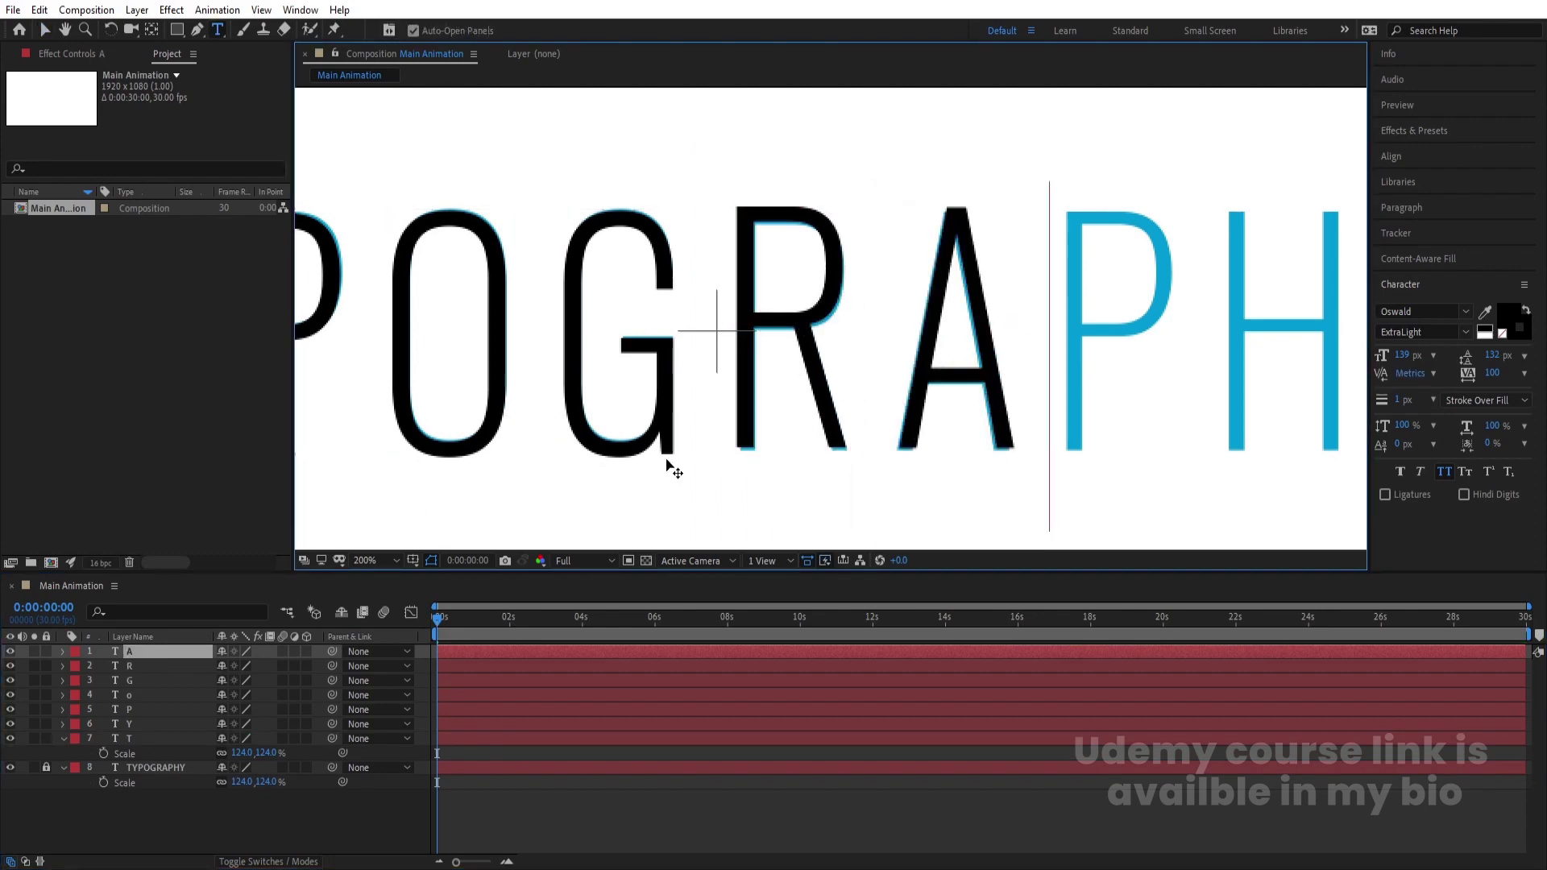
# Step: Duplicate the A layer, place the copy over the eighth reference letter and change its text to P
pyautogui.click(131, 653)
pyautogui.hotkey('ctrl', 'd')
pyautogui.press('v')
pyautogui.moveTo(892, 476); pyautogui.dragTo(715, 416)
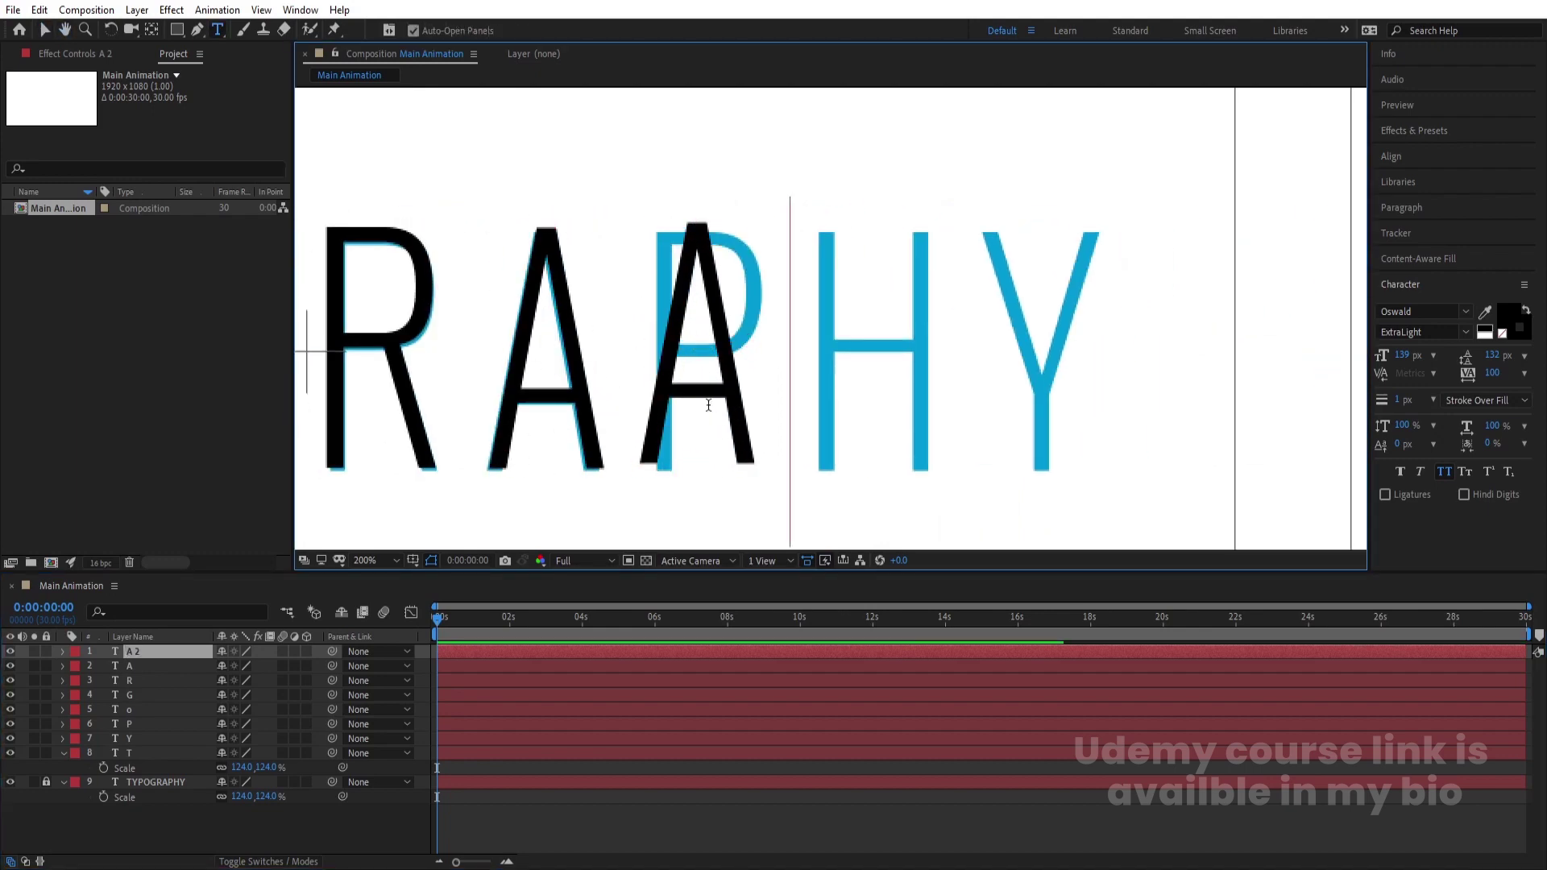
pyautogui.doubleClick(716, 417)
pyautogui.write('P')
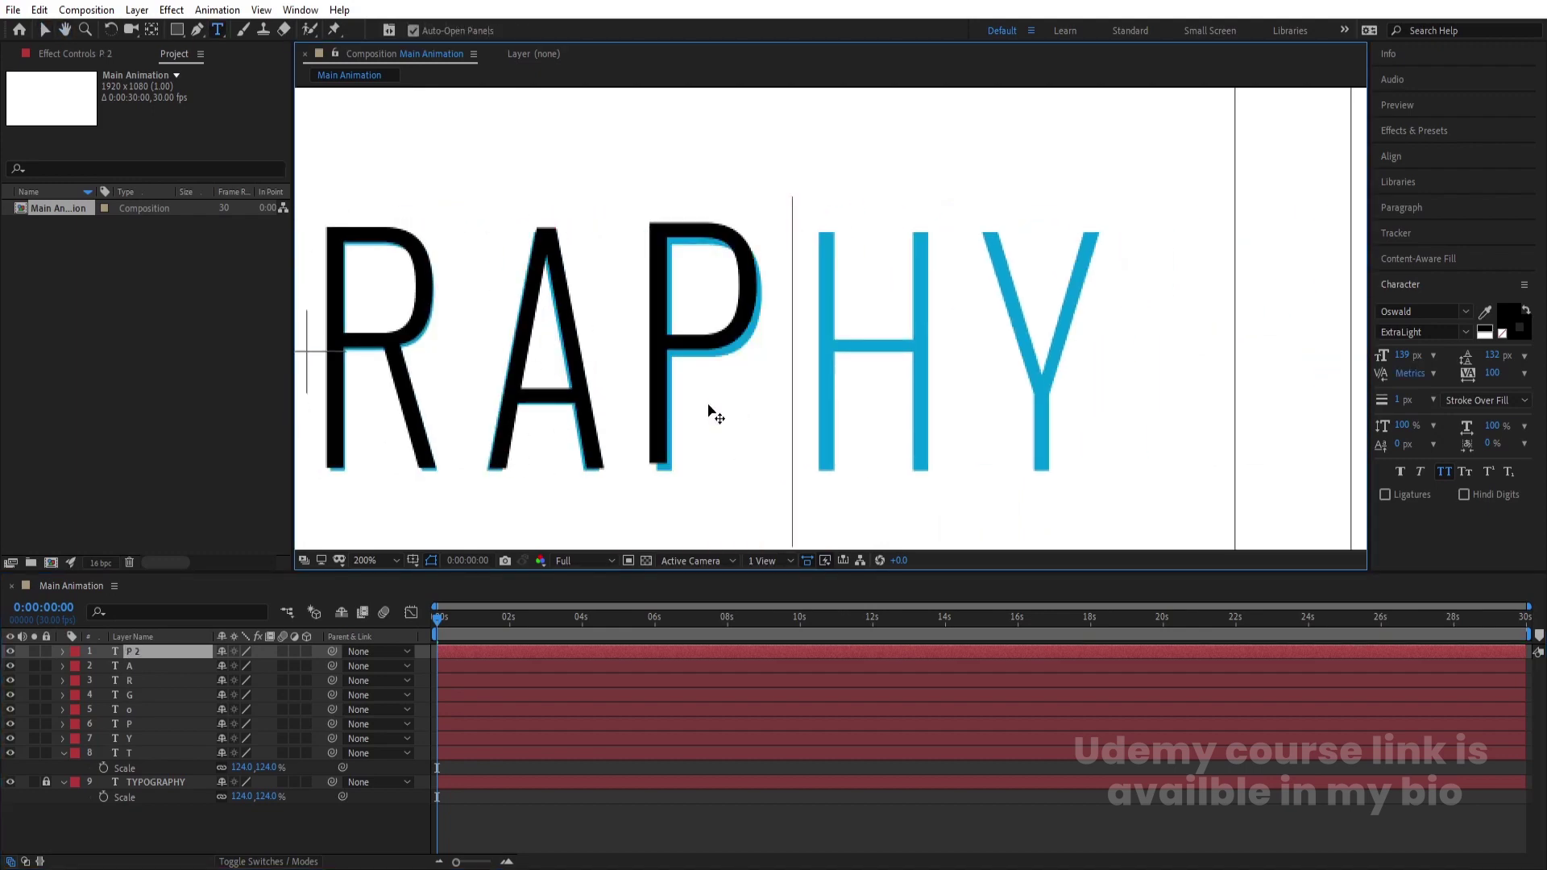
# Step: Nudge the second black P into line with the eighth letter of the reference text
pyautogui.click(147, 651)
pyautogui.press('Right')
pyautogui.press('Right')
pyautogui.press('Right')
pyautogui.press('Right')
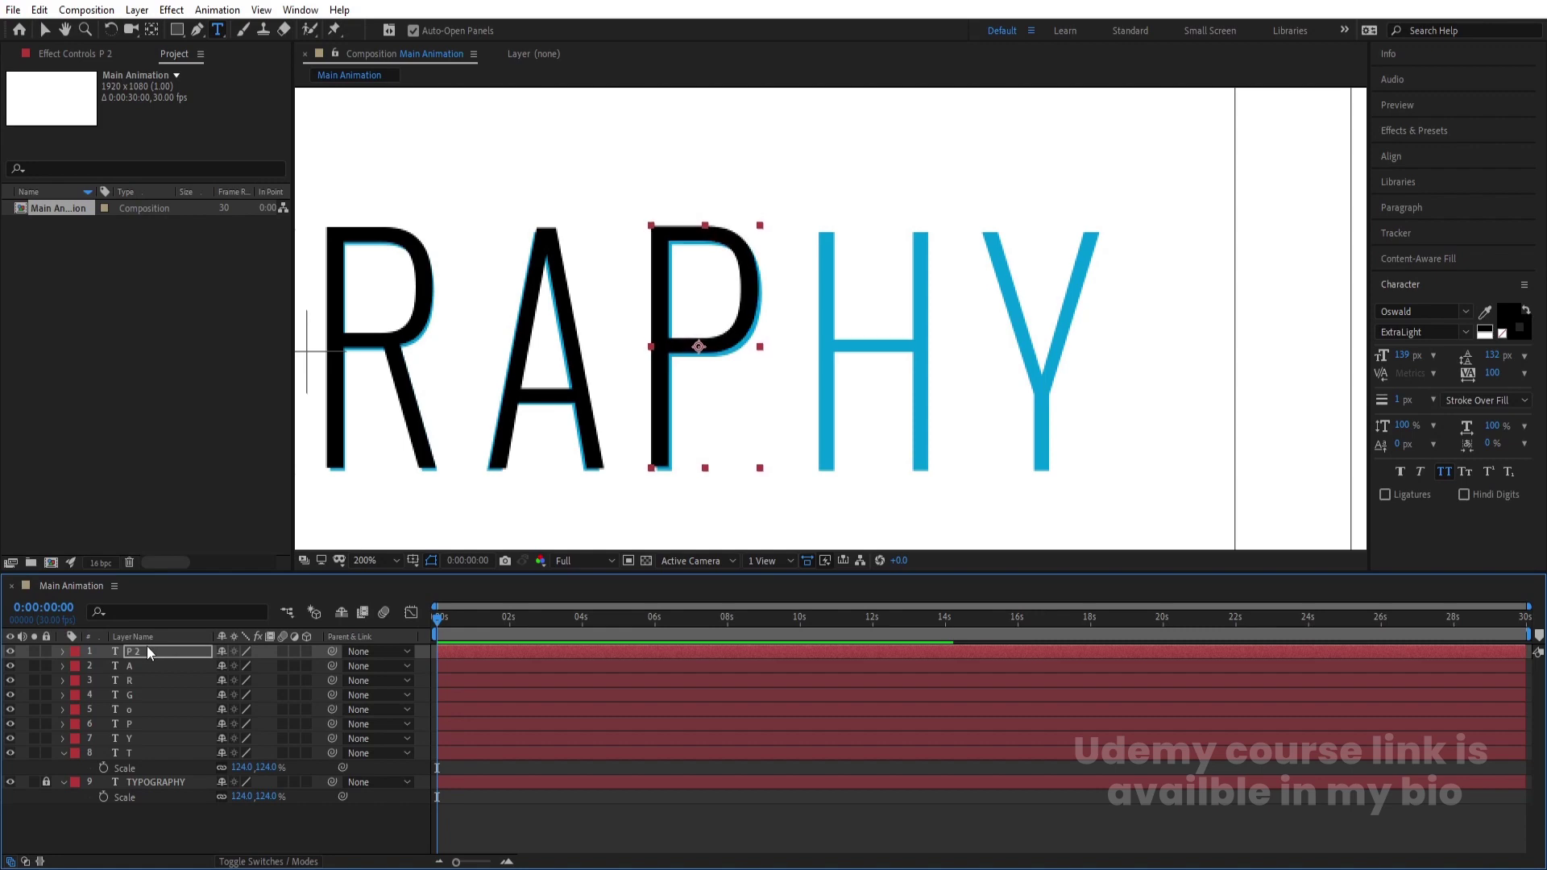
# Step: Duplicate the second P layer, place the copy over the ninth reference letter and change its text to H
pyautogui.hotkey('ctrl', 'd')
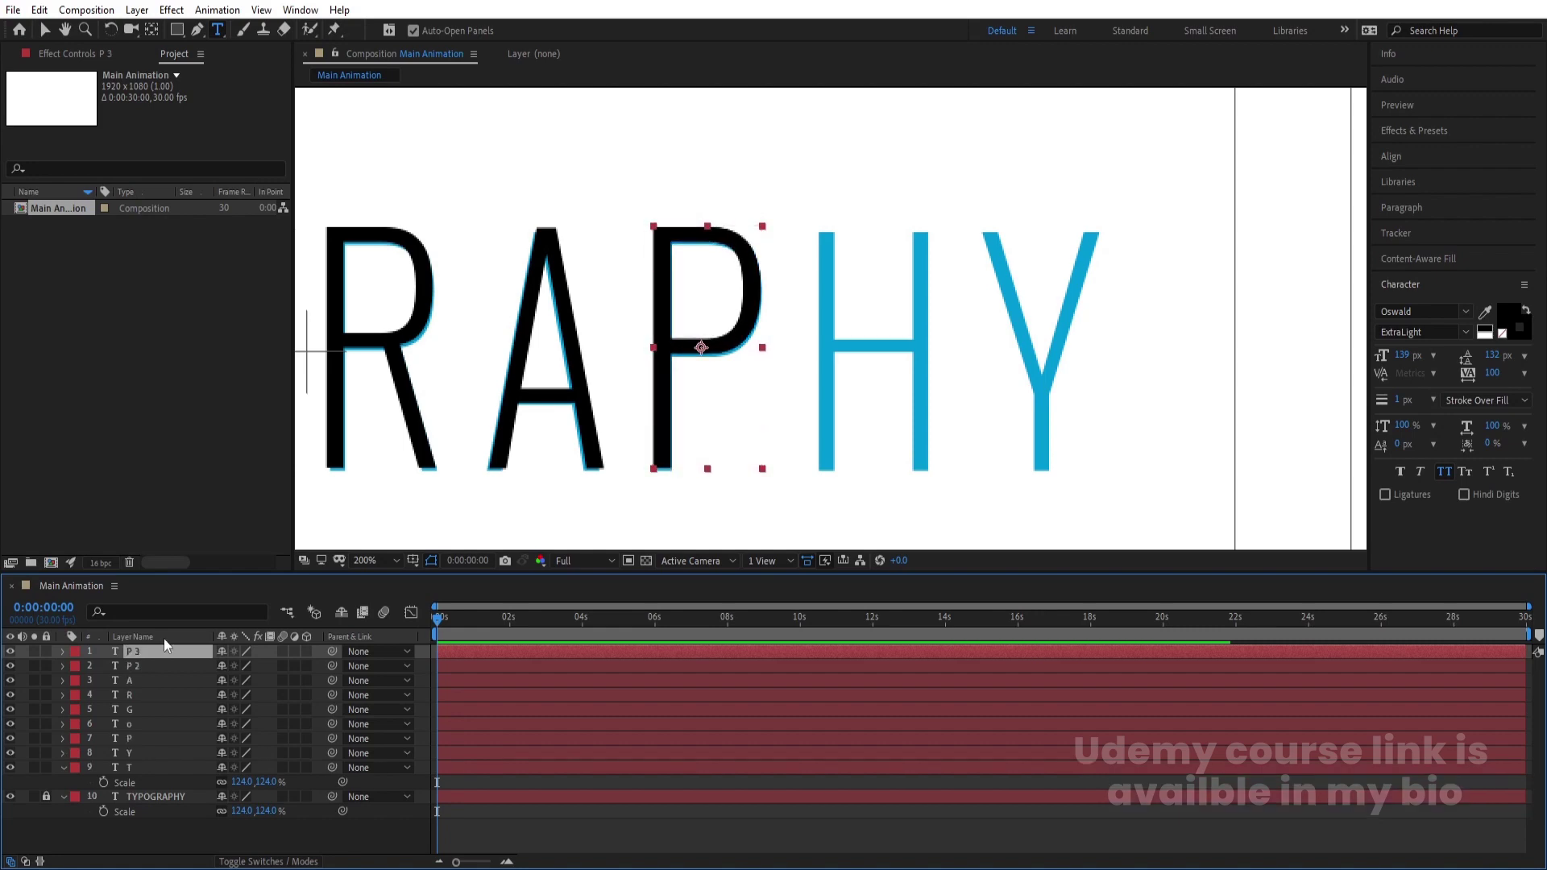
pyautogui.press('v')
pyautogui.click(667, 345)
pyautogui.moveTo(667, 345); pyautogui.dragTo(827, 348)
pyautogui.doubleClick(827, 348)
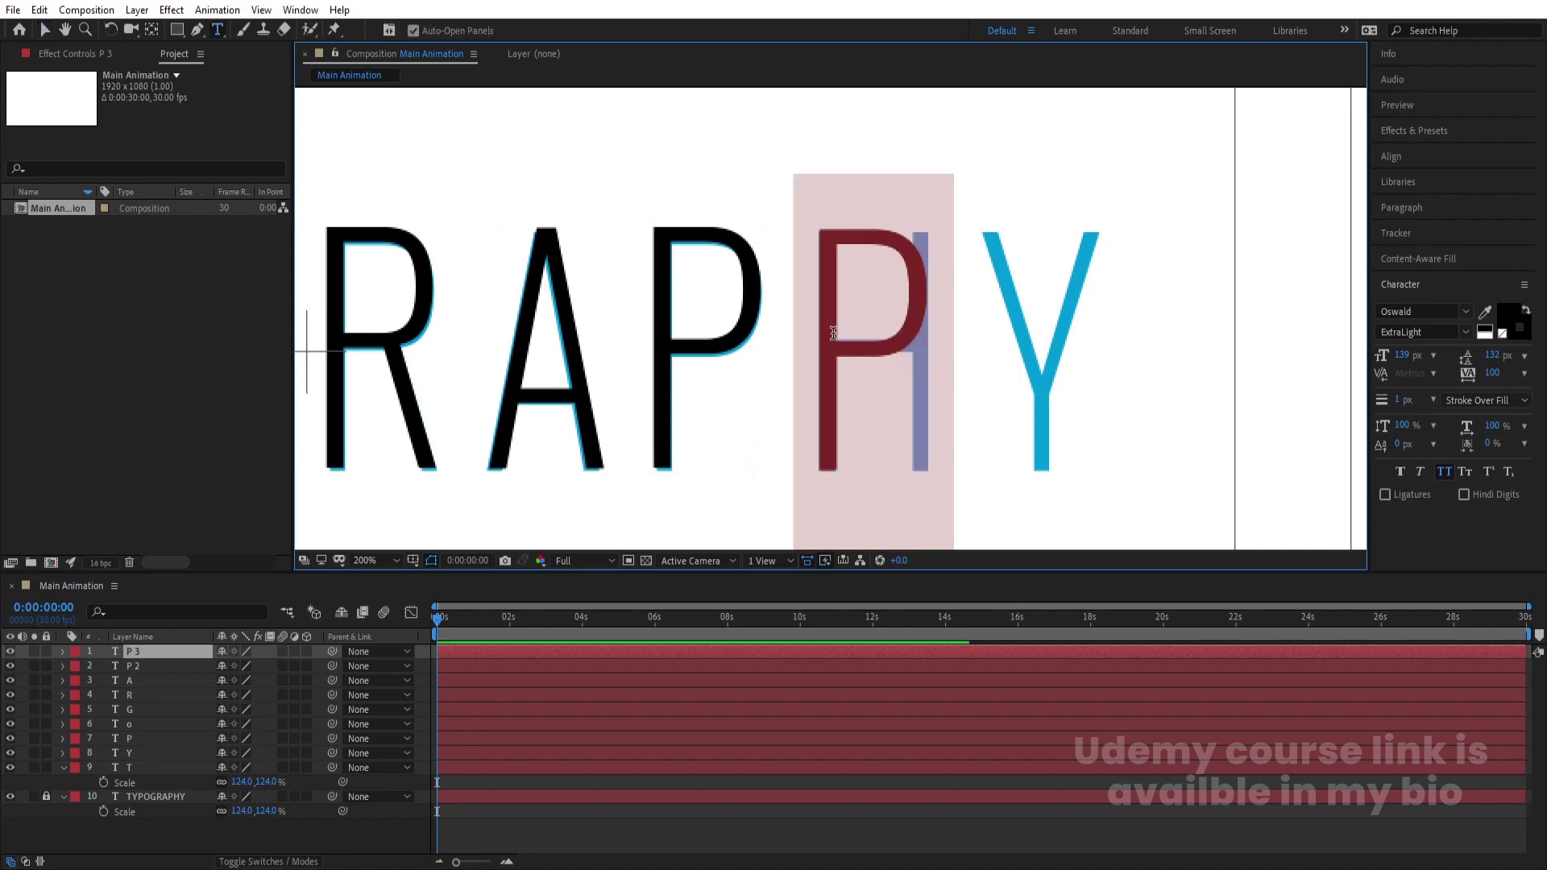
pyautogui.write('H')
pyautogui.click(46, 30)
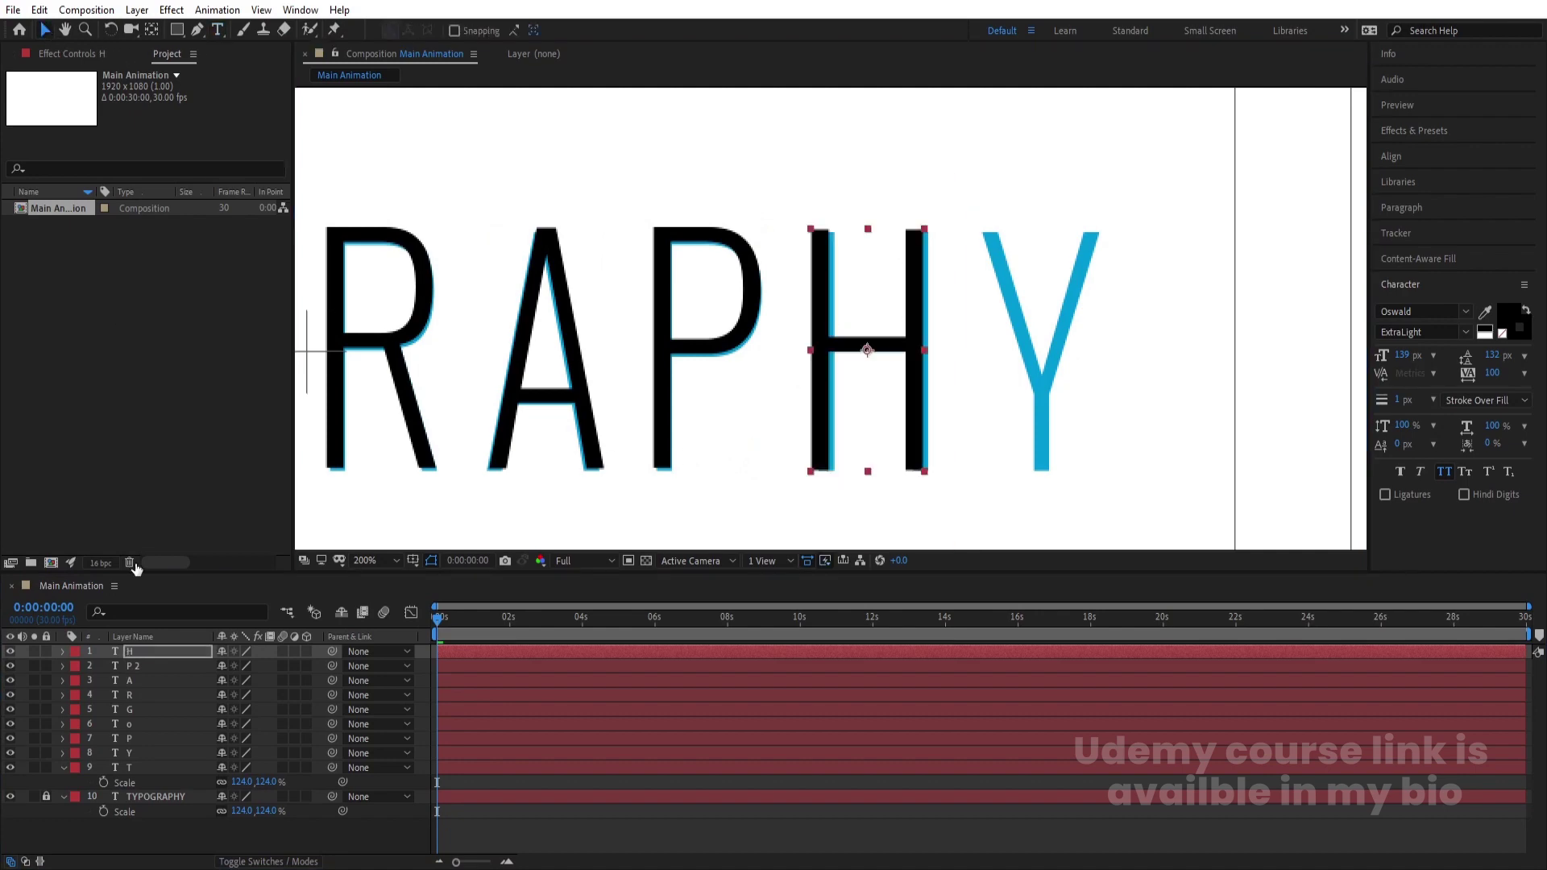
# Step: Duplicate the H layer, place the copy over the last reference letter and change its text to Y
pyautogui.hotkey('ctrl', 'd')
pyautogui.moveTo(878, 391); pyautogui.dragTo(1043, 393)
pyautogui.doubleClick(1046, 390)
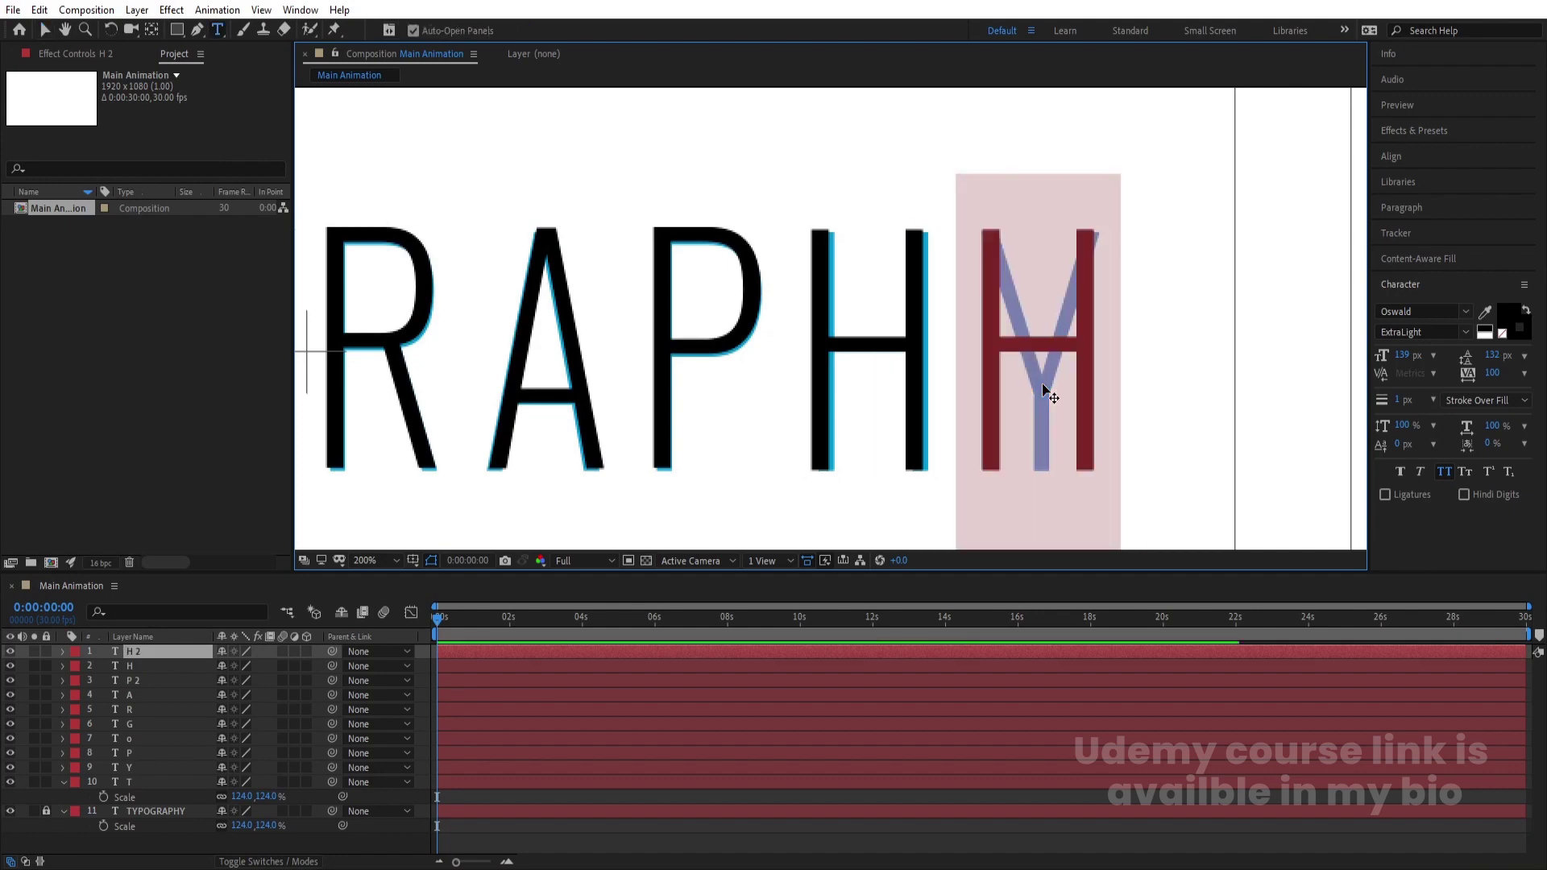
pyautogui.write('Y')
pyautogui.click(153, 654)
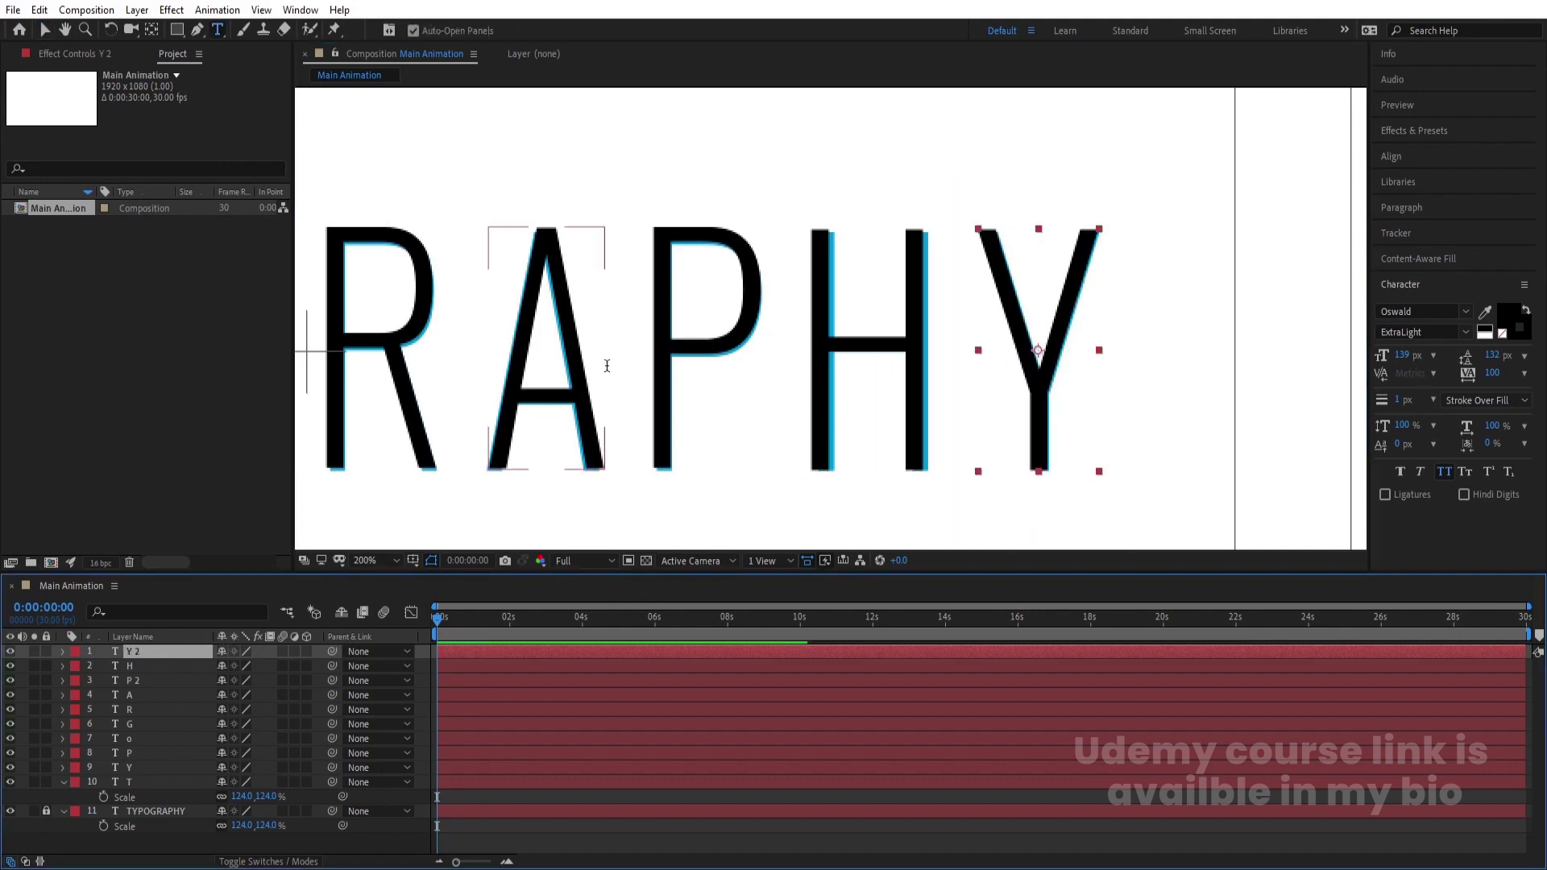
# Step: Fit the whole composition in the viewer, then unlock and delete the blue TYPOGRAPHY reference layer
pyautogui.press(',')
pyautogui.press(',')
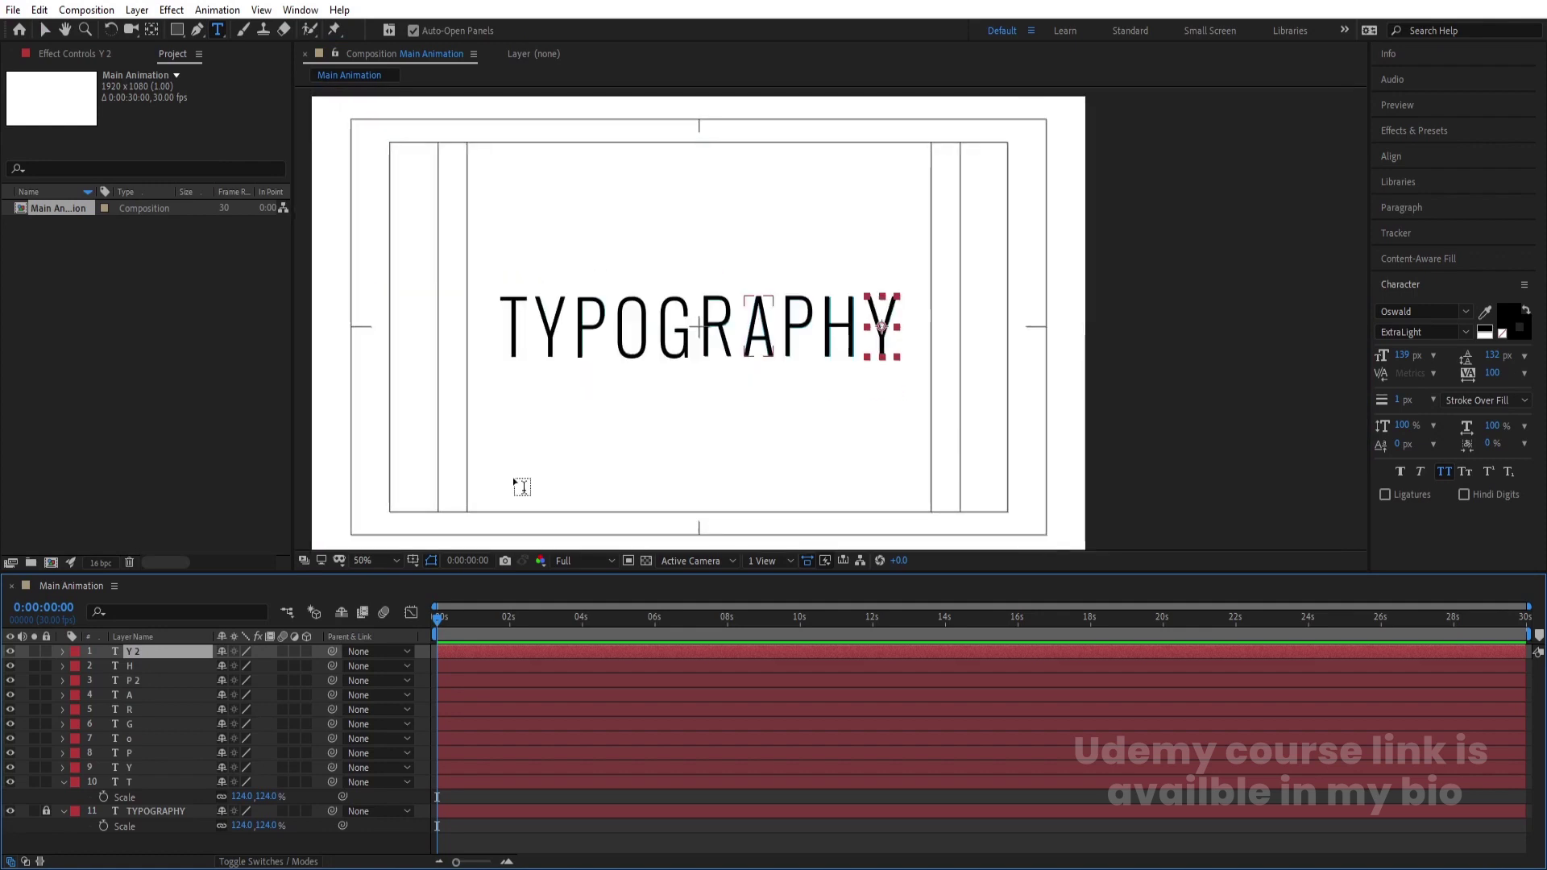
pyautogui.click(364, 561)
pyautogui.click(375, 258)
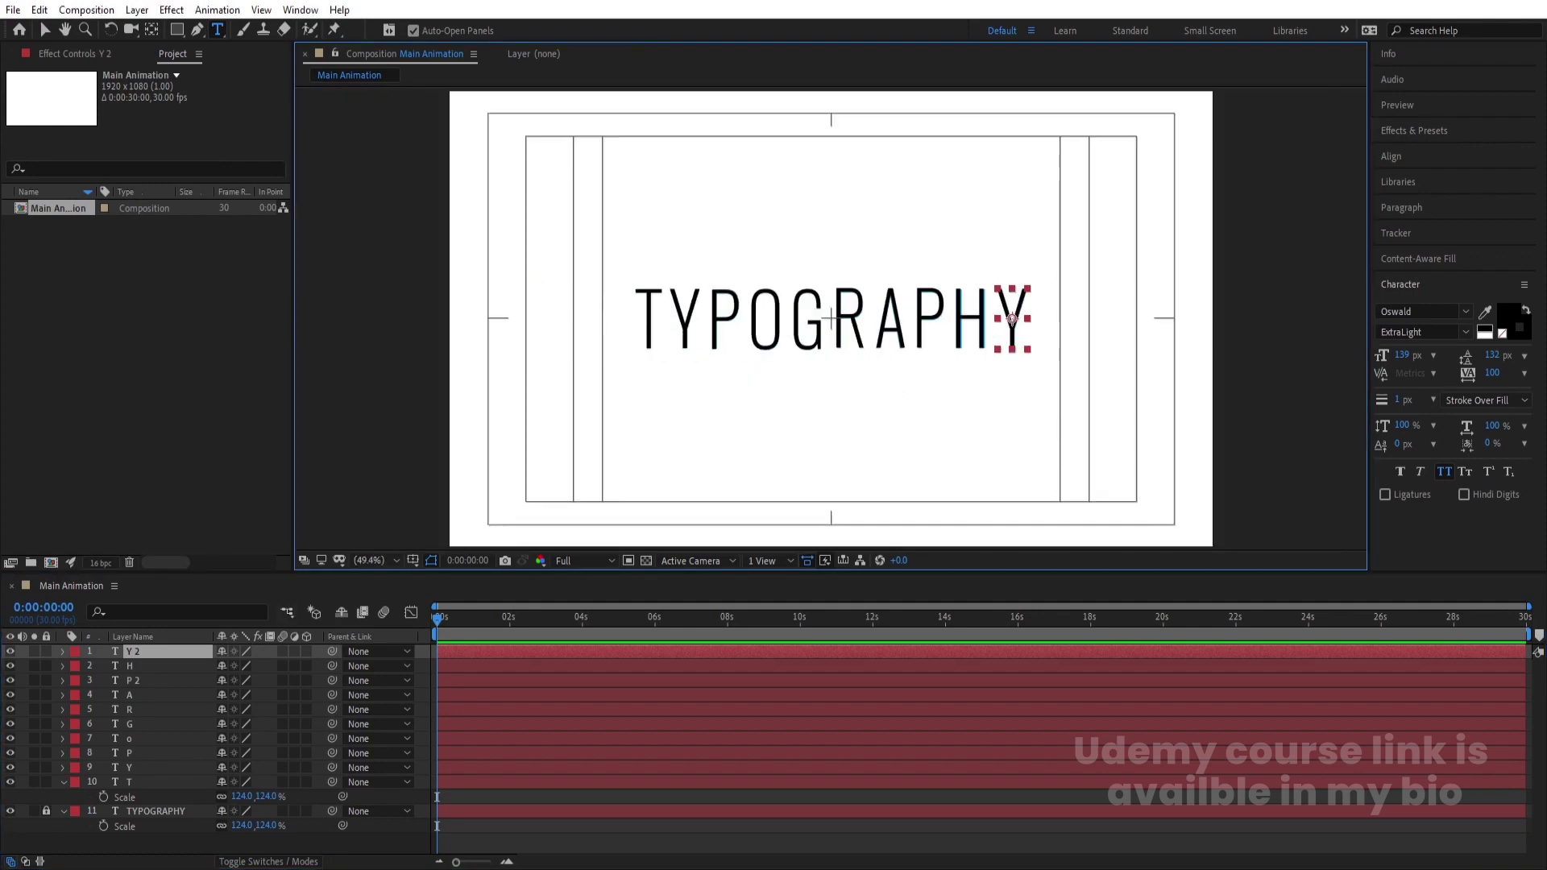
pyautogui.click(46, 812)
pyautogui.click(157, 811)
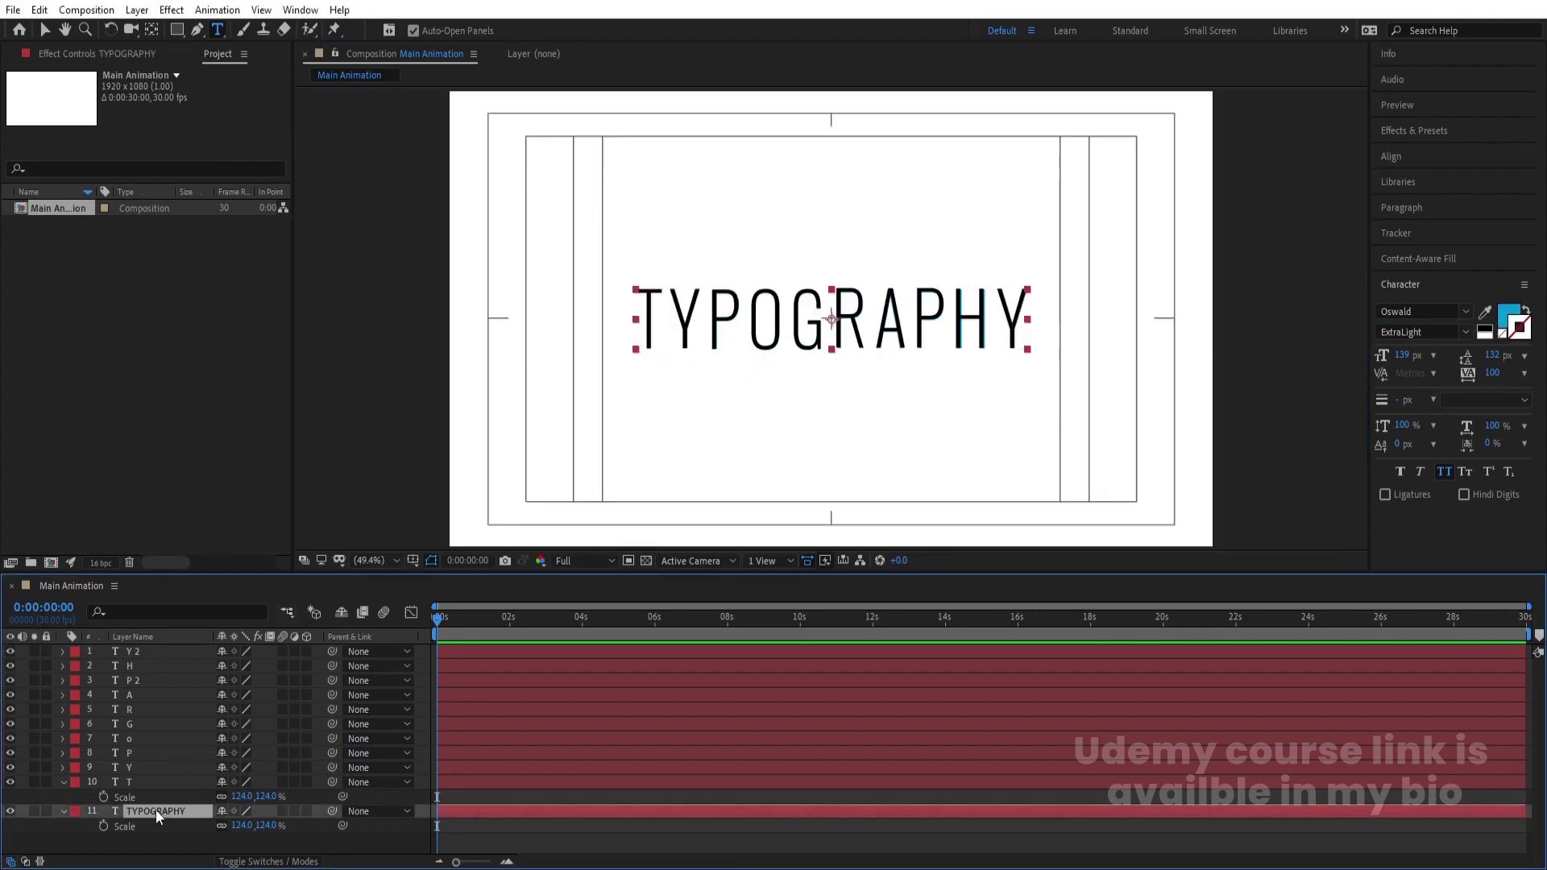
pyautogui.press('Delete')
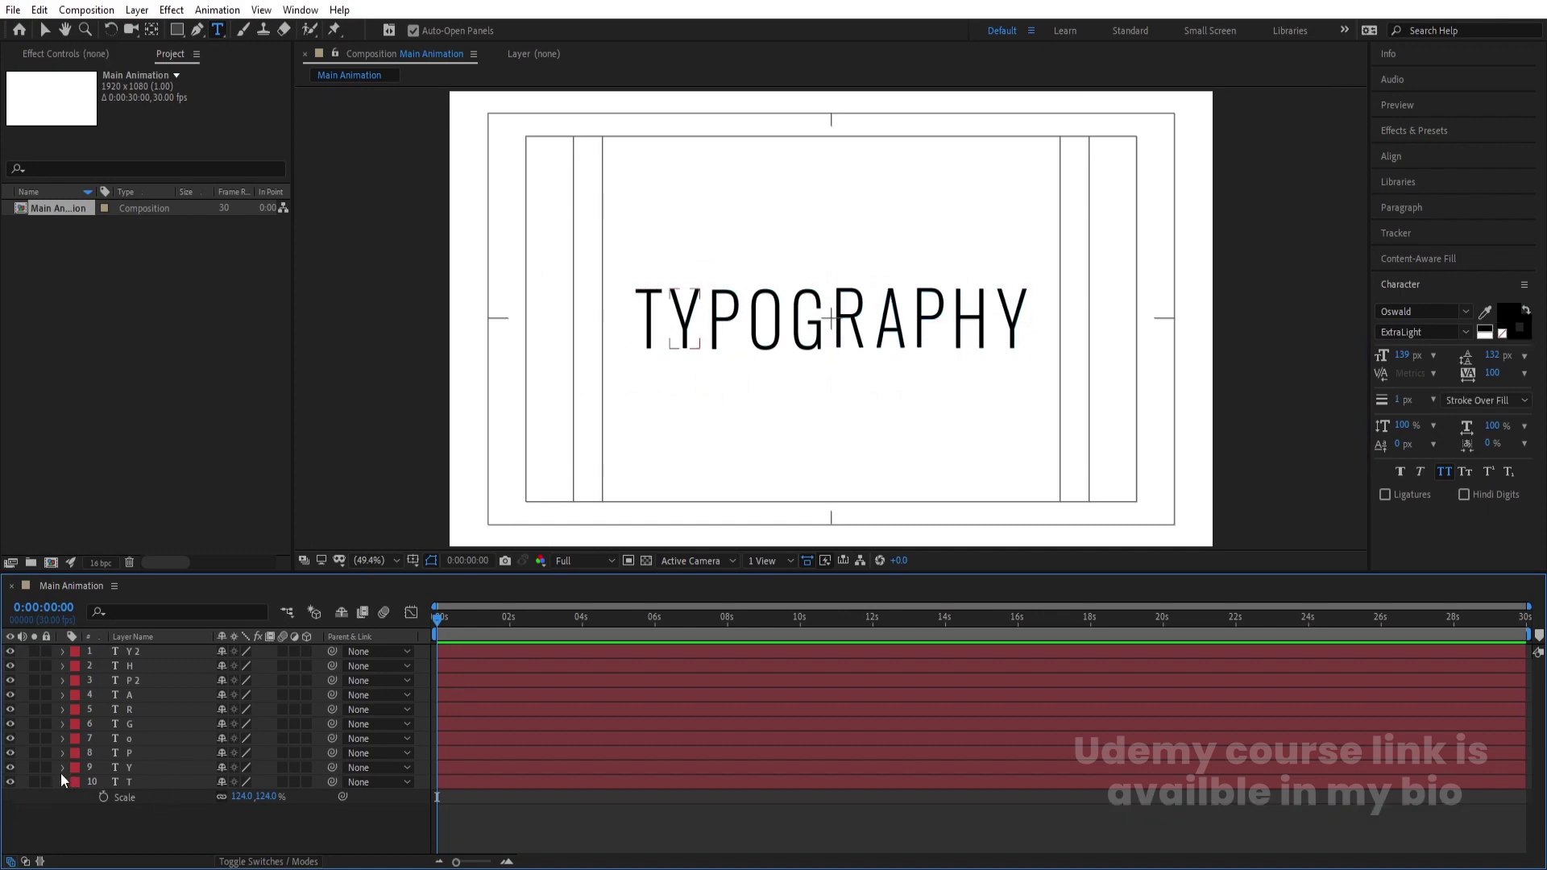
# Step: Create shapes from the T text layer and delete the original T text layer
pyautogui.click(63, 782)
pyautogui.click(123, 783)
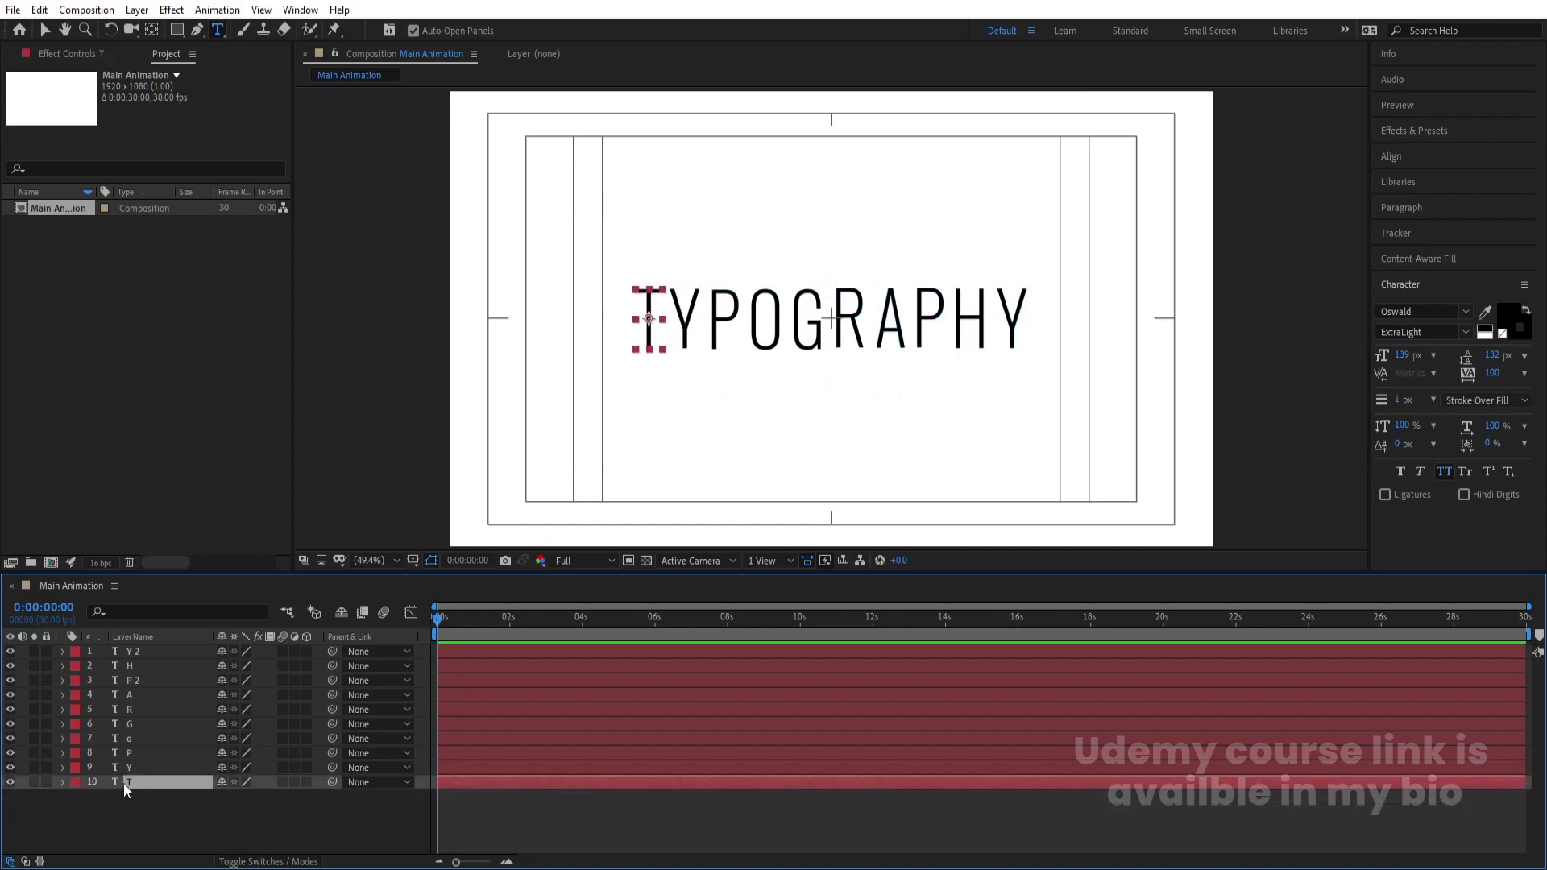
pyautogui.rightClick(123, 783)
pyautogui.moveTo(163, 666)
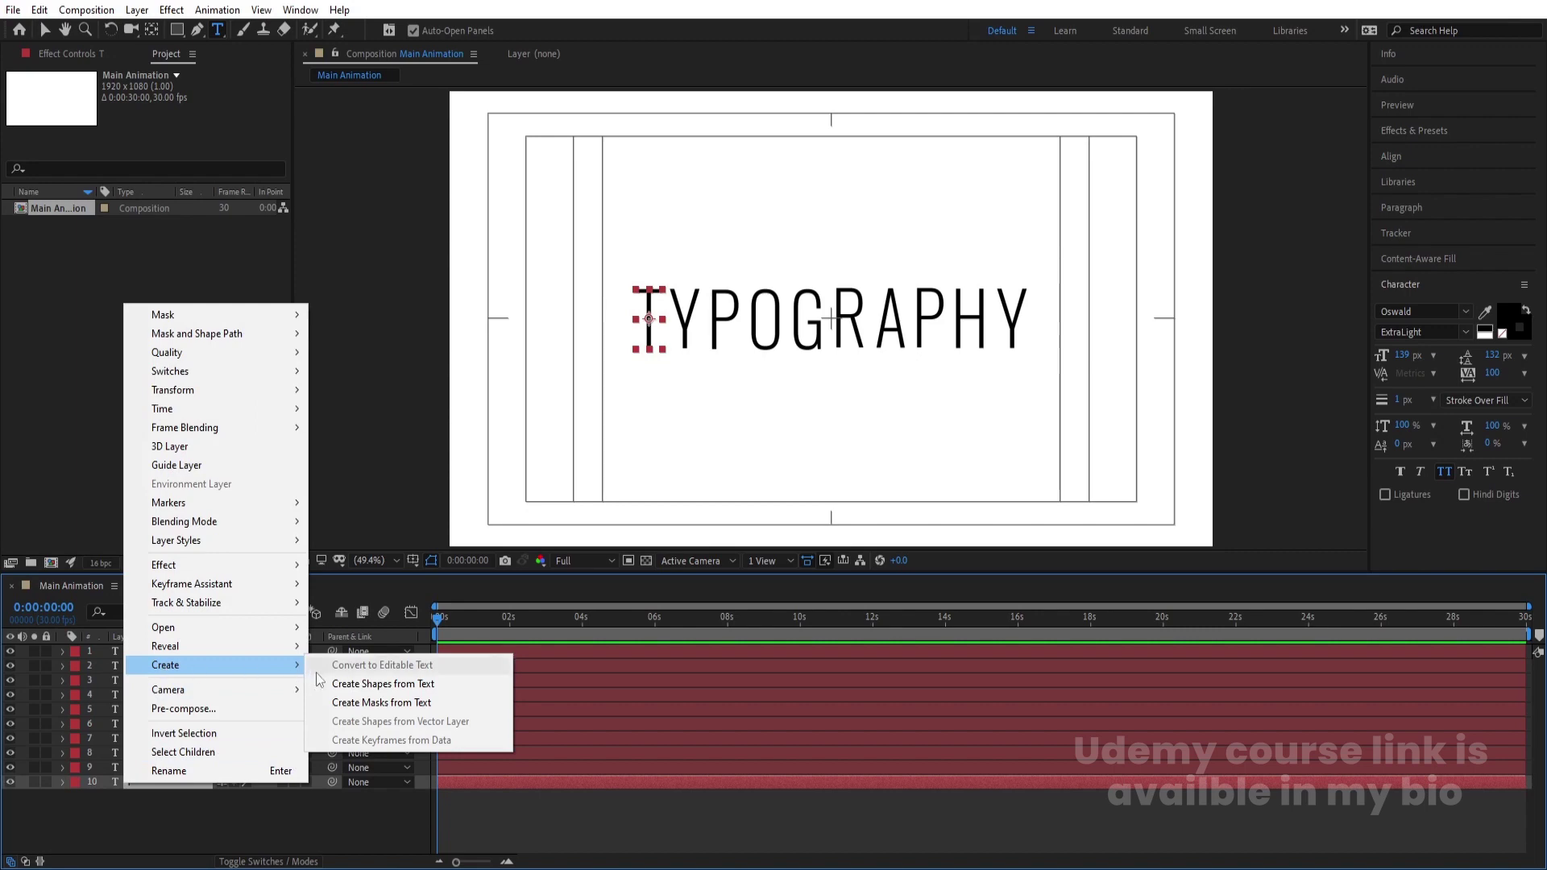
pyautogui.click(348, 683)
pyautogui.click(176, 798)
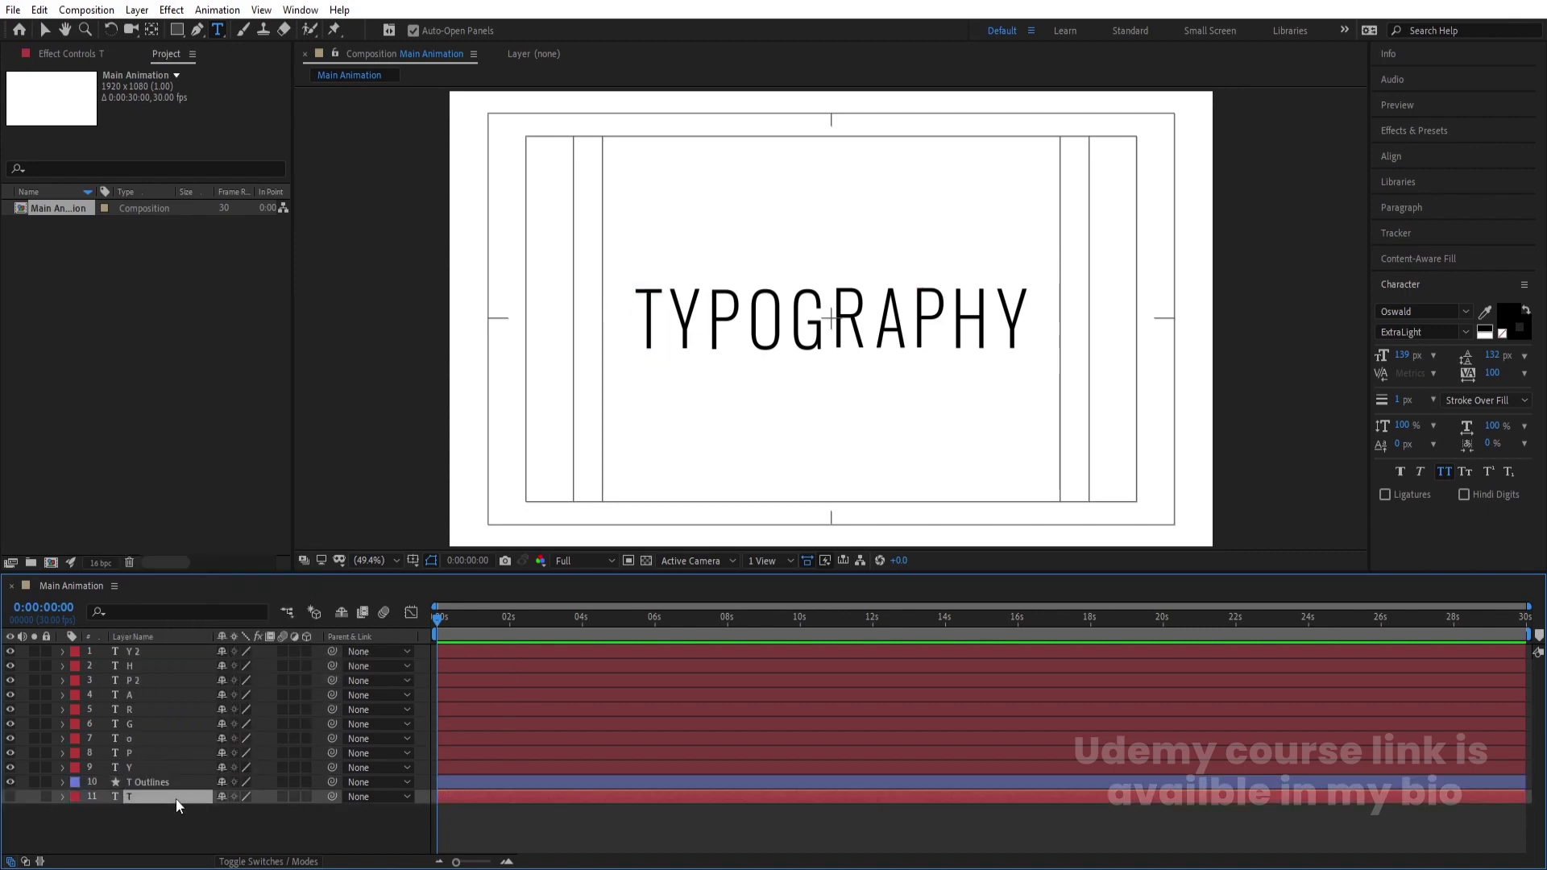
pyautogui.press('Delete')
# Step: Create shapes from the text layers of the second, third and fourth letters: Y, P and o
pyautogui.rightClick(133, 767)
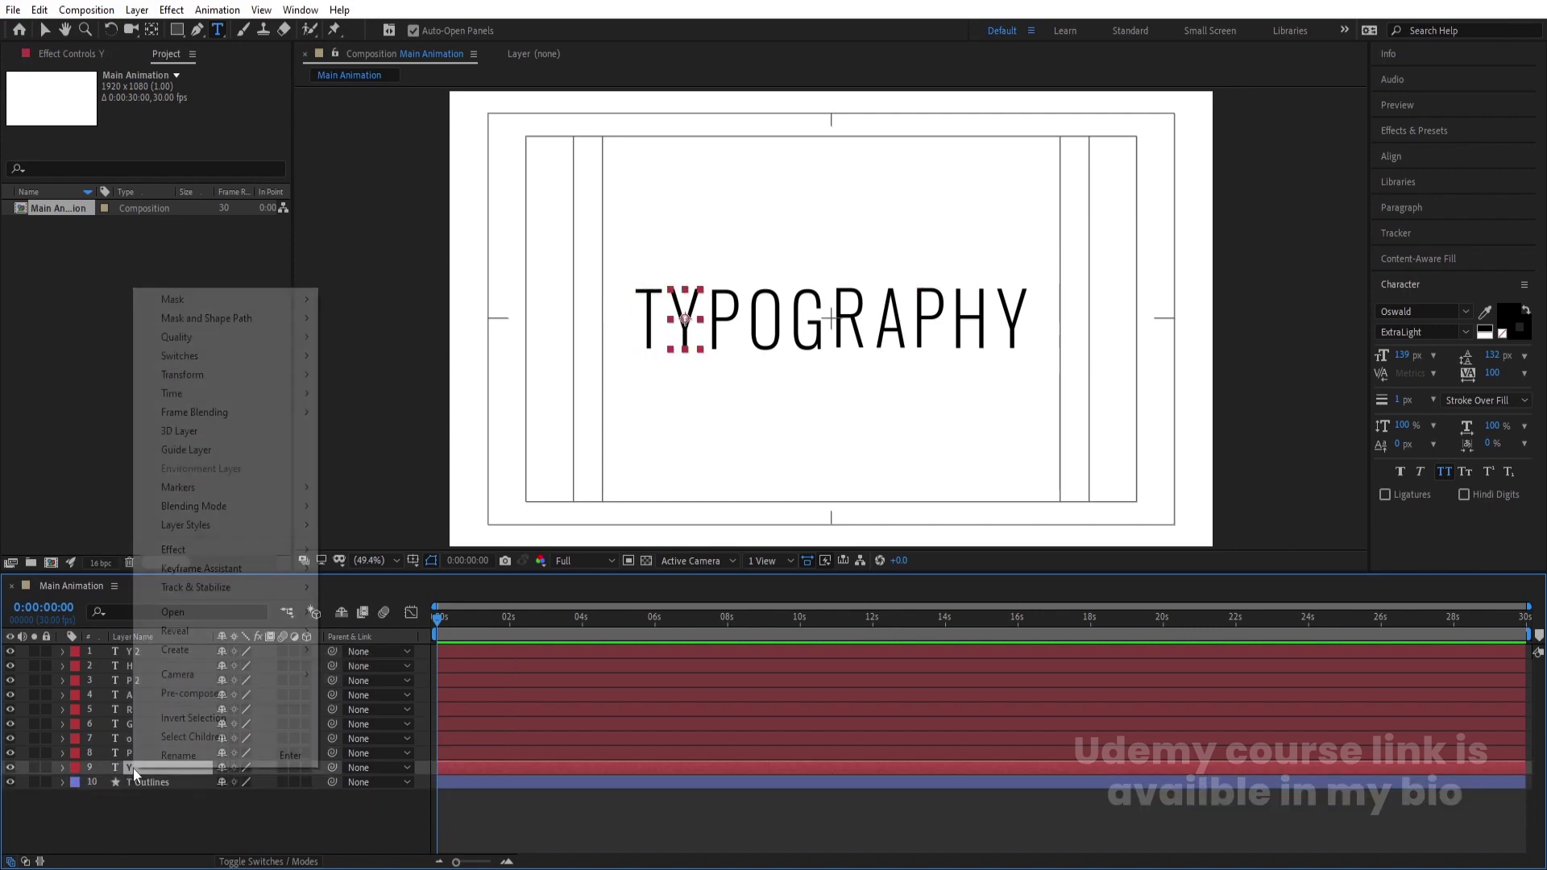
pyautogui.moveTo(212, 651)
pyautogui.click(351, 667)
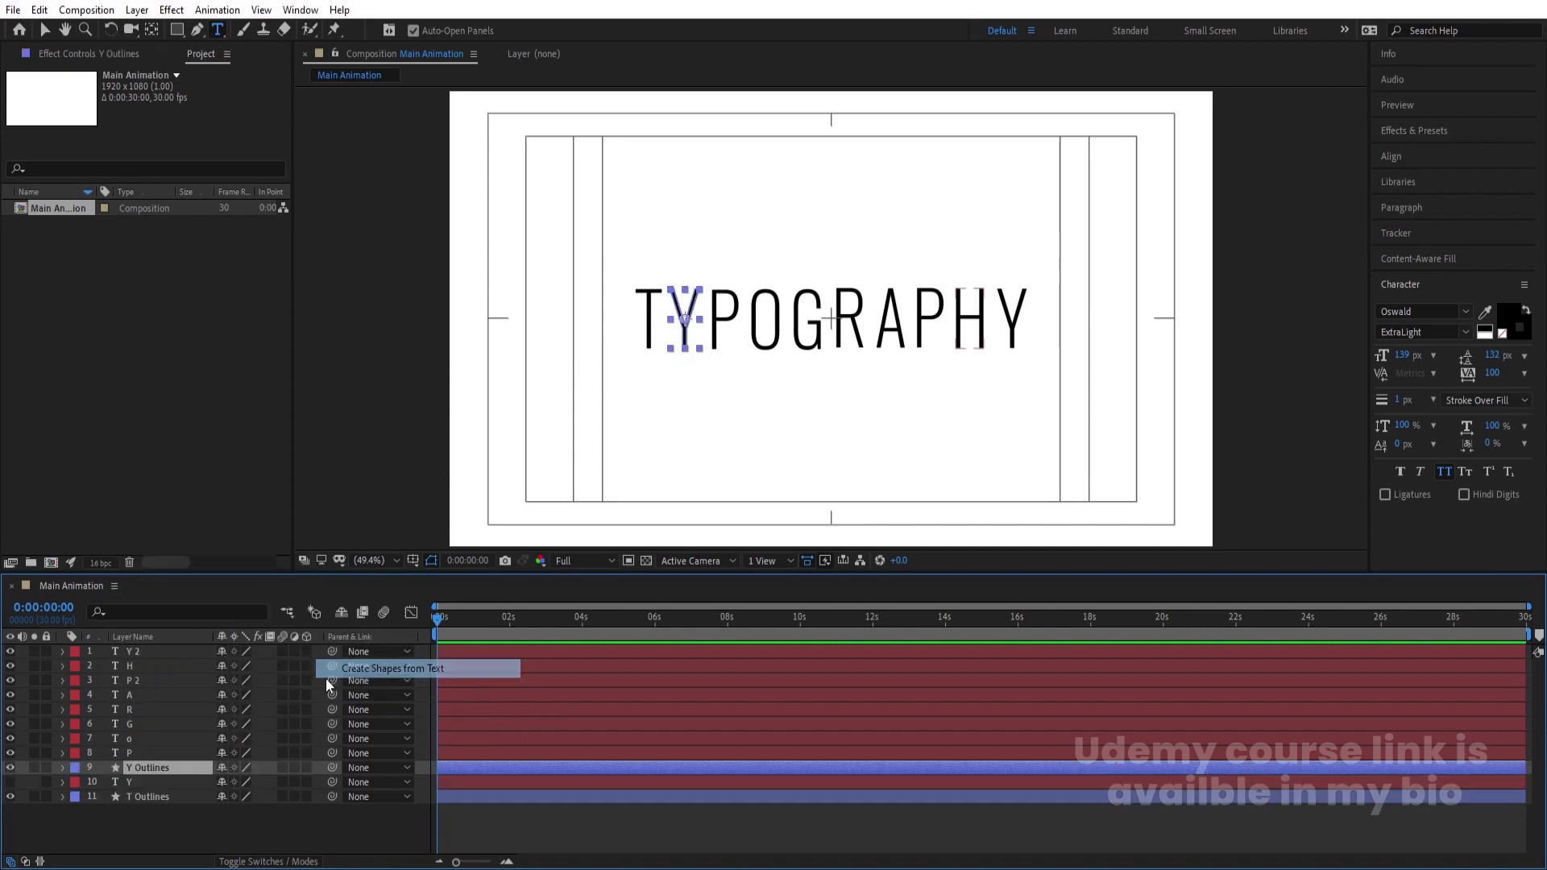
pyautogui.rightClick(171, 752)
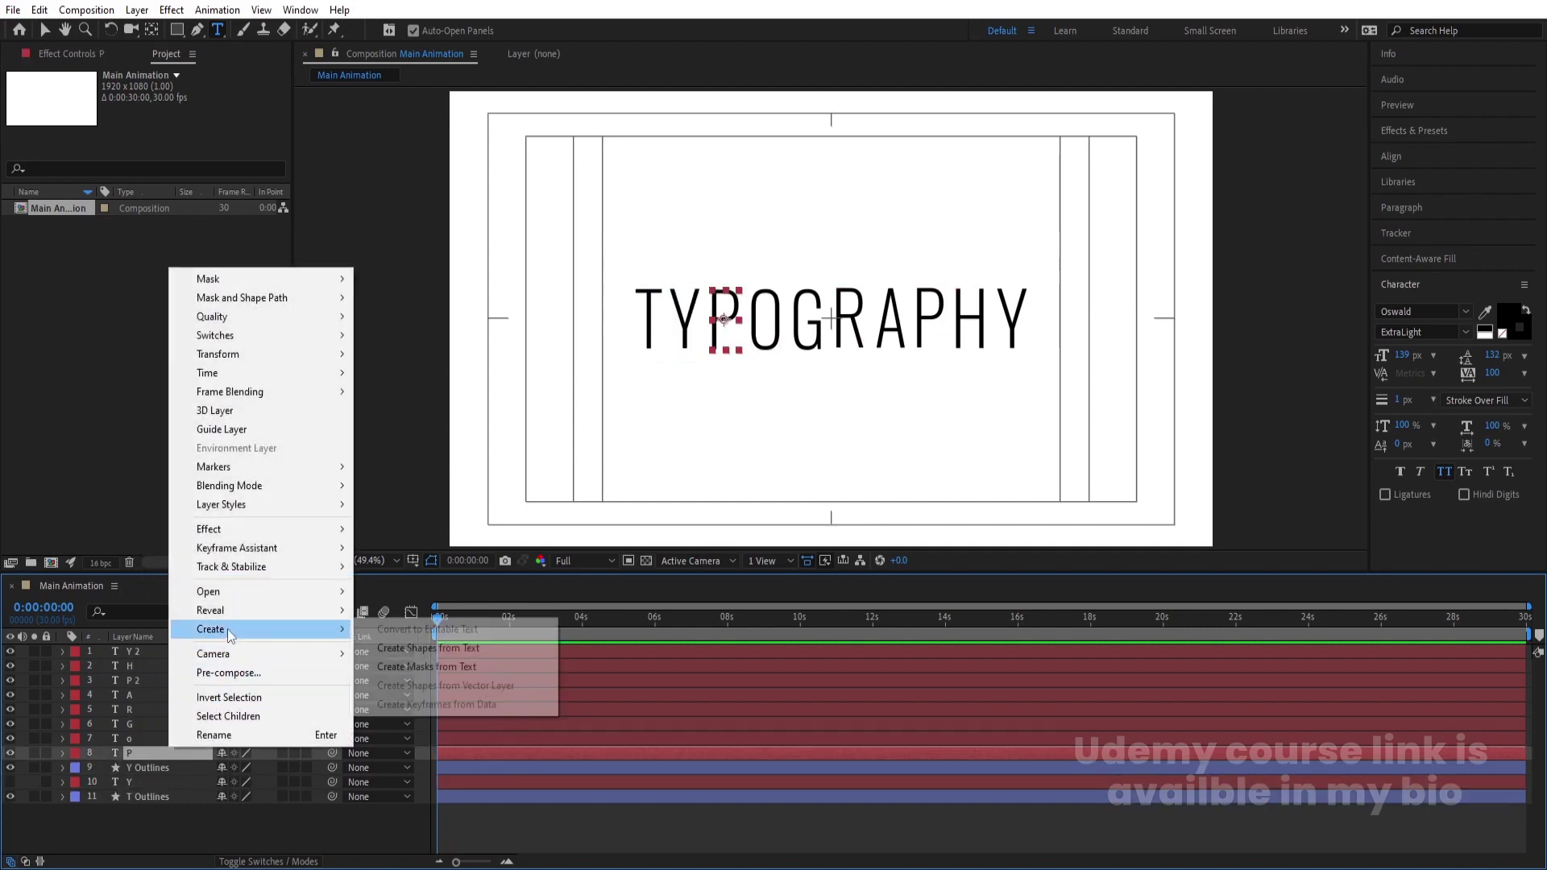
pyautogui.click(404, 651)
pyautogui.rightClick(147, 738)
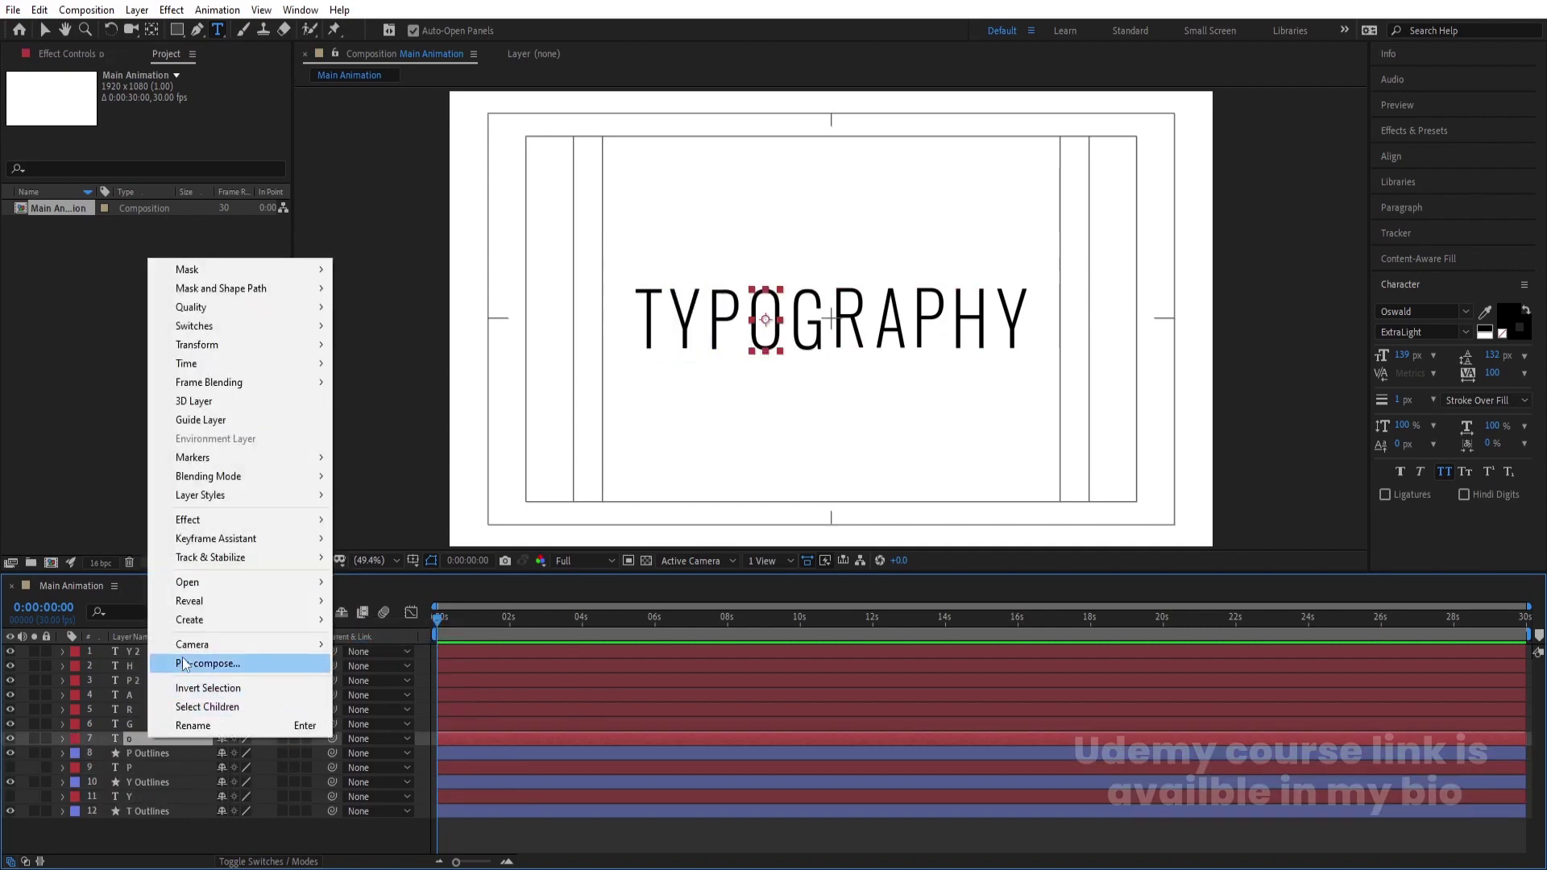
pyautogui.moveTo(213, 619)
pyautogui.click(403, 635)
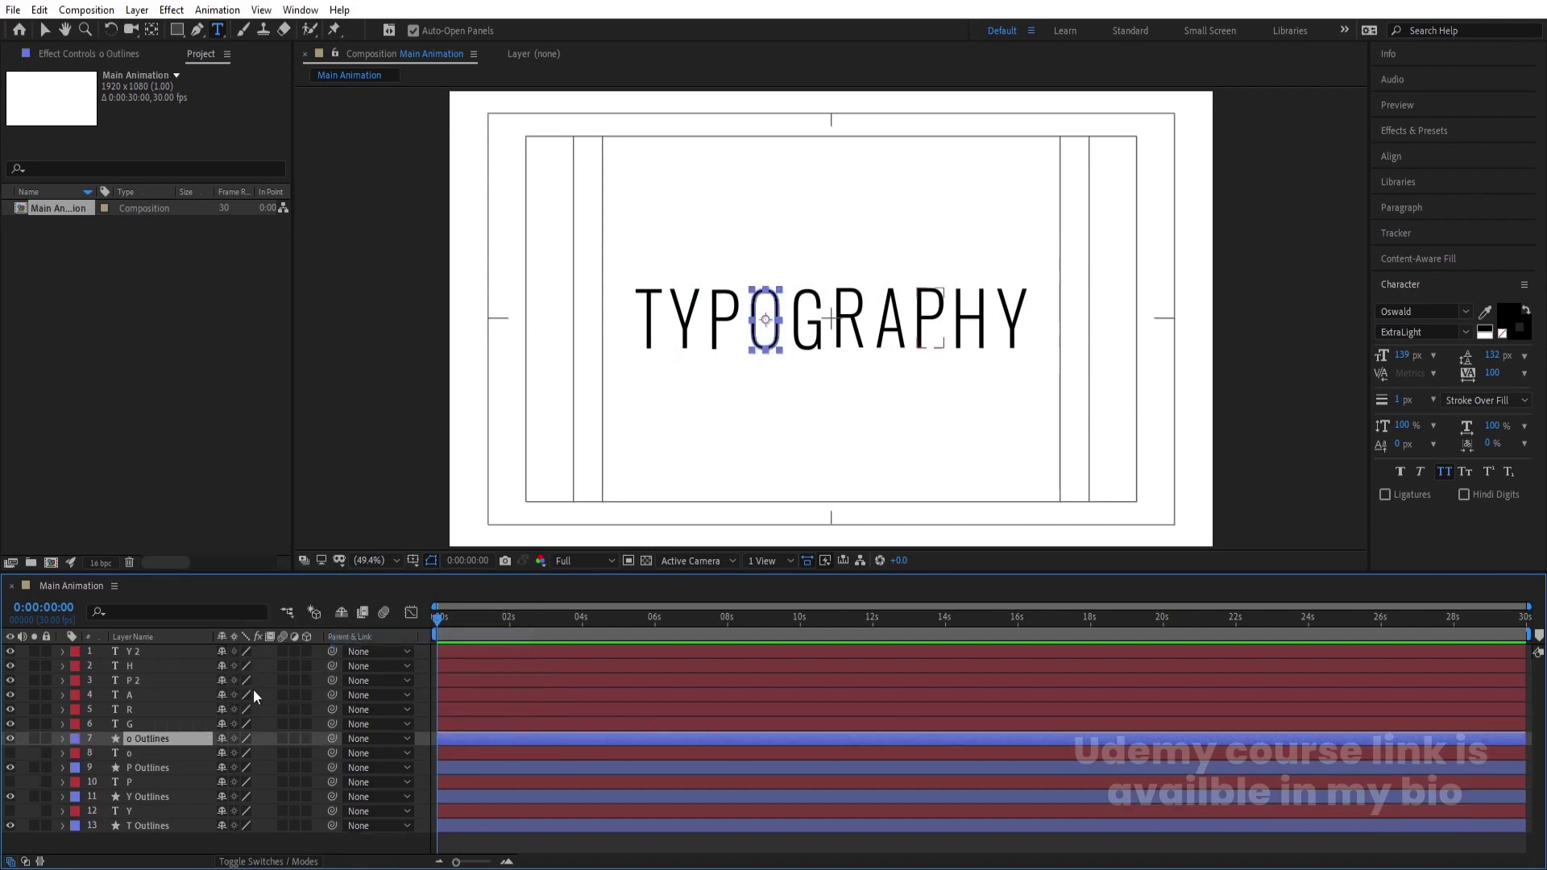
# Step: Create shapes from the G, R and A text layers
pyautogui.rightClick(122, 723)
pyautogui.moveTo(214, 606)
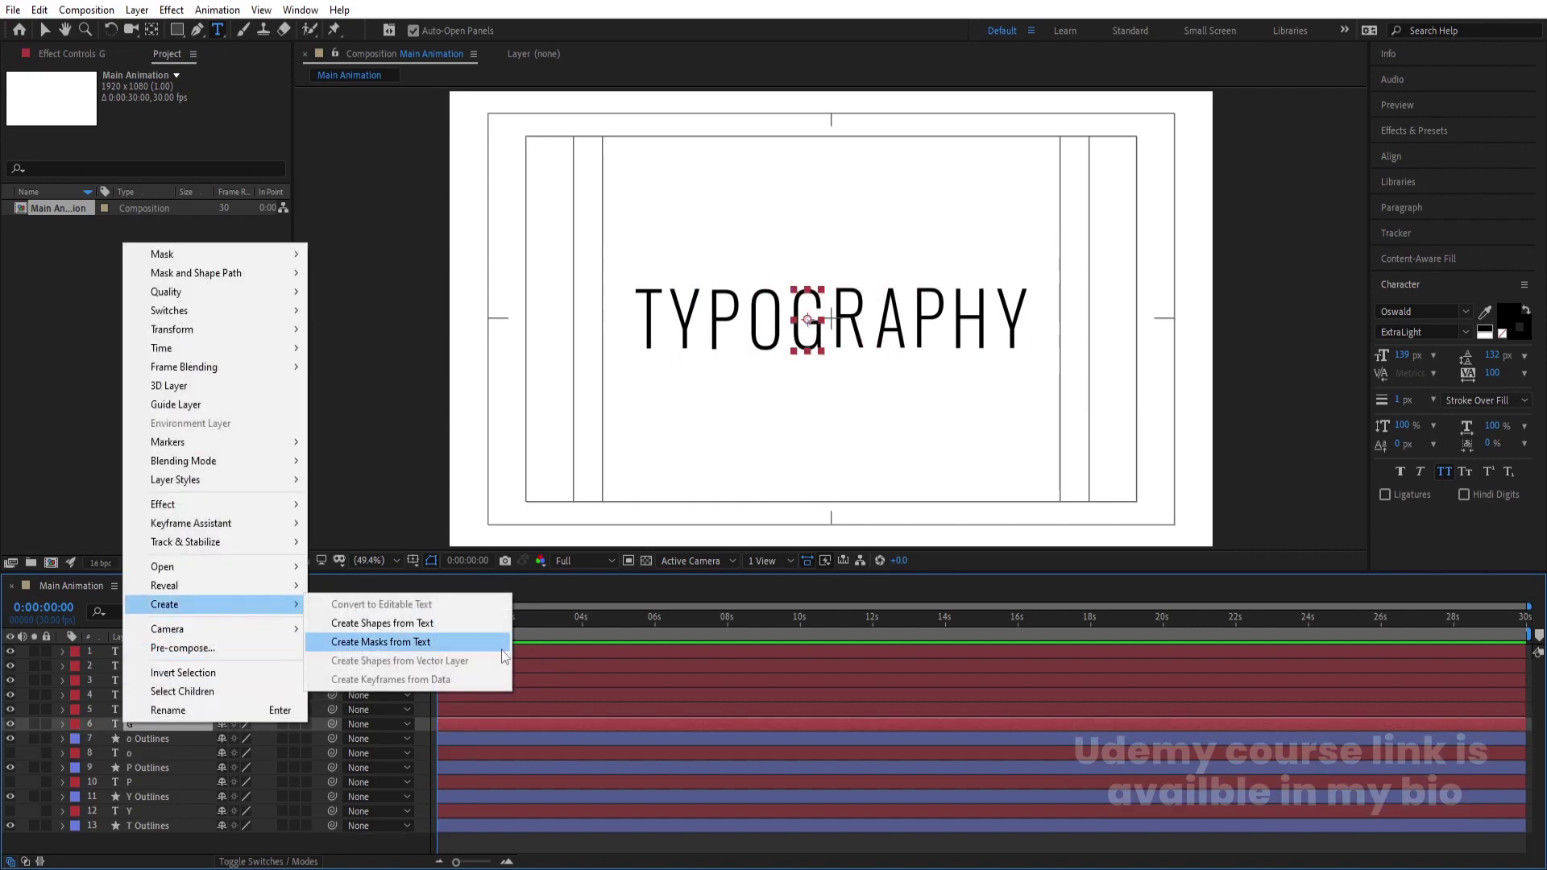
pyautogui.click(449, 625)
pyautogui.rightClick(200, 707)
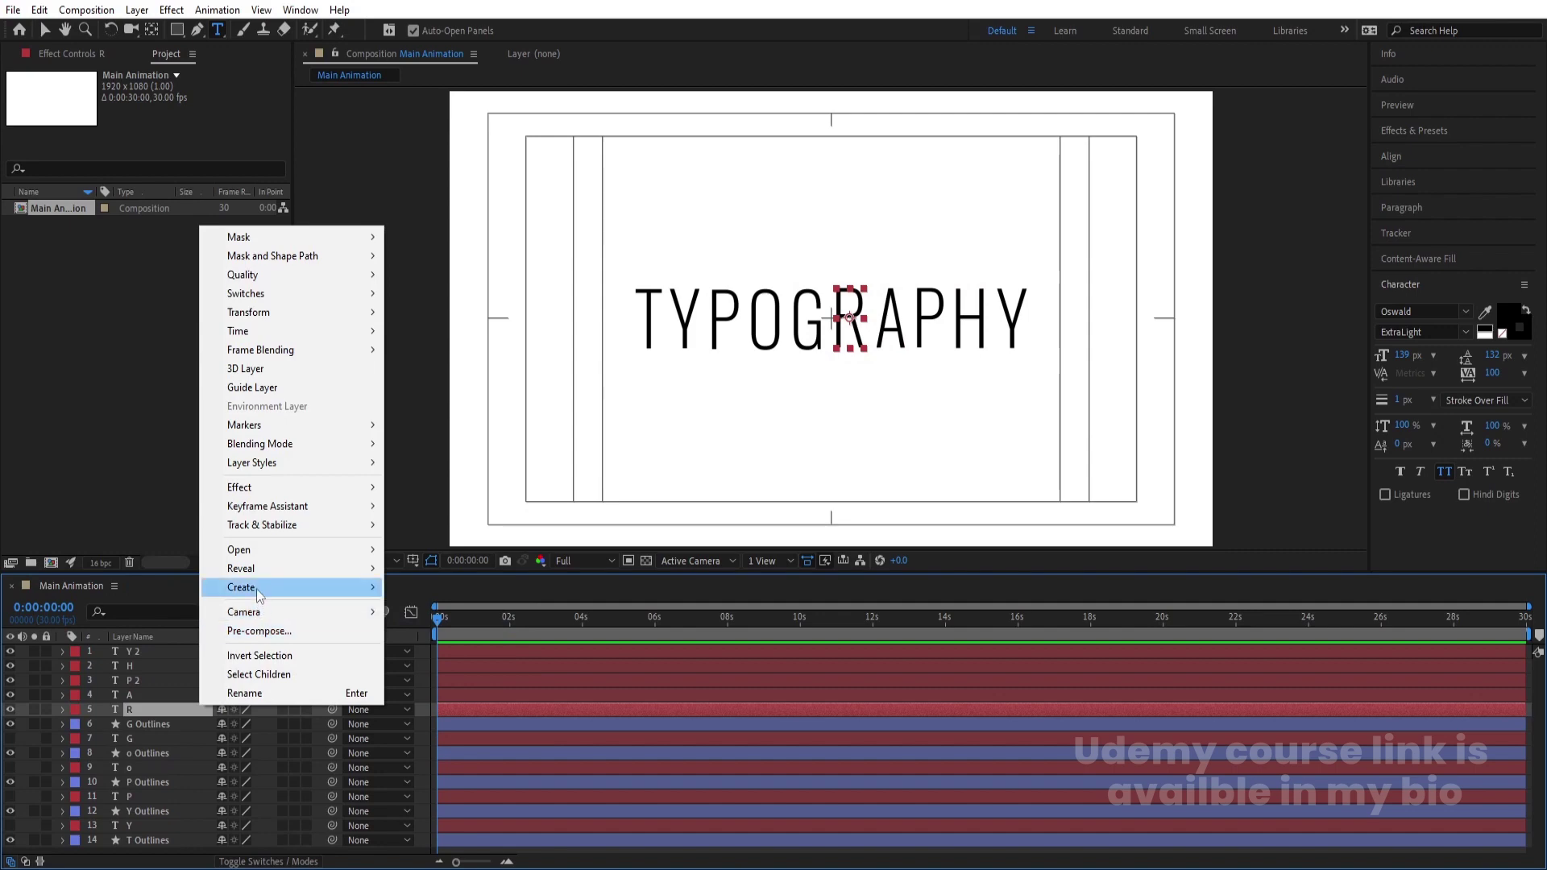
pyautogui.moveTo(258, 594)
pyautogui.click(451, 606)
pyautogui.rightClick(158, 698)
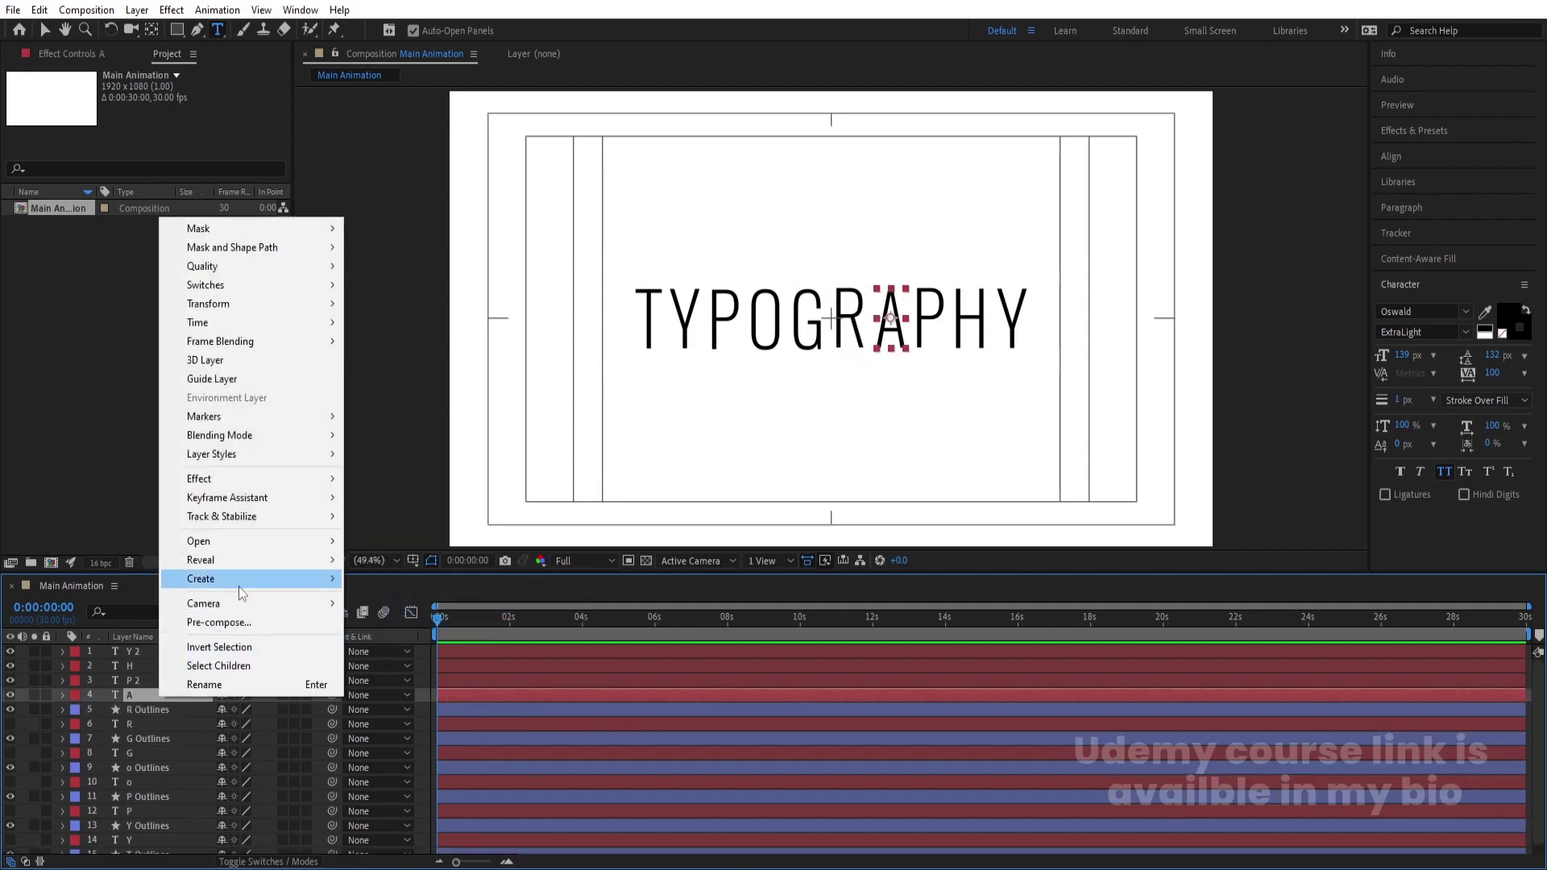
pyautogui.click(469, 598)
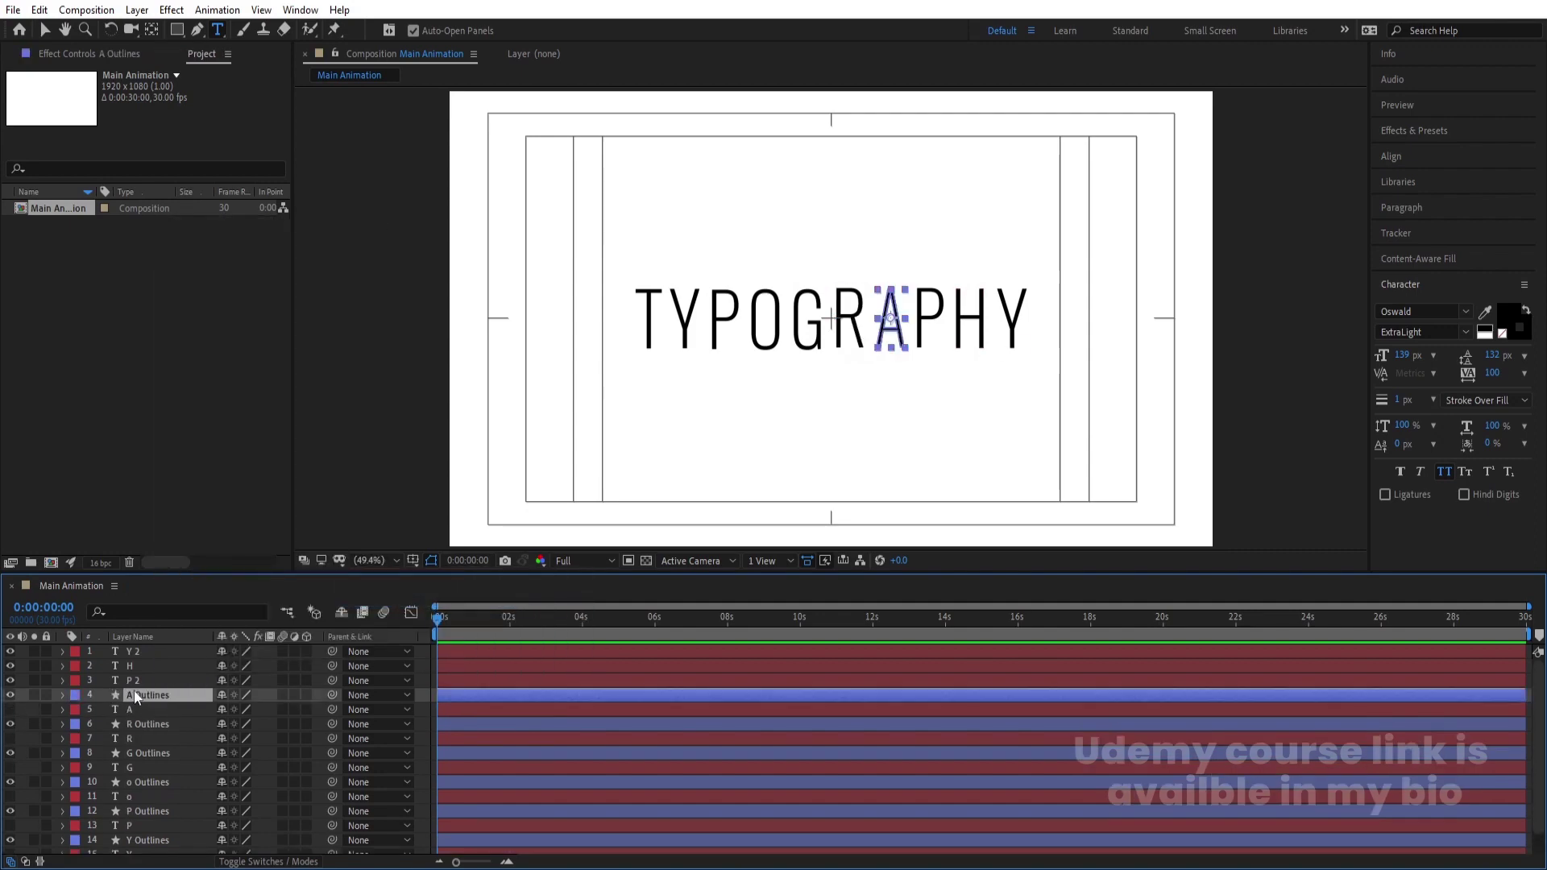
# Step: Create shapes from the last three text layers: P 2, H and Y 2
pyautogui.rightClick(132, 680)
pyautogui.moveTo(186, 559)
pyautogui.click(412, 580)
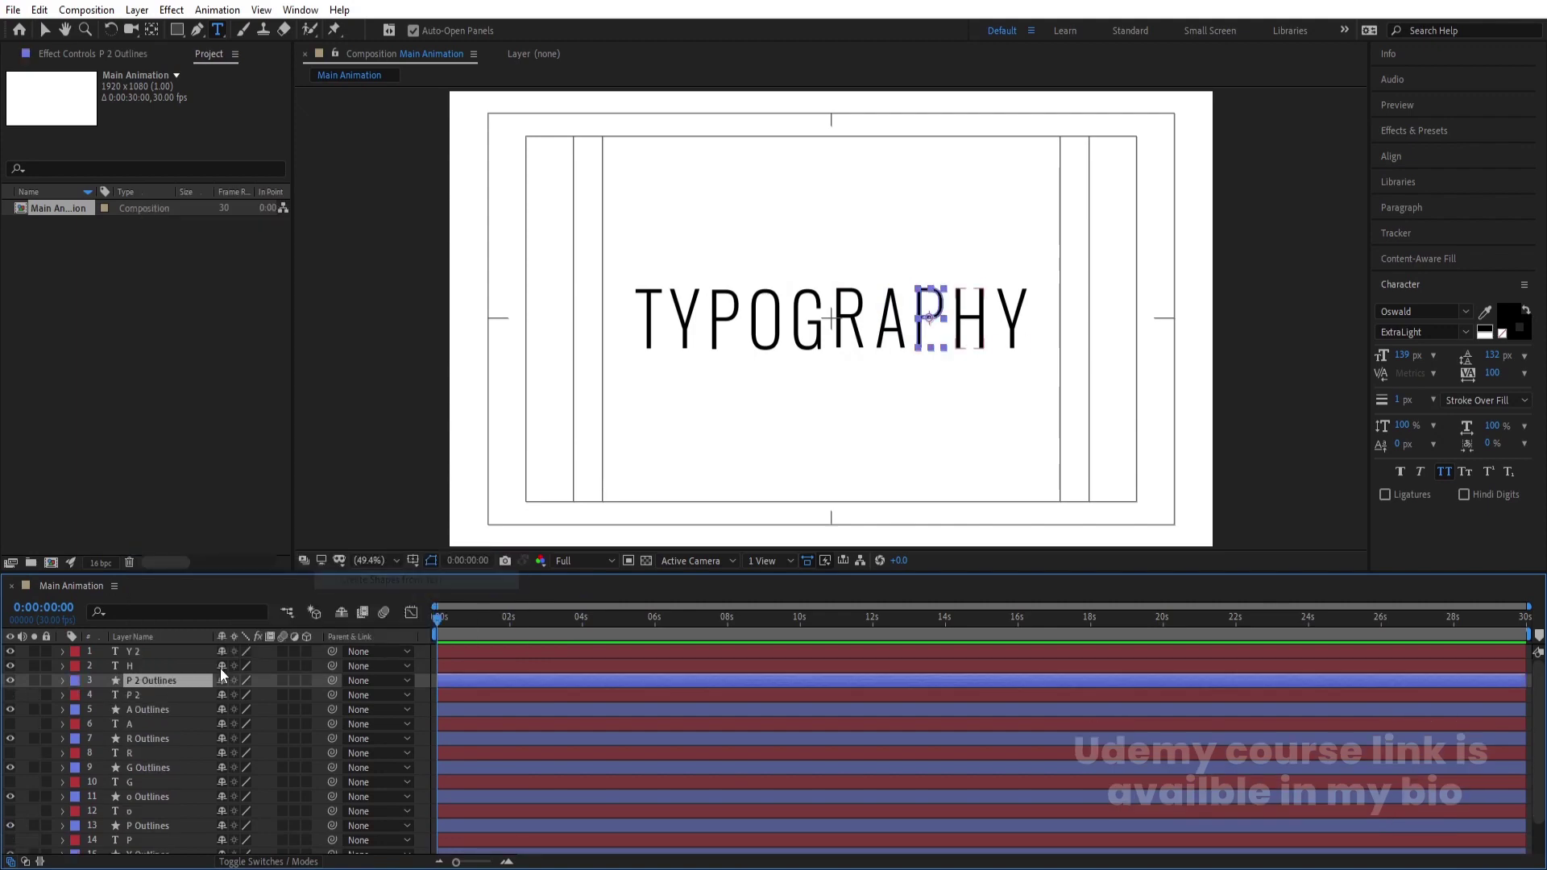
pyautogui.rightClick(187, 665)
pyautogui.moveTo(242, 546)
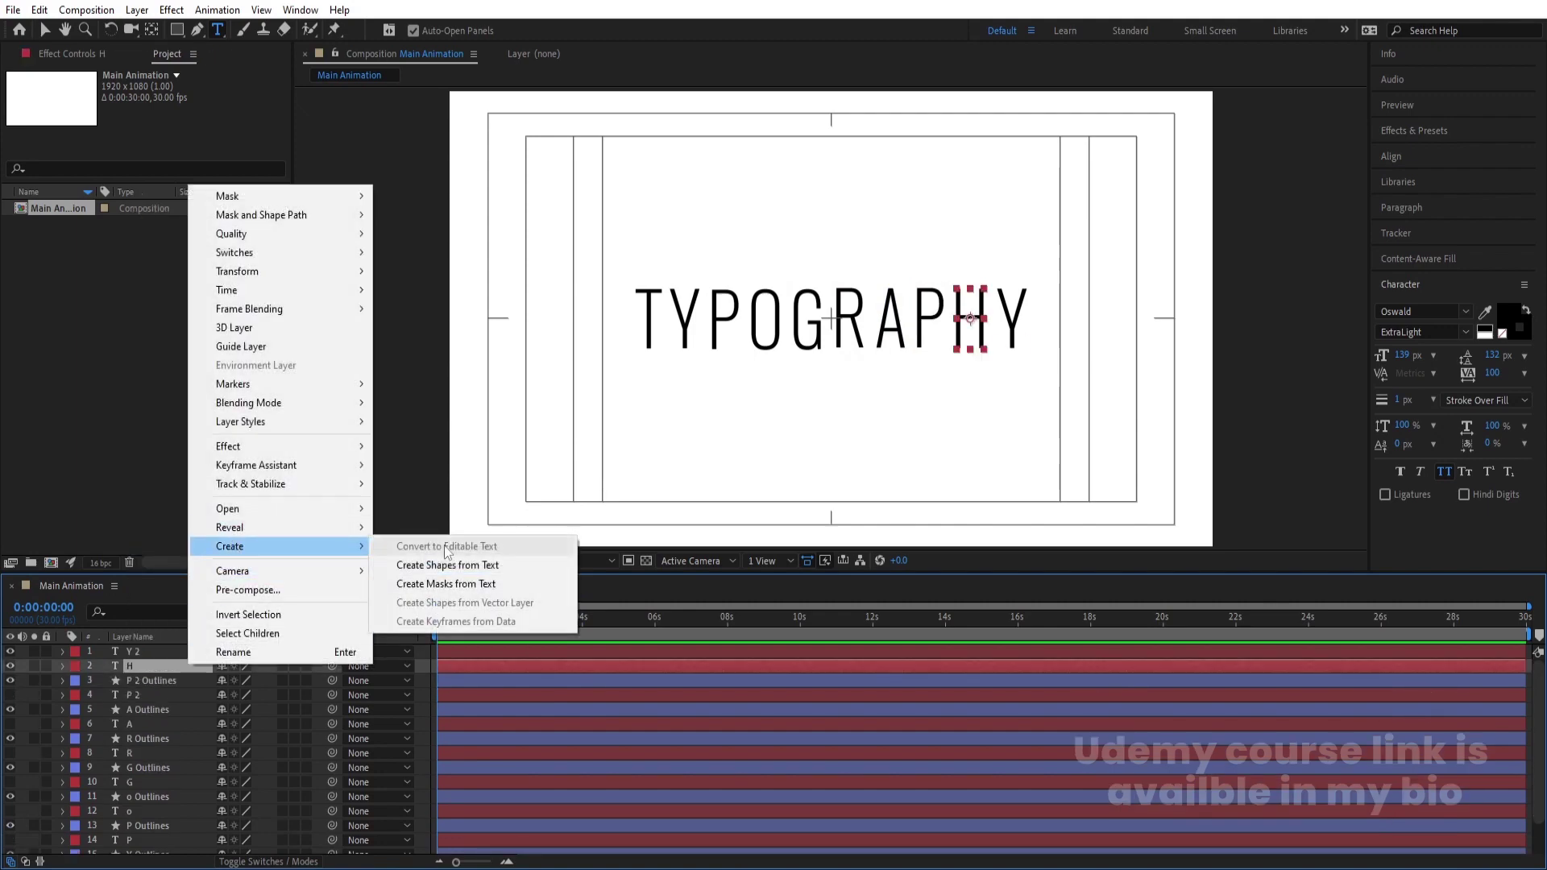
pyautogui.click(448, 565)
pyautogui.rightClick(176, 650)
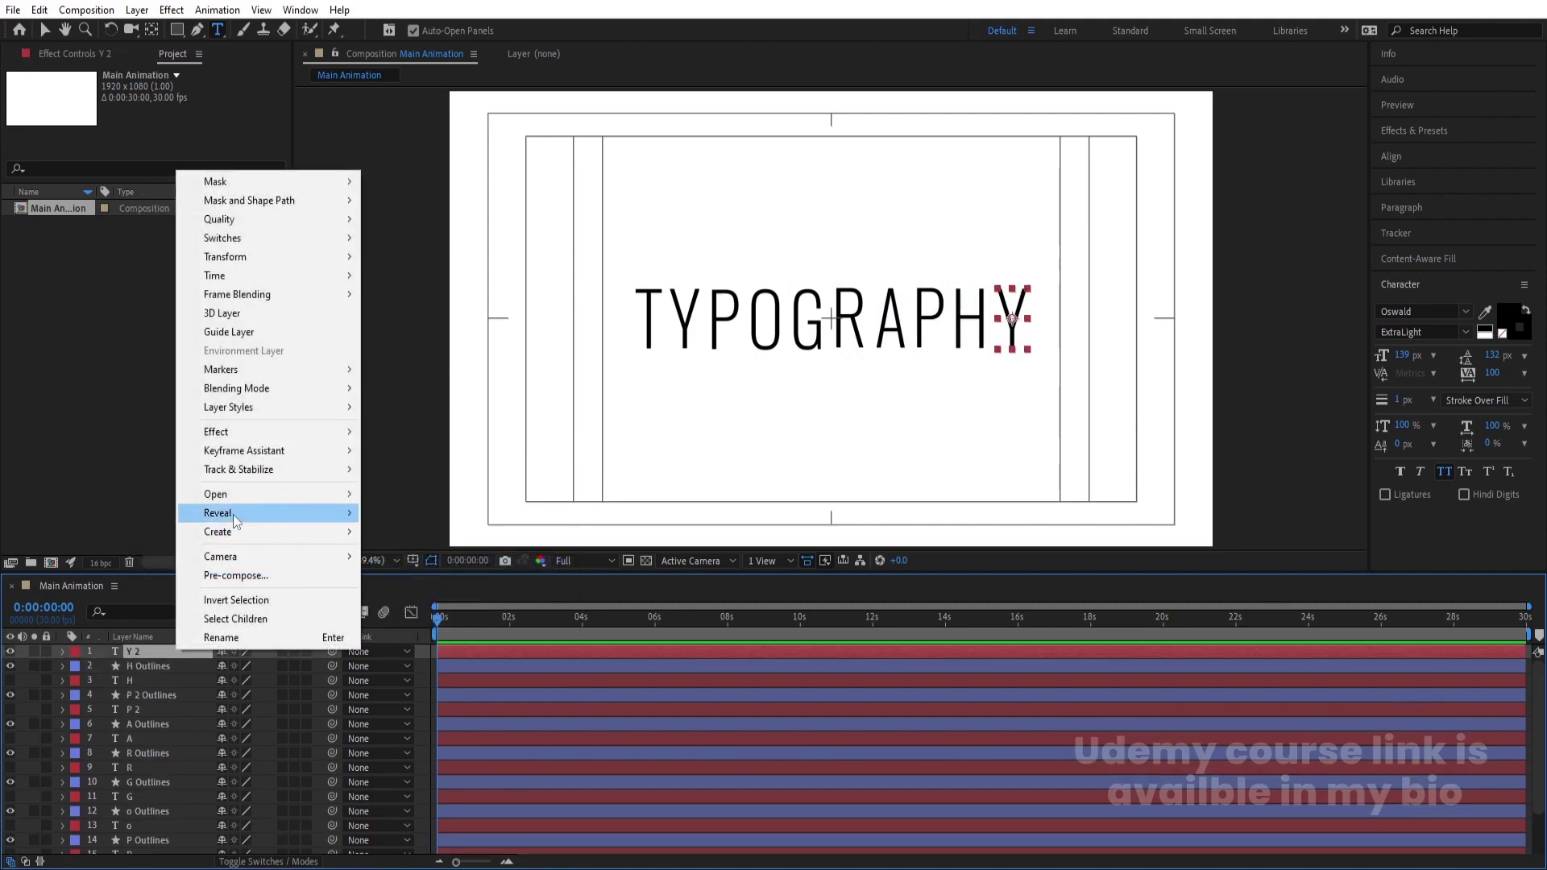
pyautogui.moveTo(218, 531)
pyautogui.click(407, 550)
# Step: Delete all the remaining original text layers, from Y up to Y 2, keeping only the outline layers
pyautogui.scroll(-1, 239, 711)
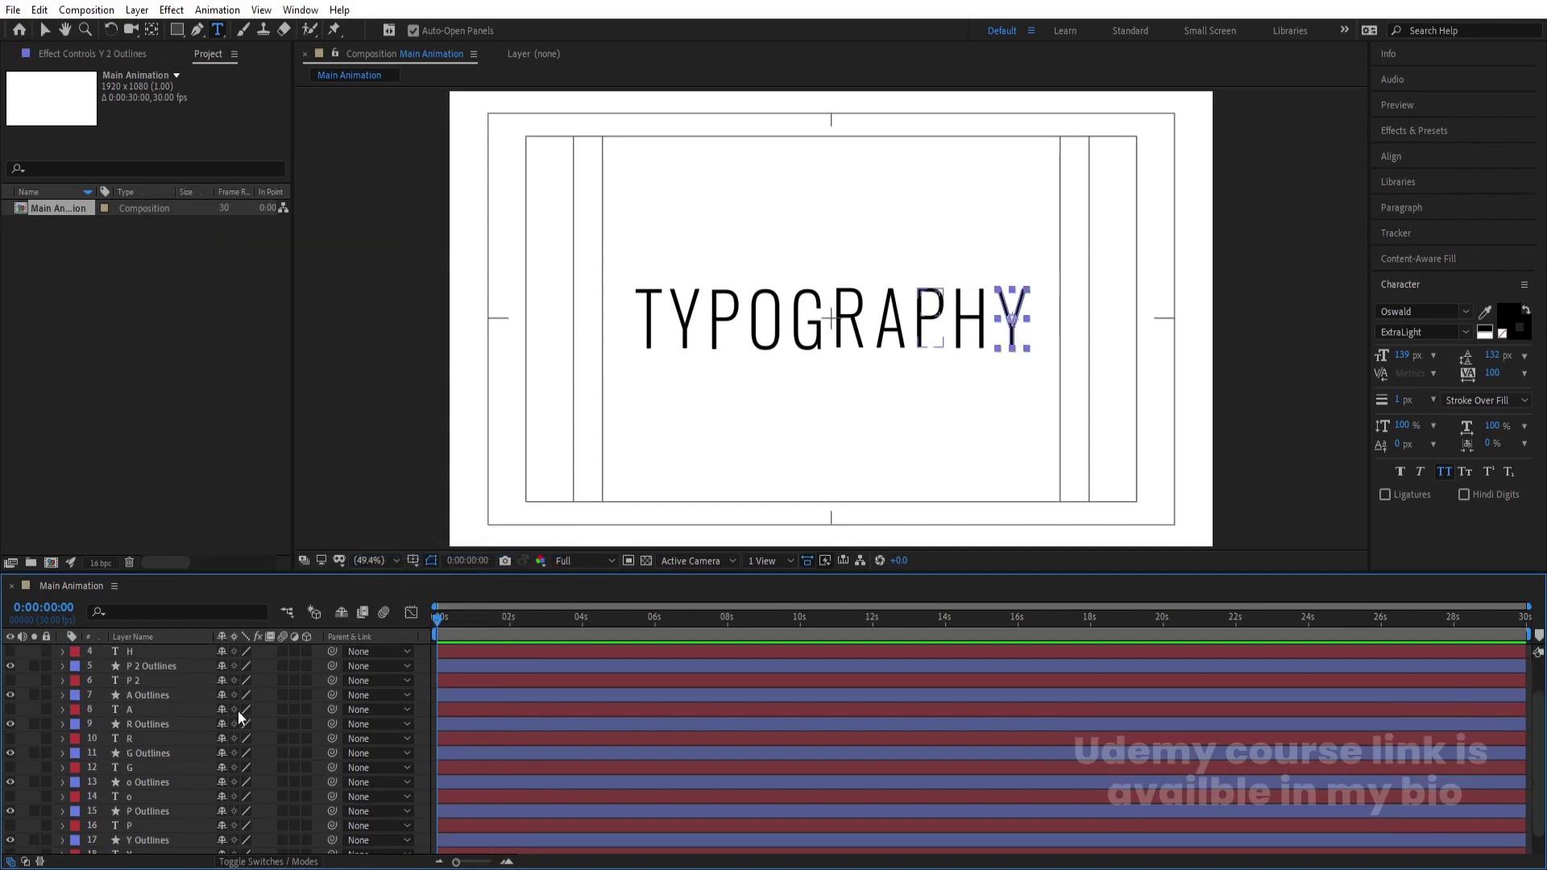
pyautogui.scroll(-1, 239, 711)
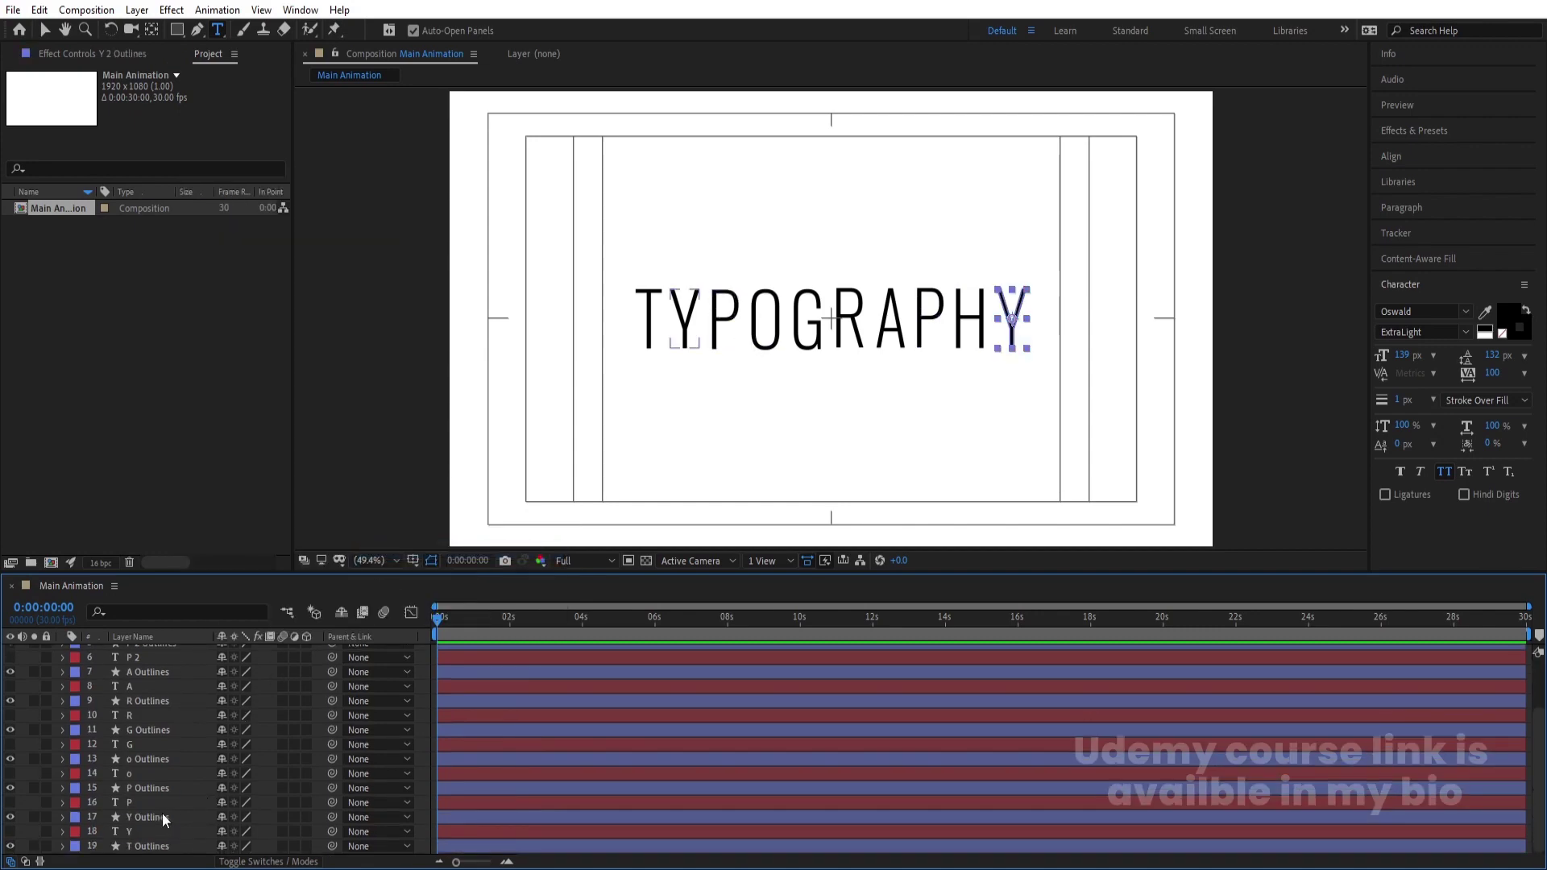
pyautogui.click(139, 830)
pyautogui.keyDown('ctrl'); pyautogui.click(134, 801); pyautogui.keyUp('ctrl')
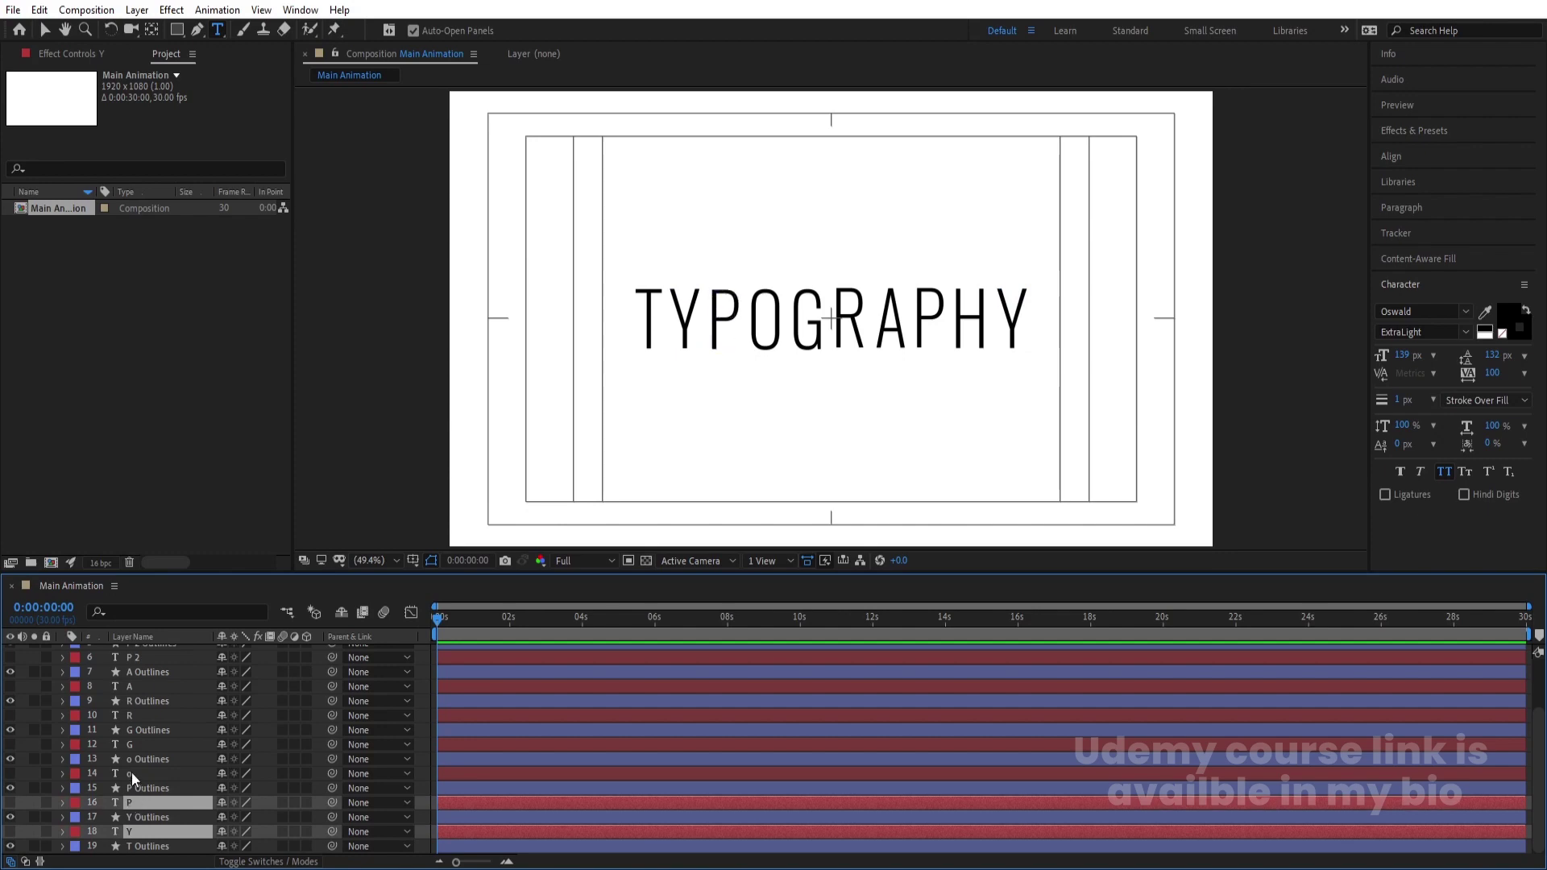
pyautogui.keyDown('ctrl'); pyautogui.click(132, 772); pyautogui.keyUp('ctrl')
pyautogui.keyDown('ctrl'); pyautogui.click(134, 743); pyautogui.keyUp('ctrl')
pyautogui.keyDown('ctrl'); pyautogui.click(132, 713); pyautogui.keyUp('ctrl')
pyautogui.keyDown('ctrl'); pyautogui.click(135, 675); pyautogui.keyUp('ctrl')
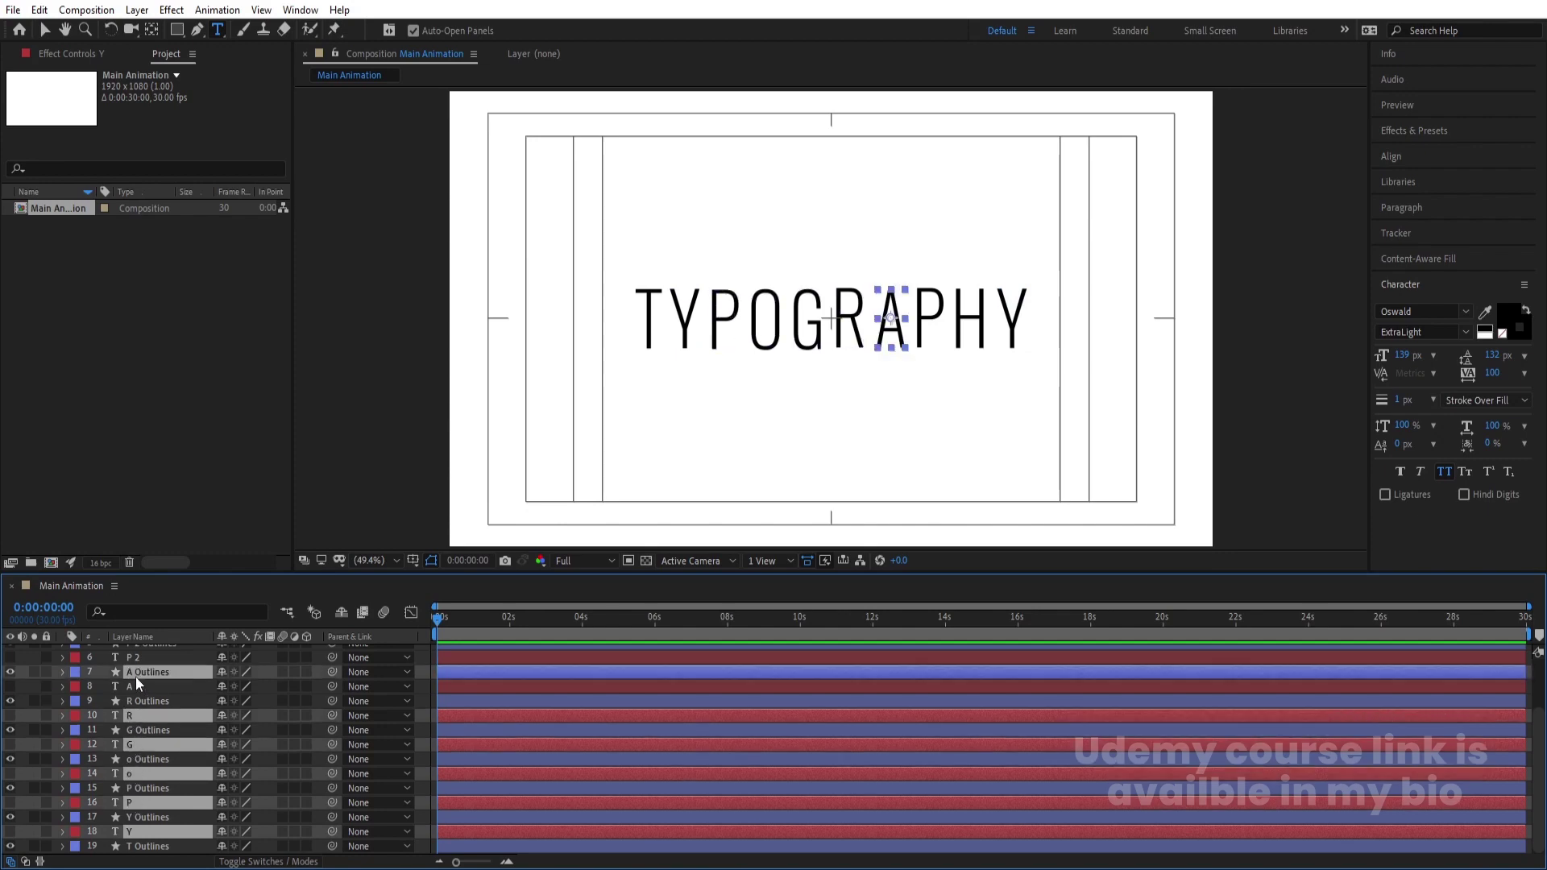
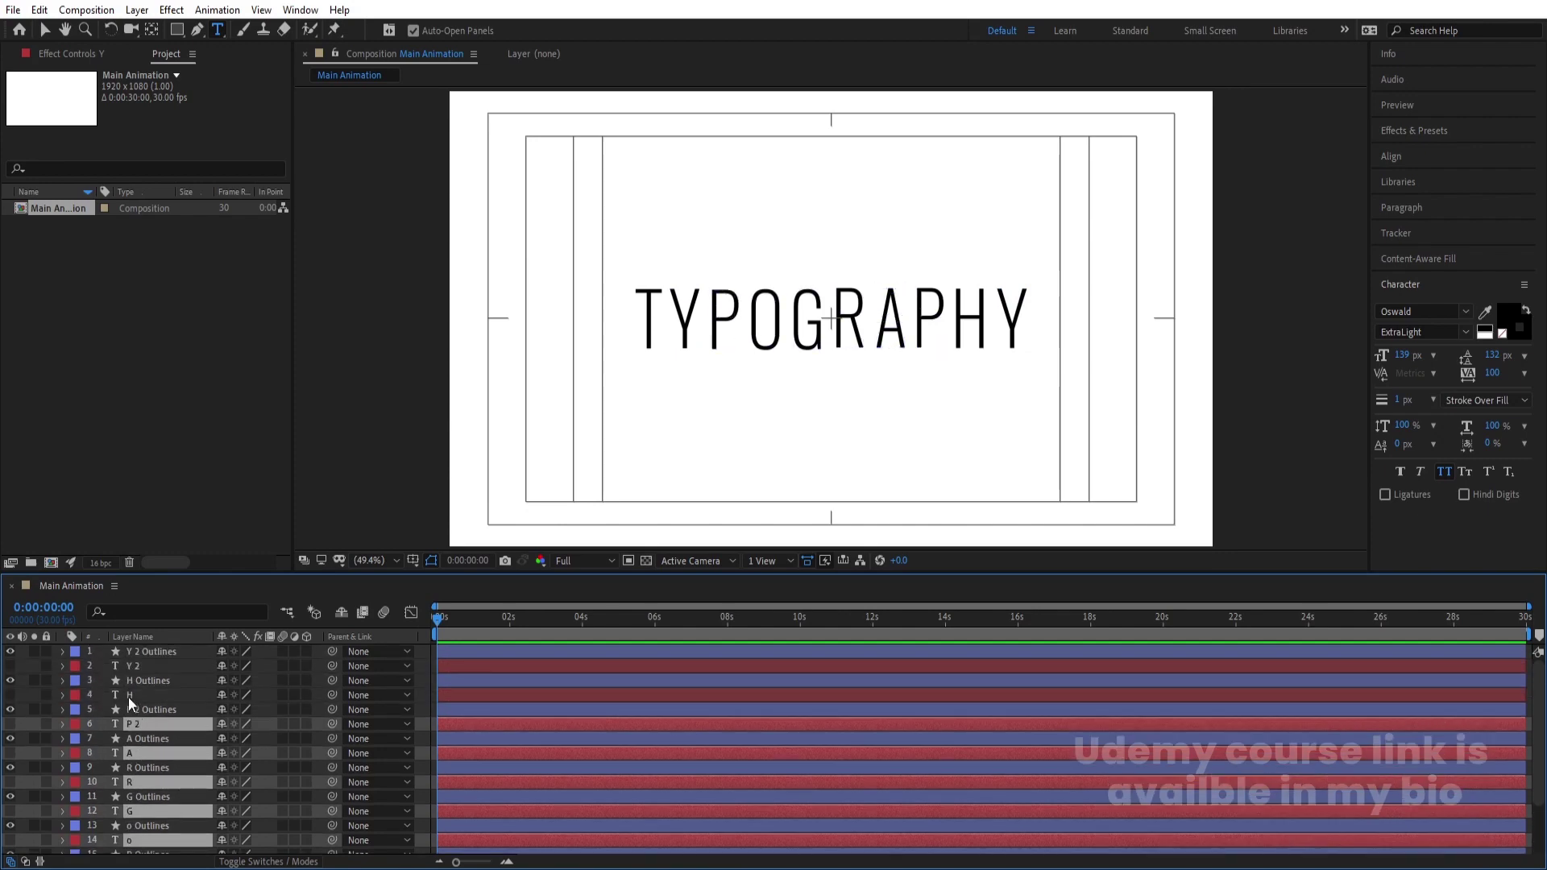
pyautogui.keyDown('ctrl'); pyautogui.click(129, 695); pyautogui.keyUp('ctrl')
pyautogui.keyDown('ctrl'); pyautogui.click(147, 665); pyautogui.keyUp('ctrl')
pyautogui.press('Delete')
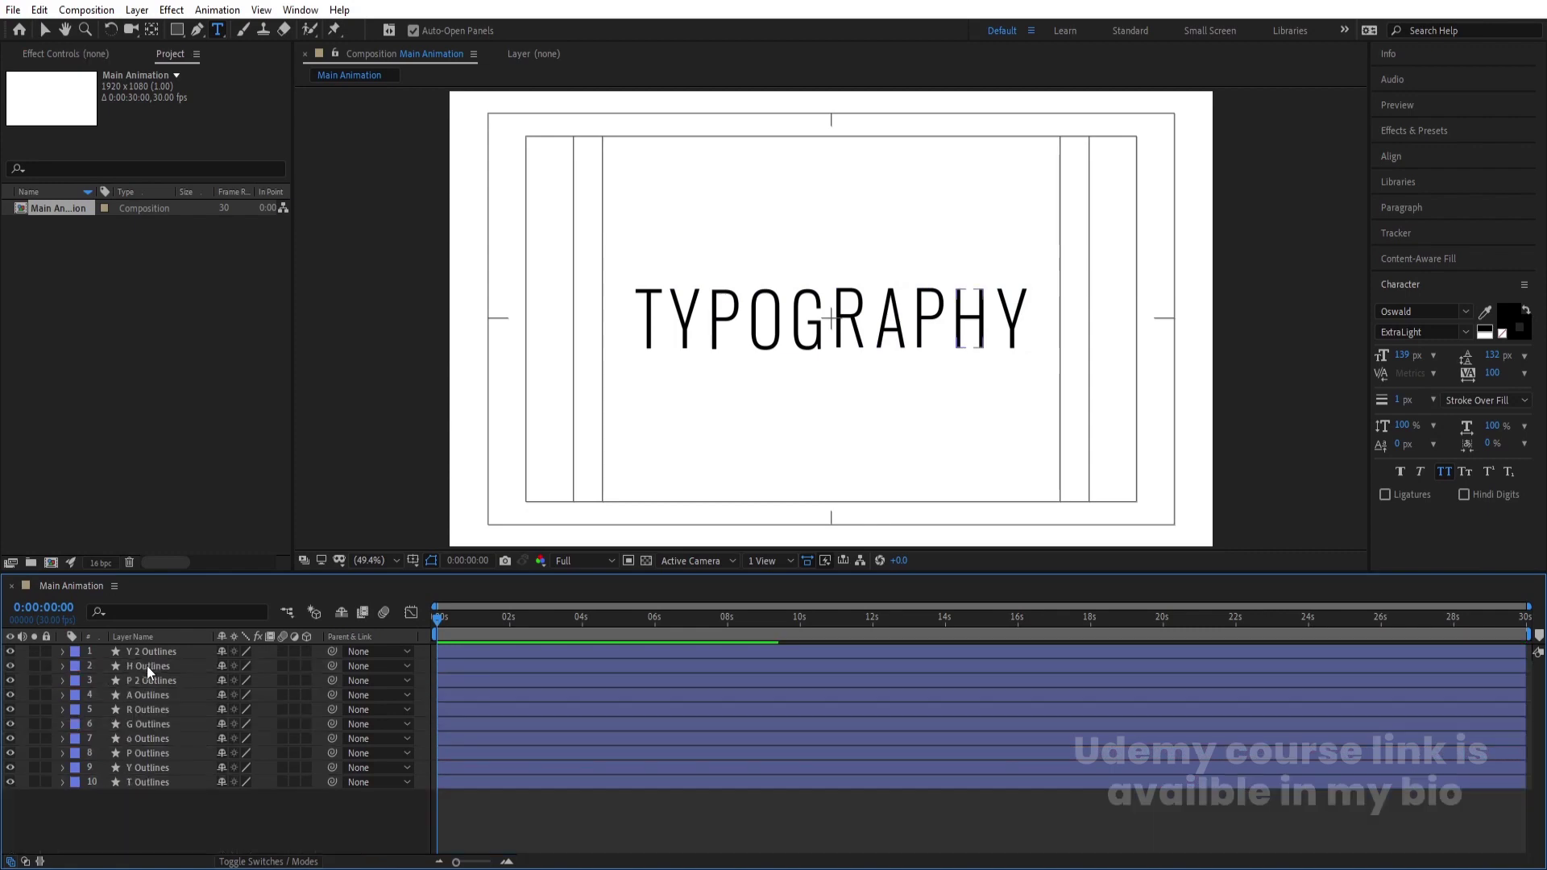
# Step: Select all ten outline layers and filter their timeline properties by "path"
pyautogui.moveTo(195, 810); pyautogui.dragTo(137, 646)
pyautogui.click(128, 609)
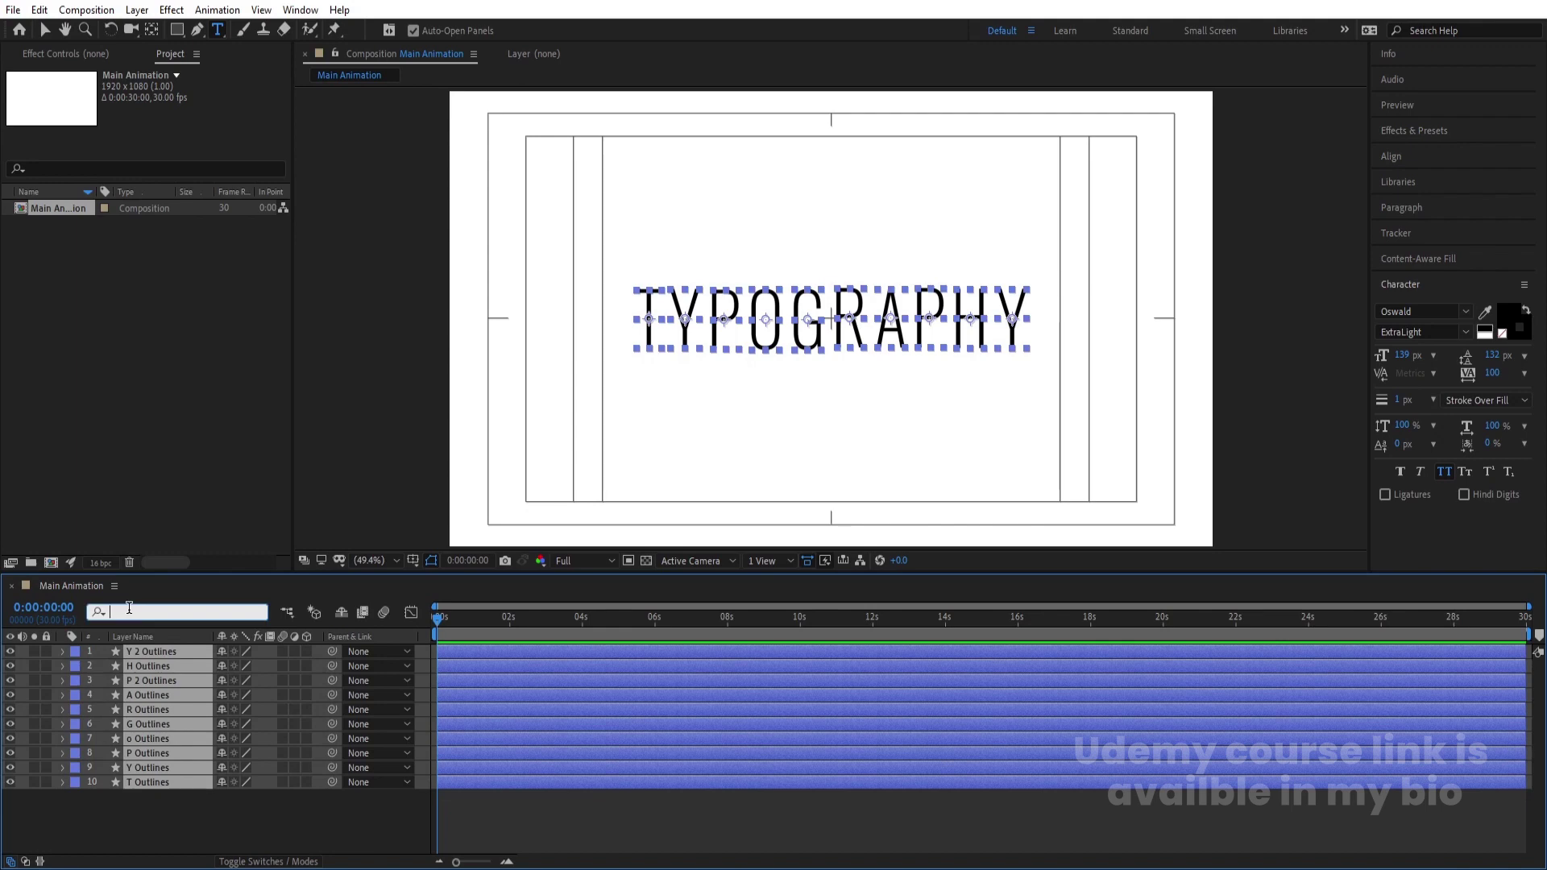
pyautogui.write('path')
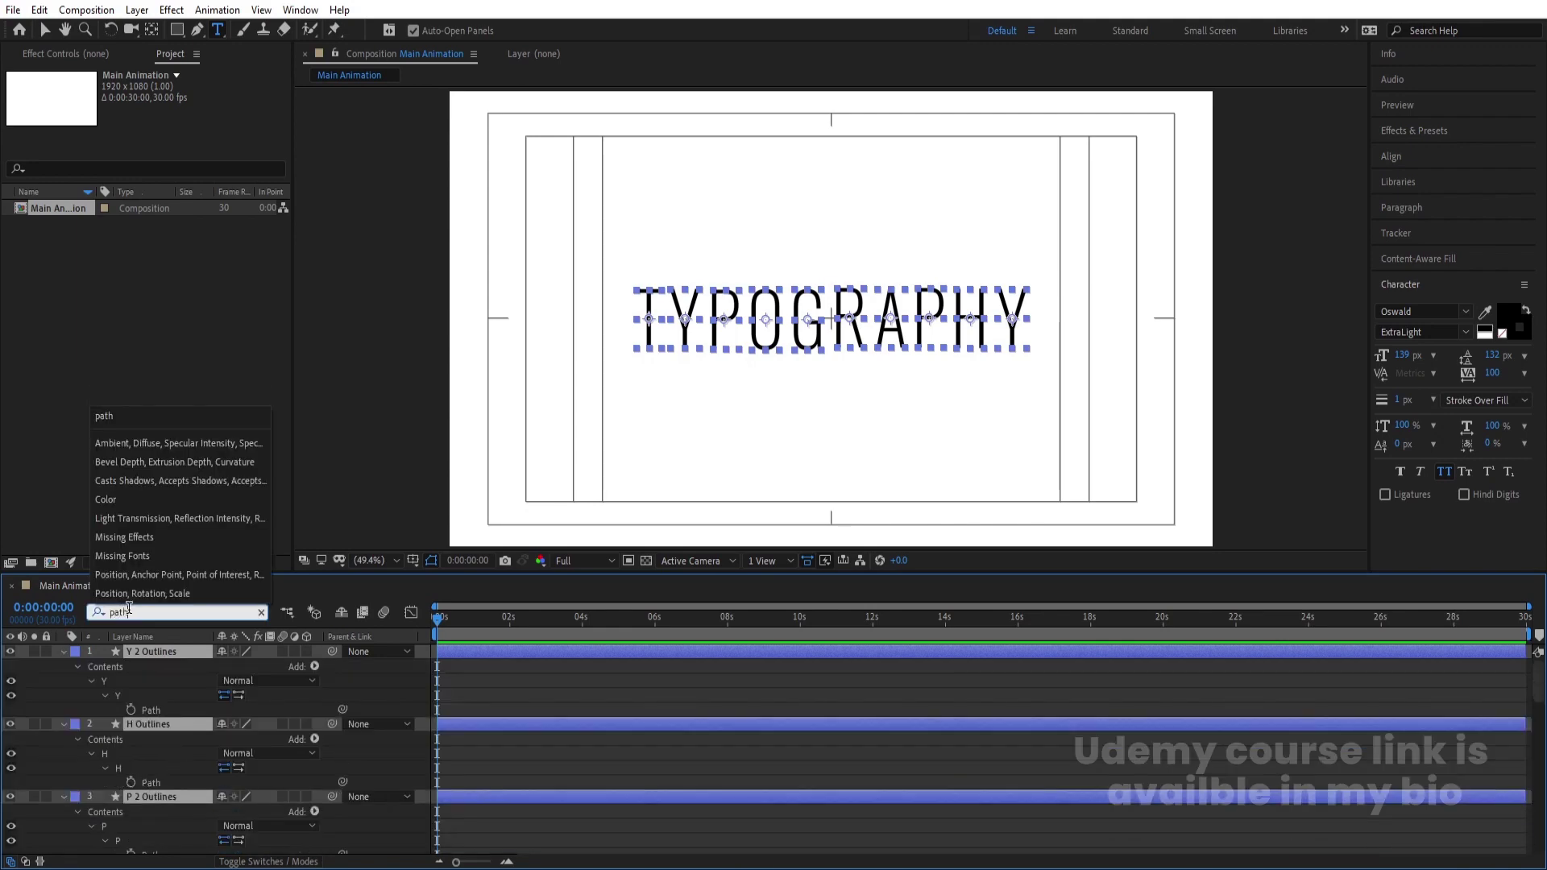
# Step: Enlarge the timeline and enable Path keyframing at 0 seconds for every path of the Y 2, H, P 2, A and R outlines
pyautogui.click(132, 710)
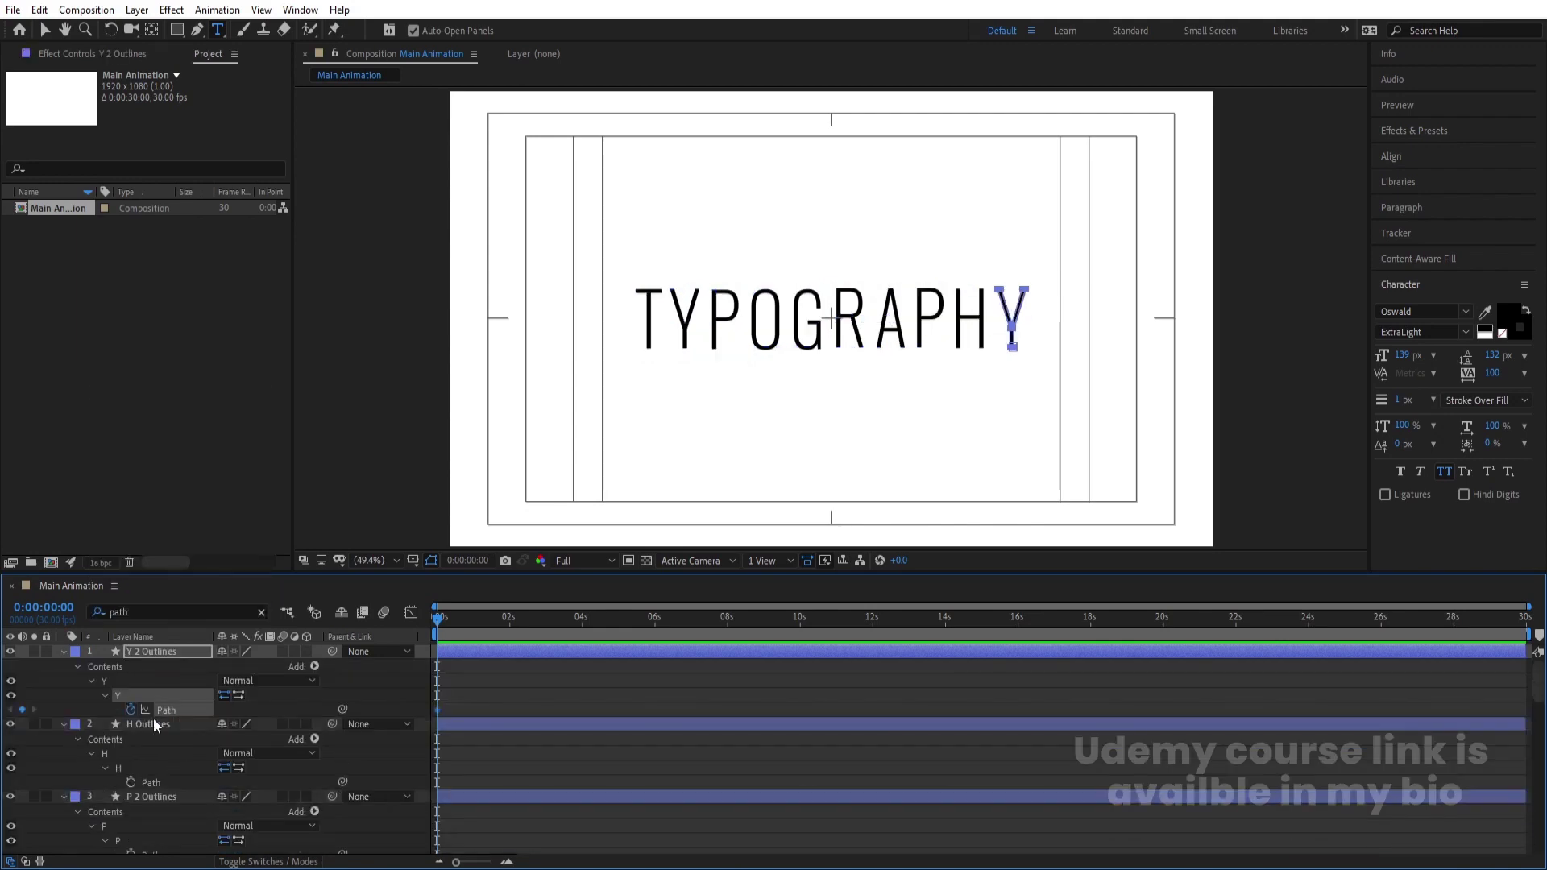
pyautogui.press('`')
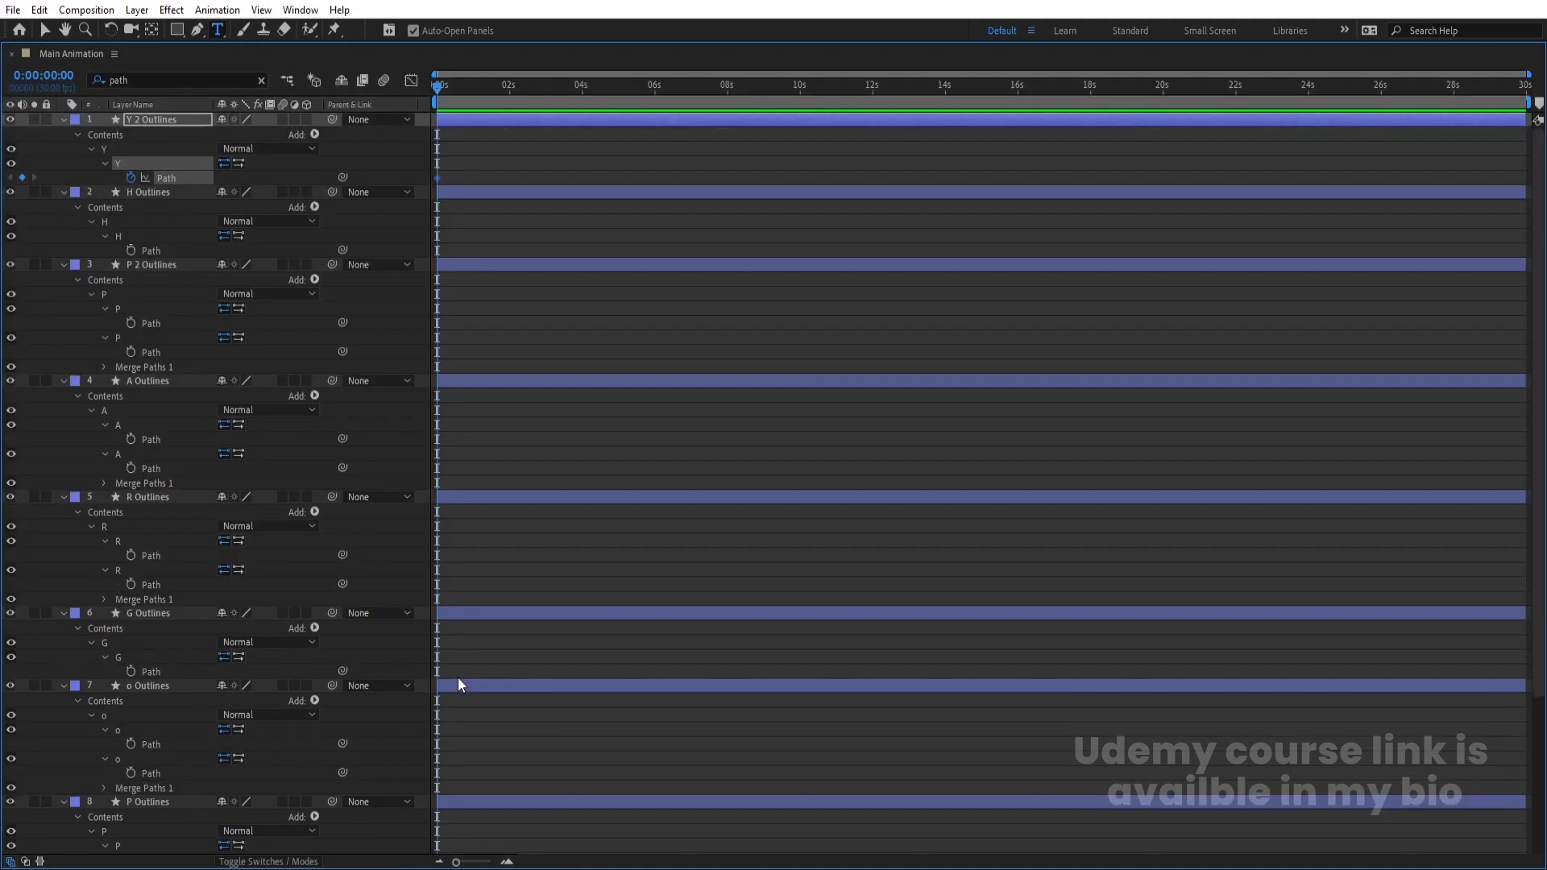
pyautogui.click(131, 249)
pyautogui.click(130, 323)
pyautogui.click(131, 351)
pyautogui.click(130, 439)
pyautogui.click(131, 468)
pyautogui.click(131, 554)
pyautogui.click(131, 583)
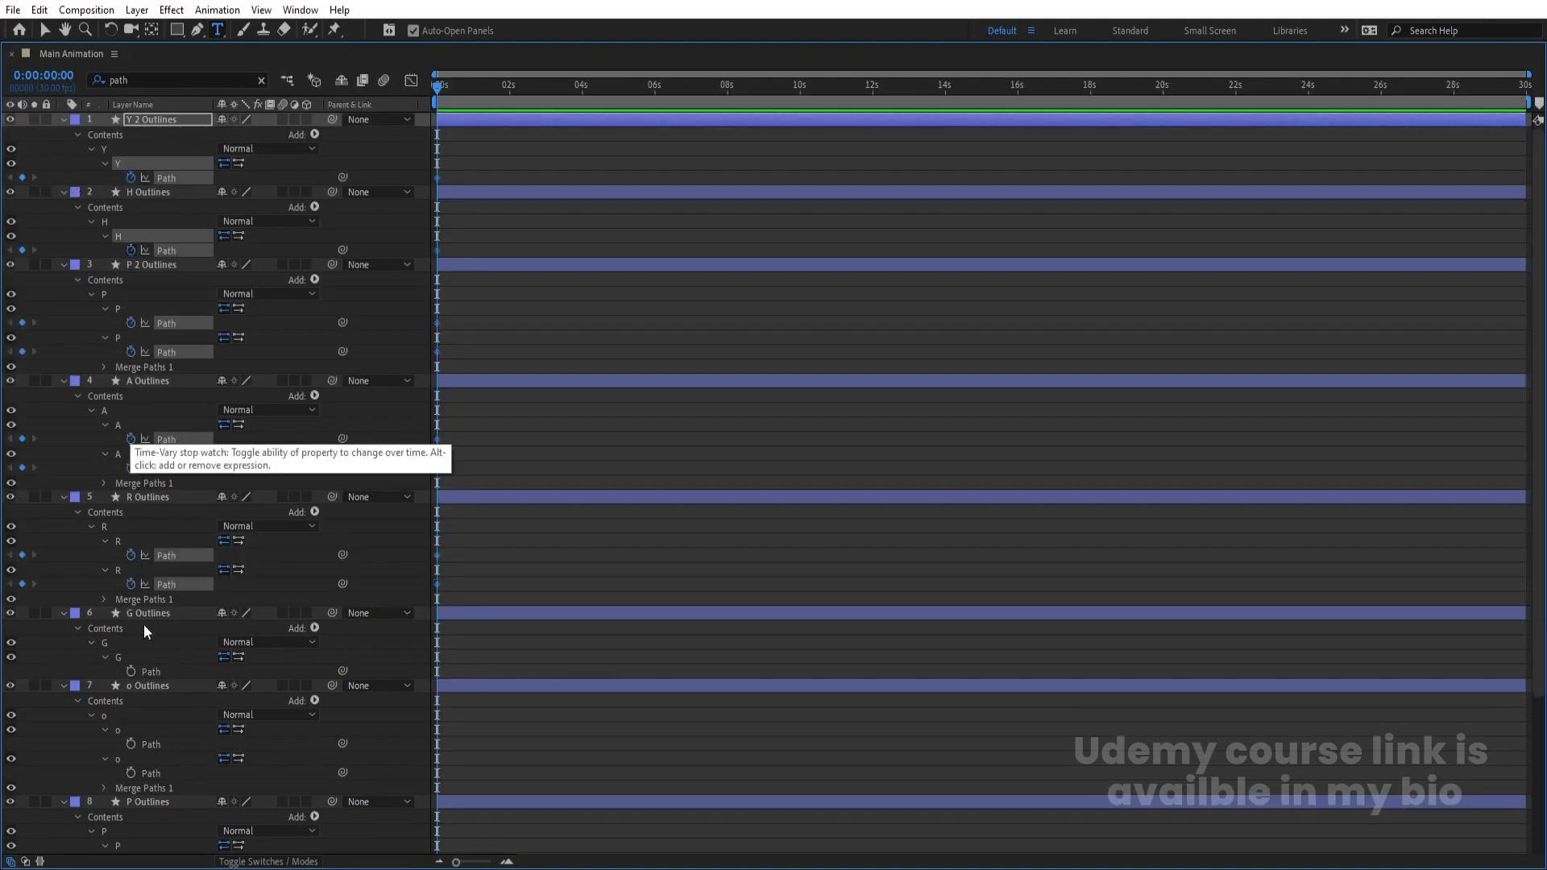
# Step: Enable Path keyframing at 0 seconds for every path of the G, o, P, Y and T outlines
pyautogui.scroll(-3, 144, 622)
pyautogui.click(131, 540)
pyautogui.click(130, 613)
pyautogui.click(130, 642)
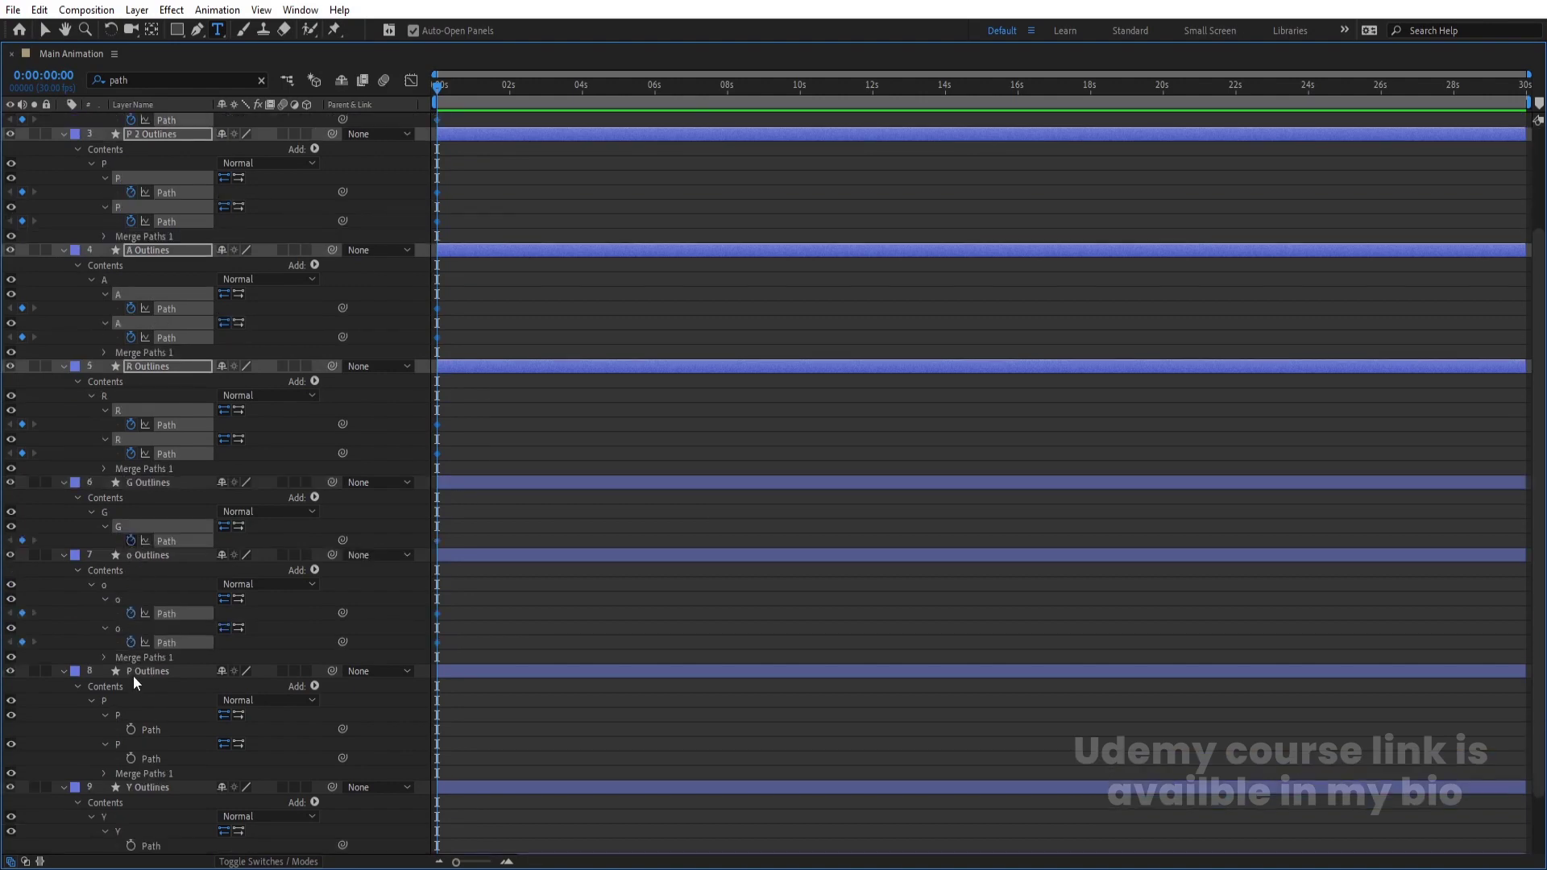
pyautogui.scroll(-2, 135, 685)
pyautogui.click(130, 657)
pyautogui.click(130, 687)
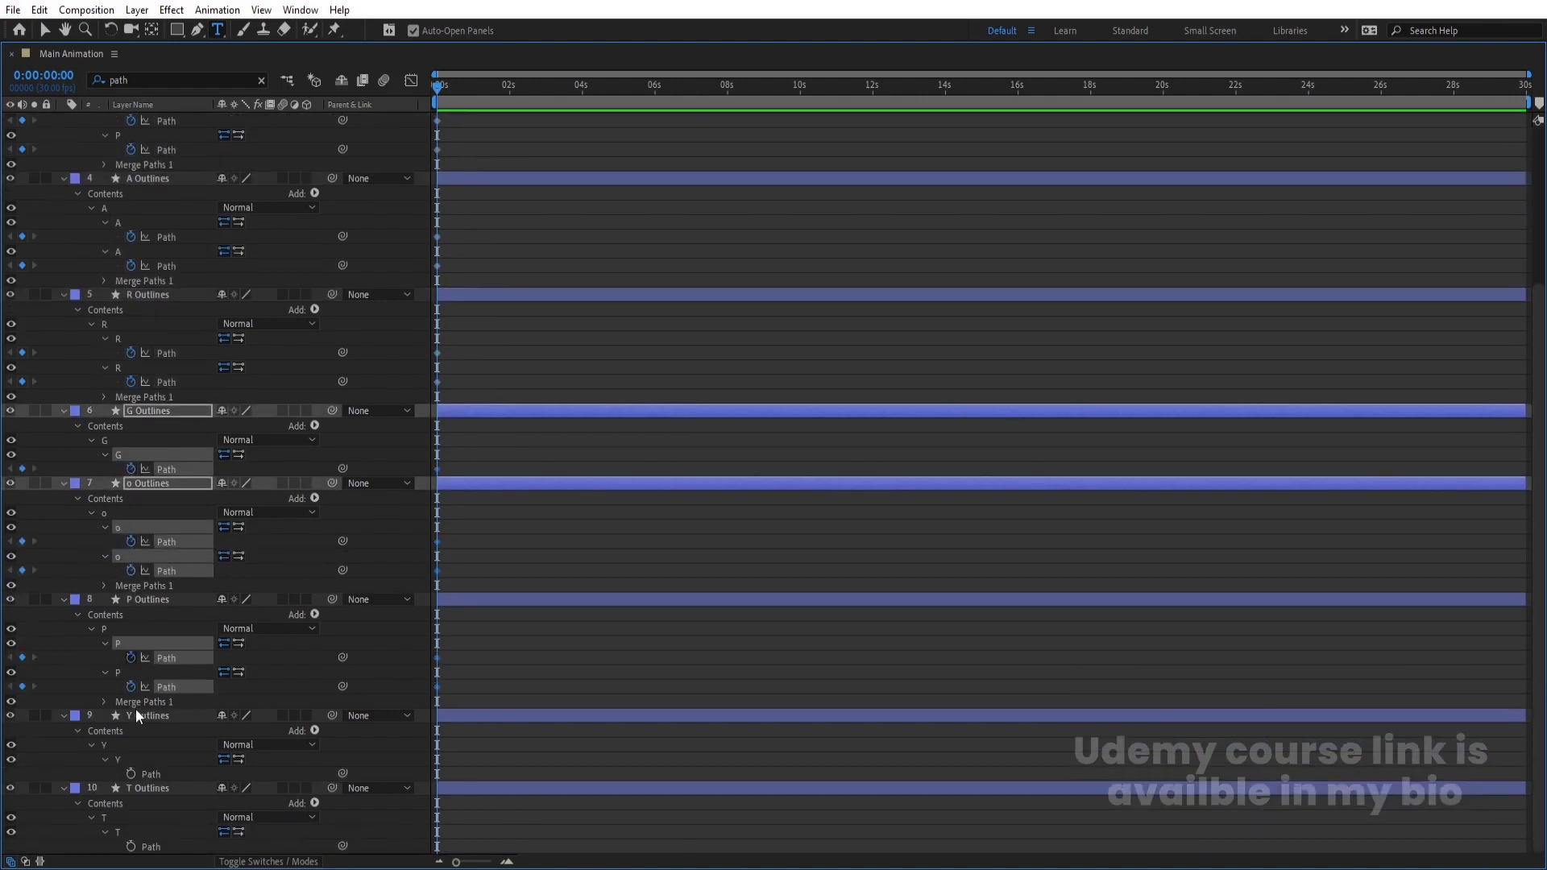
pyautogui.click(132, 781)
pyautogui.click(131, 775)
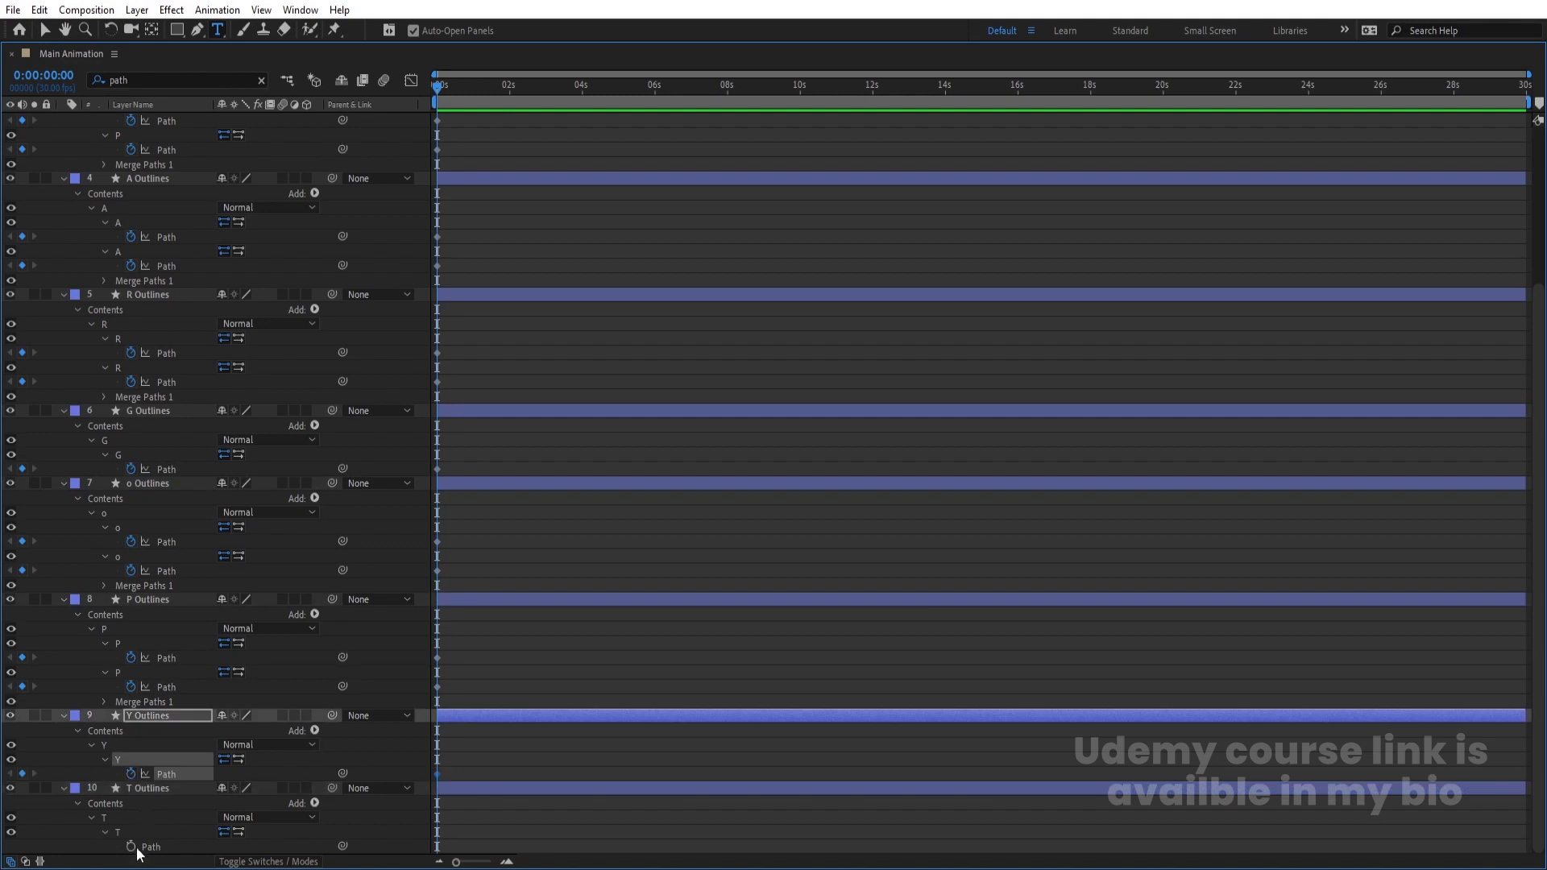
pyautogui.click(132, 846)
pyautogui.scroll(3, 153, 810)
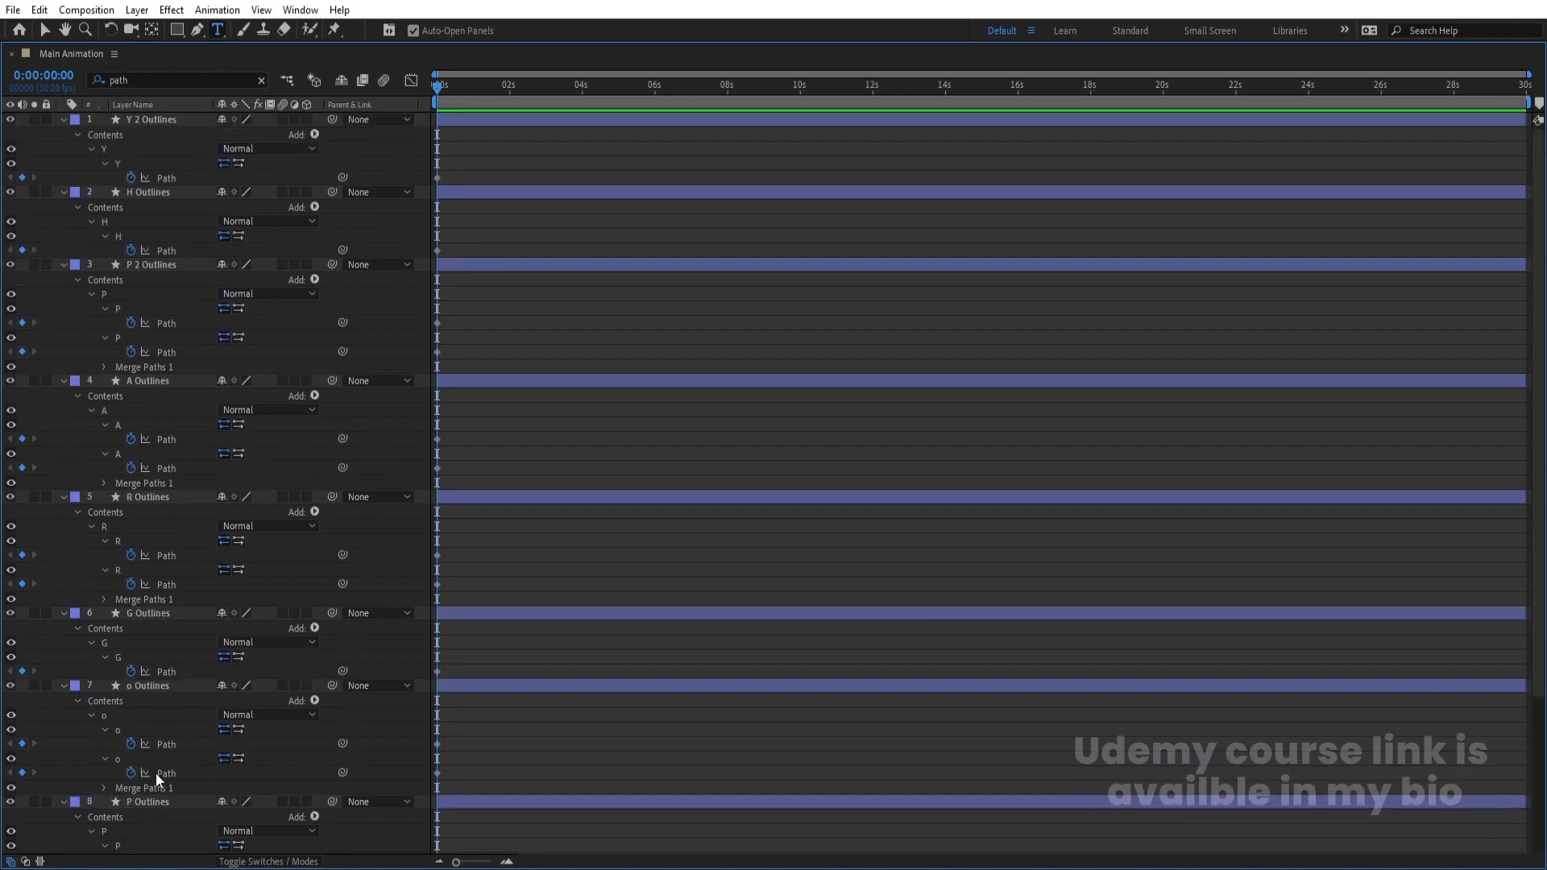
# Step: Restore the timeline to its normal size and reveal only the keyframed Path properties of all letter layers
pyautogui.press('`')
pyautogui.click(477, 670)
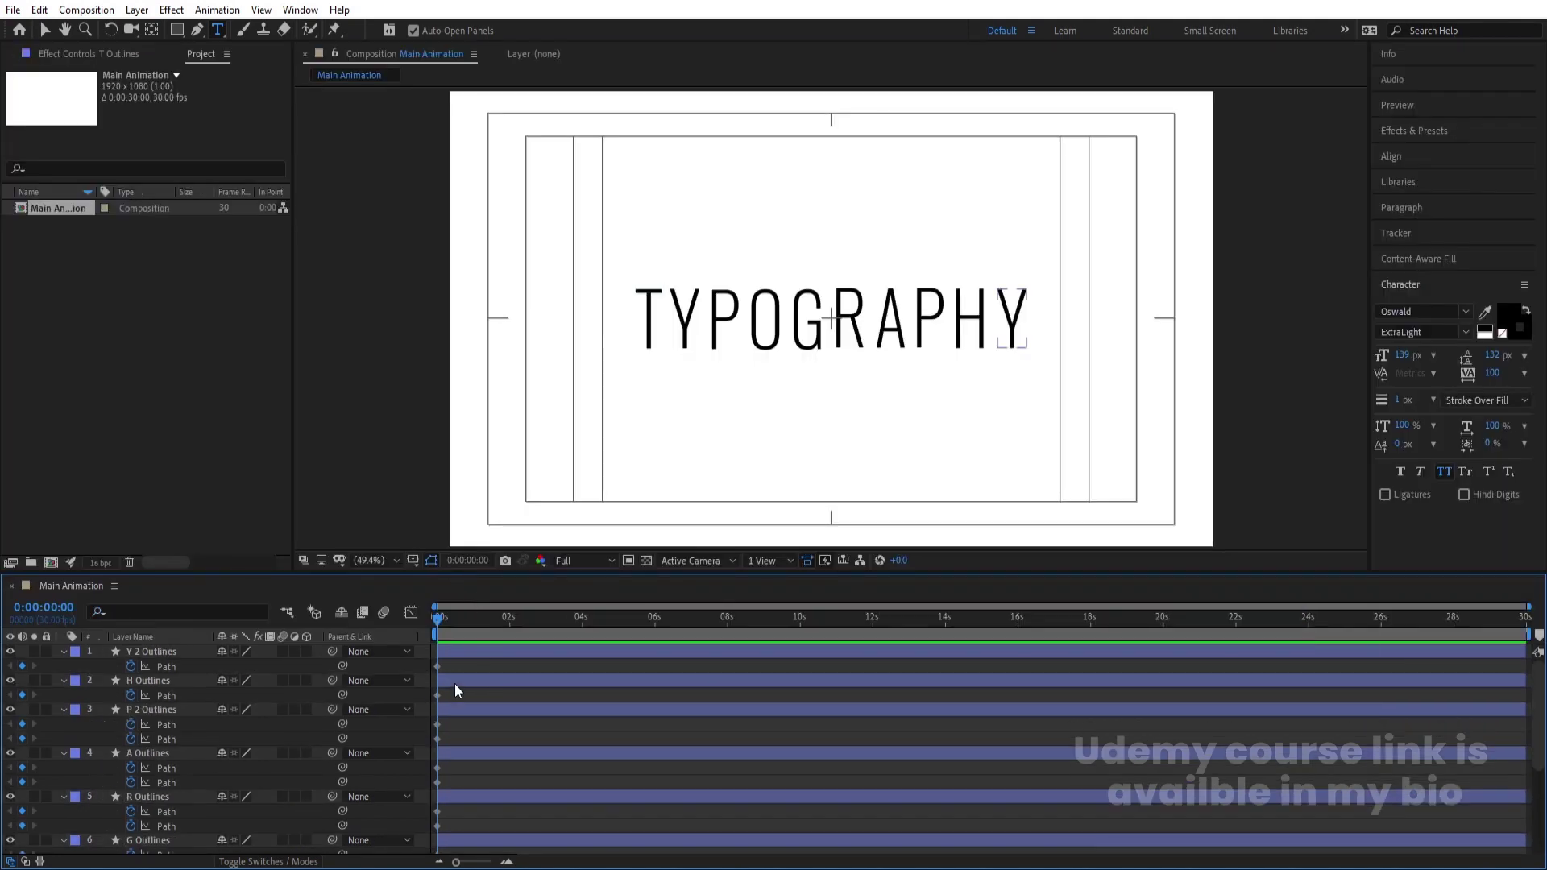
pyautogui.press('u')
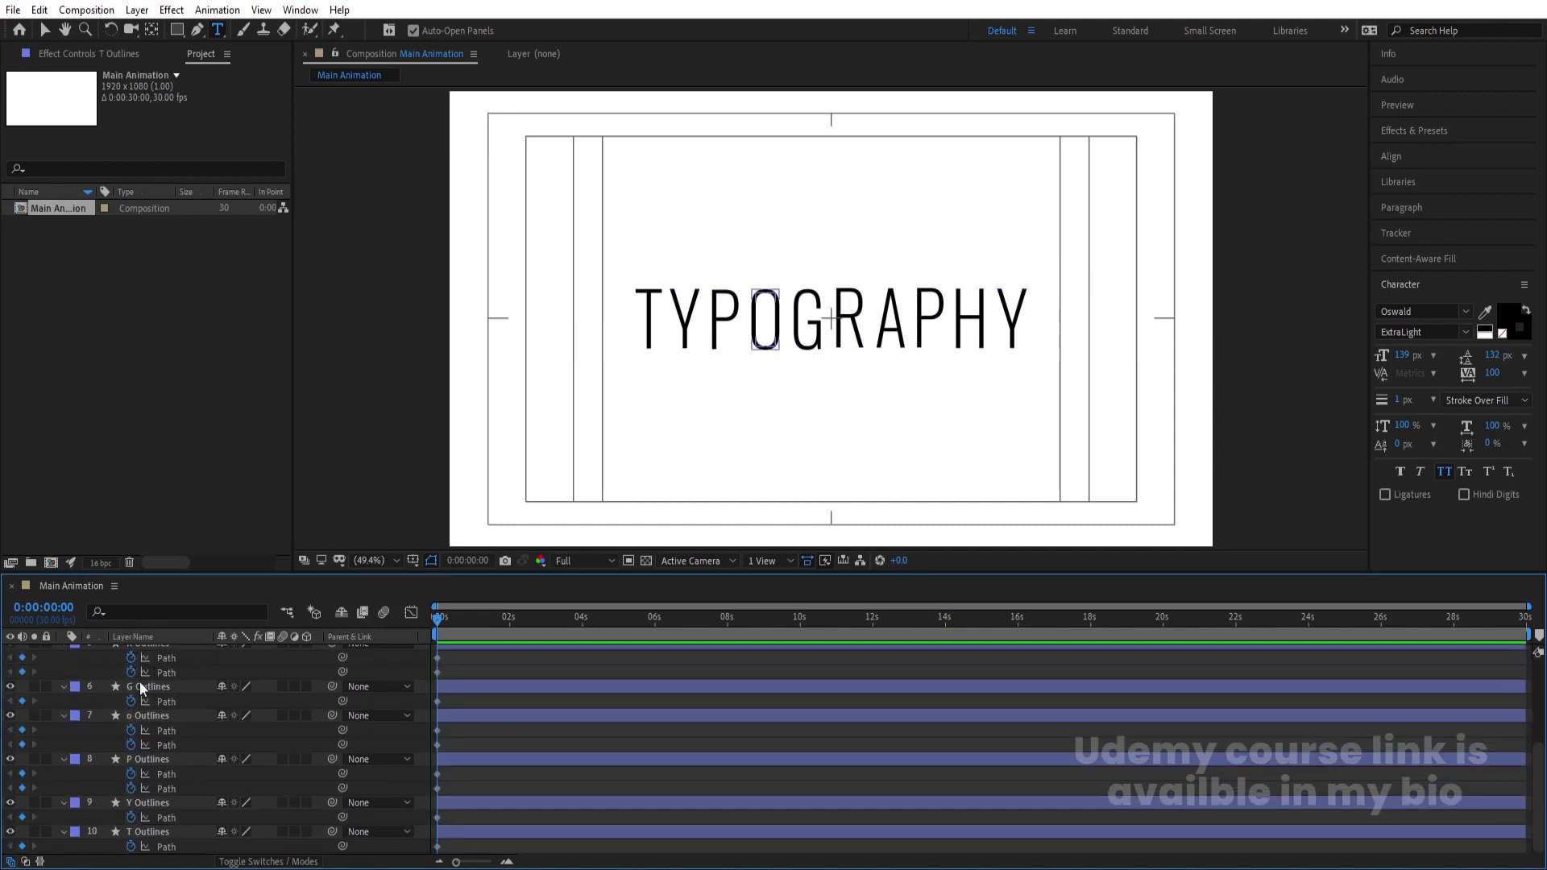
# Step: Add Path keyframes at 2 seconds for every path of the T, Y, P, o, G and R outlines
pyautogui.press('=')
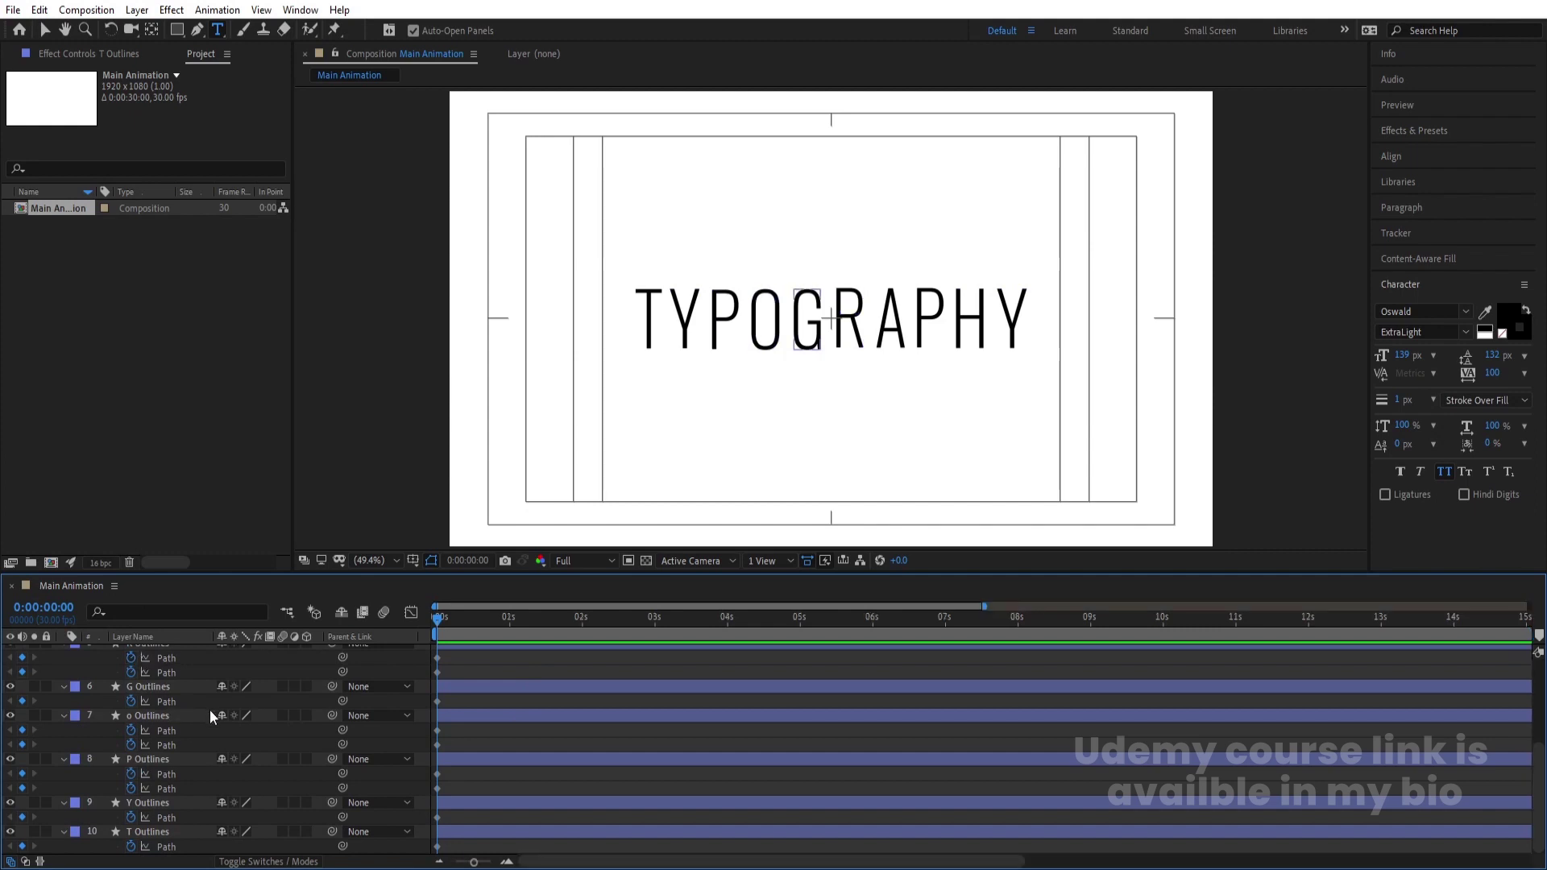
pyautogui.press('=')
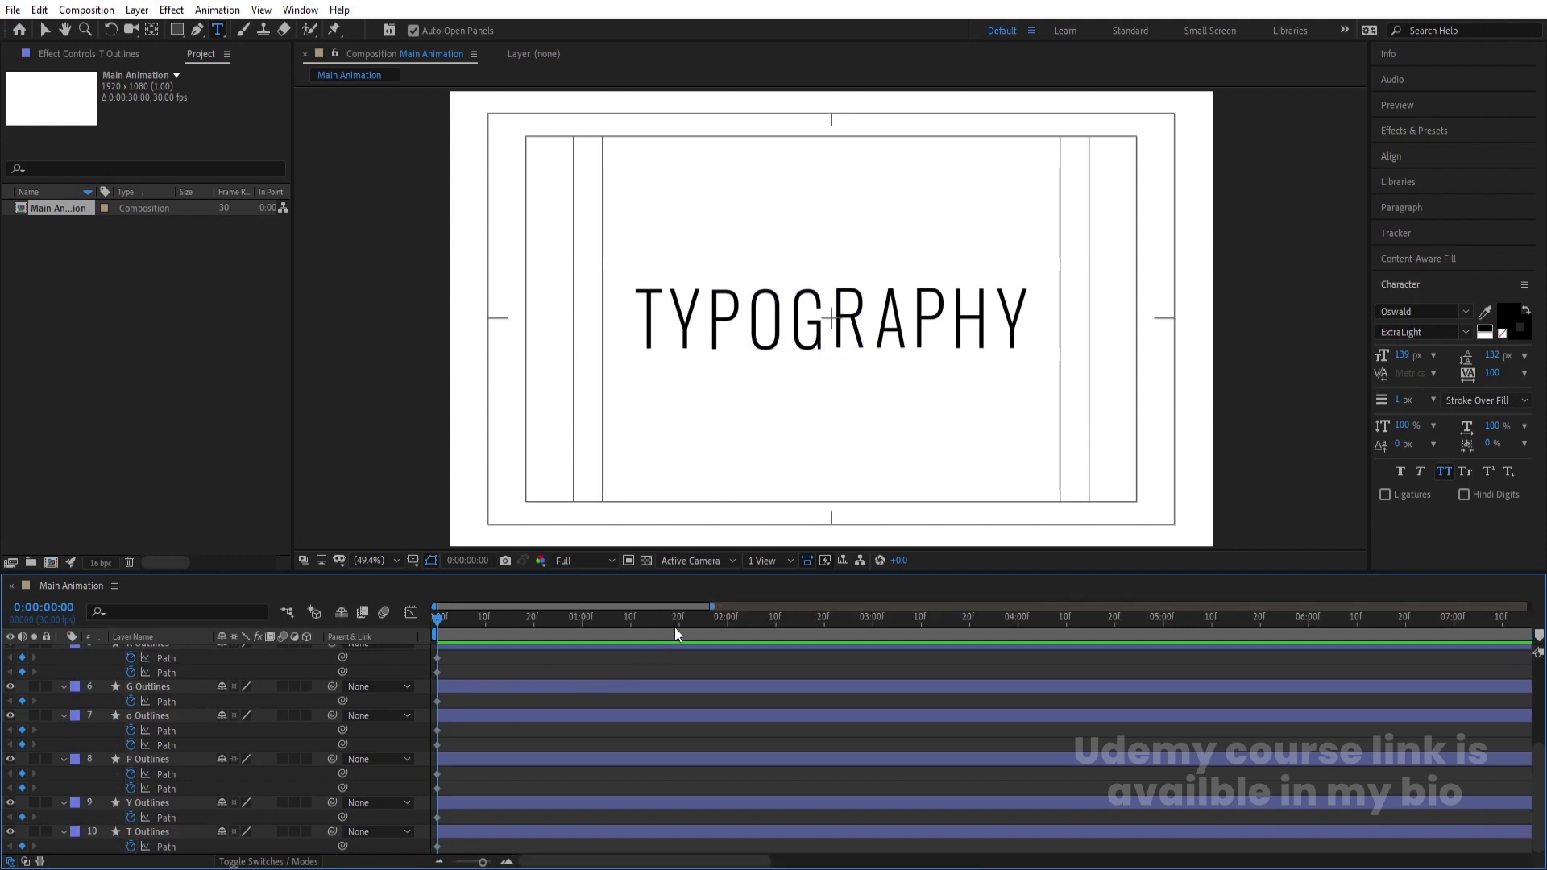
pyautogui.click(727, 621)
pyautogui.click(22, 846)
pyautogui.click(22, 817)
pyautogui.click(22, 789)
pyautogui.click(22, 774)
pyautogui.click(22, 745)
pyautogui.click(22, 730)
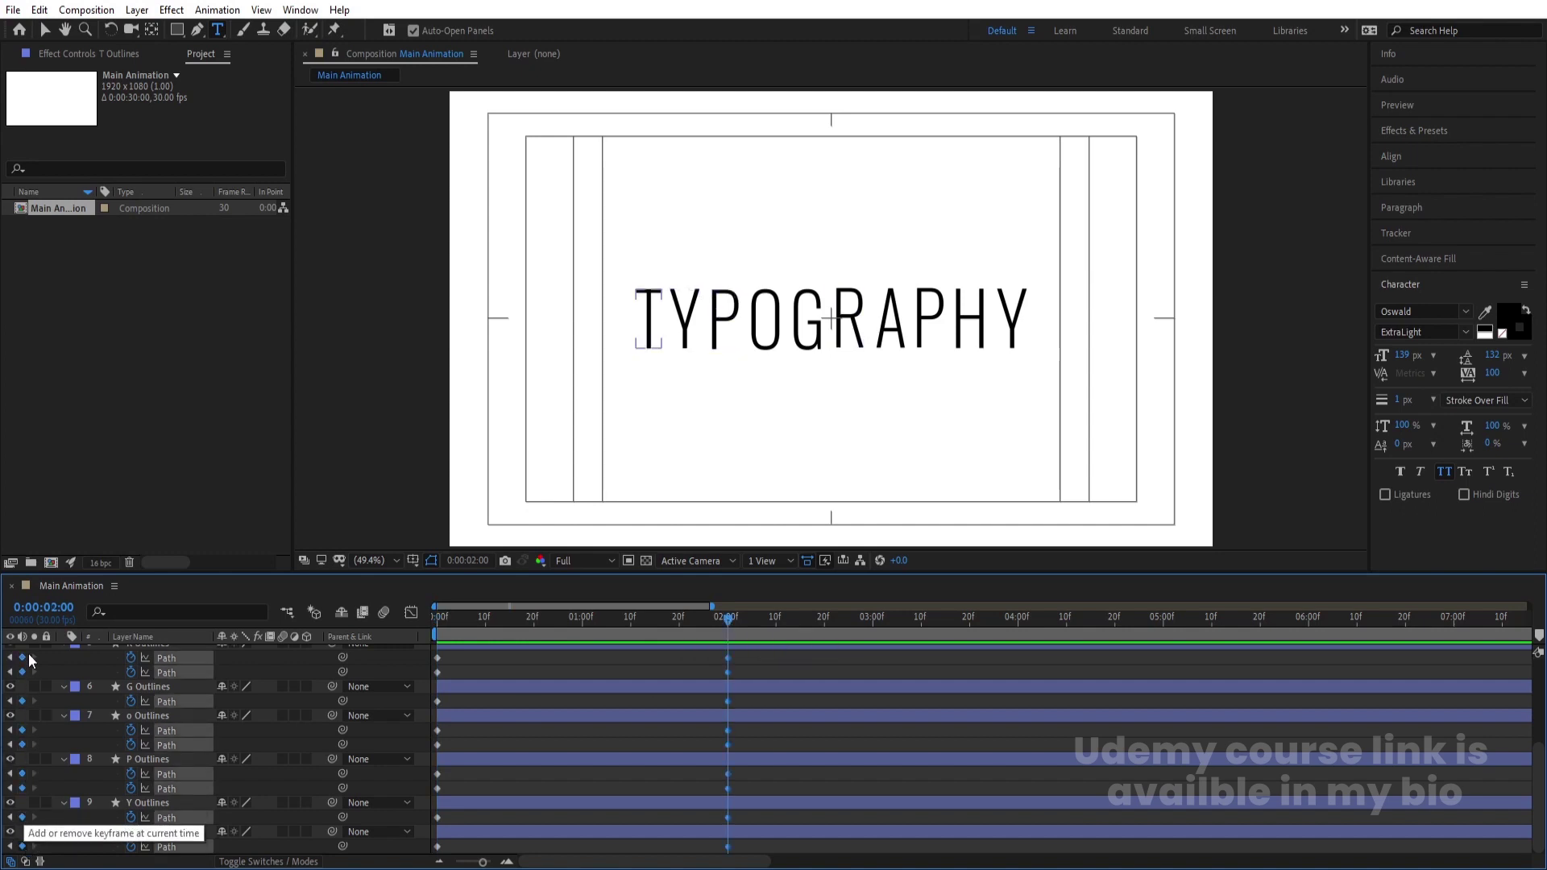
pyautogui.click(22, 701)
pyautogui.click(22, 672)
pyautogui.click(22, 658)
# Step: Add Path keyframes at 2 seconds for every path of the A, P 2, H and Y 2 outlines
pyautogui.scroll(3, 24, 766)
pyautogui.click(22, 759)
pyautogui.click(21, 744)
pyautogui.click(22, 716)
pyautogui.click(22, 701)
pyautogui.click(21, 672)
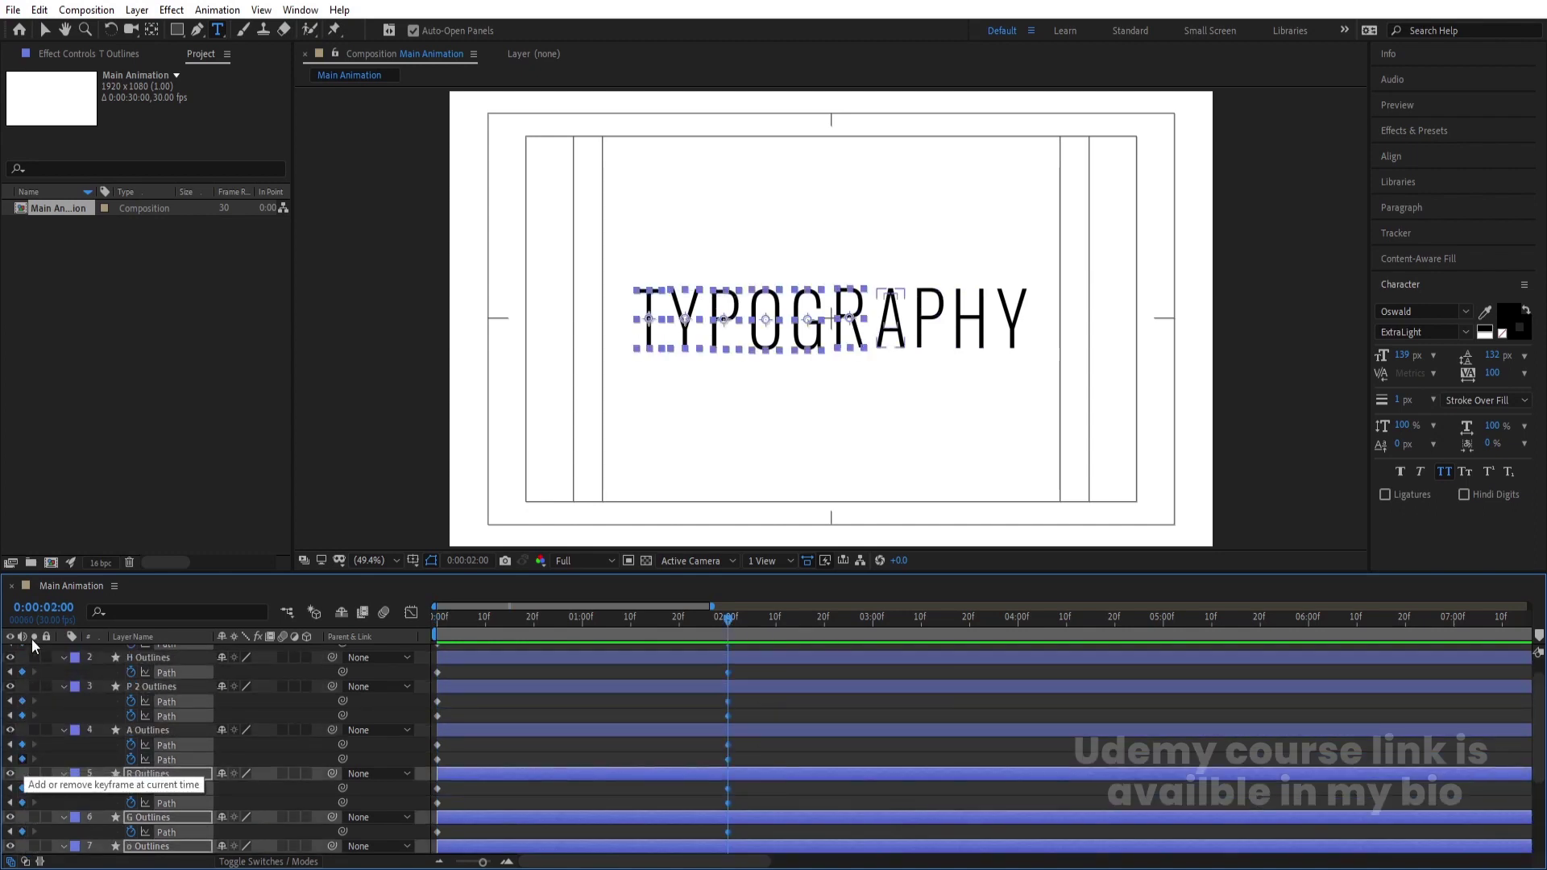
pyautogui.scroll(1, 34, 669)
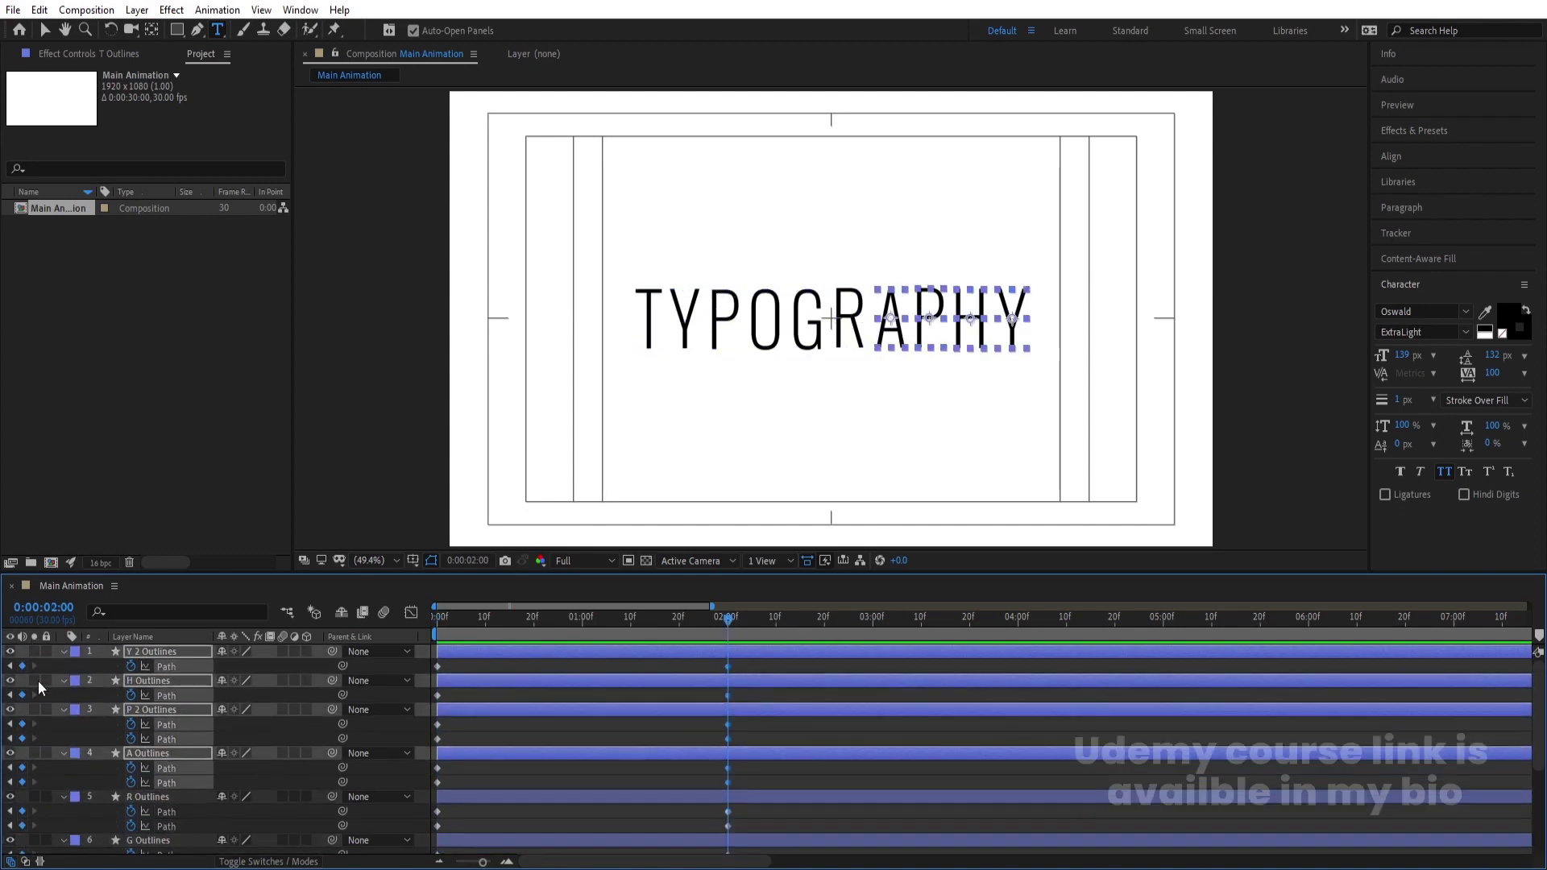
# Step: Move to 1 second, then show the rulers and place one horizontal guide well above the word and one well below it
pyautogui.click(583, 620)
pyautogui.click(581, 667)
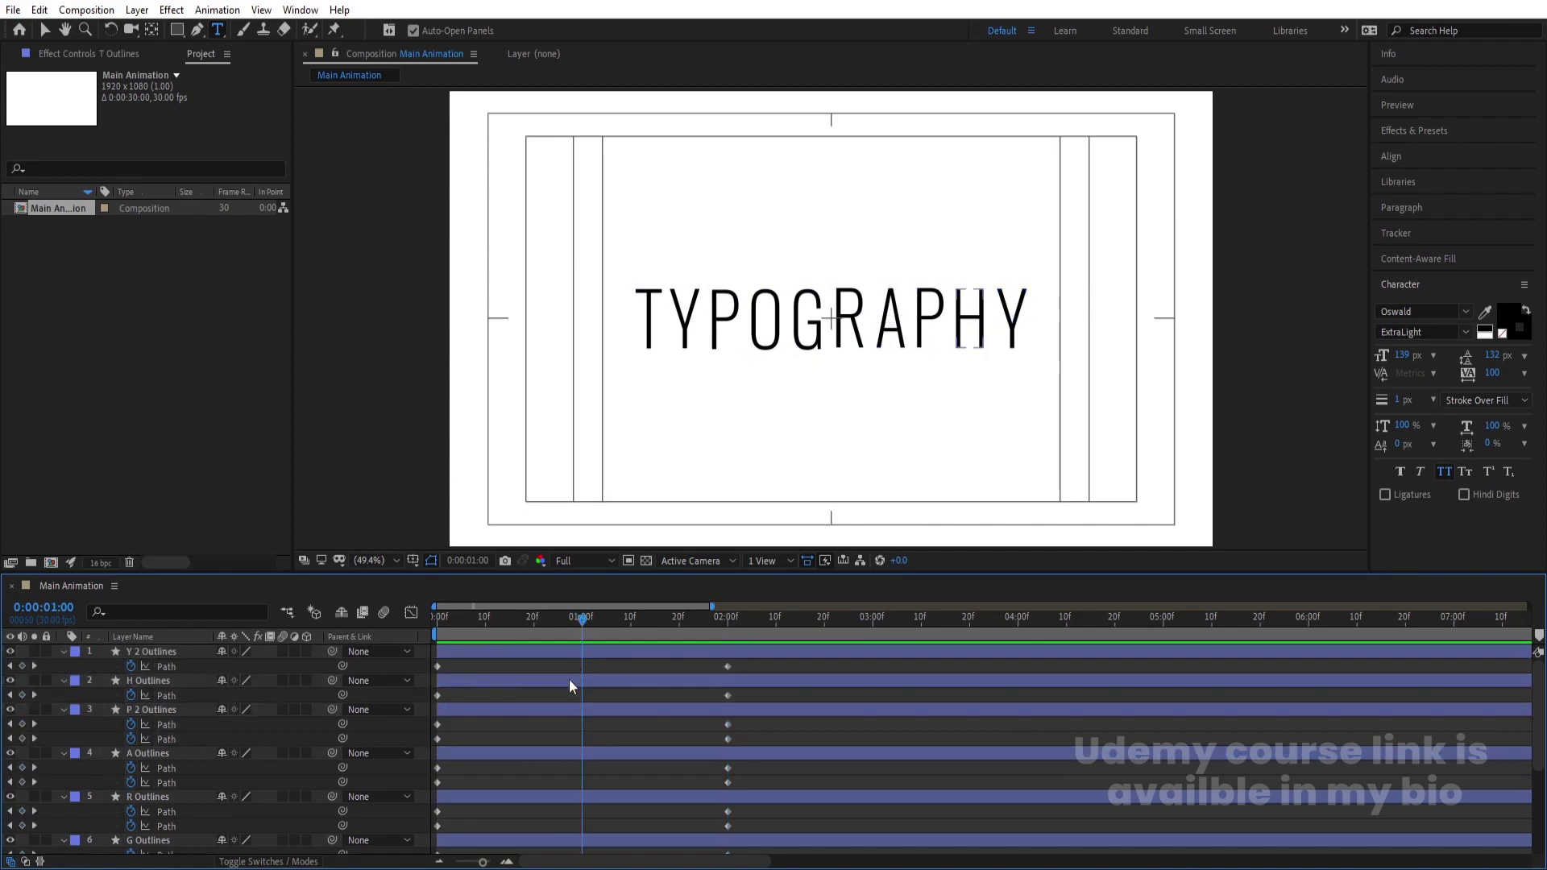
pyautogui.hotkey('ctrl', 'r')
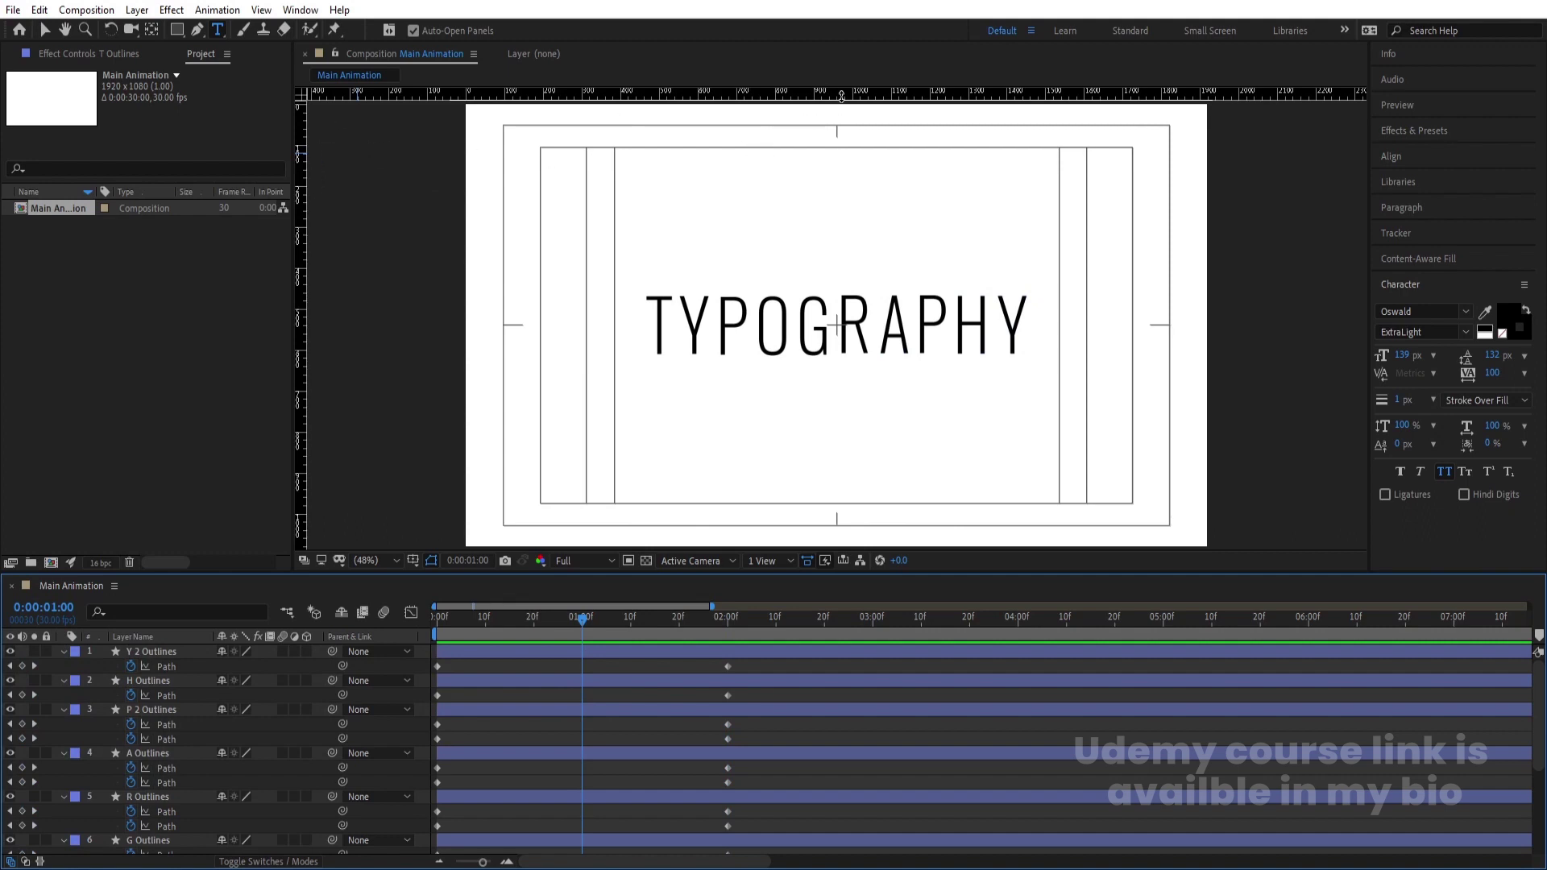
pyautogui.moveTo(841, 97); pyautogui.dragTo(854, 166)
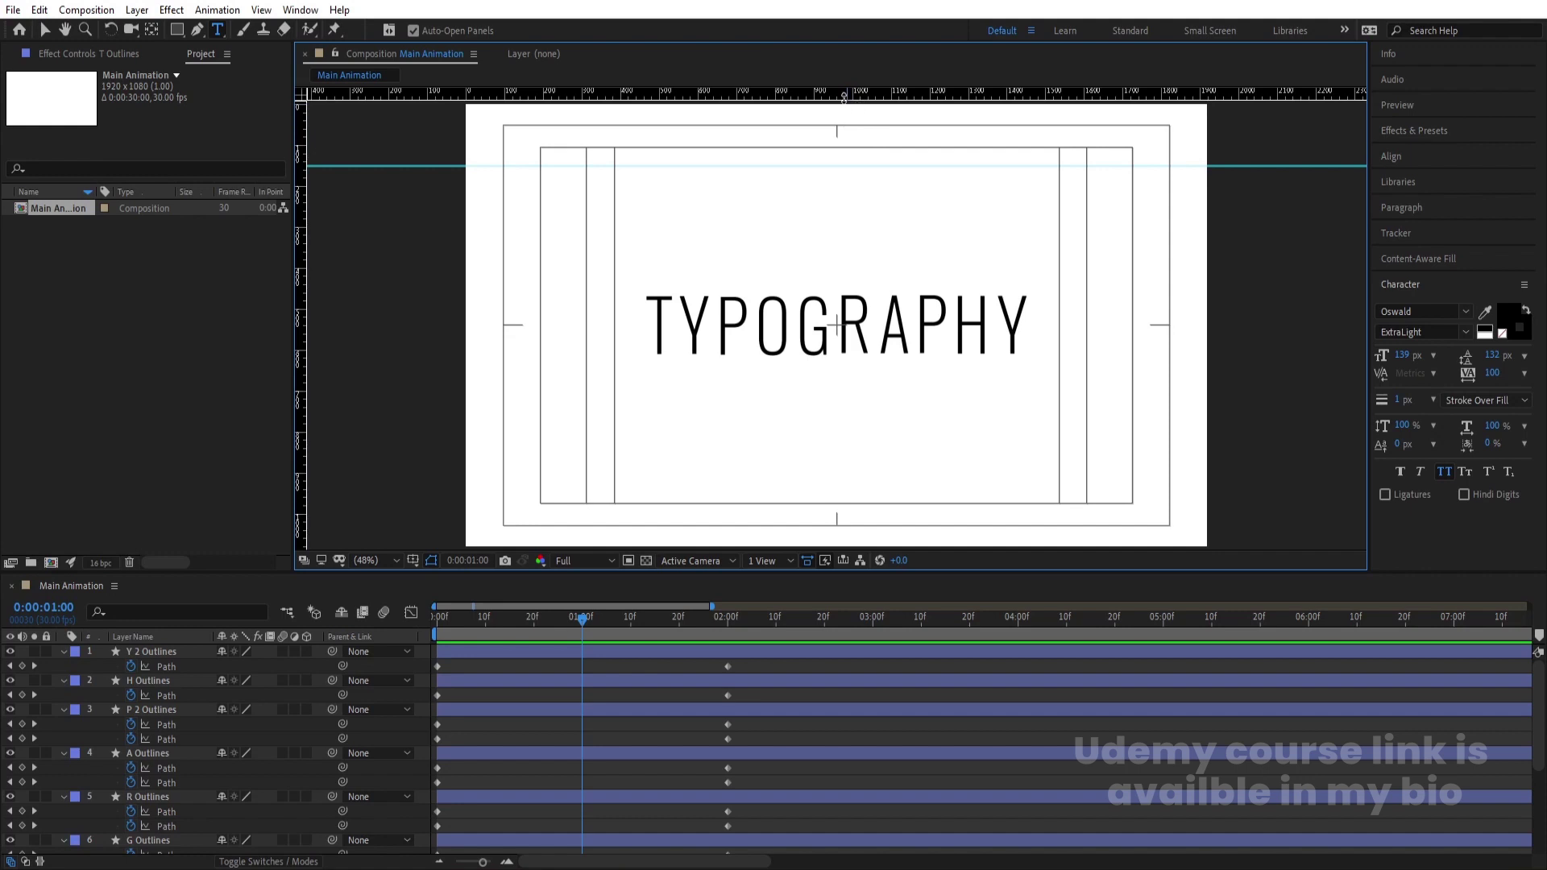
pyautogui.moveTo(844, 97); pyautogui.dragTo(913, 481)
# Step: Lock all ten letter outline layers, from Y 2 Outlines down to T Outlines, using the Selection tool
pyautogui.press('v')
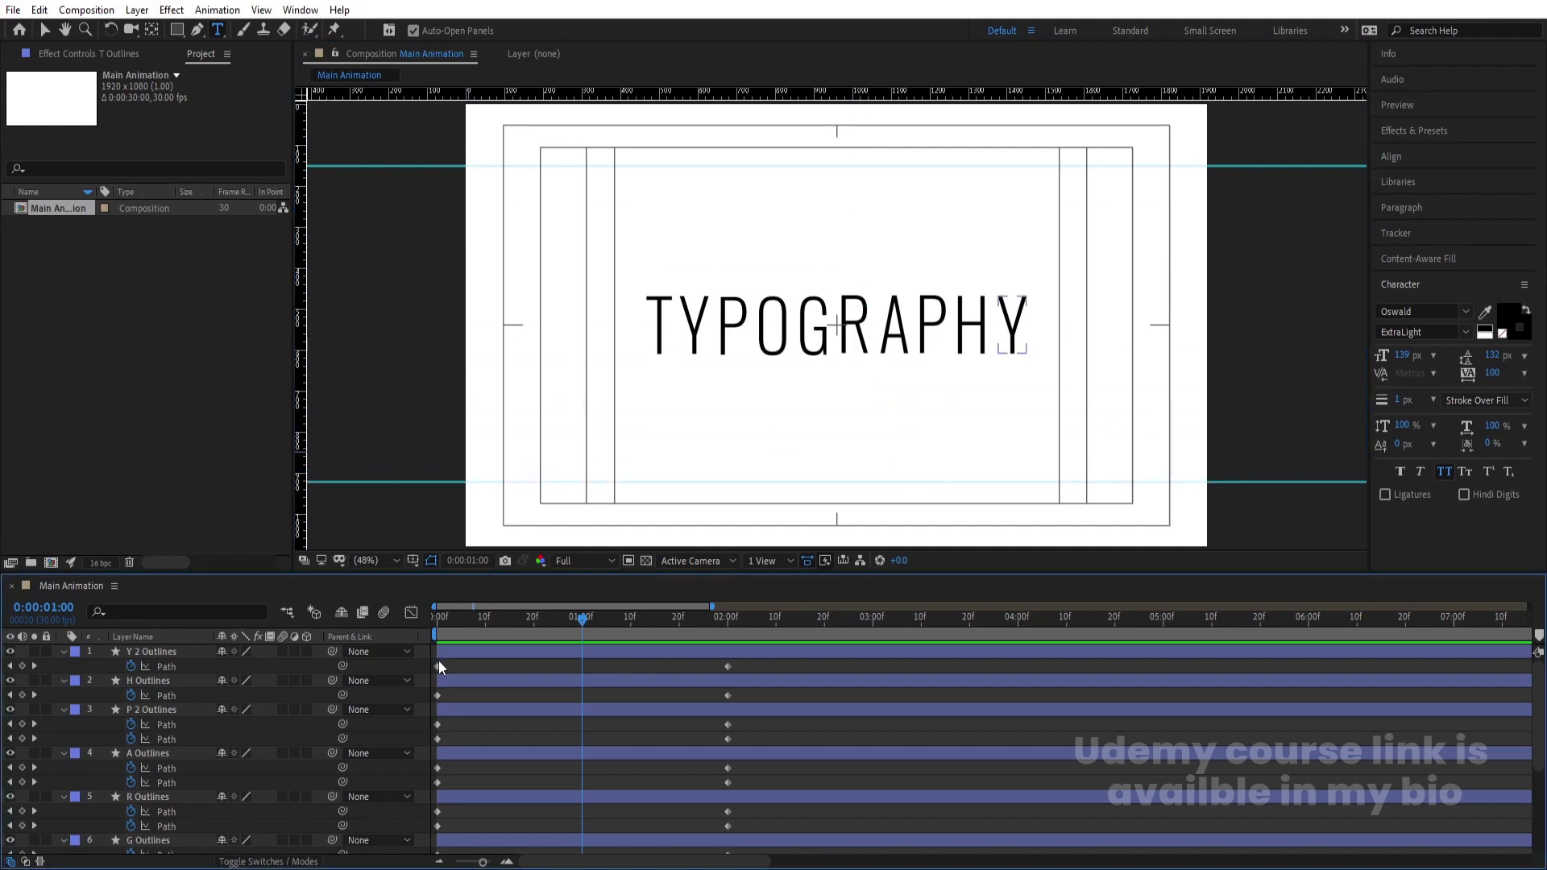
pyautogui.scroll(-4, 148, 694)
pyautogui.click(171, 735)
pyautogui.click(148, 801)
pyautogui.scroll(4, 160, 761)
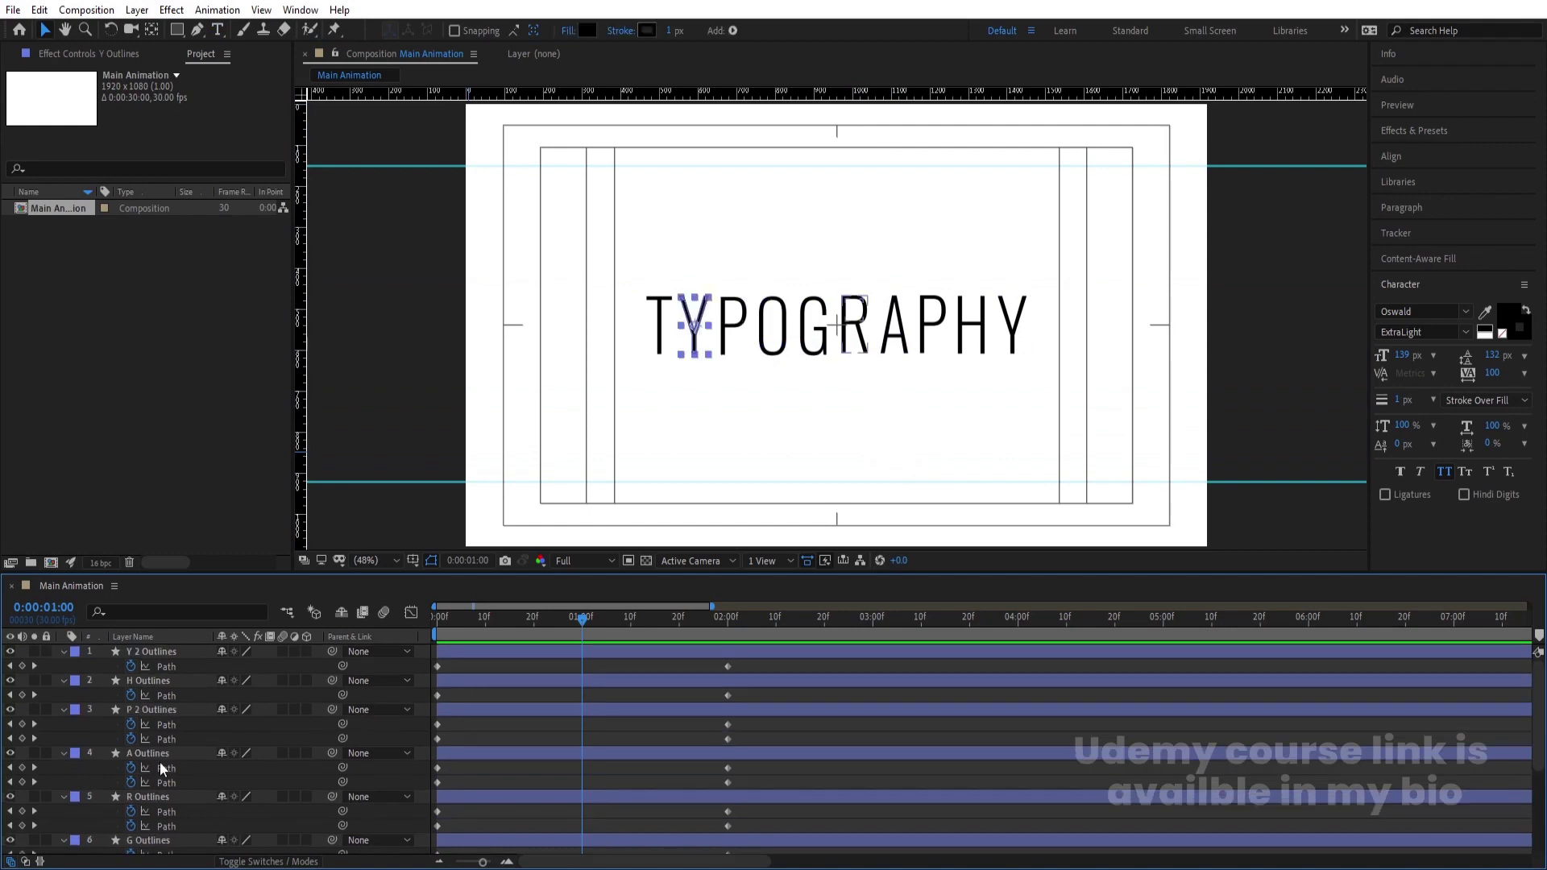
pyautogui.click(161, 655)
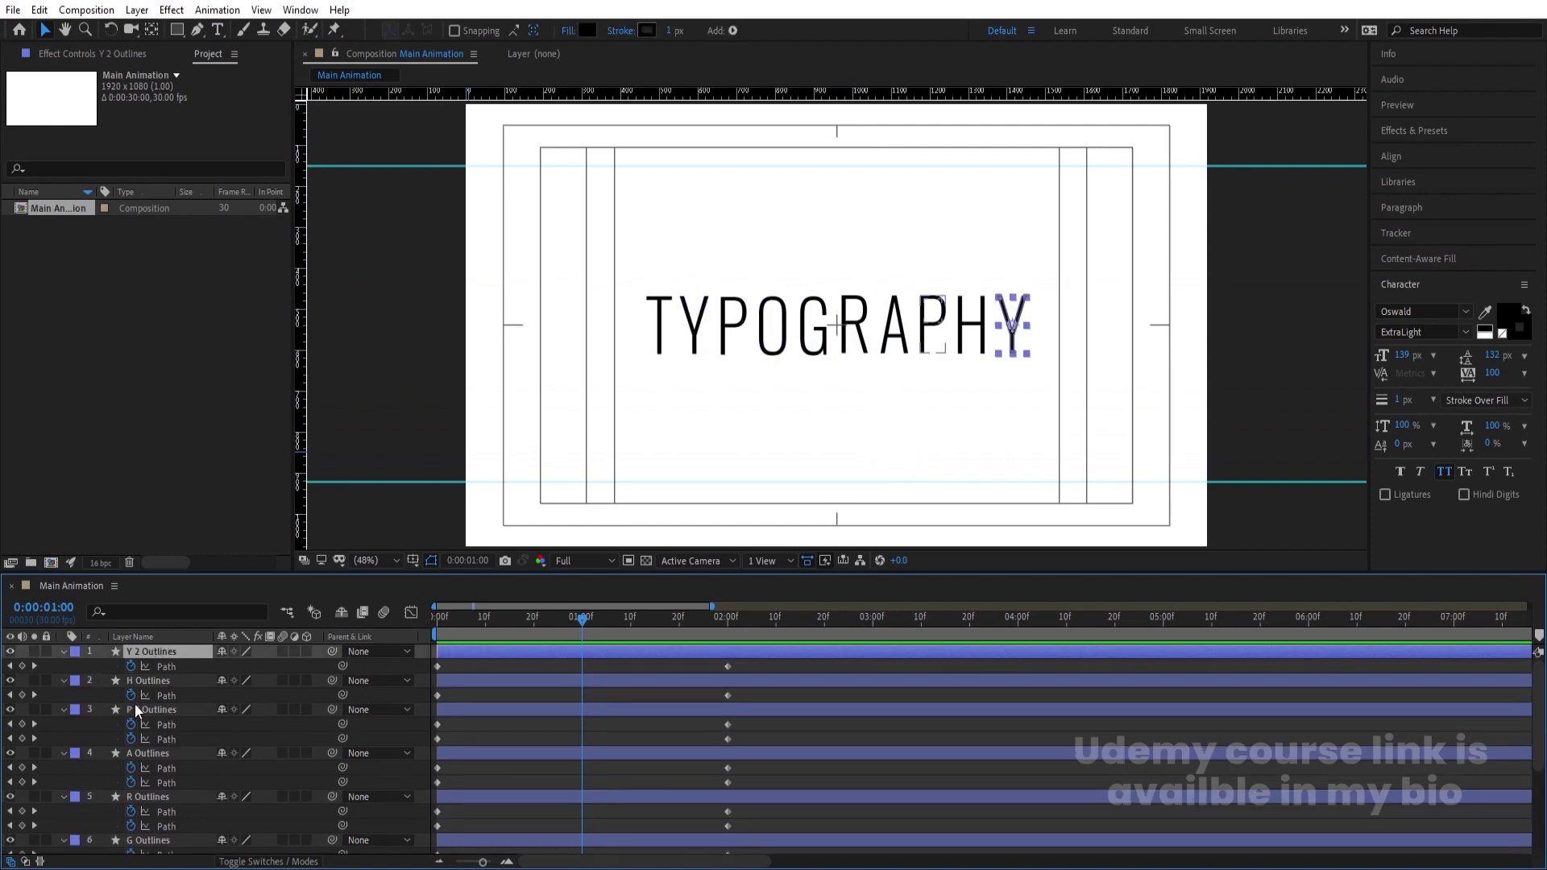
pyautogui.hotkey('ctrl', 'a')
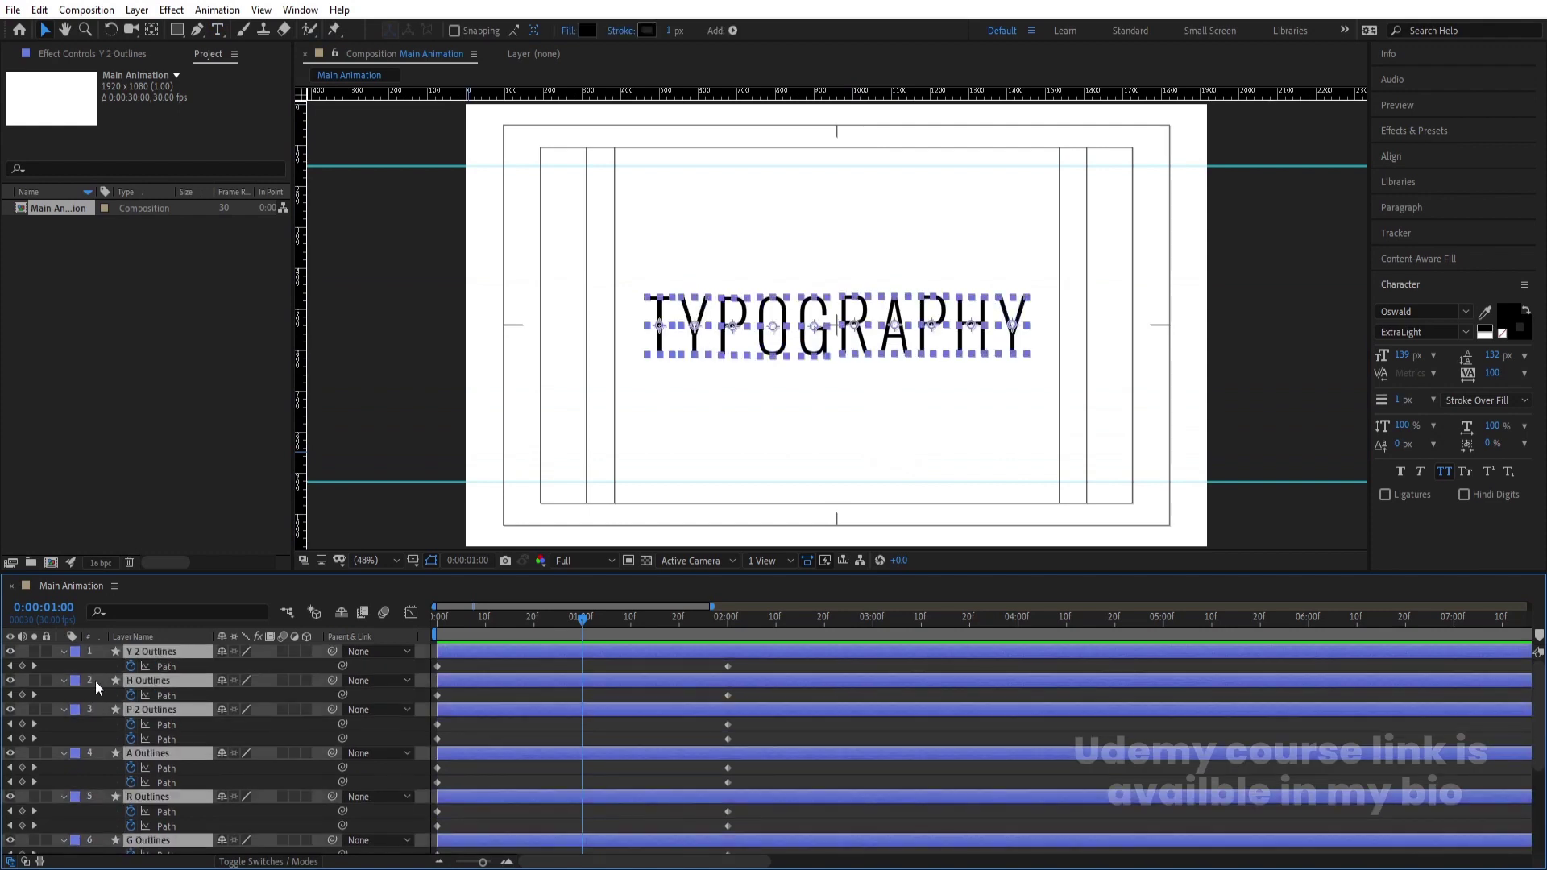
pyautogui.click(47, 651)
pyautogui.scroll(-4, 314, 687)
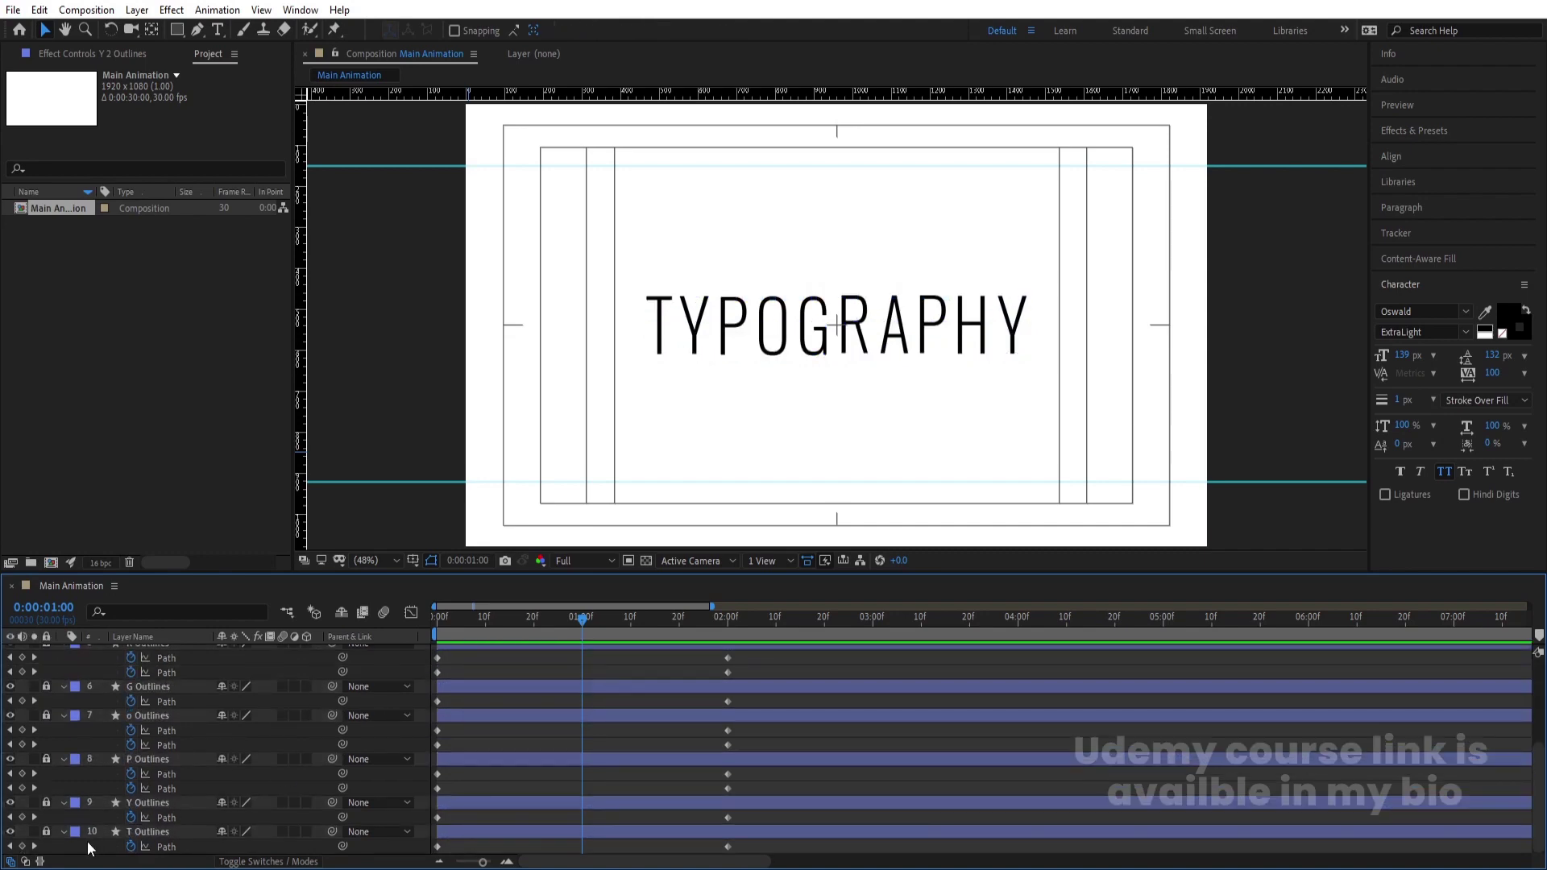
# Step: Unlock T Outlines, add a Path keyframe at 1 second and stretch the T from the upper guide to the lower guide
pyautogui.click(150, 833)
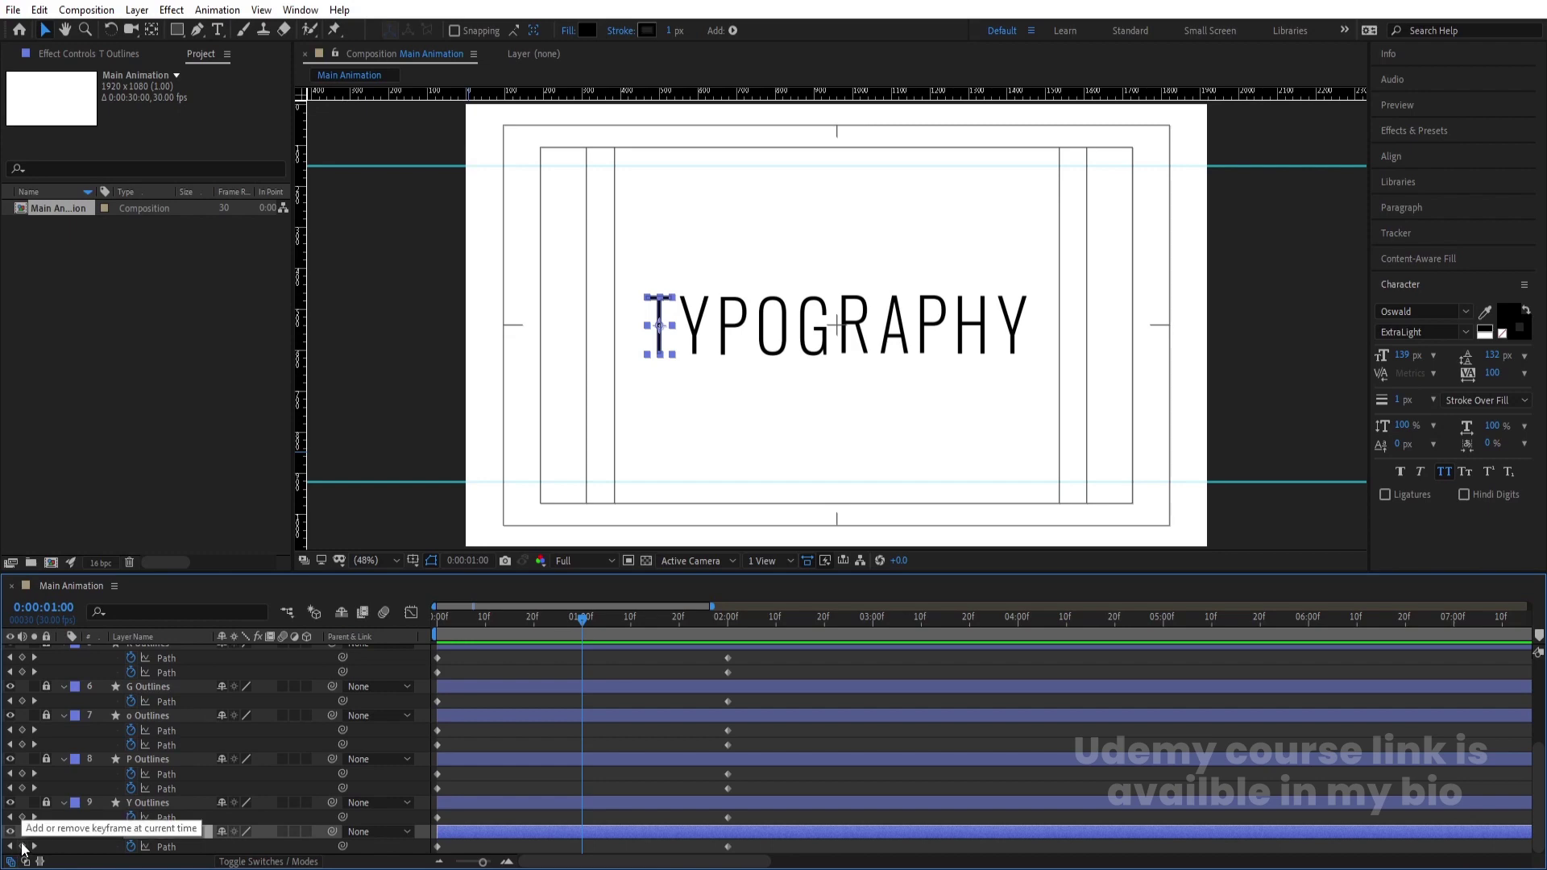
pyautogui.click(22, 846)
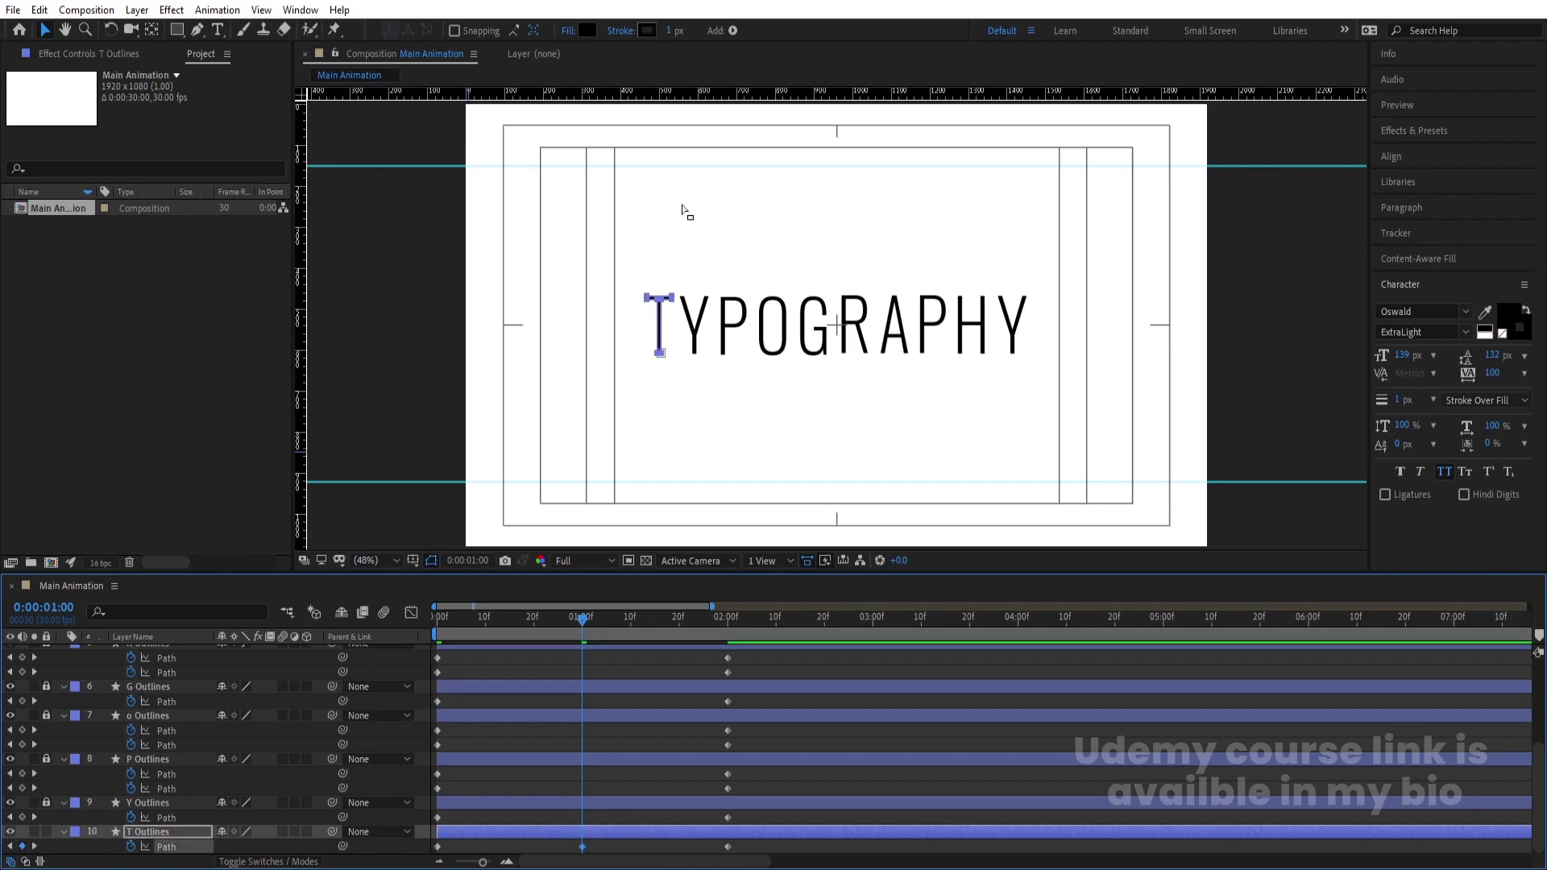
pyautogui.moveTo(616, 264); pyautogui.dragTo(663, 171)
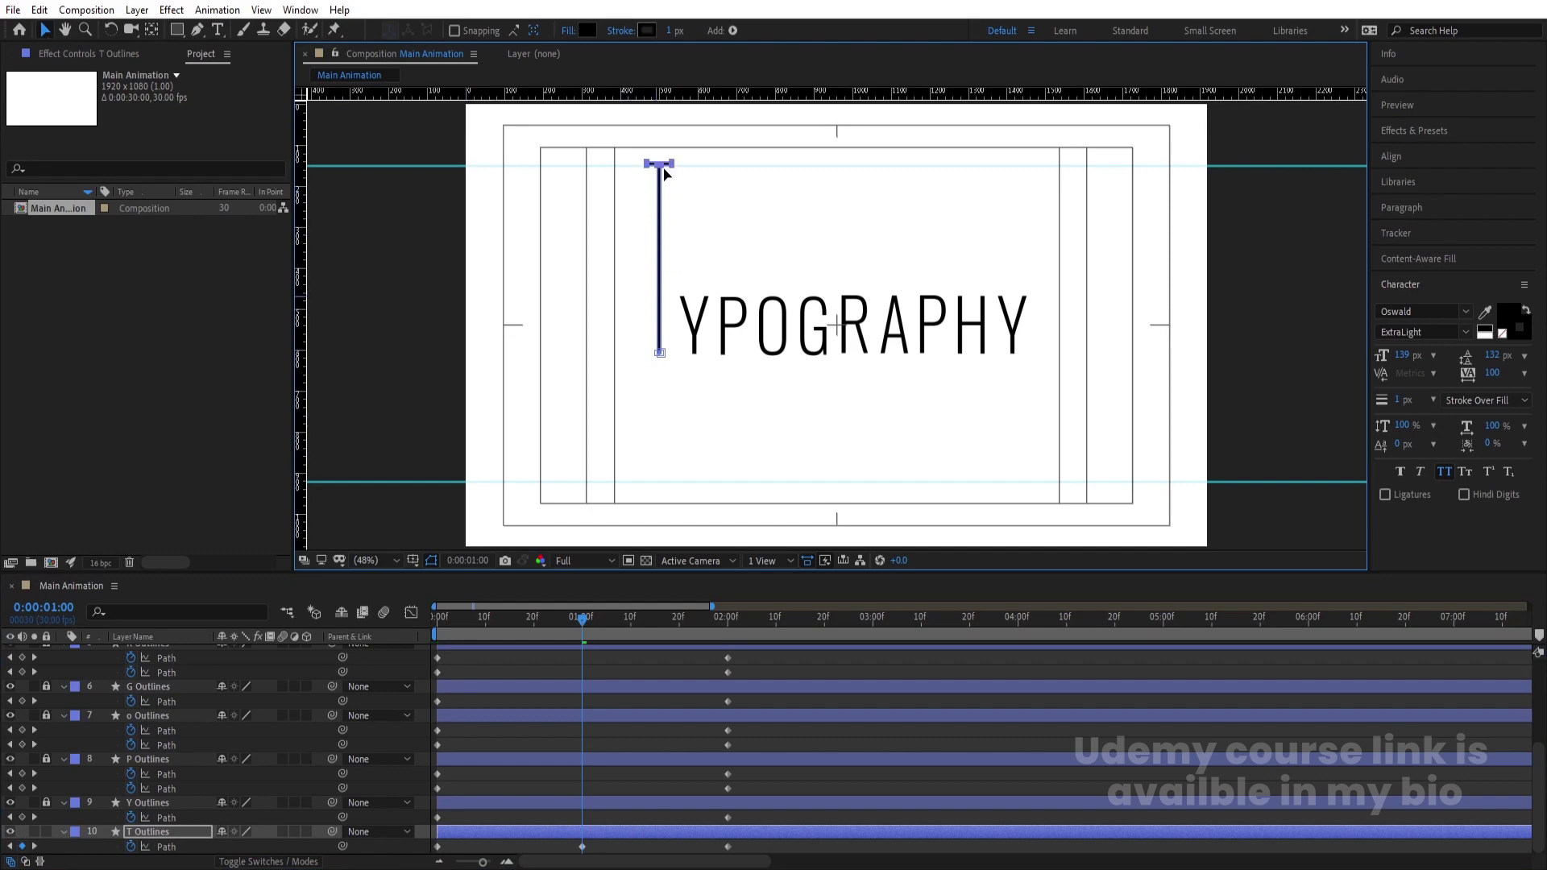
pyautogui.moveTo(626, 326); pyautogui.dragTo(685, 407)
pyautogui.moveTo(660, 354); pyautogui.dragTo(660, 483)
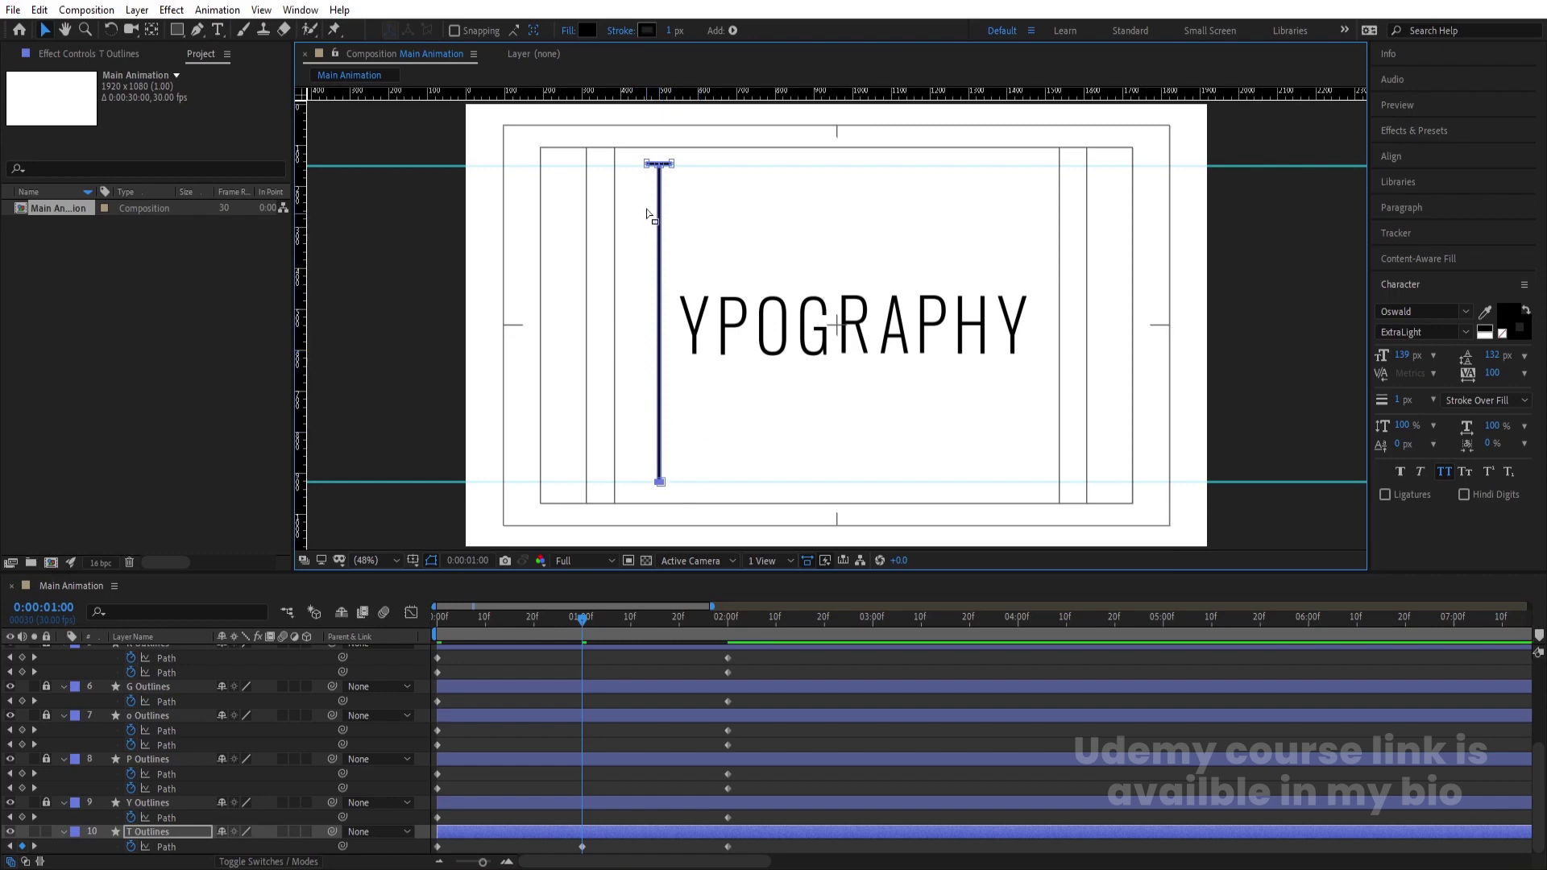
pyautogui.scroll(6, 648, 213)
pyautogui.scroll(-3, 709, 132)
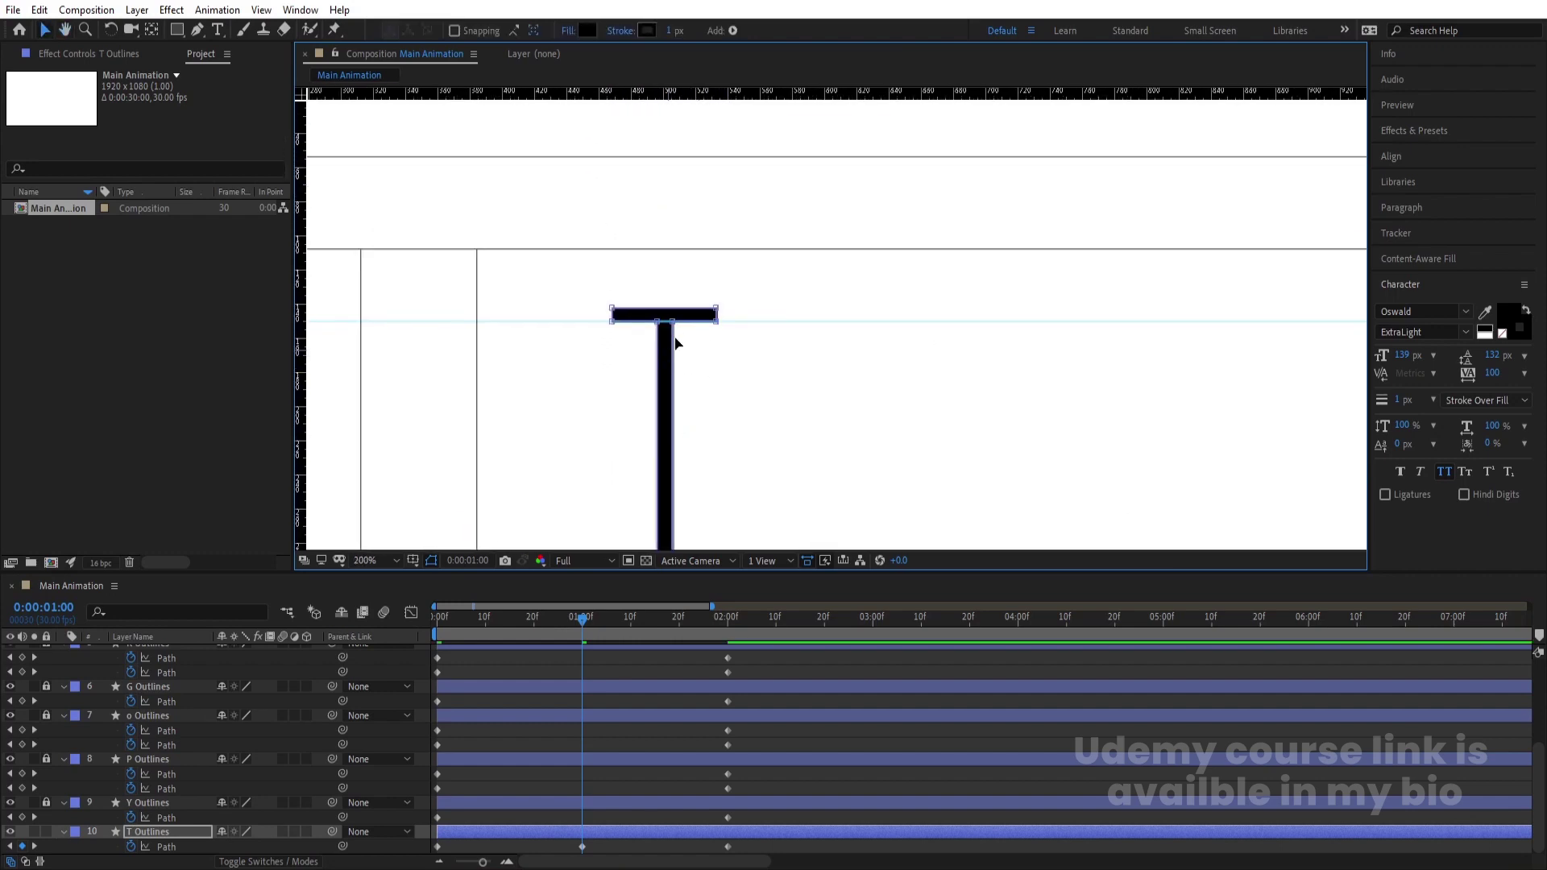
pyautogui.scroll(-2, 759, 365)
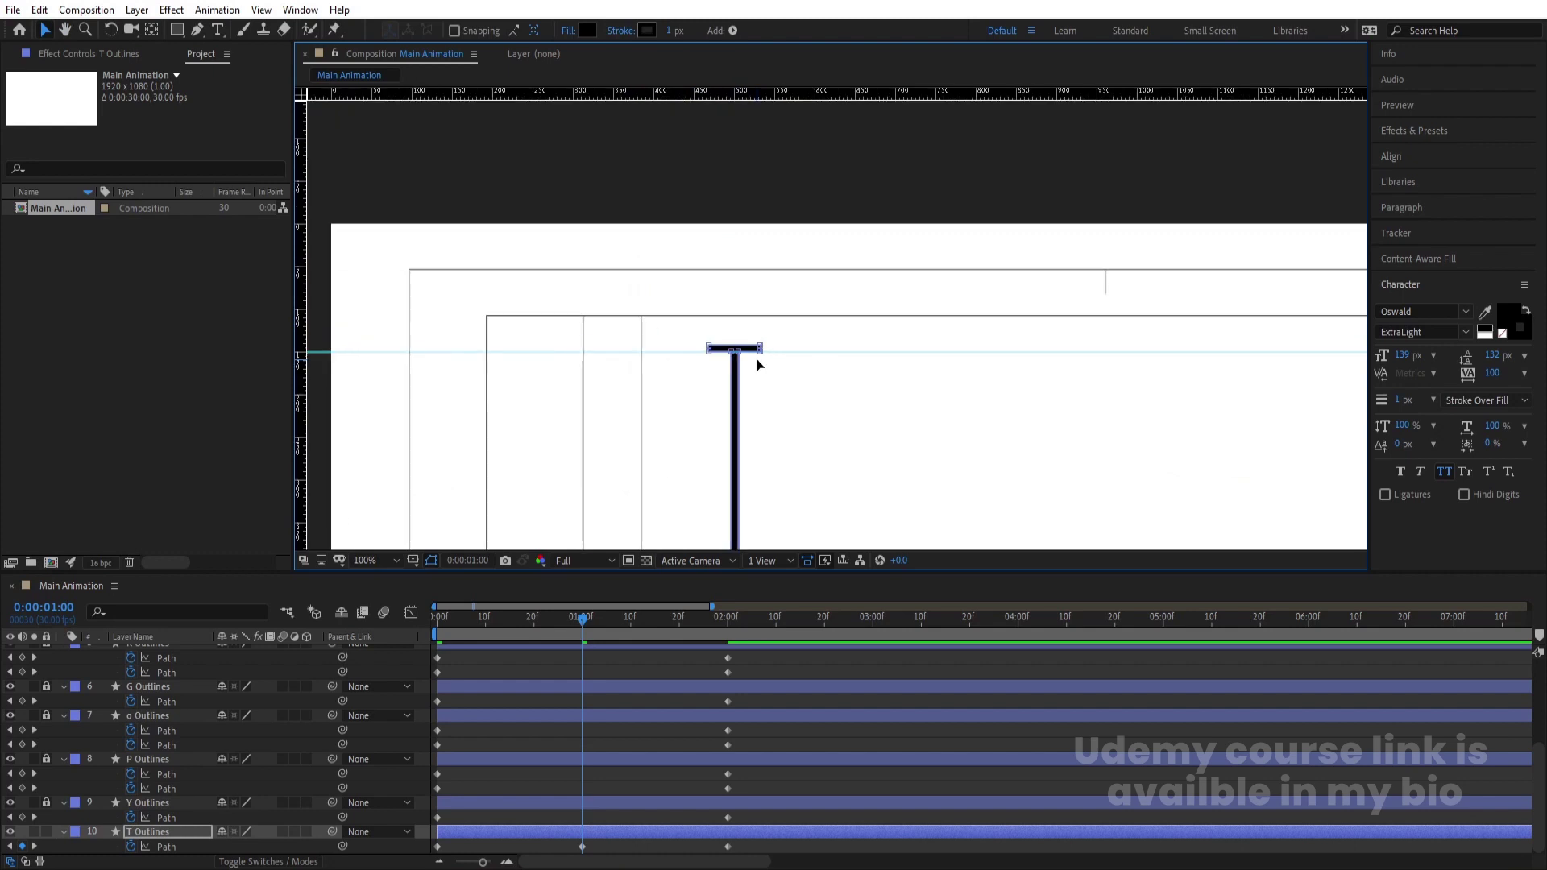
pyautogui.scroll(1, 743, 365)
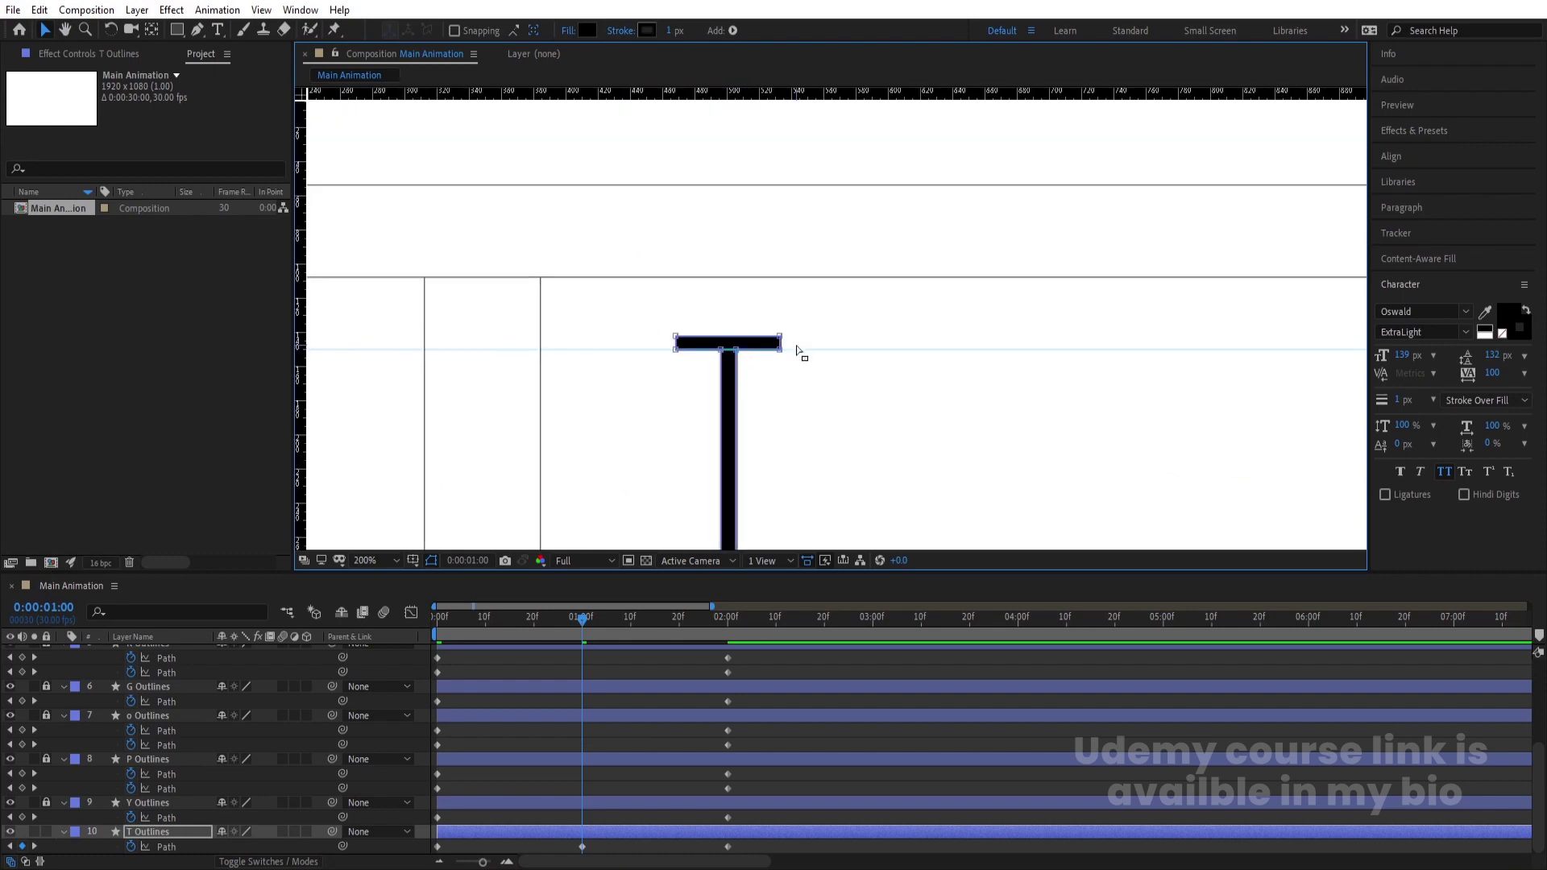
pyautogui.scroll(-6, 809, 345)
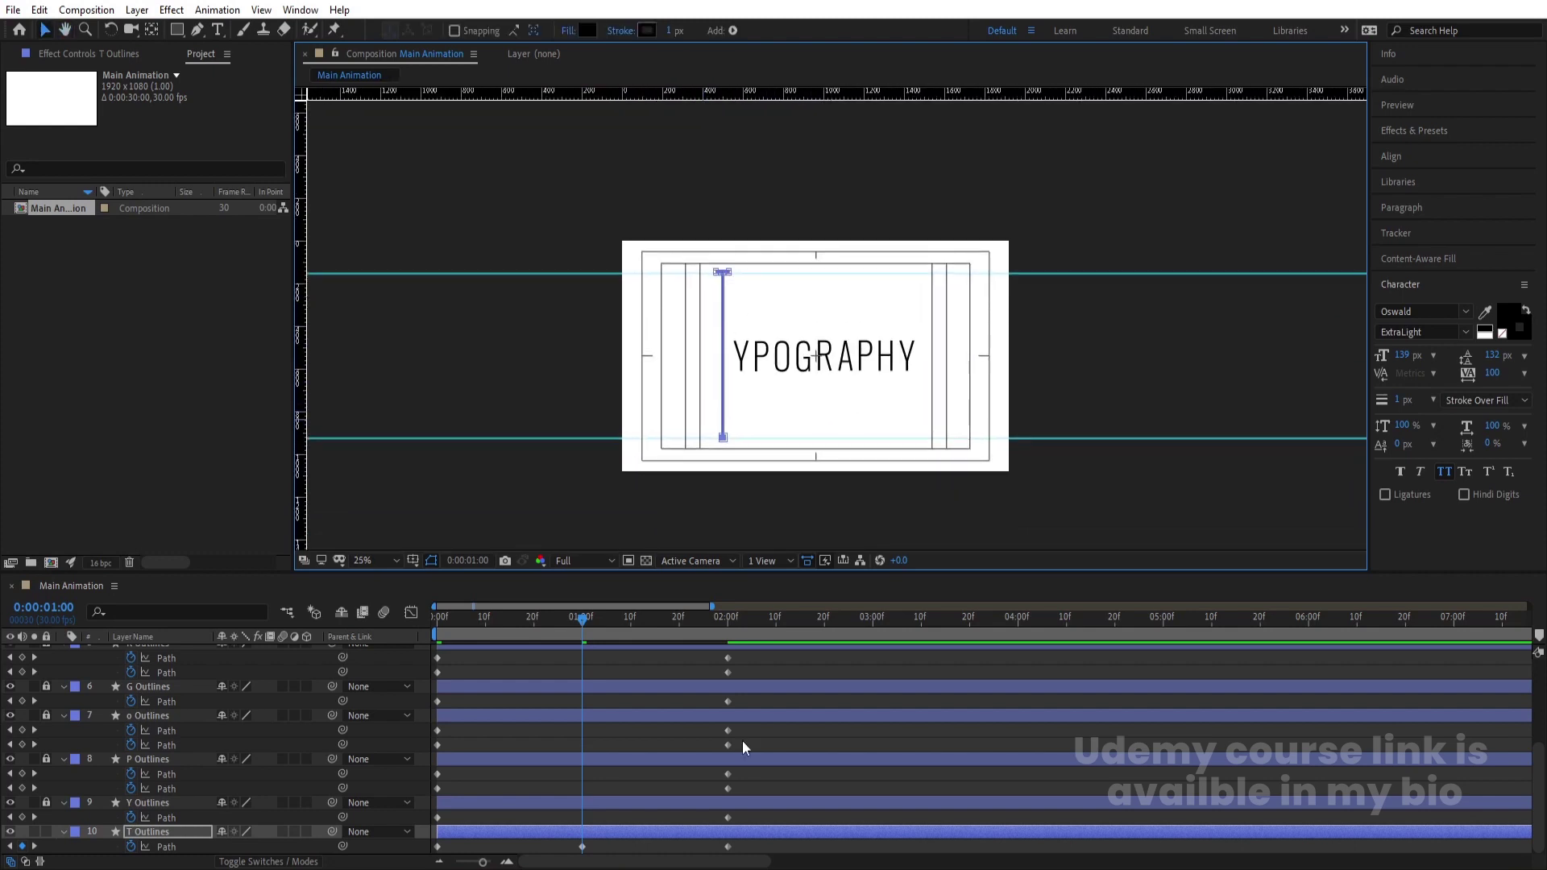
pyautogui.click(614, 798)
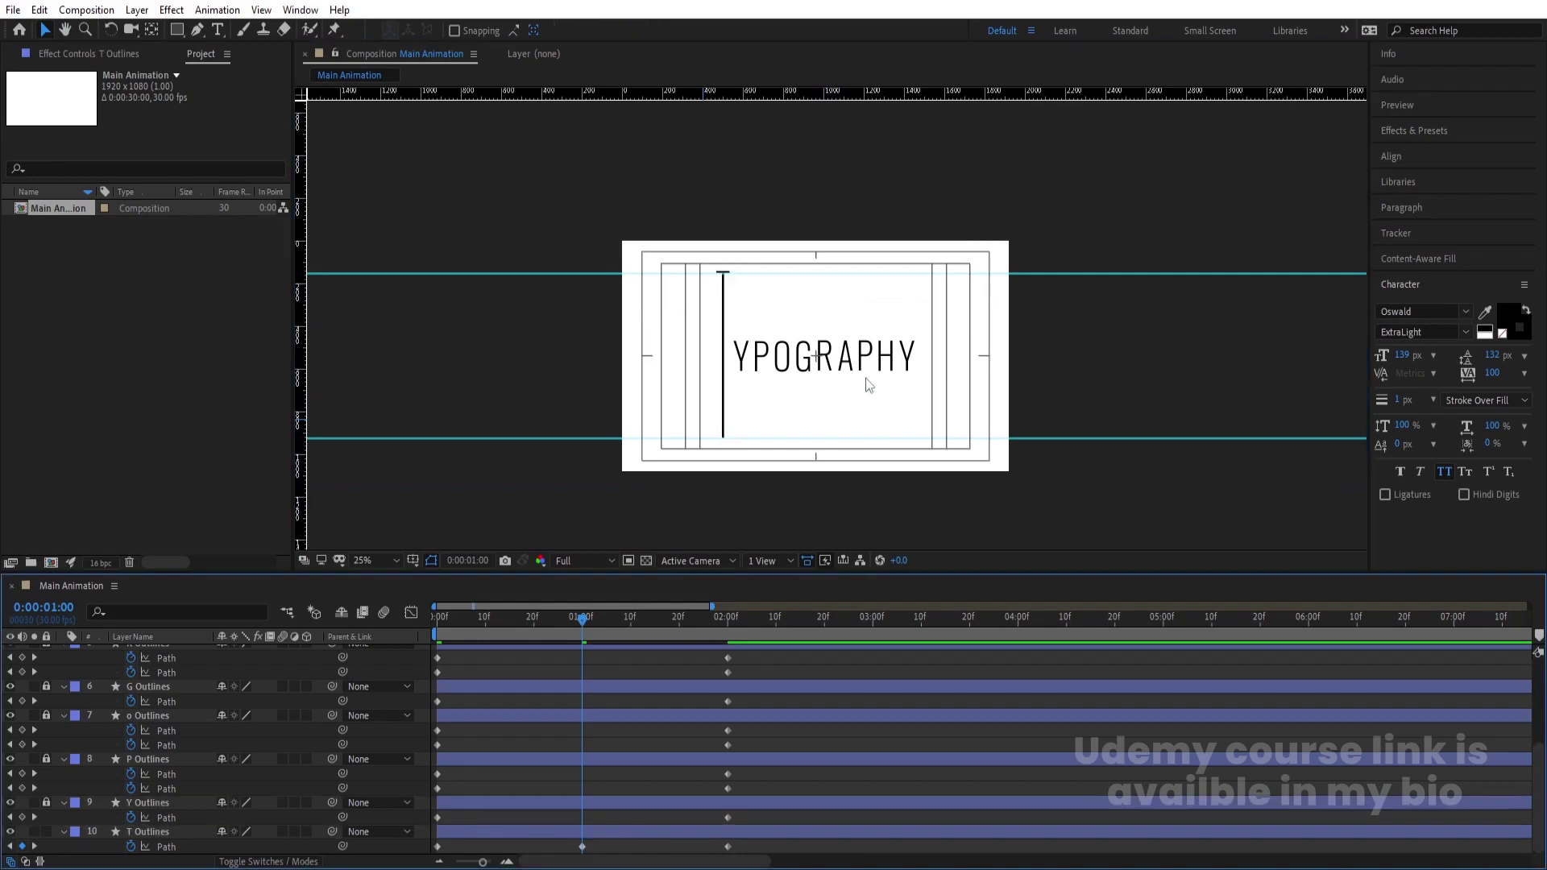
# Step: Unlock Y Outlines, add a Path keyframe at 1 second and stretch the Y's arms and stem to the two guides
pyautogui.scroll(1, 742, 360)
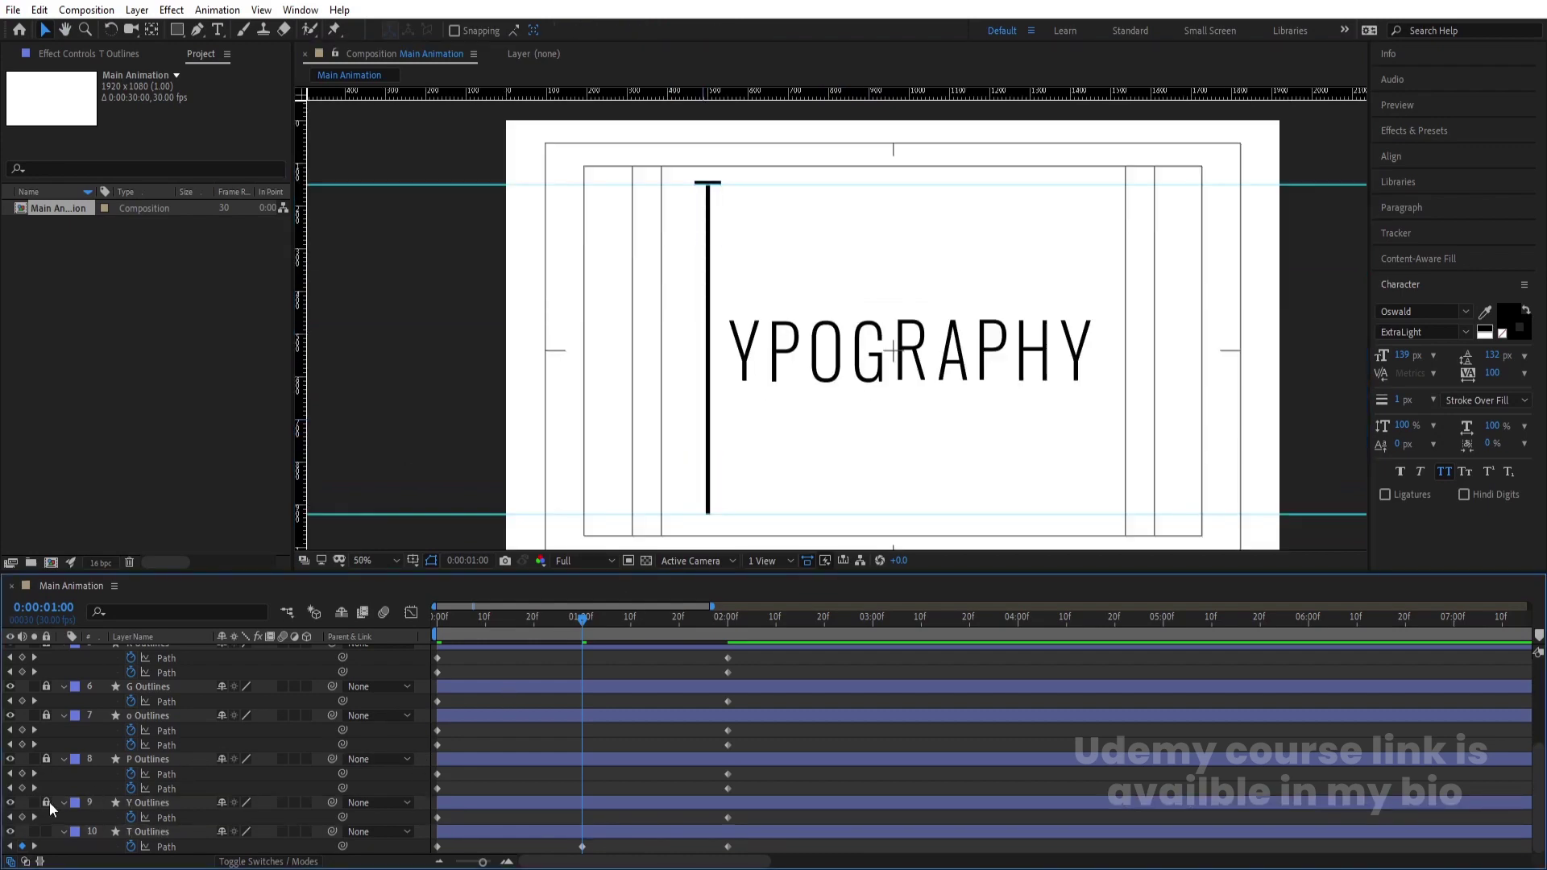
pyautogui.click(149, 801)
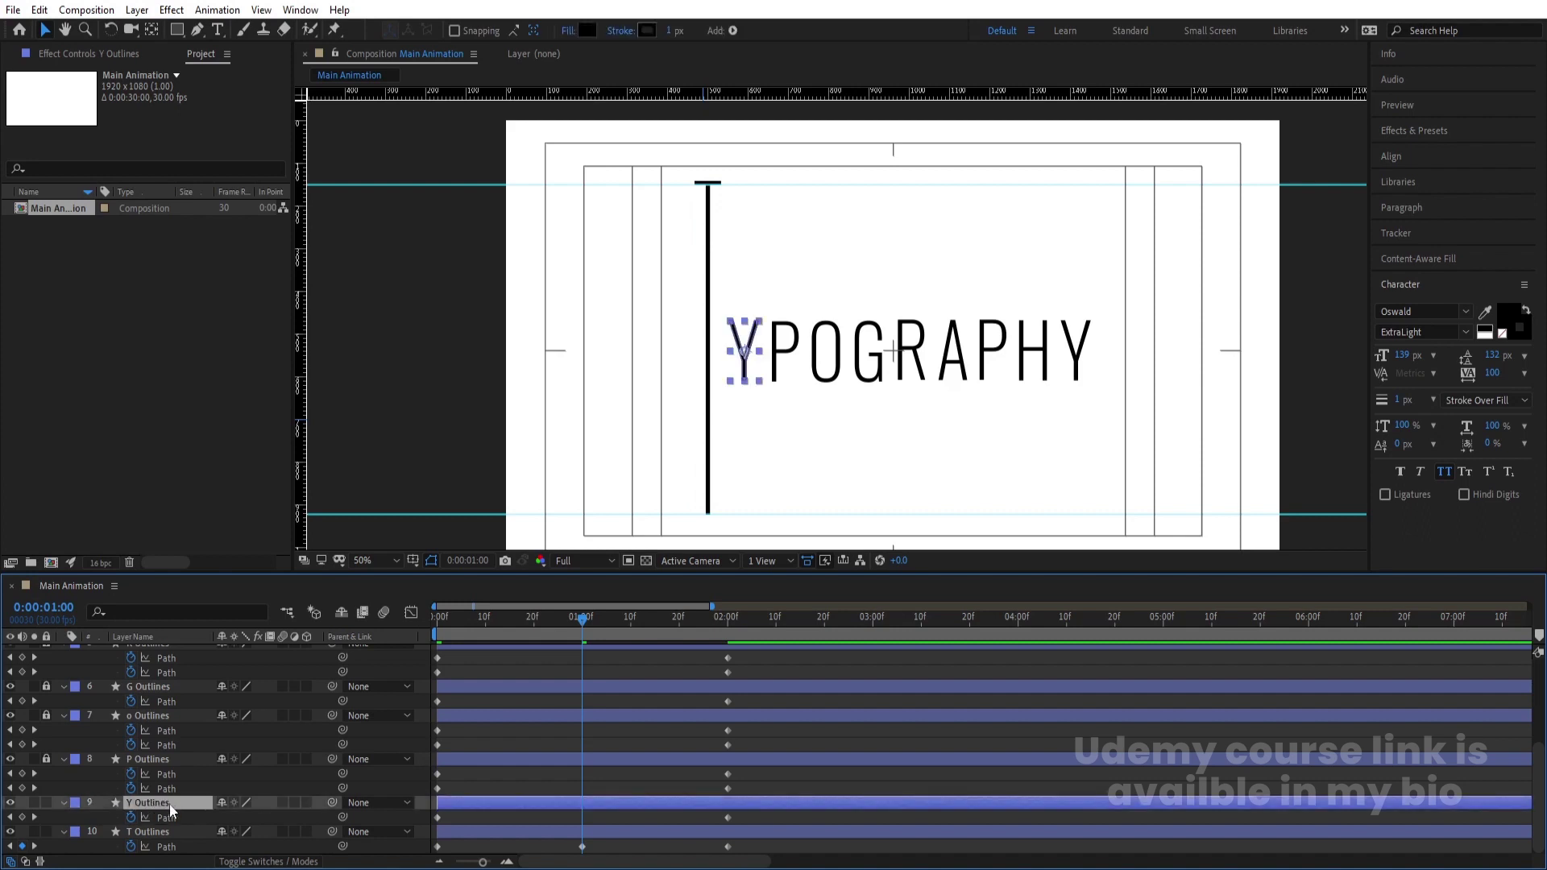
pyautogui.click(22, 818)
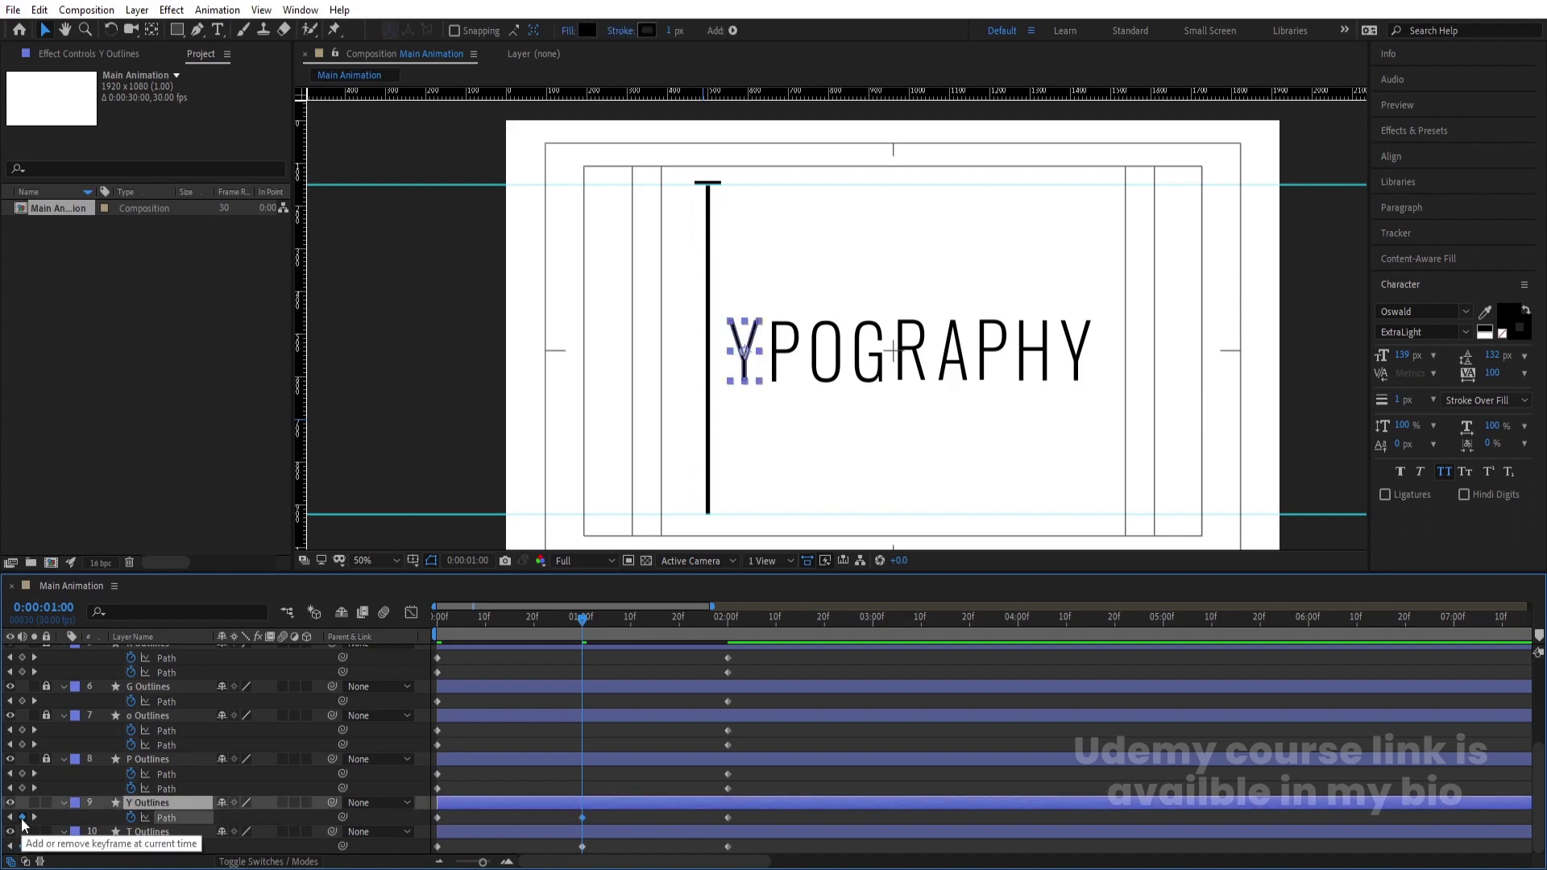
pyautogui.scroll(2, 732, 312)
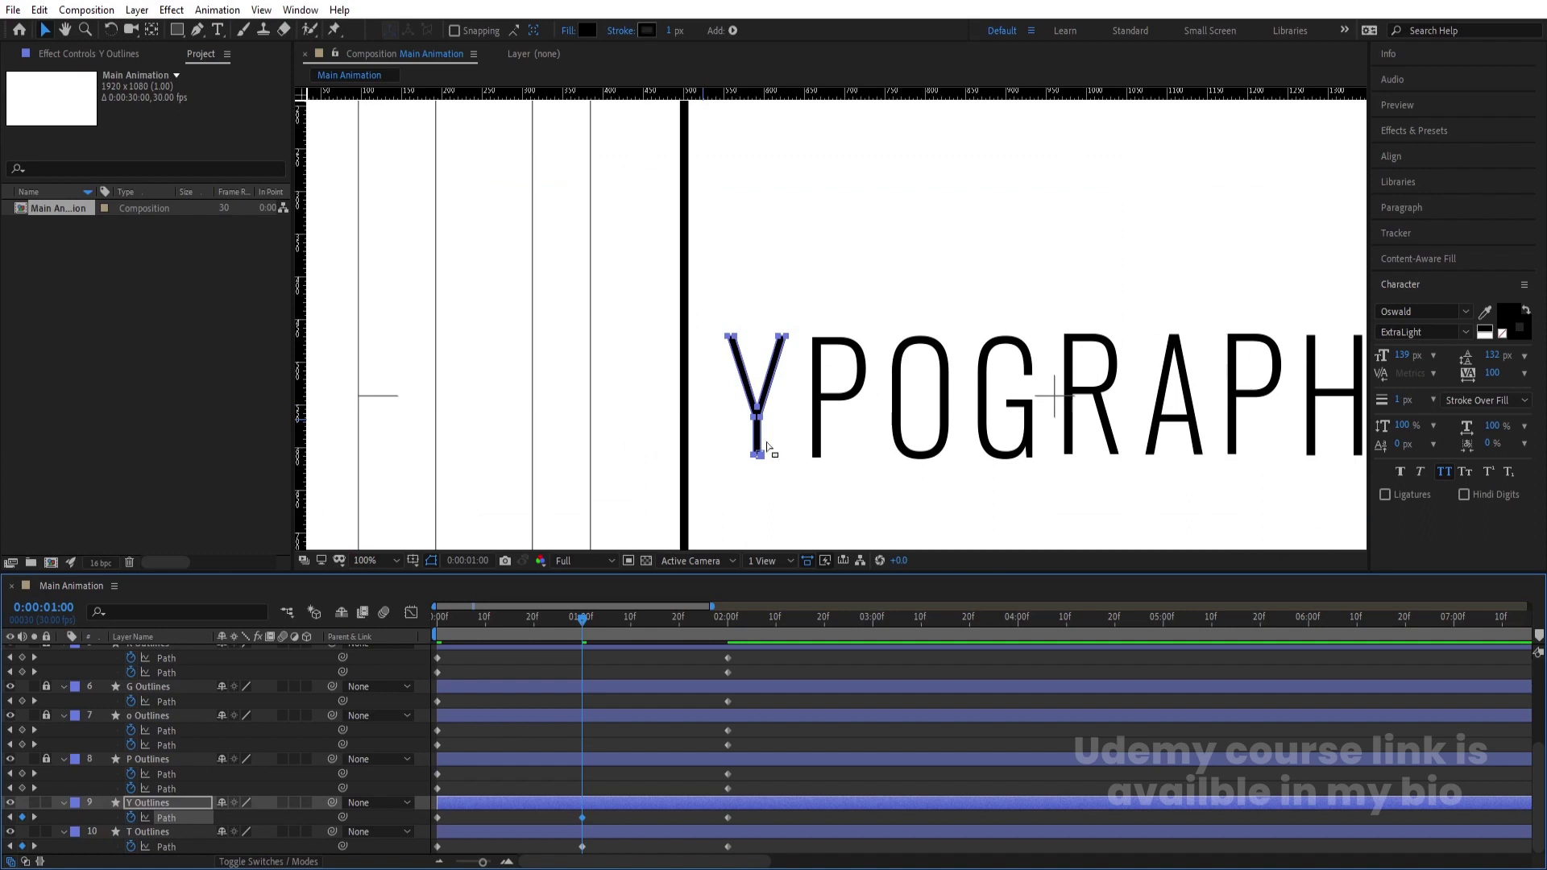
pyautogui.moveTo(728, 411); pyautogui.dragTo(718, 356)
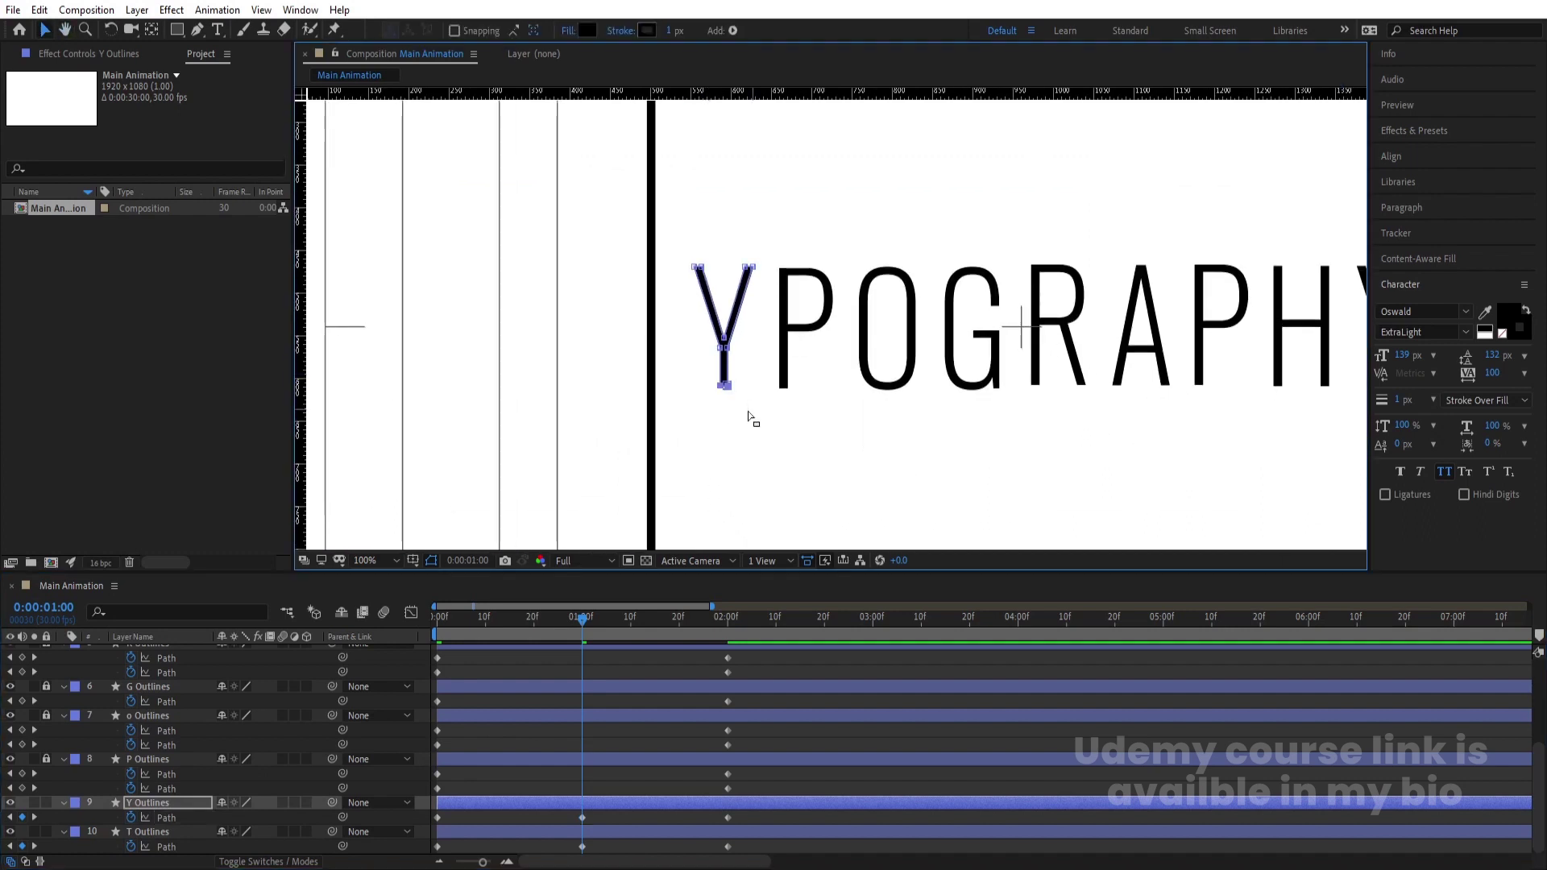
pyautogui.moveTo(749, 414); pyautogui.dragTo(713, 500)
pyautogui.press('v')
pyautogui.scroll(5, 767, 459)
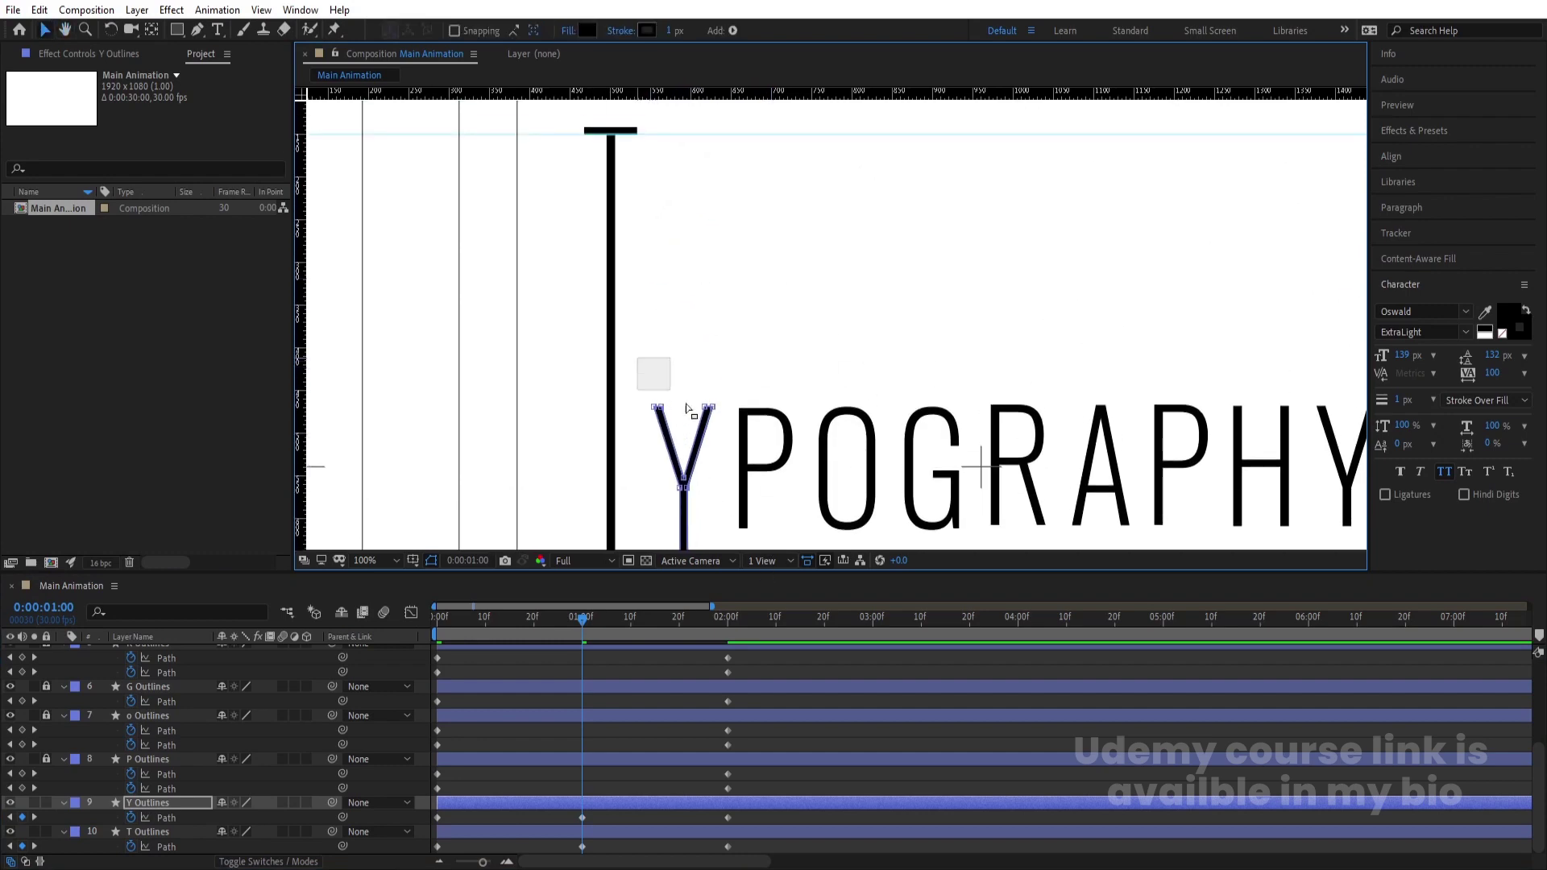
pyautogui.moveTo(712, 409); pyautogui.dragTo(738, 145)
pyautogui.scroll(-2, 715, 332)
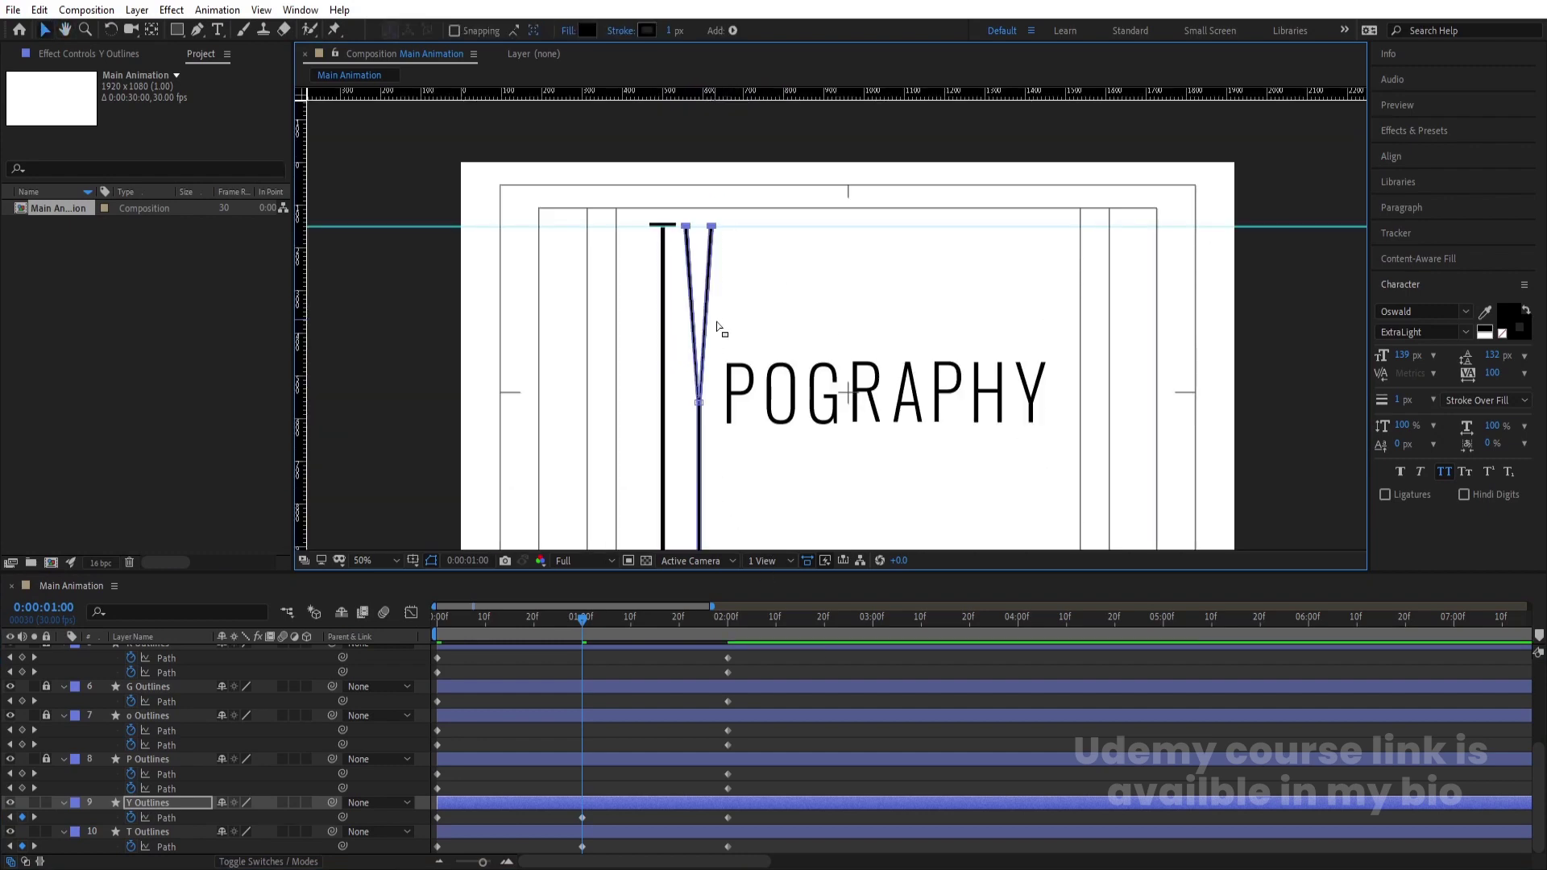
pyautogui.click(578, 761)
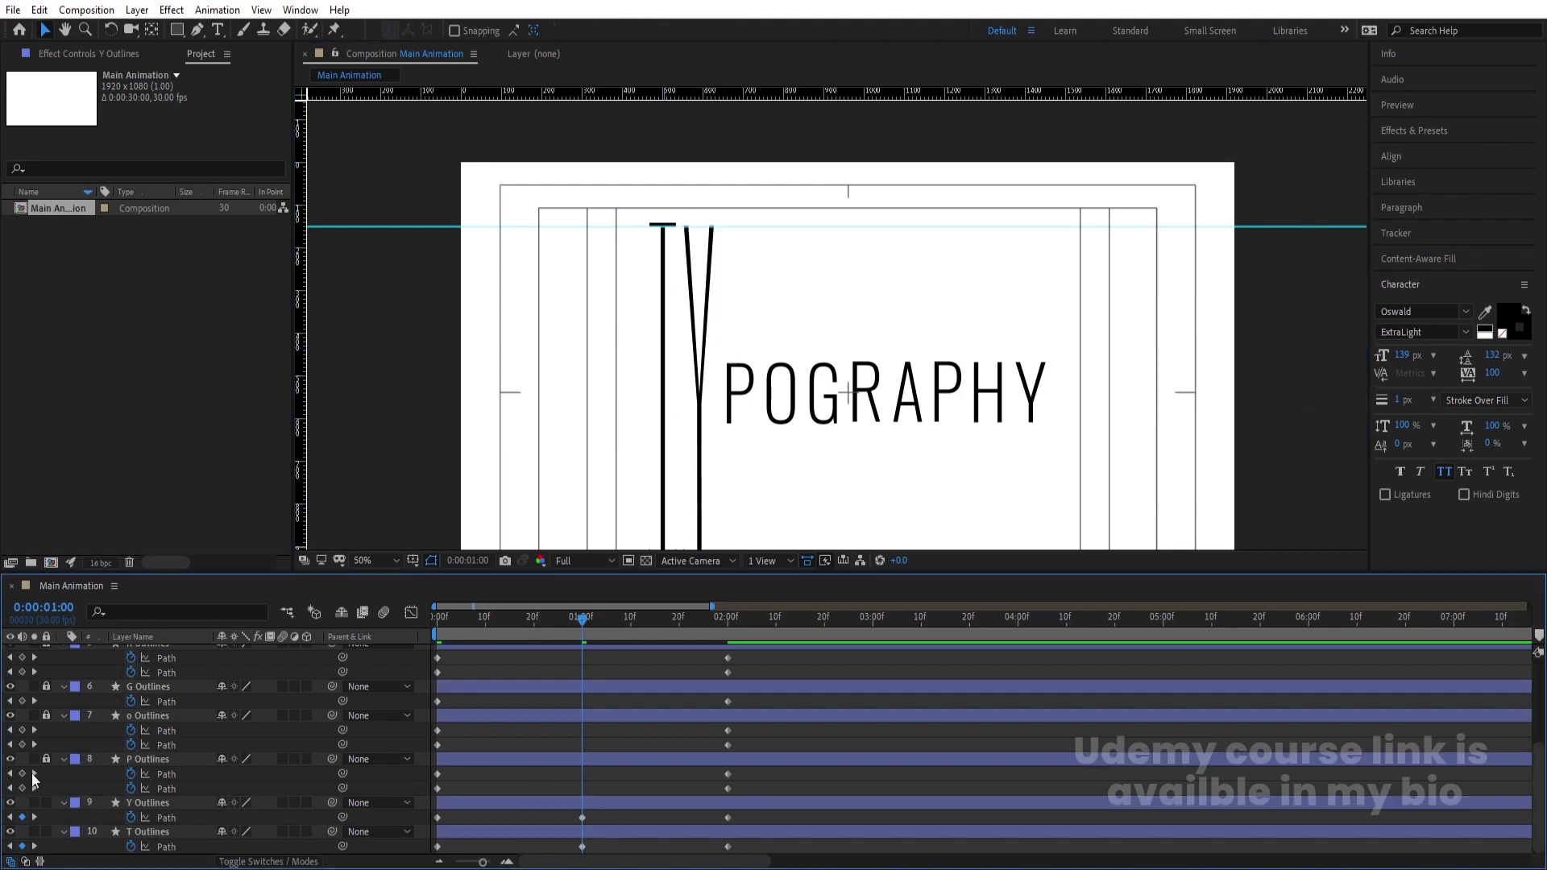
# Step: Unlock P Outlines, keyframe both paths at 1 second, and move the bowl to the upper guide and the stem's foot to the lower guide
pyautogui.click(46, 759)
pyautogui.click(22, 774)
pyautogui.click(22, 788)
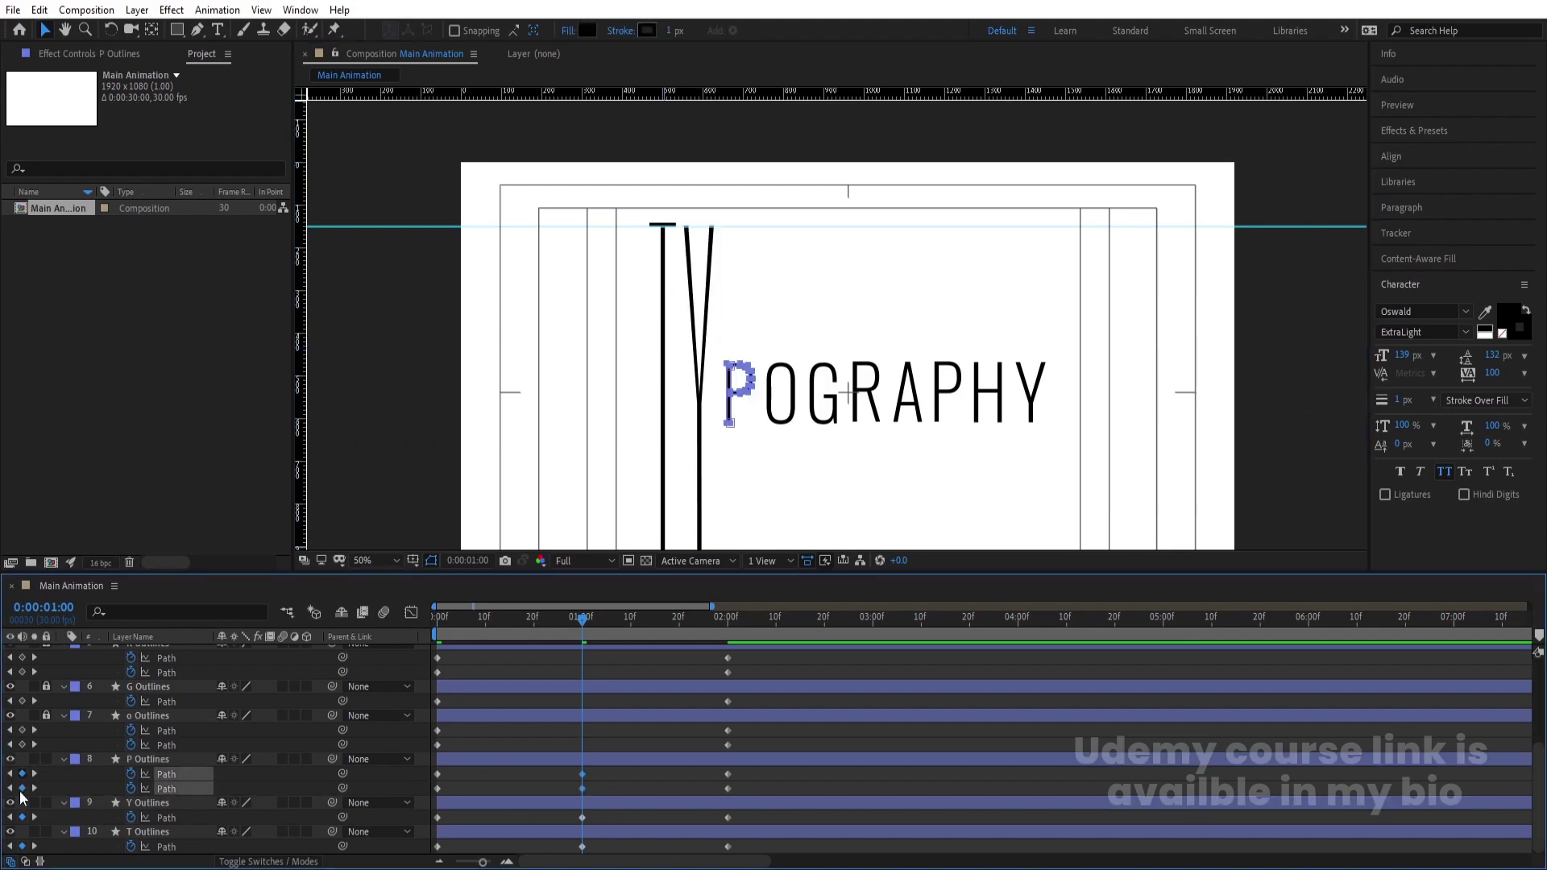
pyautogui.click(749, 369)
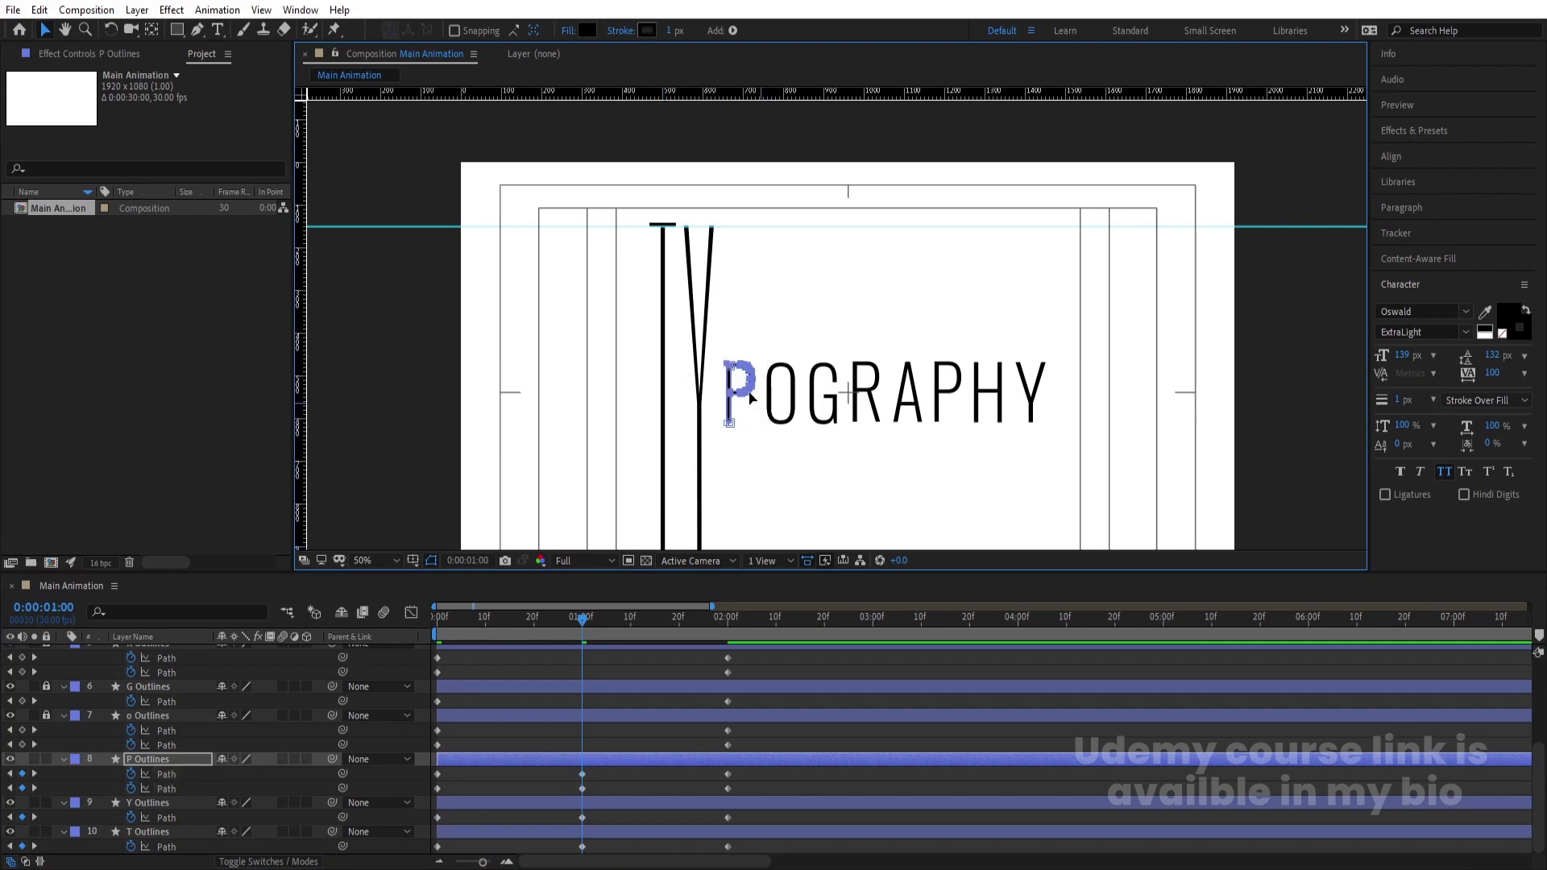
pyautogui.moveTo(748, 383); pyautogui.dragTo(755, 256)
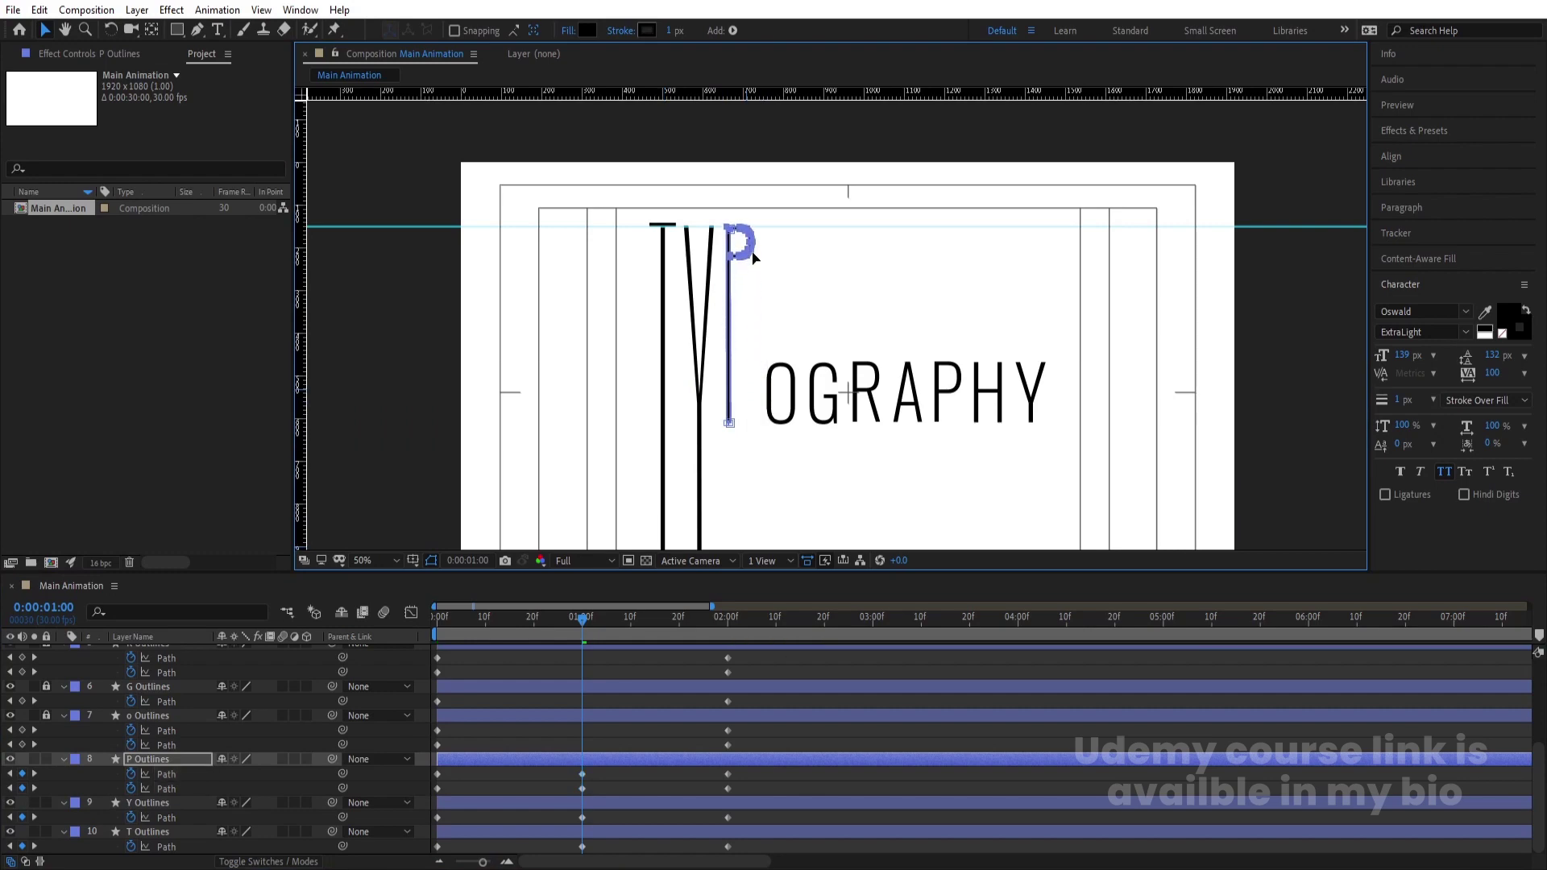
pyautogui.moveTo(748, 467); pyautogui.dragTo(676, 409)
pyautogui.moveTo(736, 288); pyautogui.dragTo(715, 387)
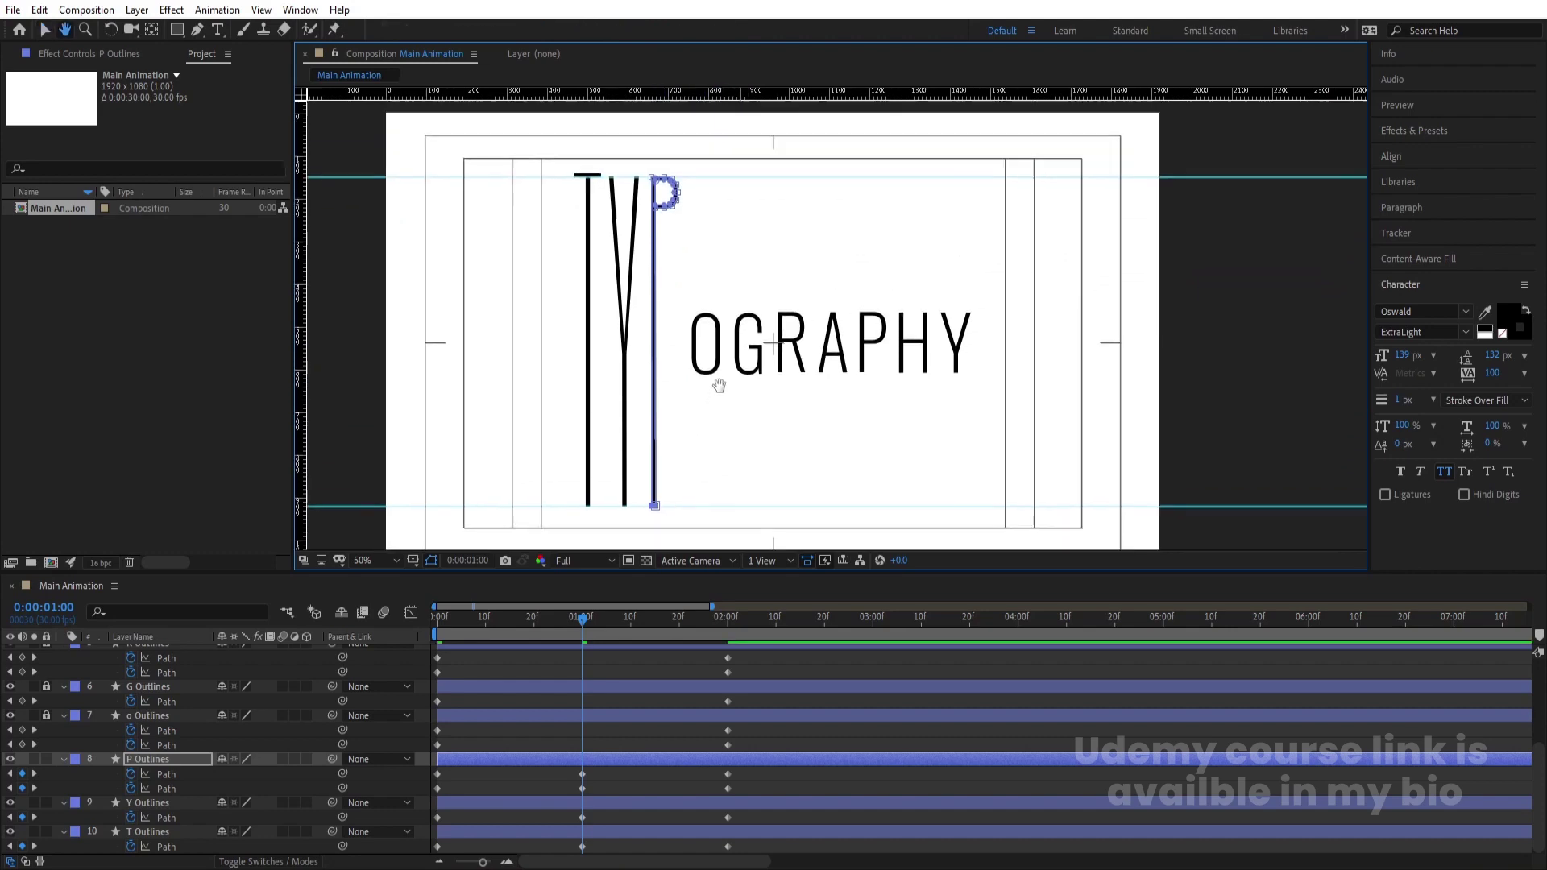
pyautogui.click(582, 721)
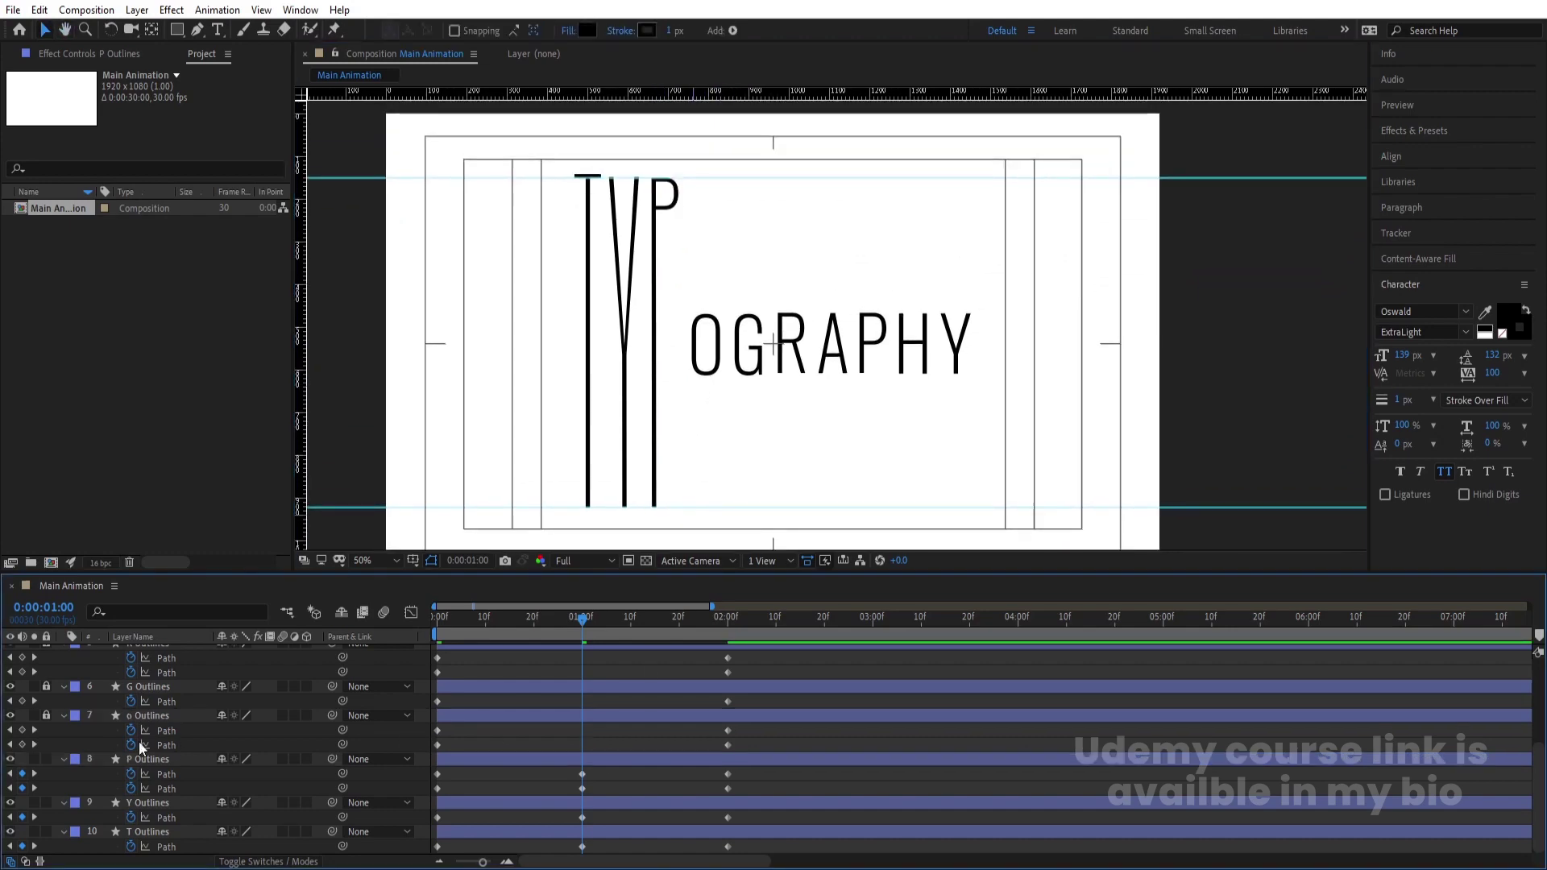
# Step: Unlock o Outlines, keyframe both paths at 1 second and stretch the O's upper and lower curves to the guides
pyautogui.click(46, 716)
pyautogui.click(21, 730)
pyautogui.click(22, 744)
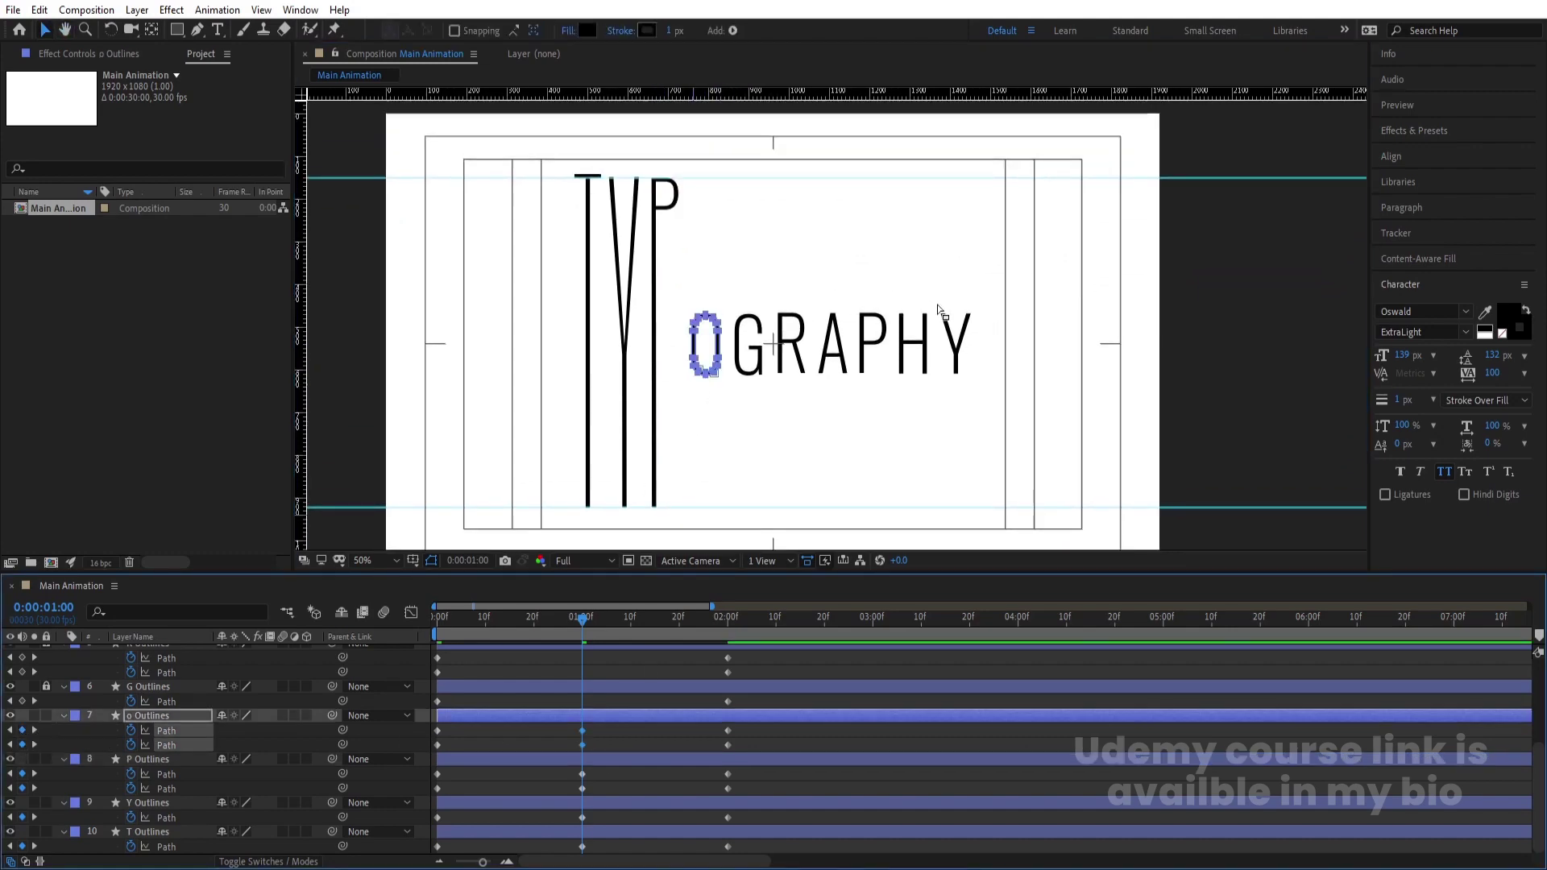
pyautogui.moveTo(742, 345); pyautogui.dragTo(735, 199)
pyautogui.moveTo(667, 327); pyautogui.dragTo(722, 511)
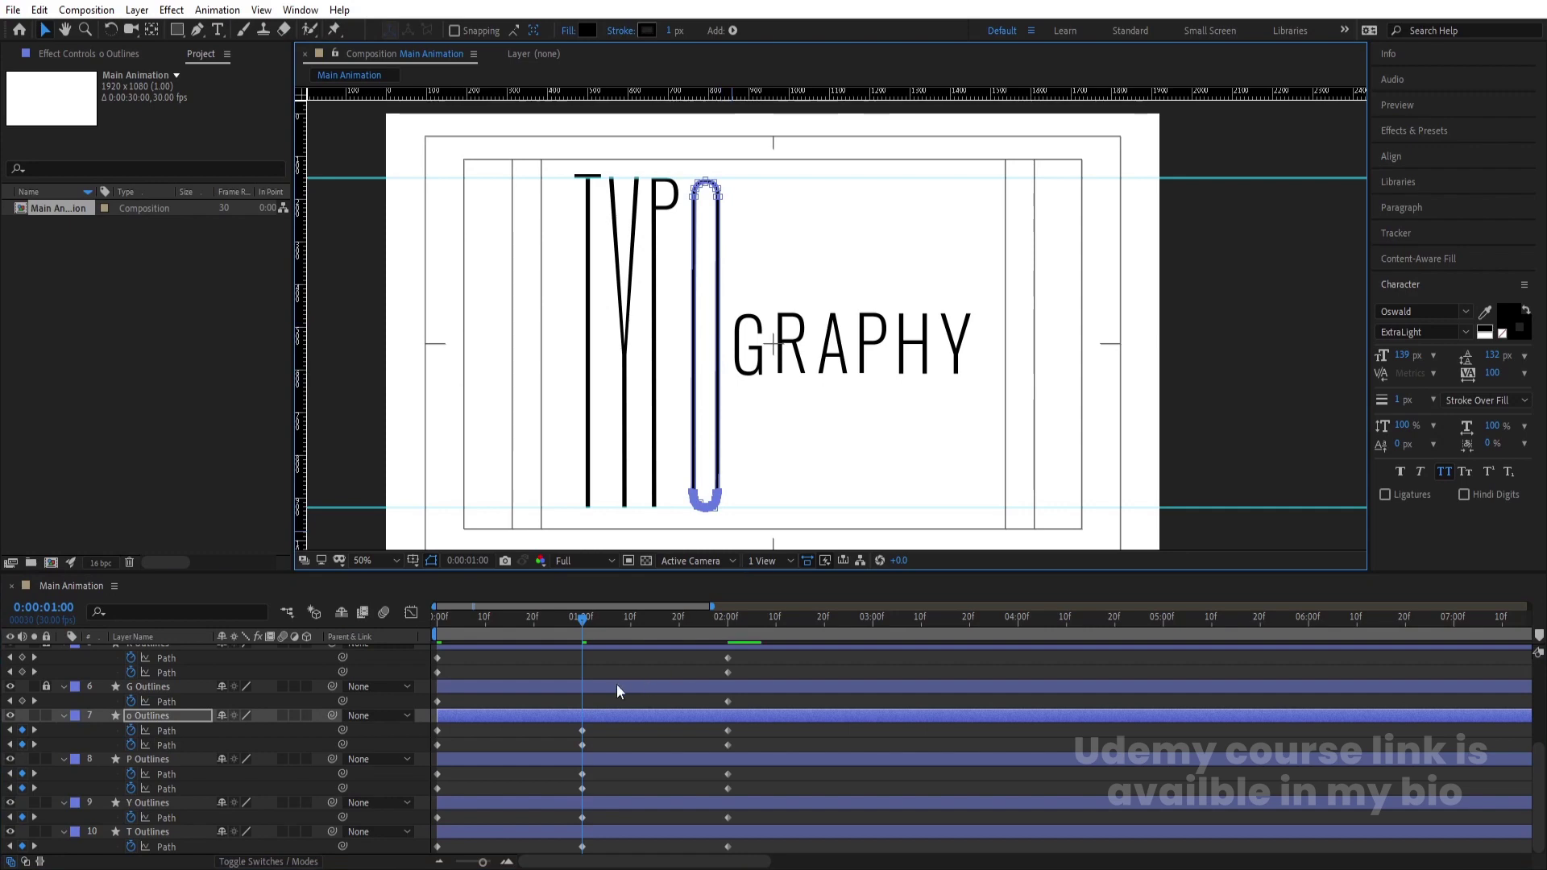
# Step: Unlock G Outlines, add a Path keyframe at 1 second and stretch the G's upper and lower parts to the guides
pyautogui.click(121, 686)
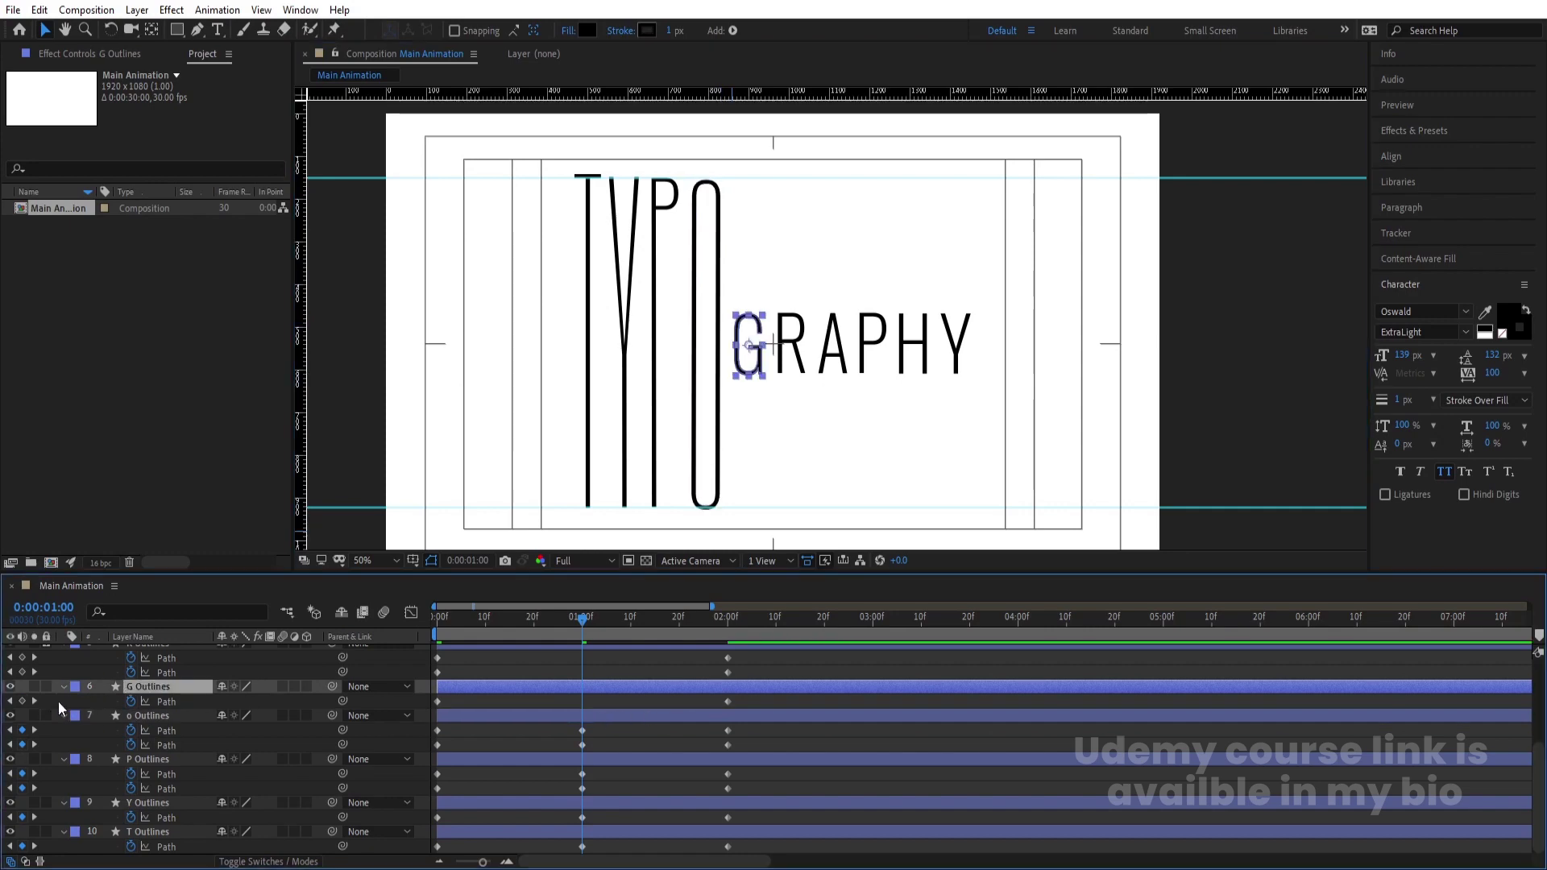
pyautogui.click(22, 701)
pyautogui.moveTo(719, 294); pyautogui.dragTo(772, 200)
pyautogui.moveTo(714, 324); pyautogui.dragTo(766, 495)
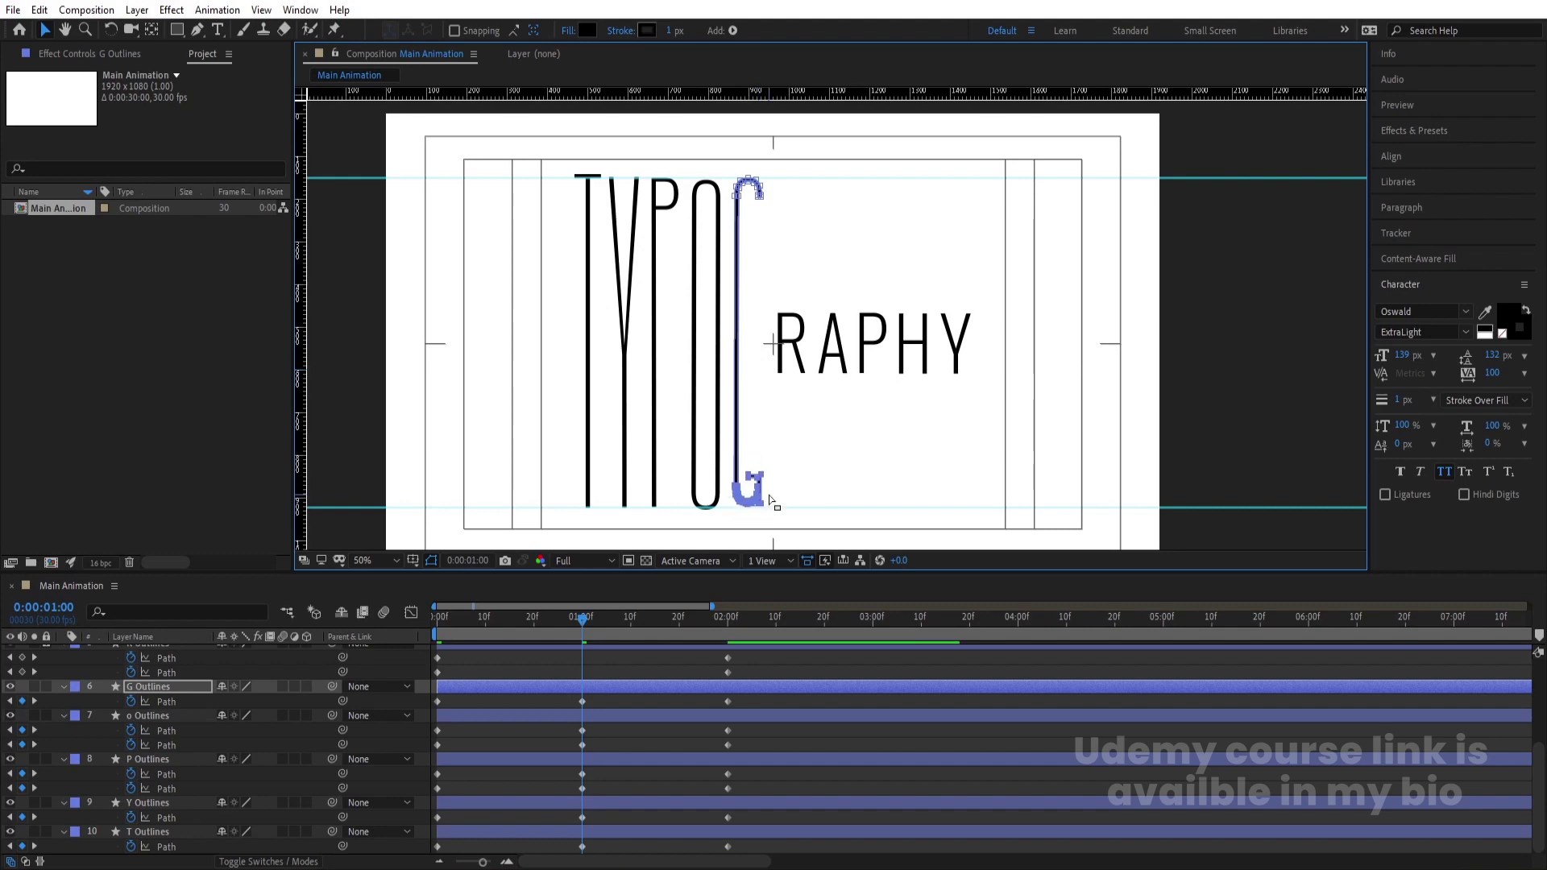
# Step: Unlock R Outlines and add keyframes at 1 second for both of its paths
pyautogui.scroll(1, 598, 683)
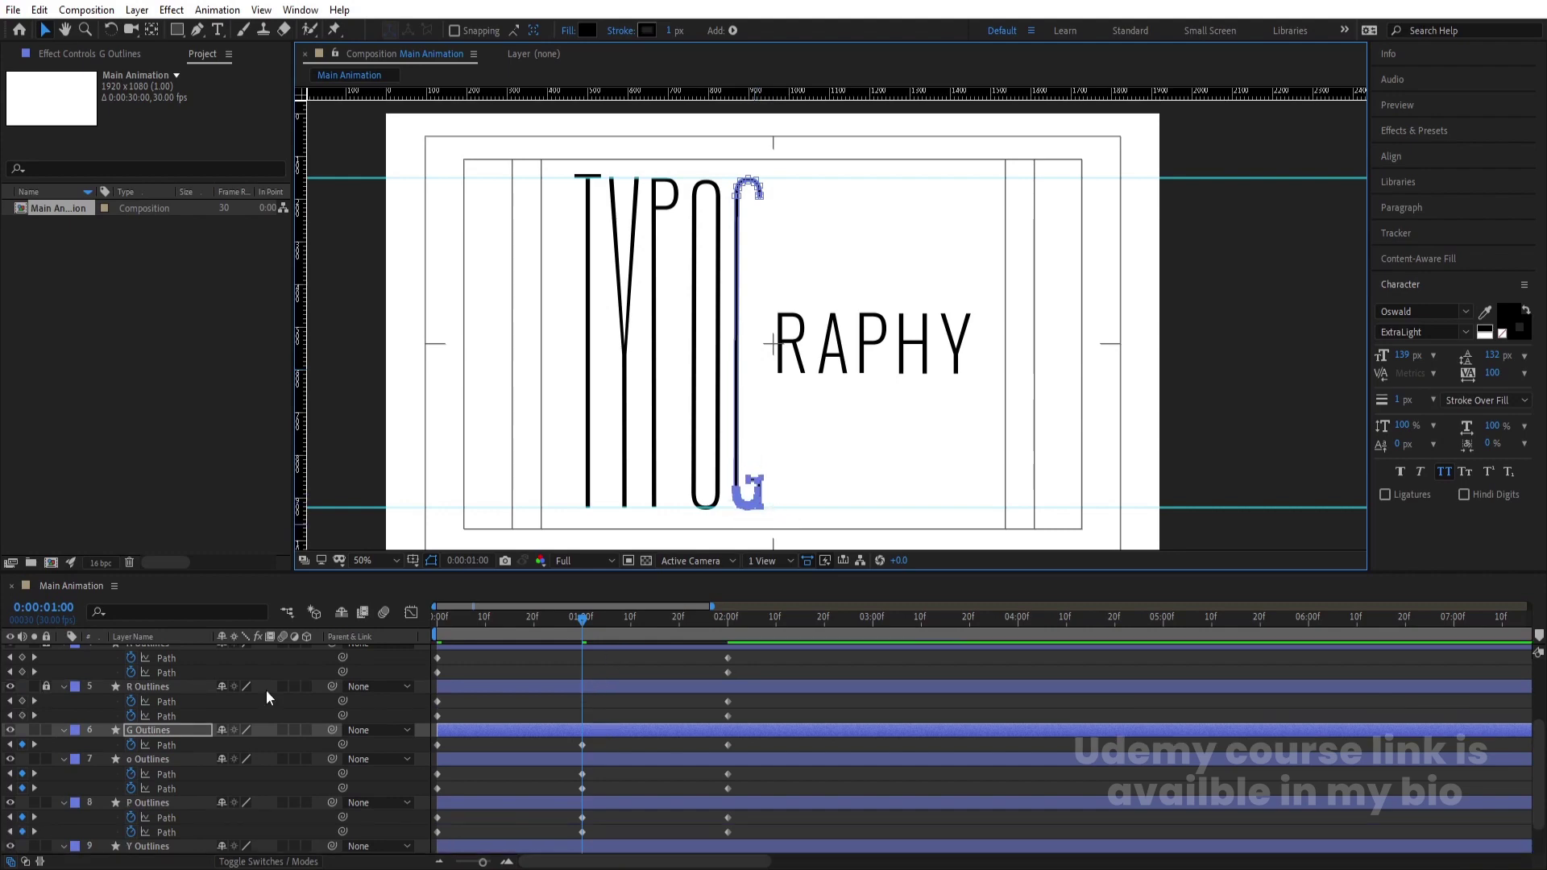
pyautogui.click(46, 687)
pyautogui.click(153, 687)
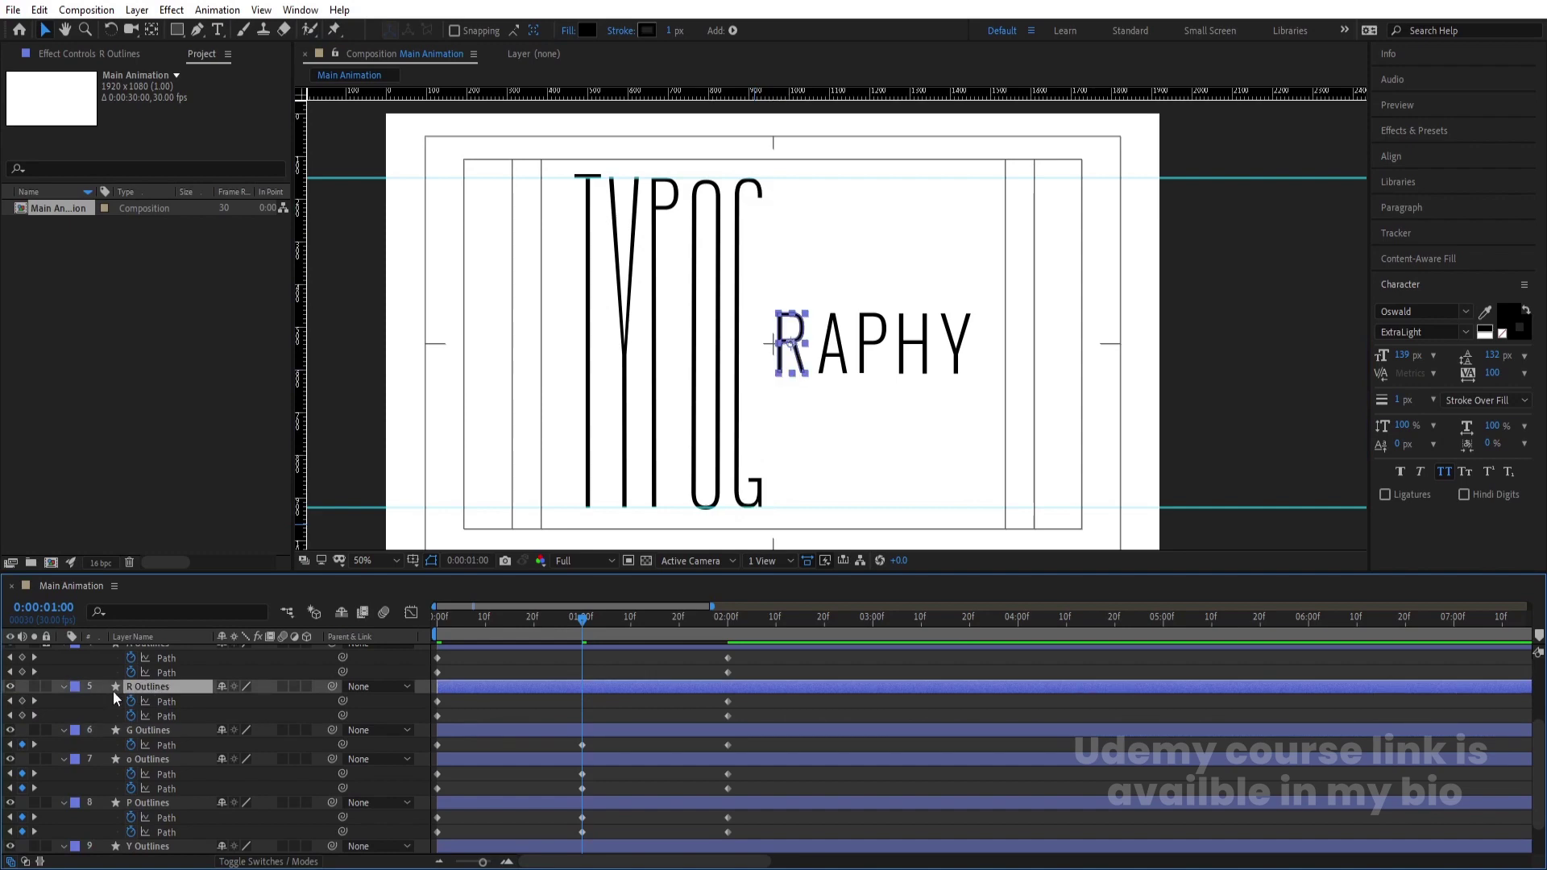
pyautogui.click(21, 701)
pyautogui.click(22, 715)
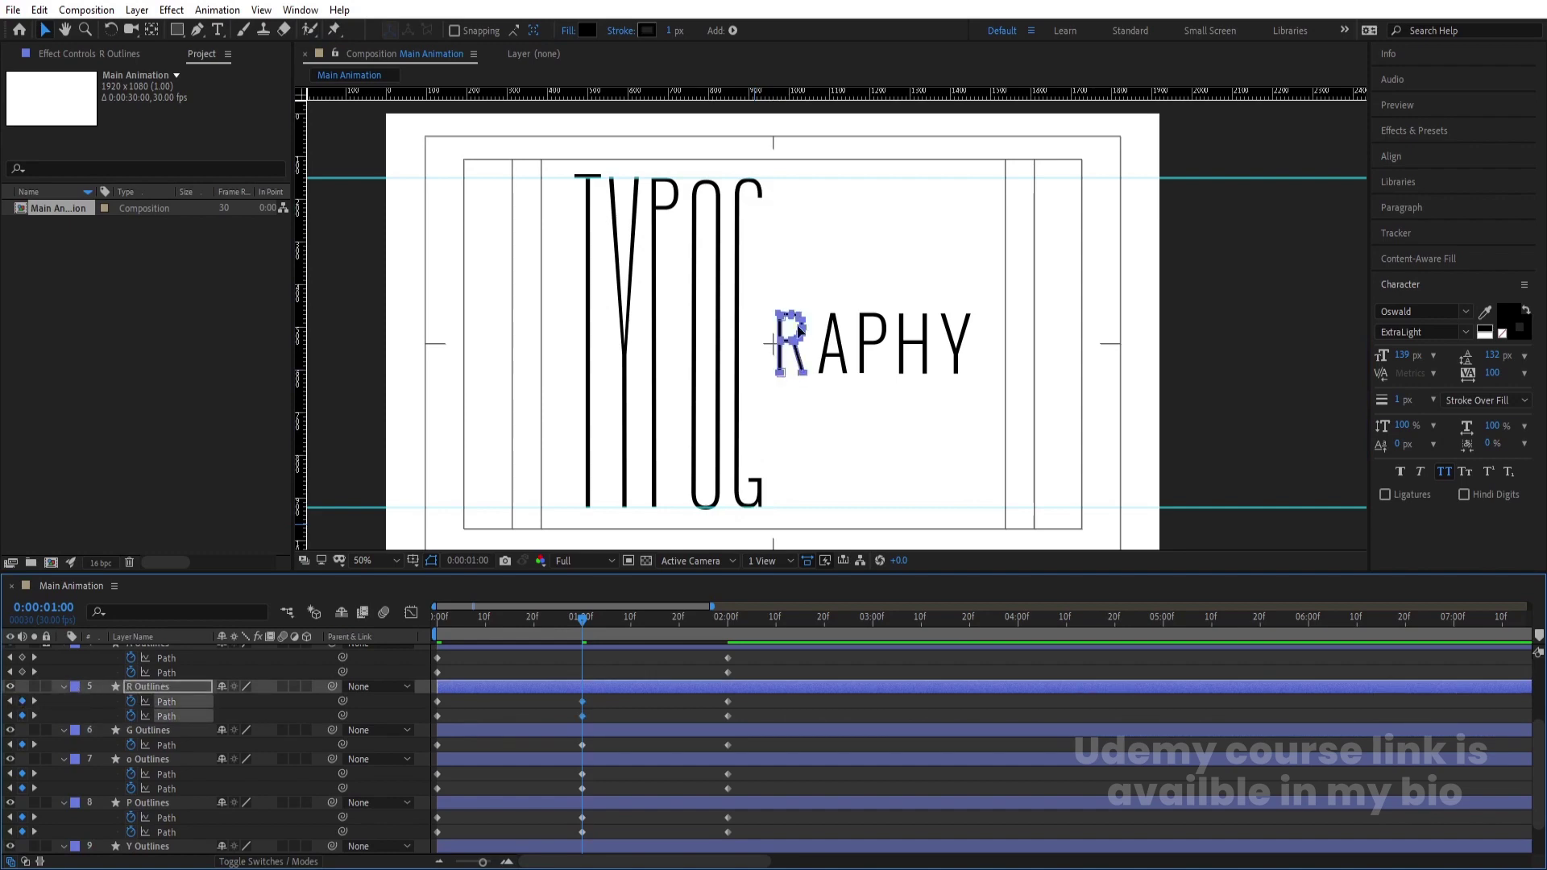
# Step: Move the R's bowl up to the upper guide and the feet of both its legs down to the lower guide
pyautogui.moveTo(777, 310); pyautogui.dragTo(818, 367)
pyautogui.hotkey('shift', 'Up')
pyautogui.hotkey('shift', 'Up')
pyautogui.hotkey('shift', 'Up')
pyautogui.hotkey('shift', 'Up')
pyautogui.hotkey('shift', 'Up')
pyautogui.hotkey('shift', 'Up')
pyautogui.hotkey('shift', 'Up')
pyautogui.hotkey('shift', 'Up')
pyautogui.hotkey('shift', 'Up')
pyautogui.hotkey('shift', 'Up')
pyautogui.hotkey('shift', 'Up')
pyautogui.hotkey('shift', 'Up')
pyautogui.hotkey('shift', 'Up')
pyautogui.hotkey('shift', 'Up')
pyautogui.hotkey('shift', 'Up')
pyautogui.hotkey('shift', 'Up')
pyautogui.hotkey('shift', 'Up')
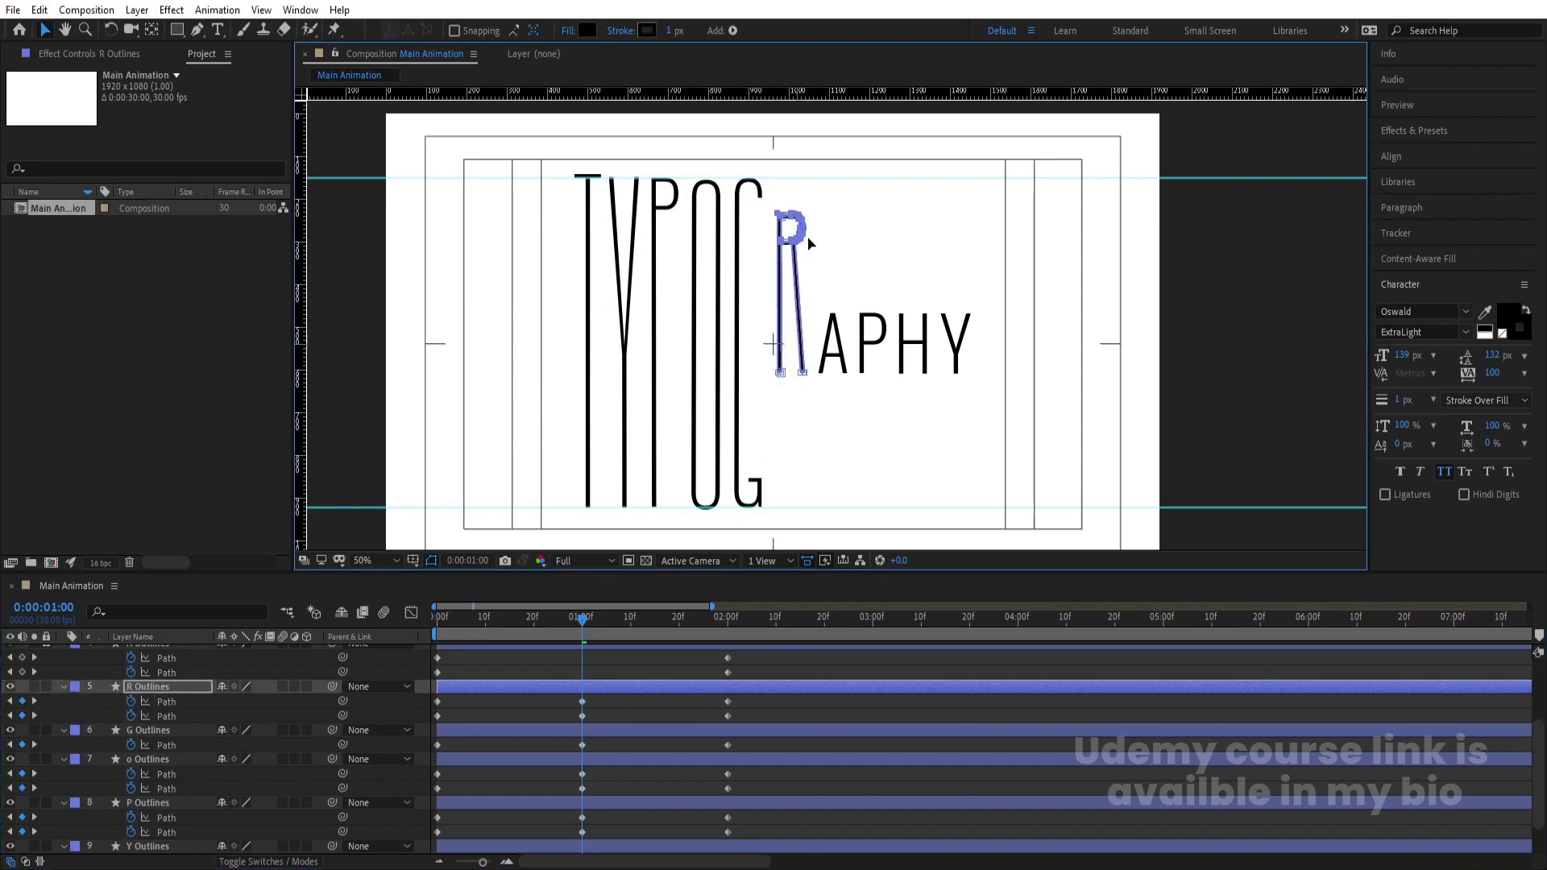
pyautogui.moveTo(769, 340); pyautogui.dragTo(804, 502)
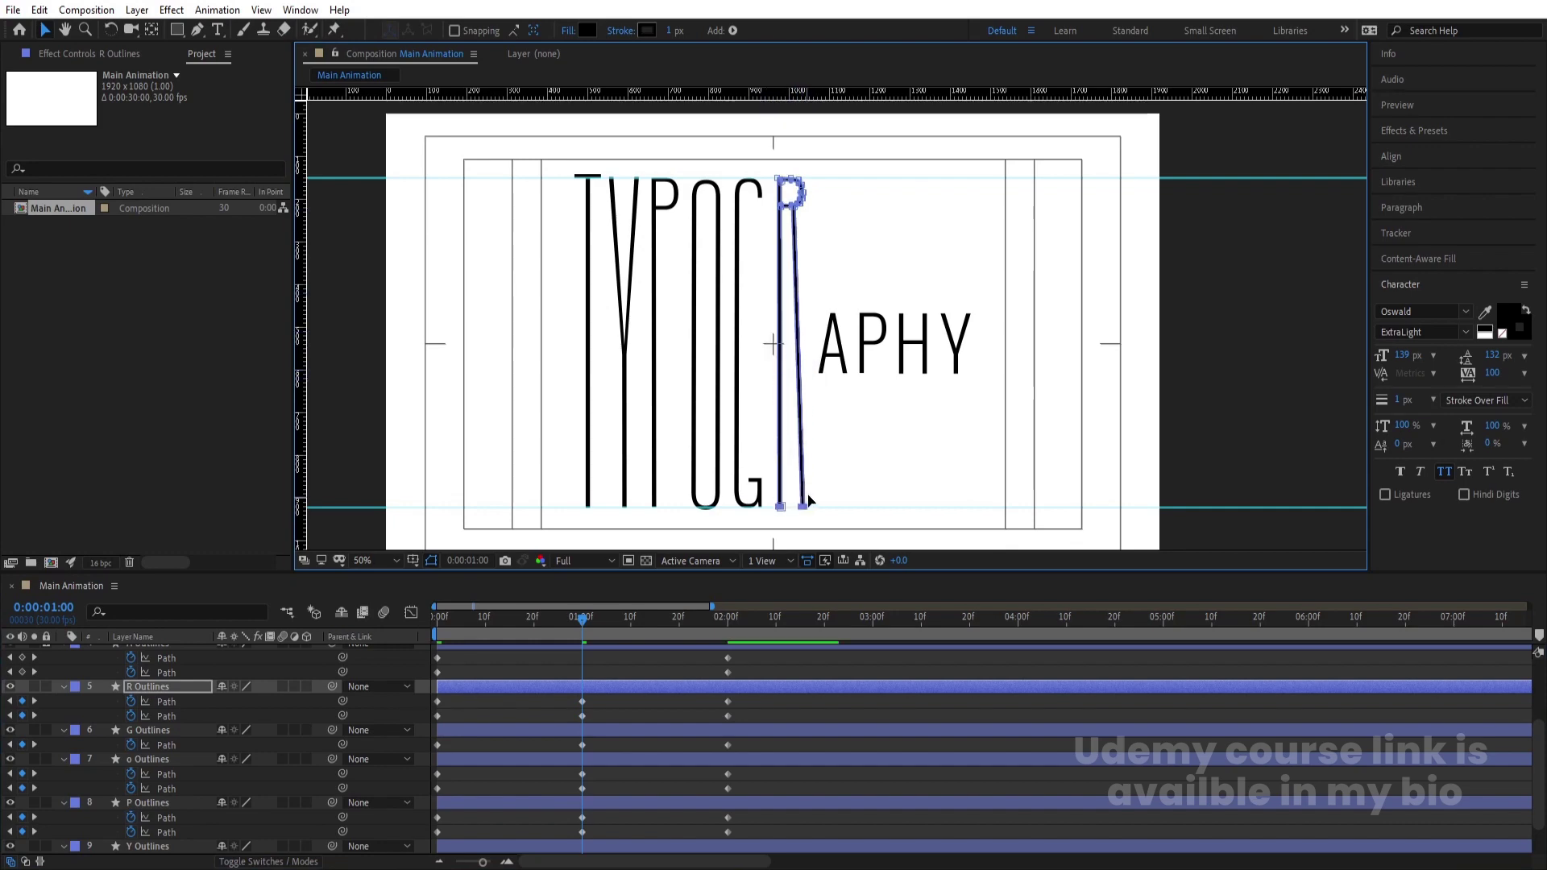
# Step: Unlock A Outlines, keyframe both paths at 1 second, and stretch the A's apex and base with crossbar to the guides
pyautogui.scroll(3, 86, 713)
pyautogui.click(46, 730)
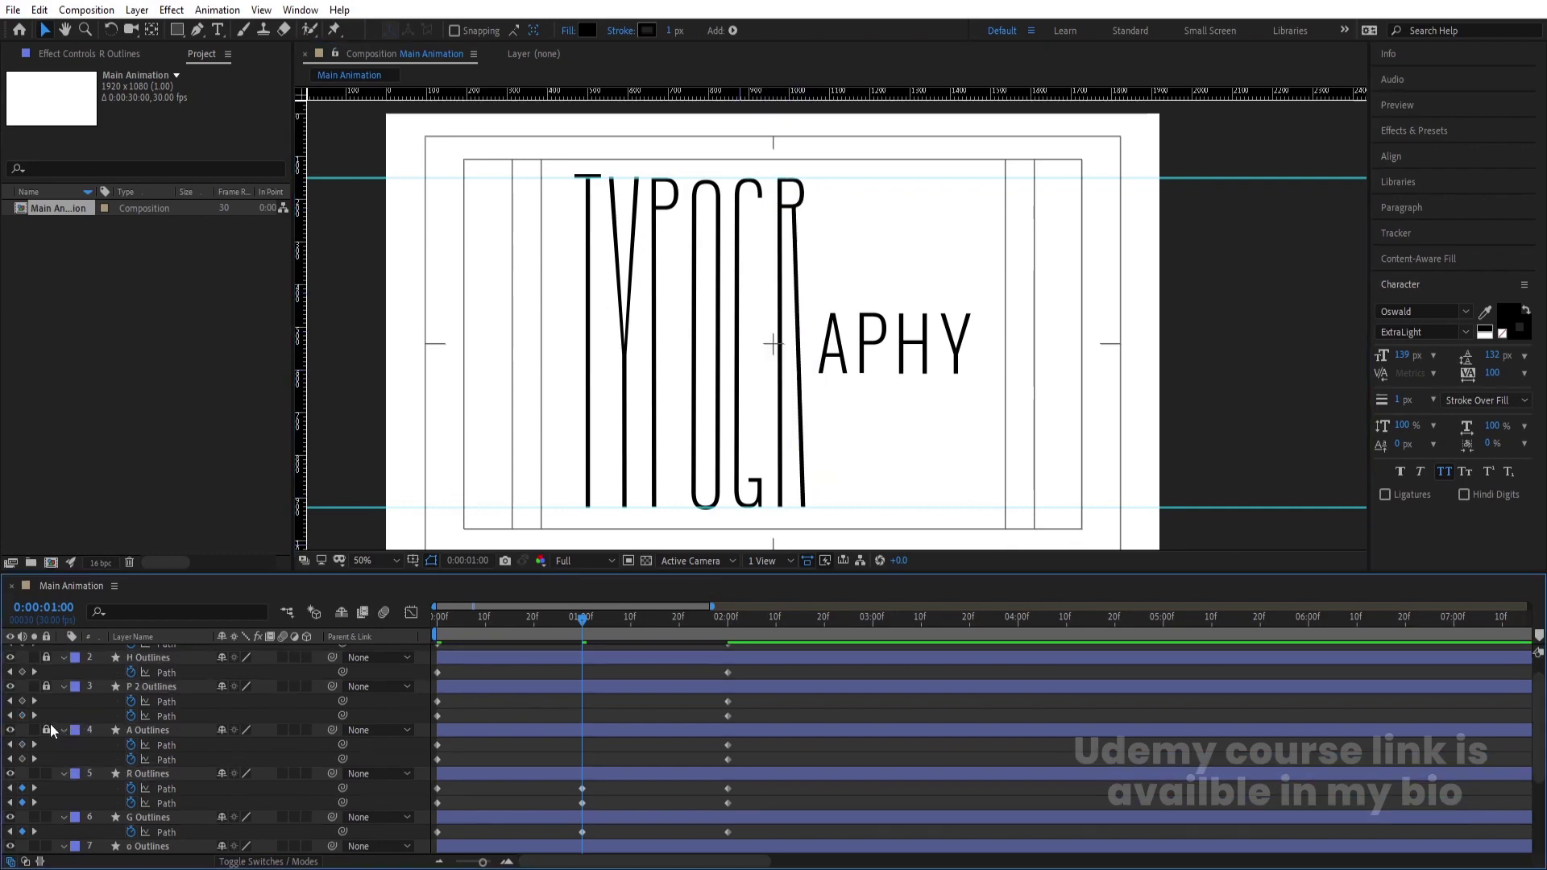
pyautogui.click(22, 745)
pyautogui.click(22, 759)
pyautogui.click(147, 730)
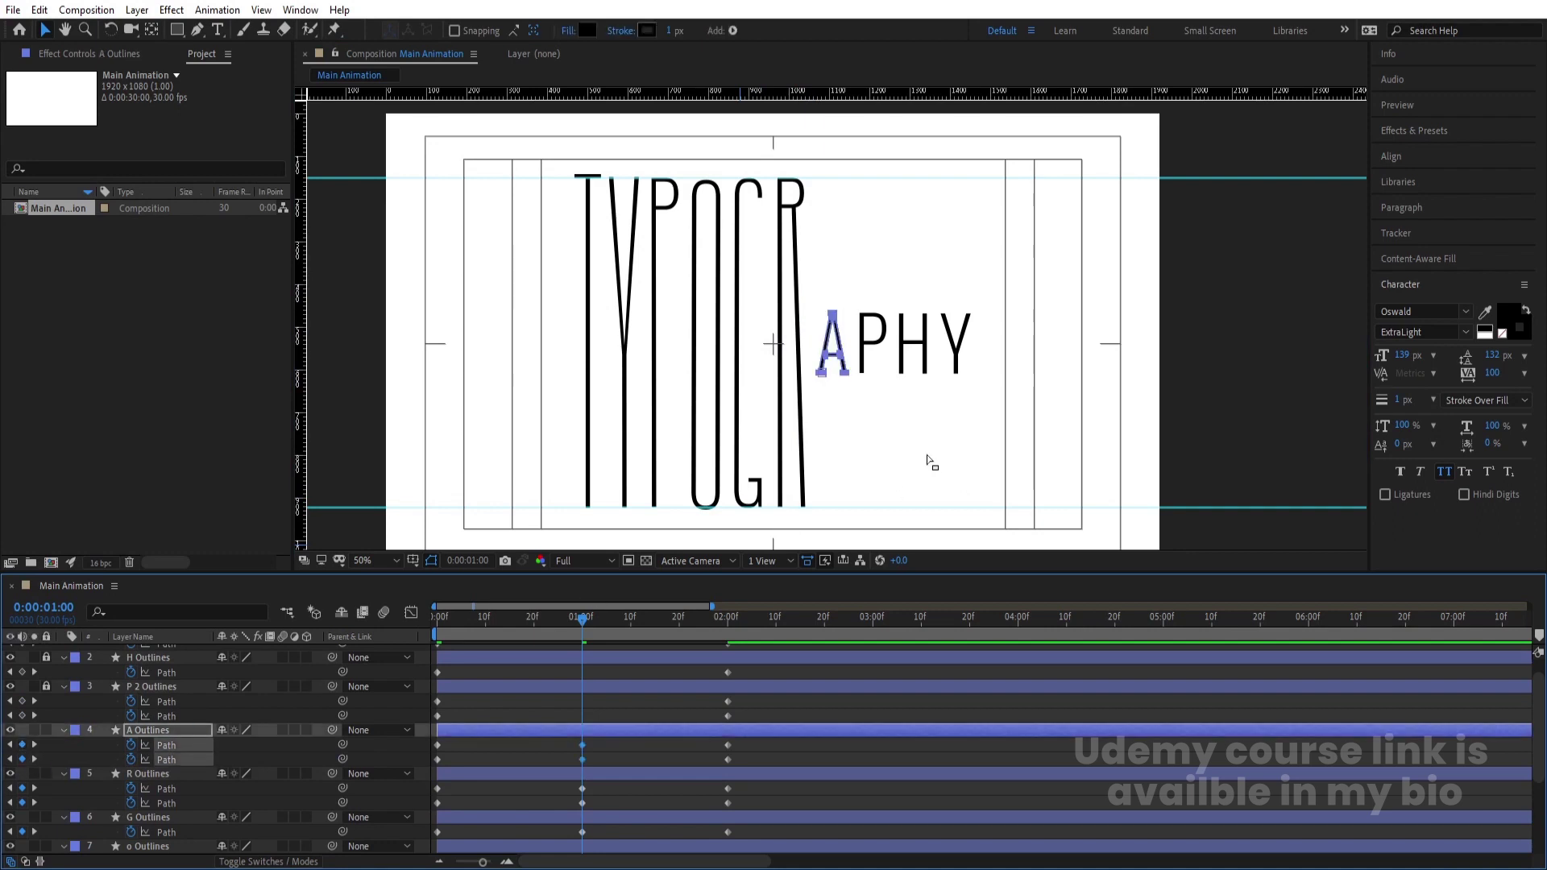
pyautogui.moveTo(807, 295); pyautogui.dragTo(843, 191)
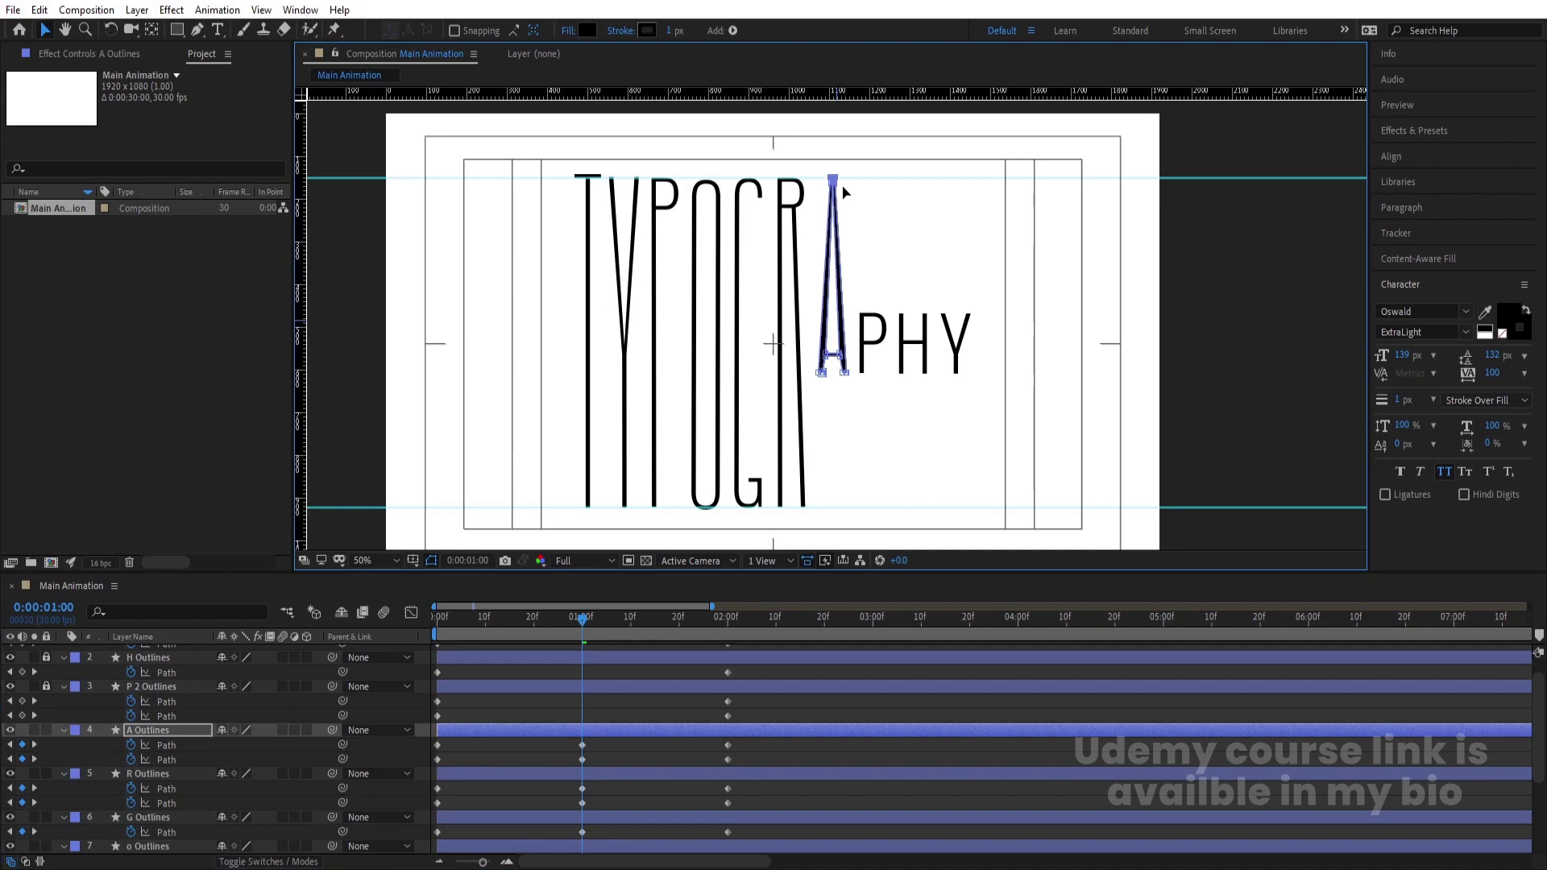
pyautogui.moveTo(806, 332); pyautogui.dragTo(844, 540)
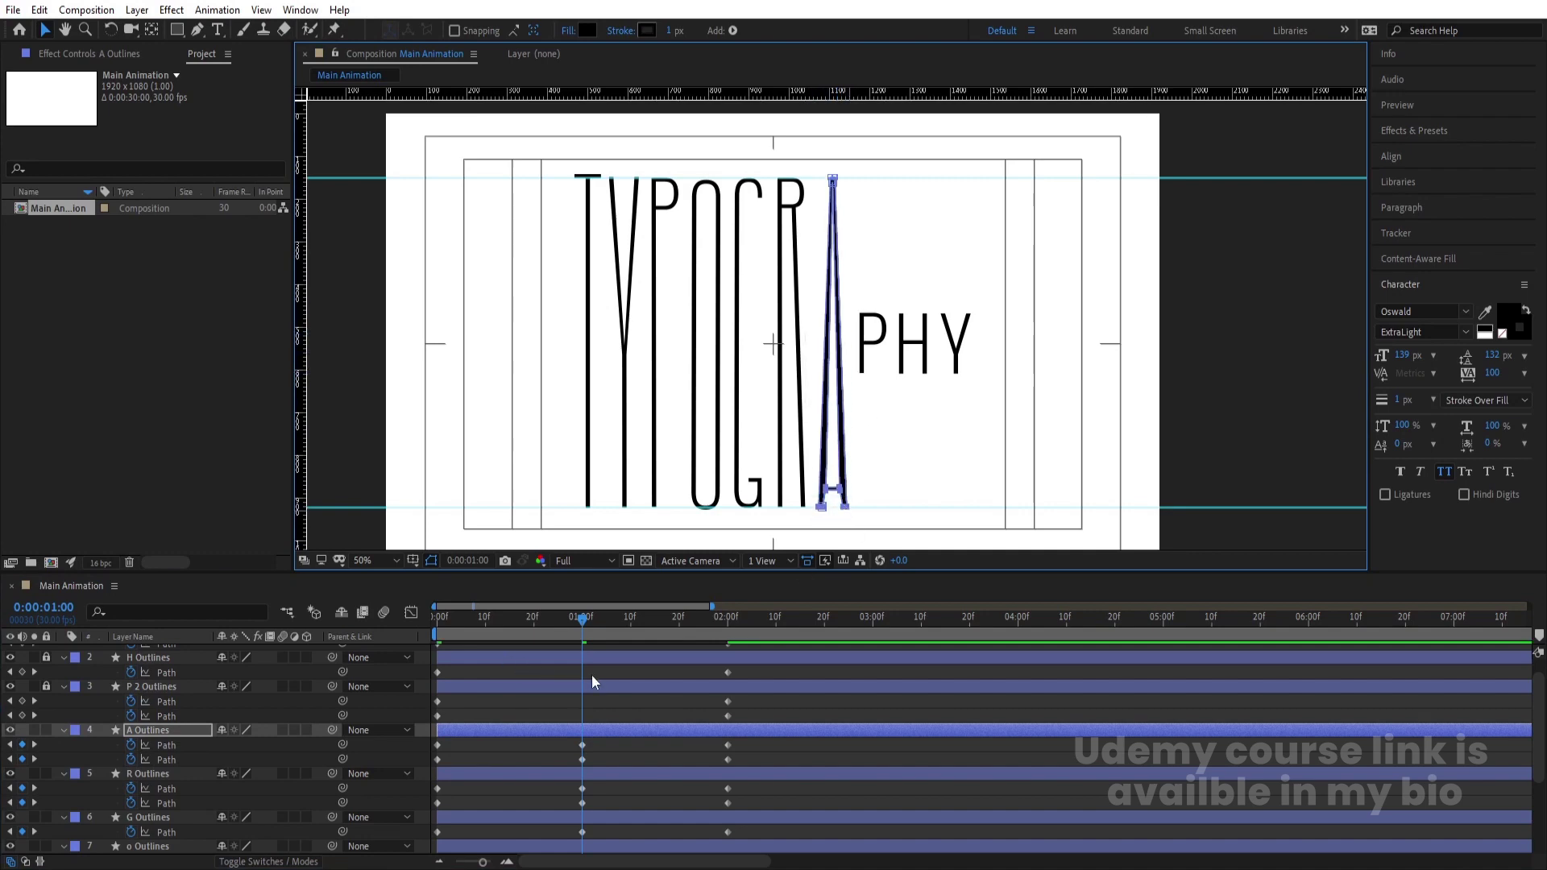
# Step: Unlock P 2 Outlines, keyframe both paths at 1 second, and move the bowl to the upper guide and the stem's foot to the lower guide
pyautogui.click(46, 686)
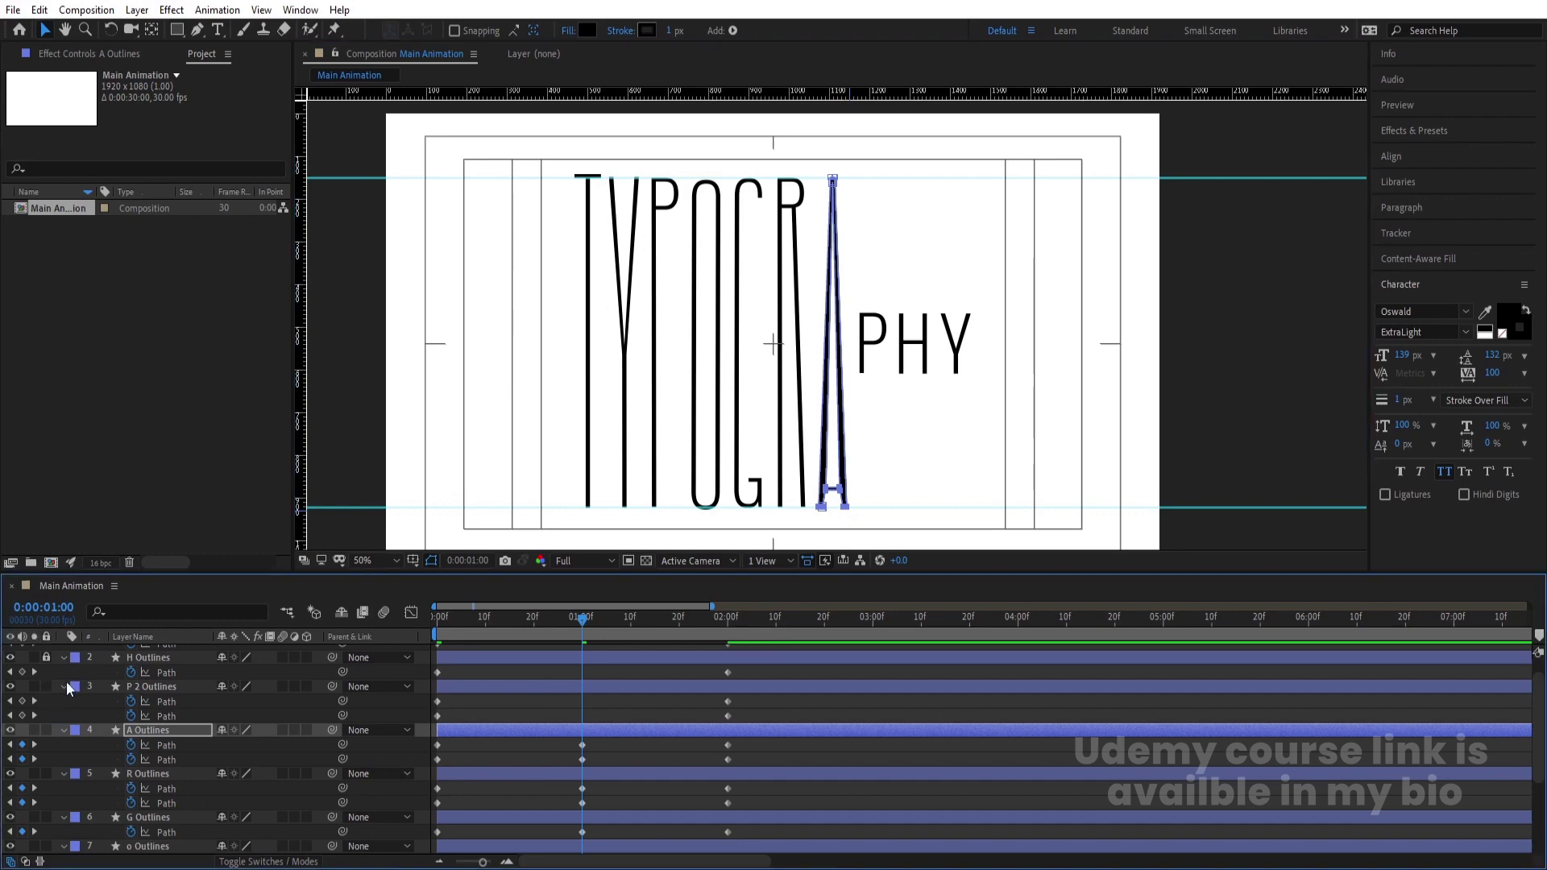
pyautogui.click(141, 687)
pyautogui.click(22, 701)
pyautogui.click(22, 716)
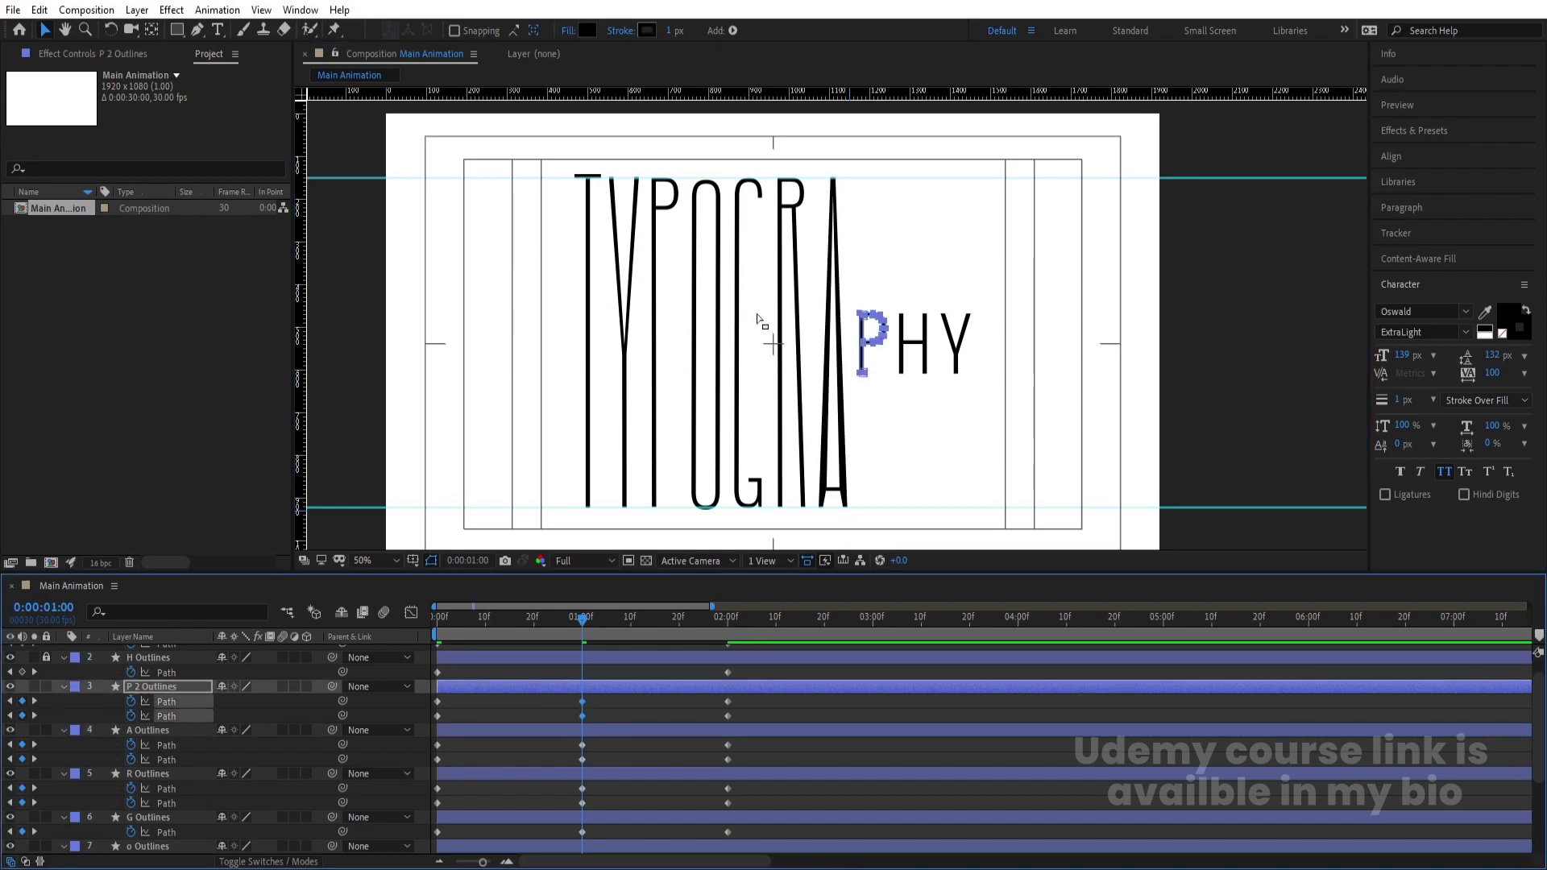
pyautogui.click(886, 354)
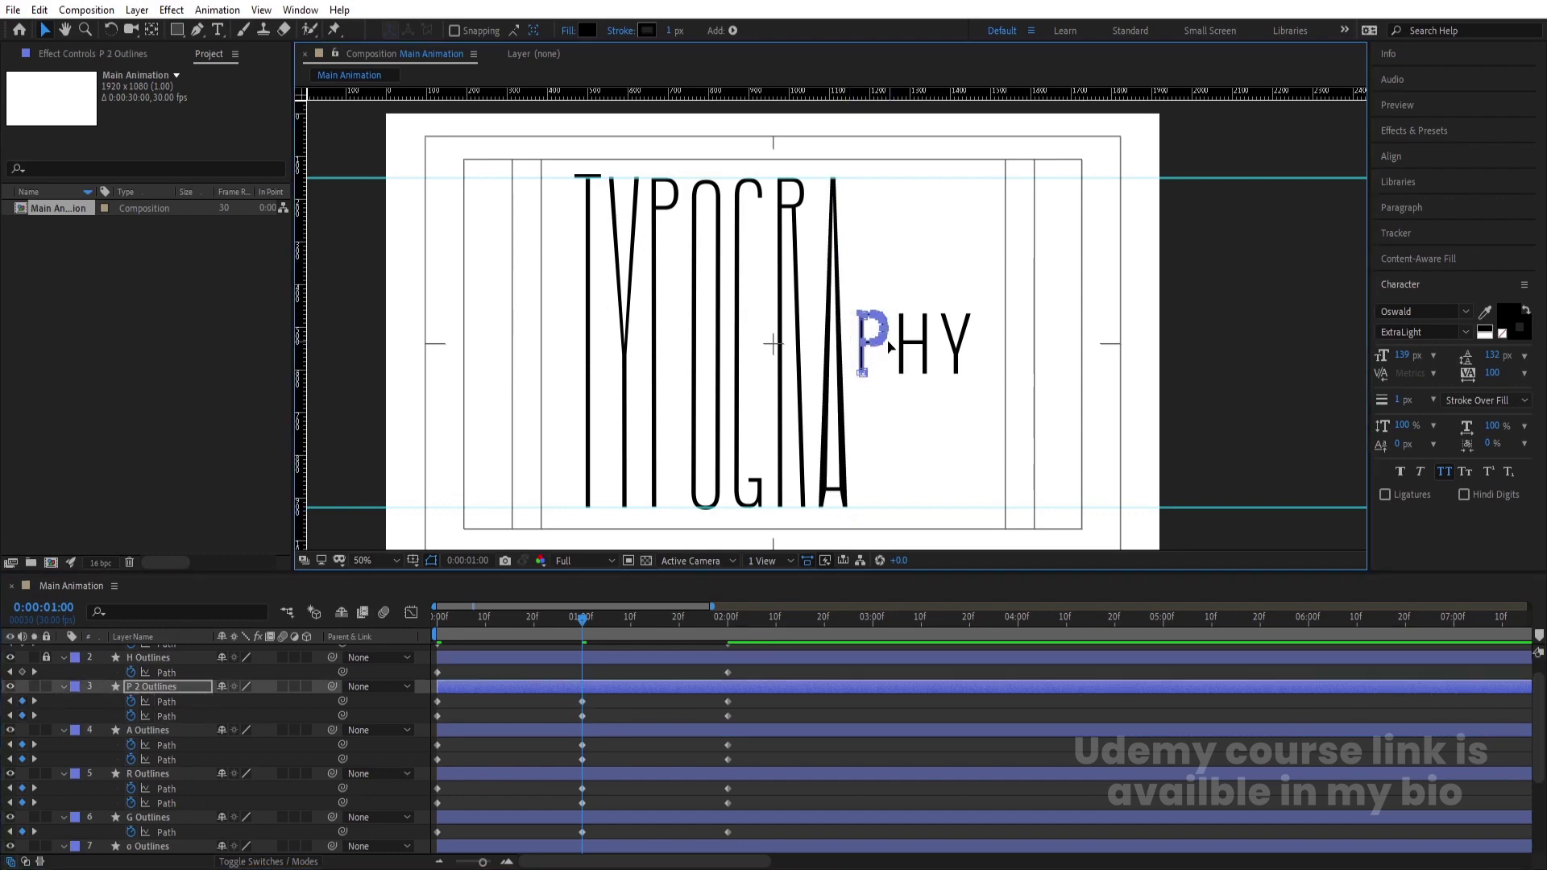
pyautogui.moveTo(889, 347); pyautogui.dragTo(878, 211)
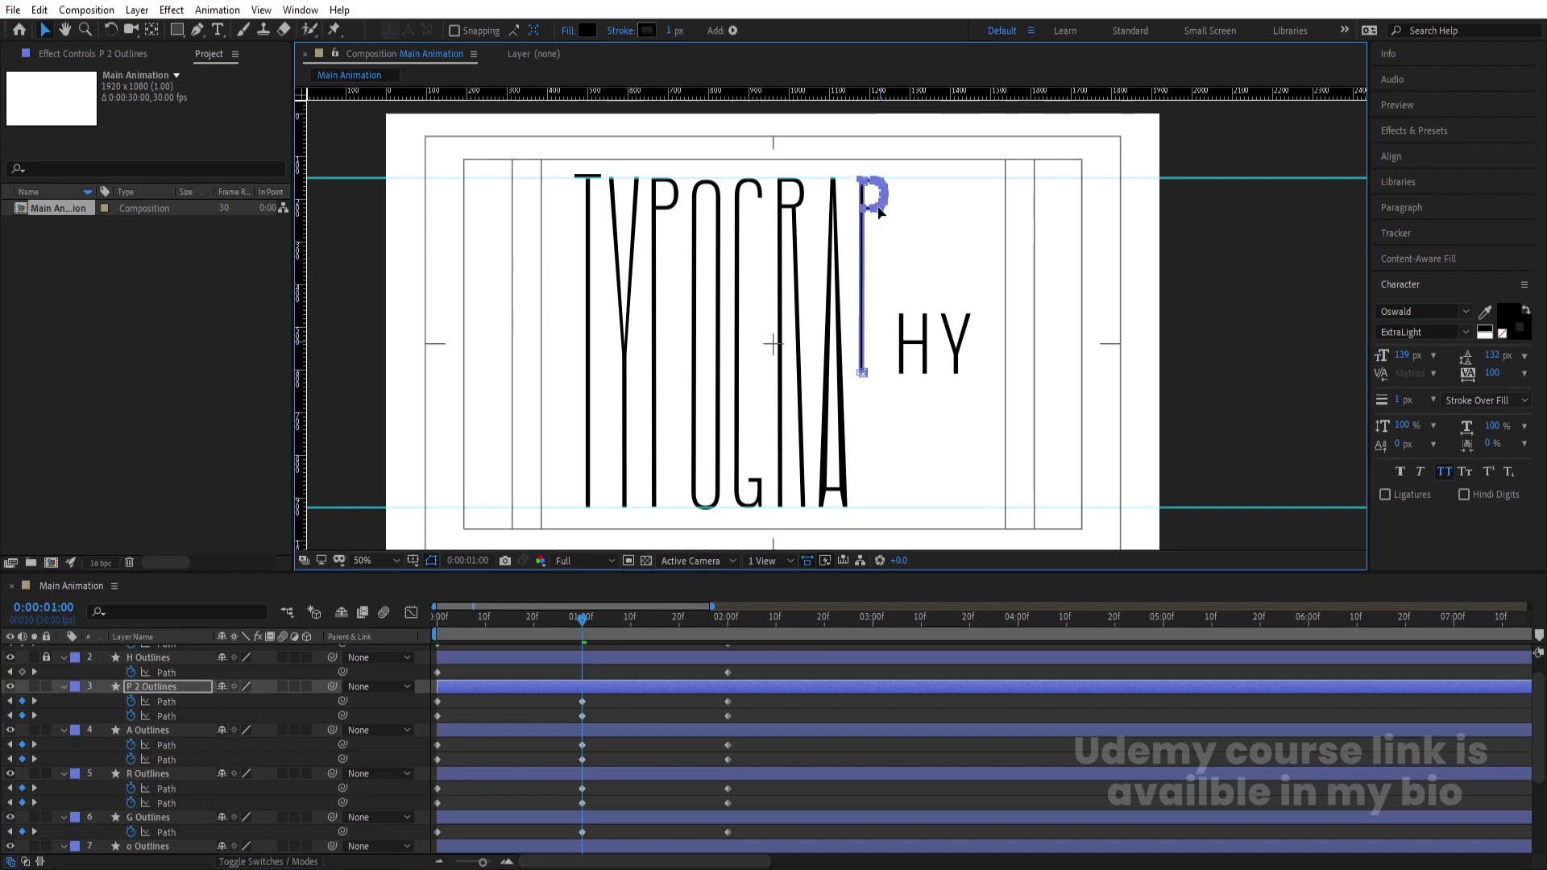
pyautogui.moveTo(853, 345); pyautogui.dragTo(871, 507)
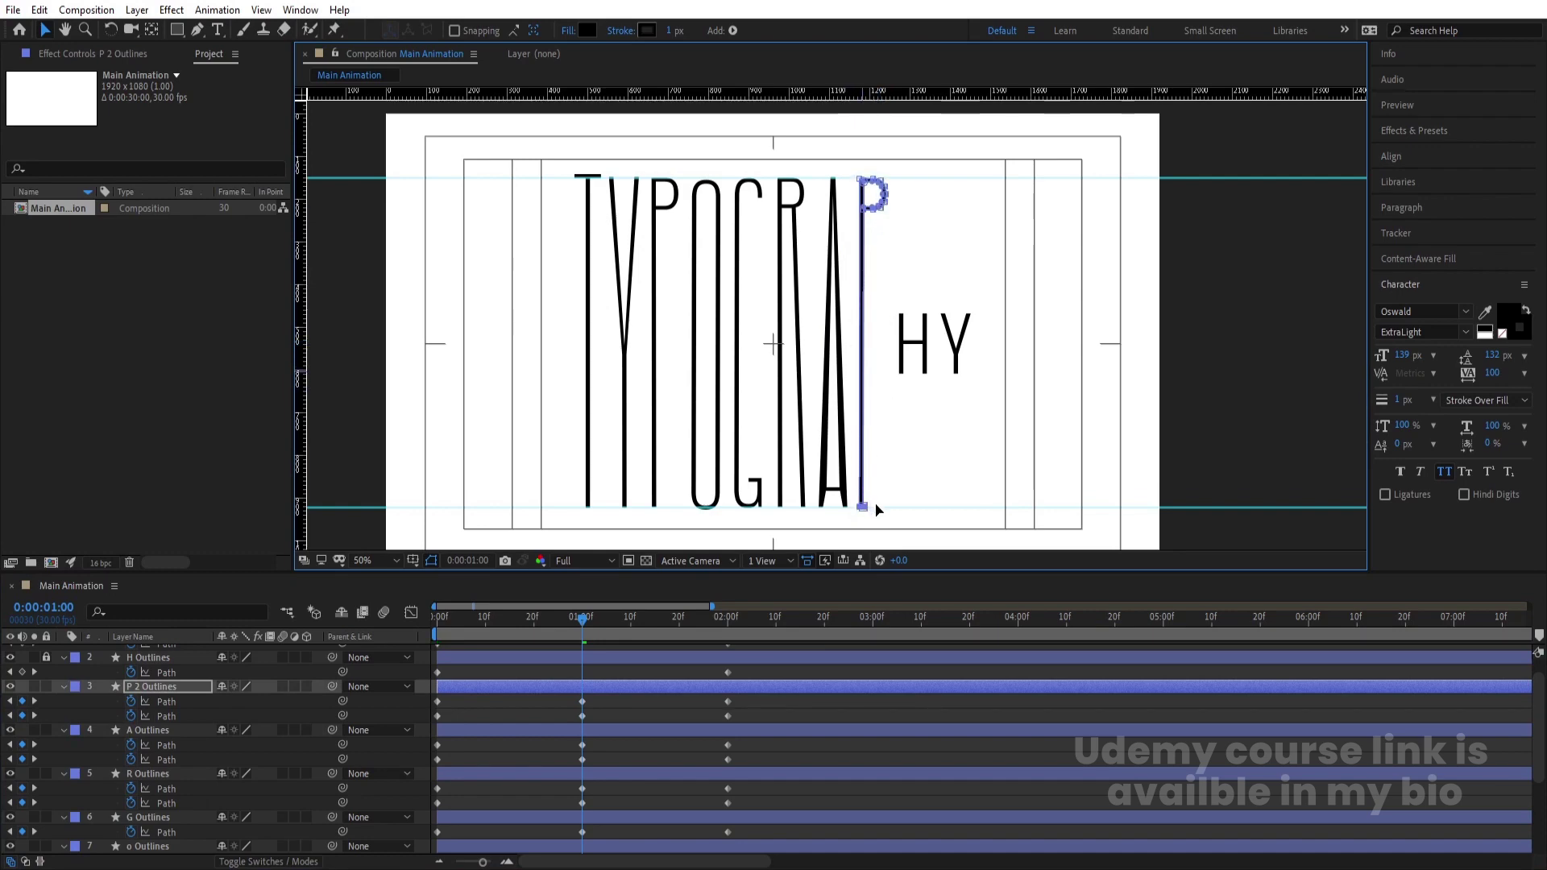
# Step: Raise the A's crossbar to about the middle of the stretched letter in the 1-second path keyframes
pyautogui.click(610, 724)
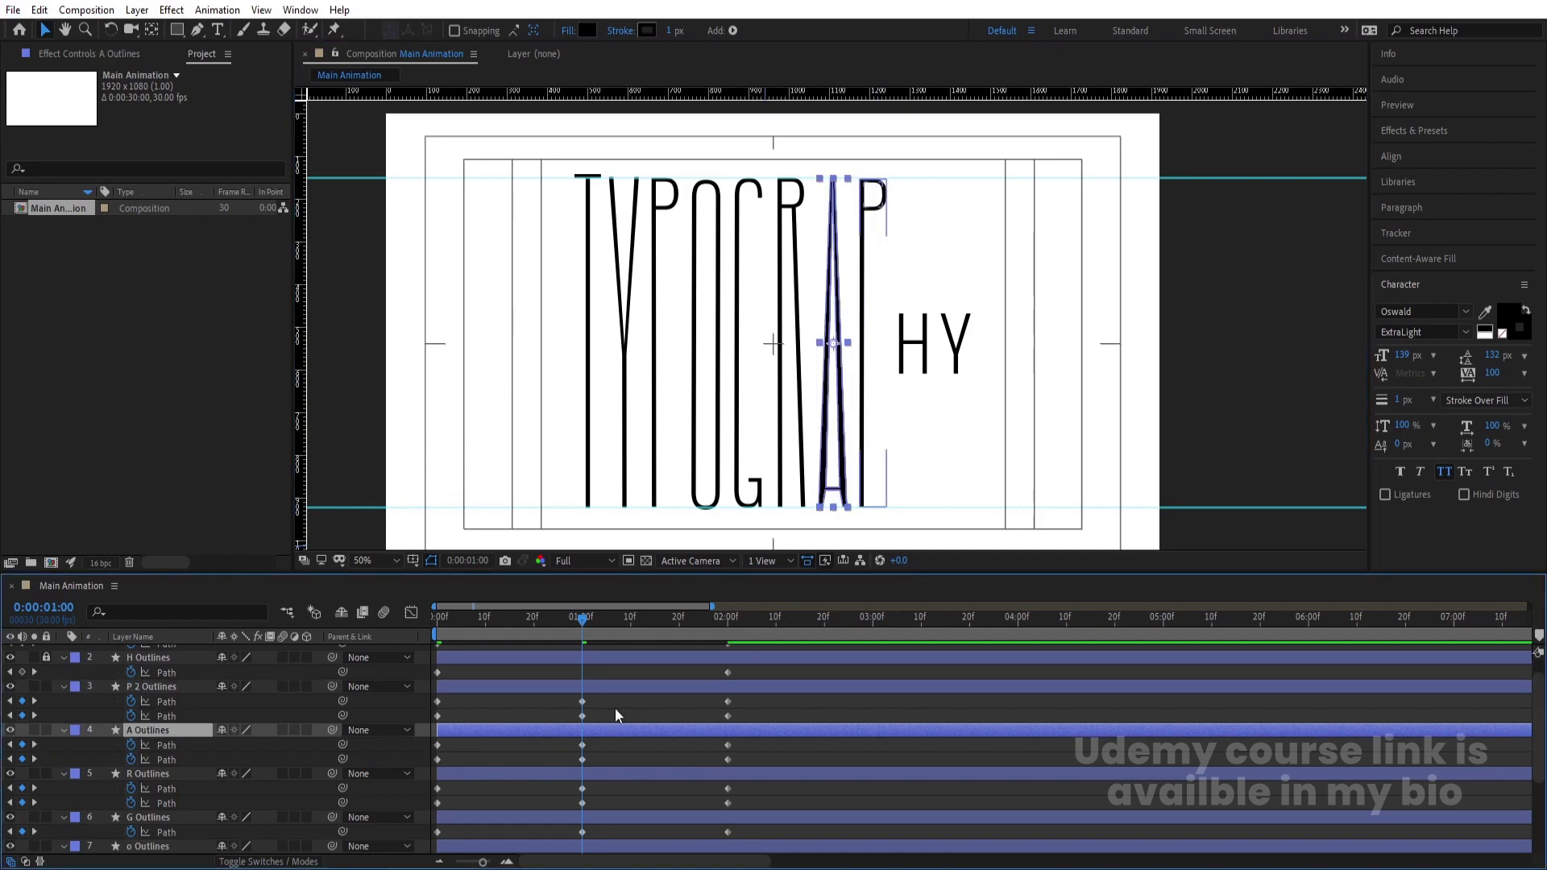
pyautogui.click(582, 744)
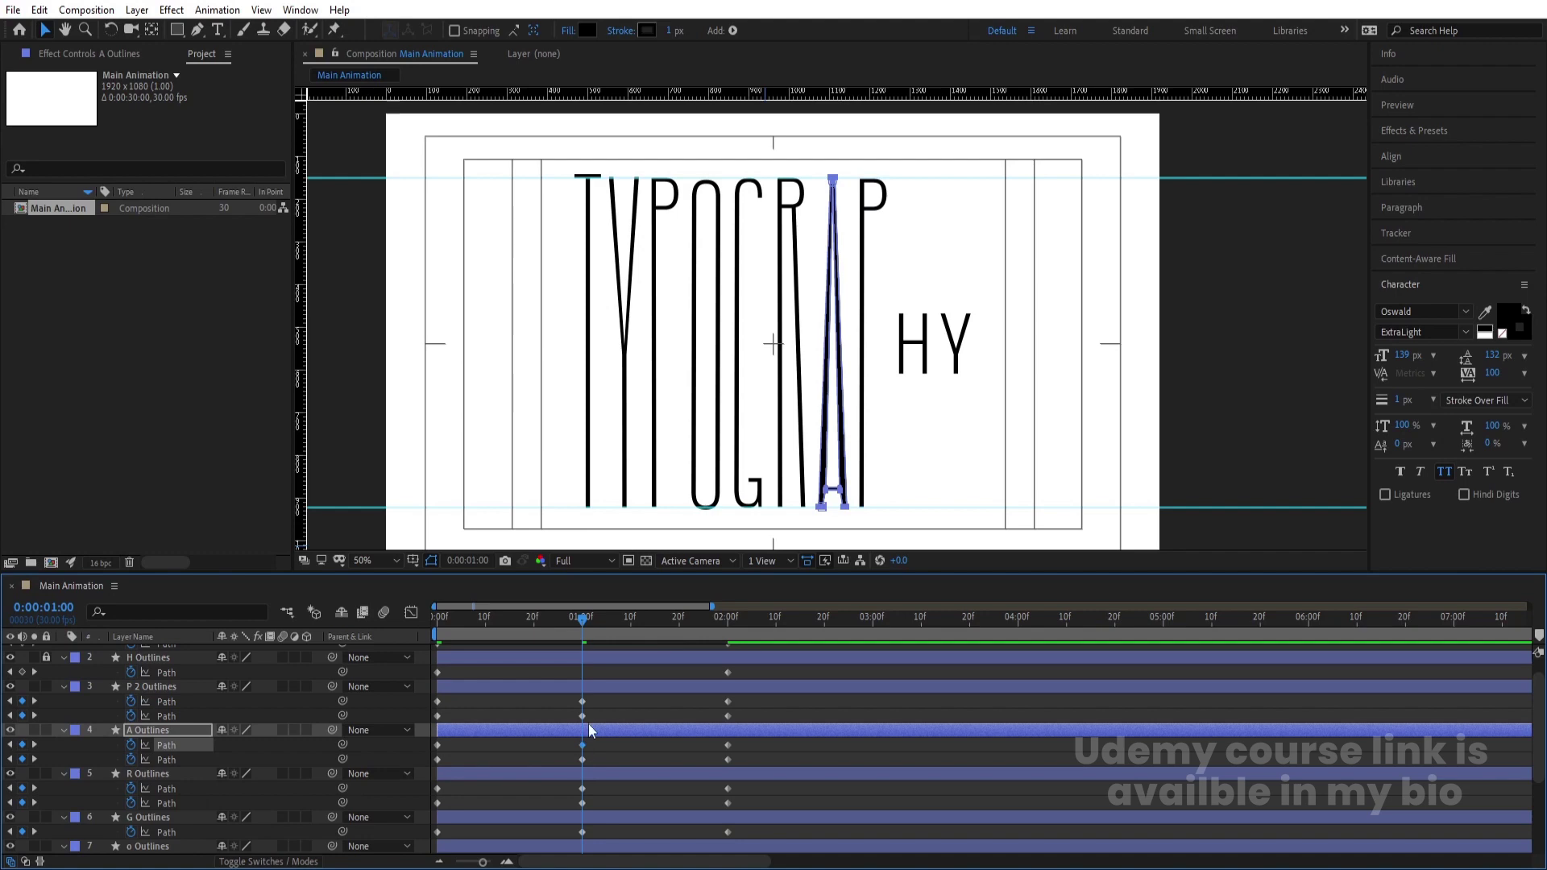
pyautogui.click(850, 499)
pyautogui.moveTo(838, 489); pyautogui.dragTo(842, 349)
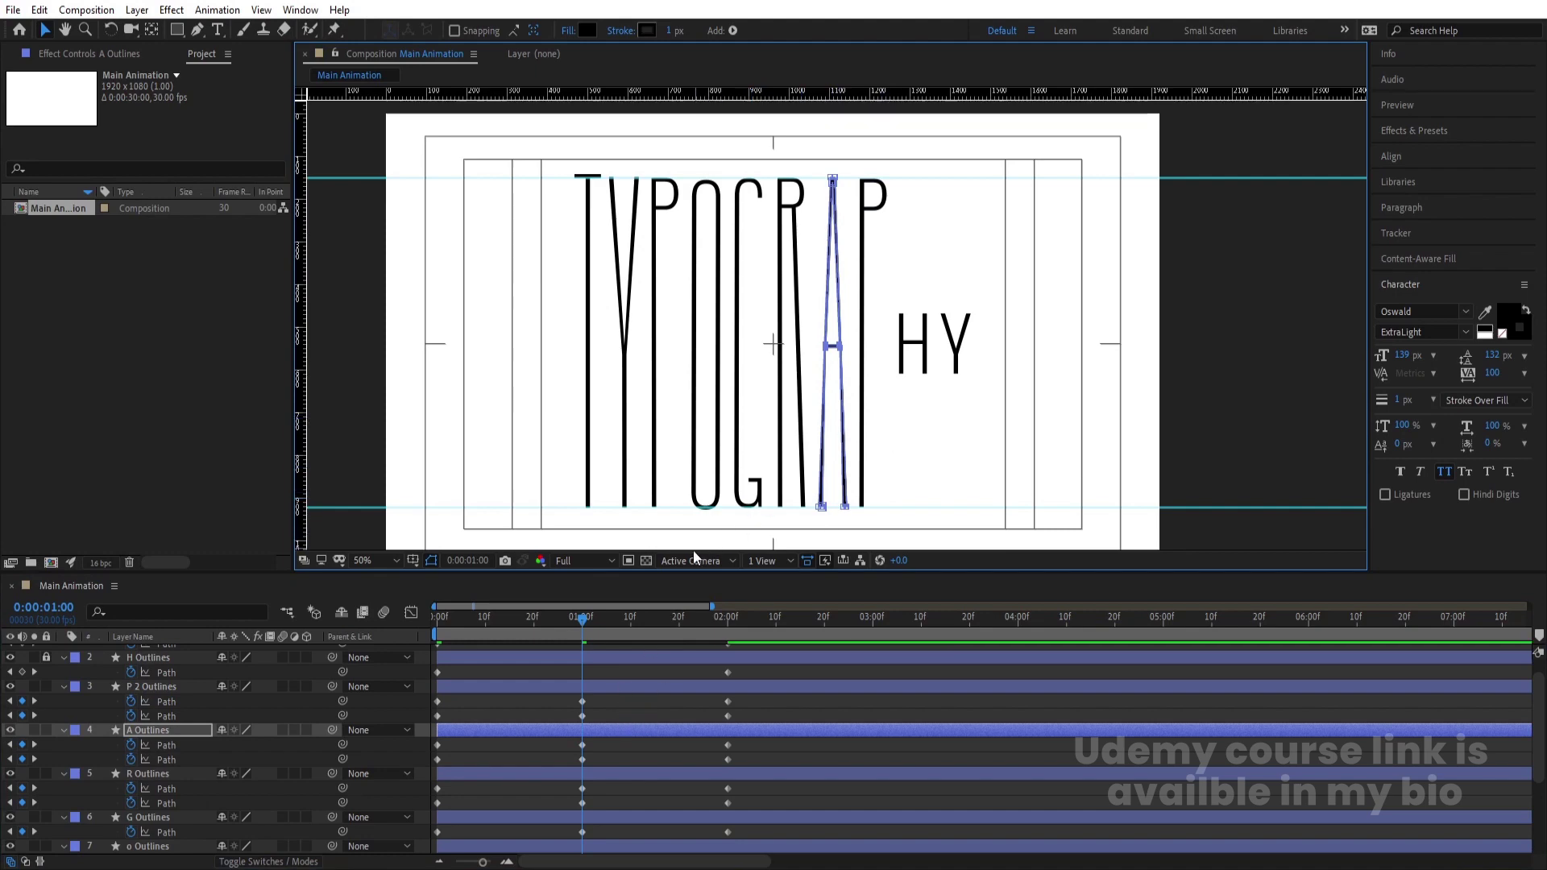
pyautogui.click(607, 682)
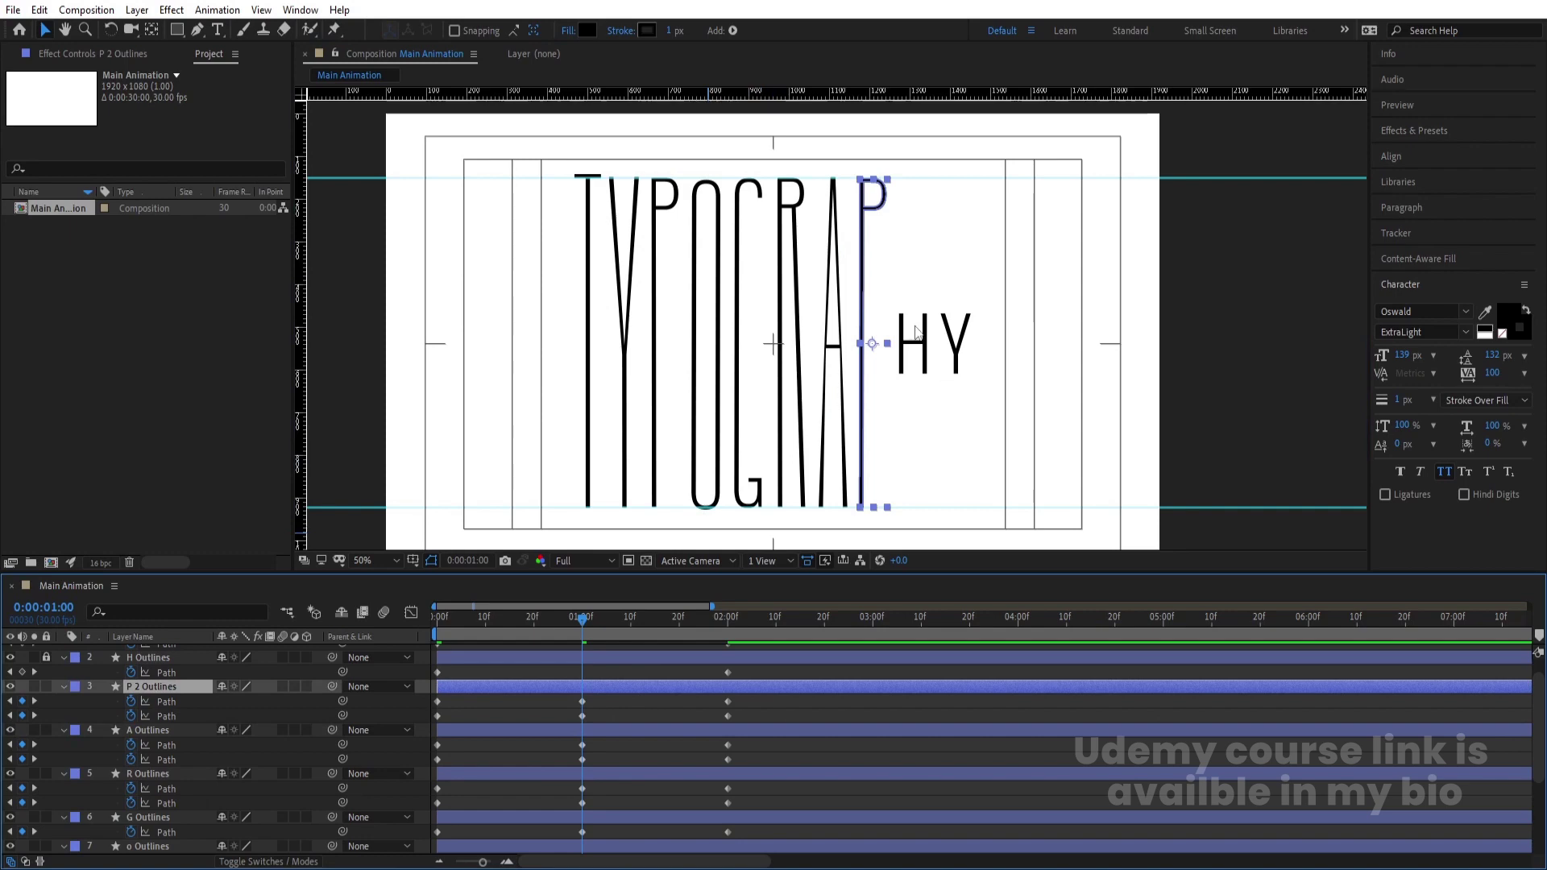
# Step: Add a Path keyframe at 1 second for H Outlines and stretch both stems to the upper and lower guides
pyautogui.click(574, 651)
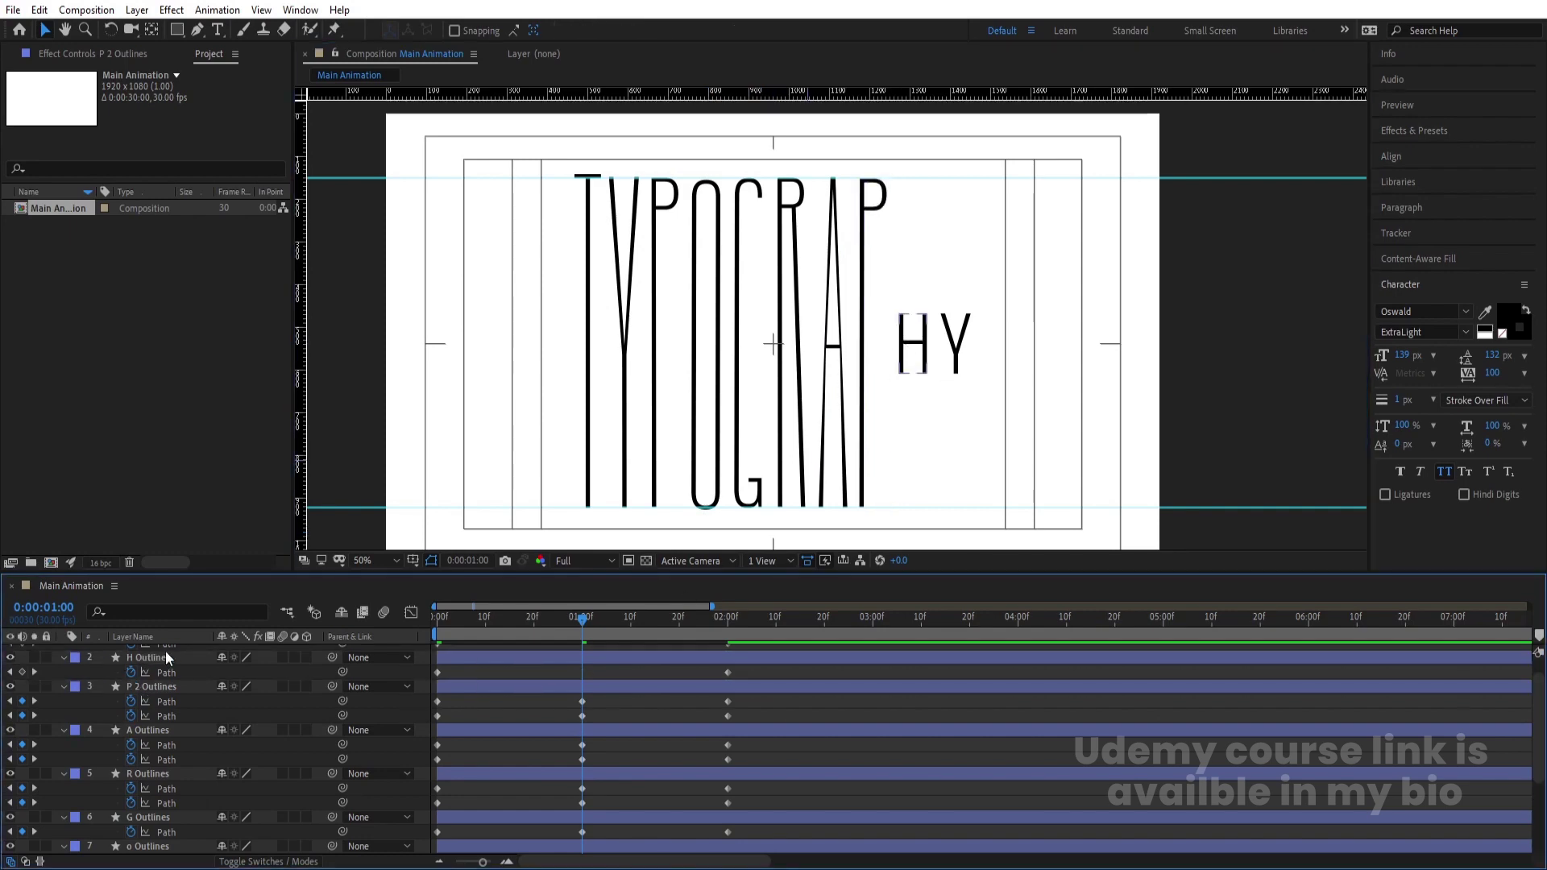
pyautogui.click(22, 672)
pyautogui.click(923, 319)
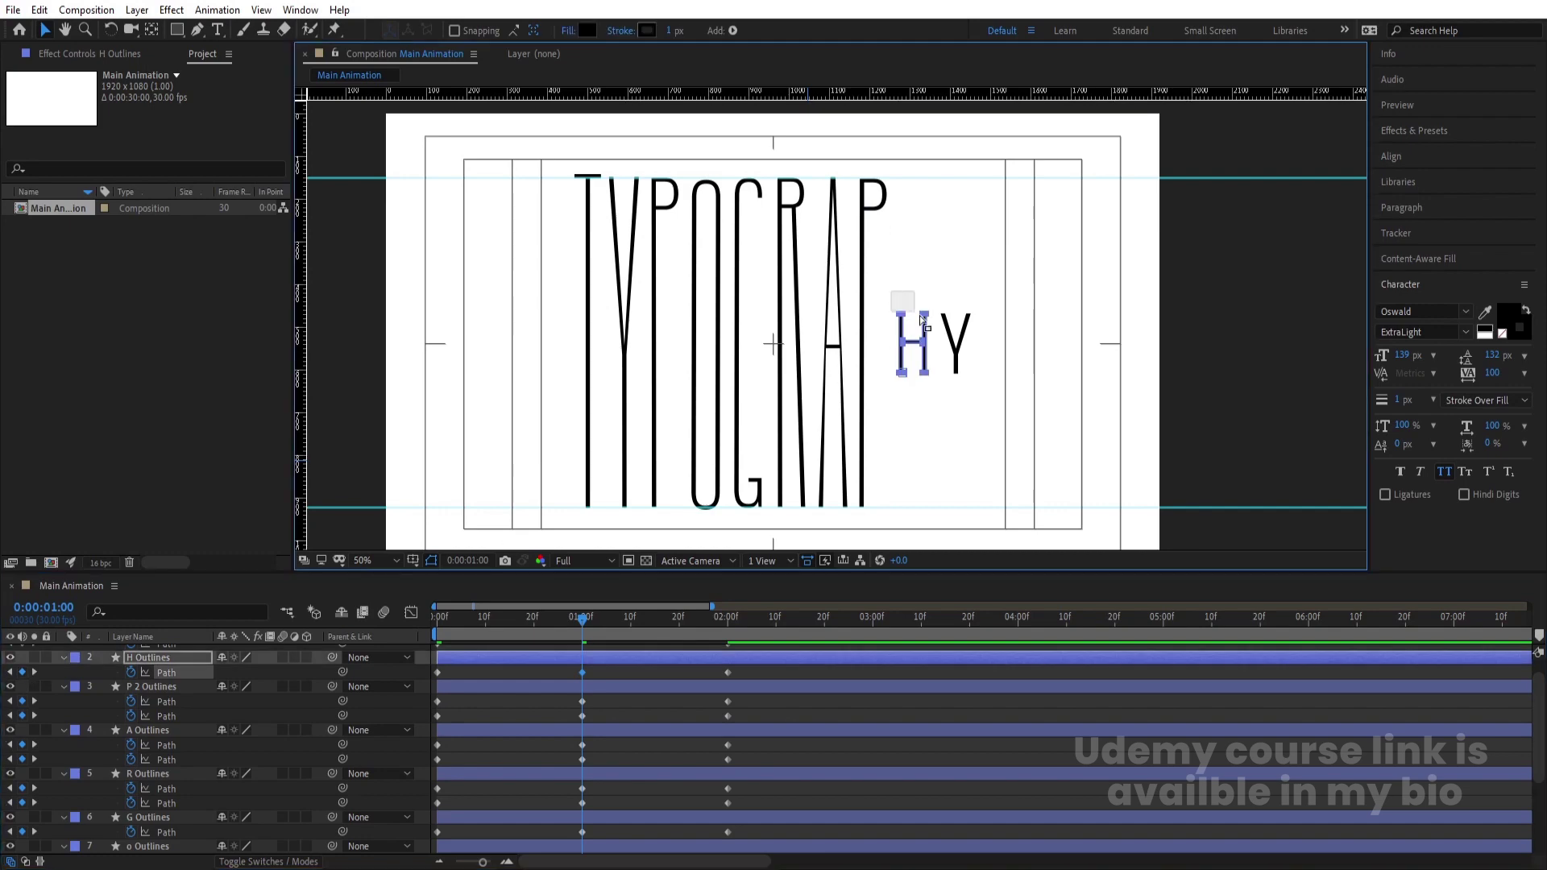
pyautogui.click(923, 317)
pyautogui.moveTo(927, 320); pyautogui.dragTo(927, 183)
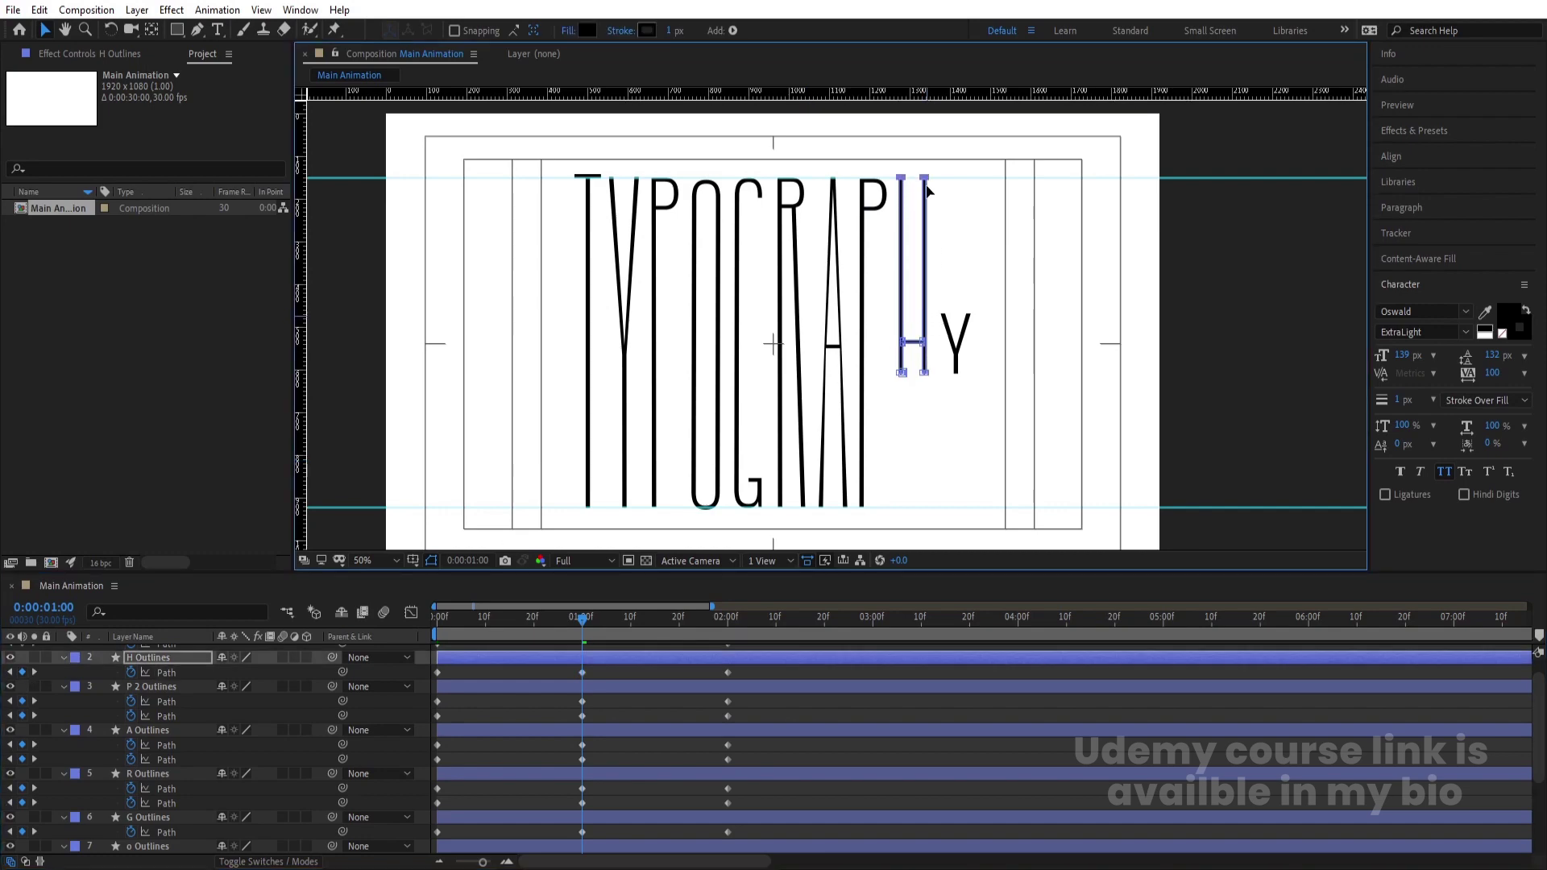
pyautogui.moveTo(879, 369); pyautogui.dragTo(939, 509)
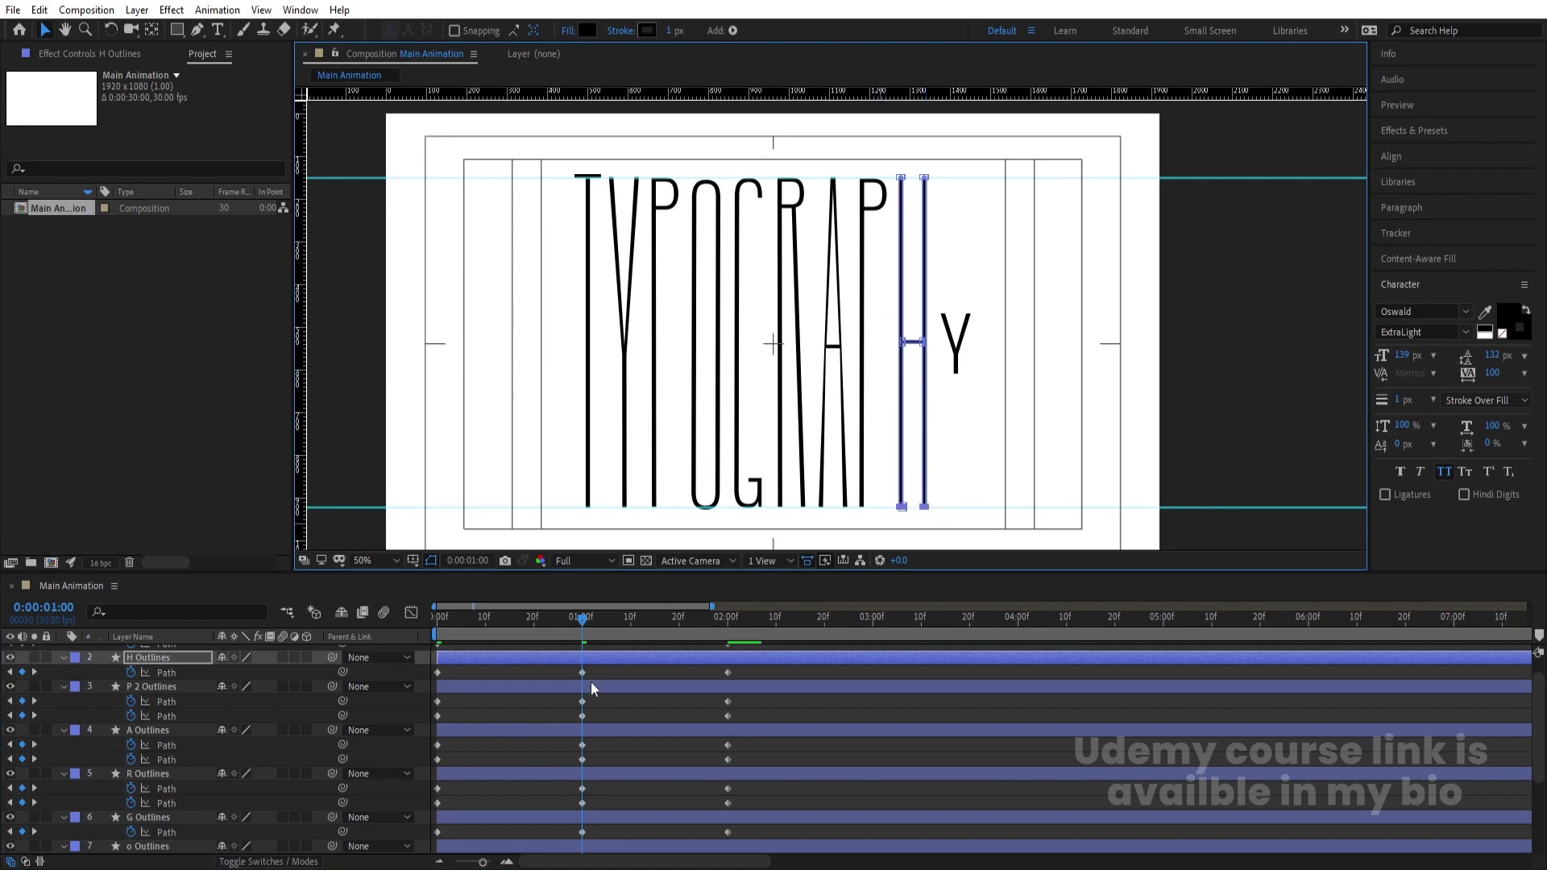
# Step: Unlock Y 2 Outlines, add a Path keyframe at 1 second, and stretch the final Y's arms and foot to the guides
pyautogui.scroll(1, 594, 684)
pyautogui.click(47, 651)
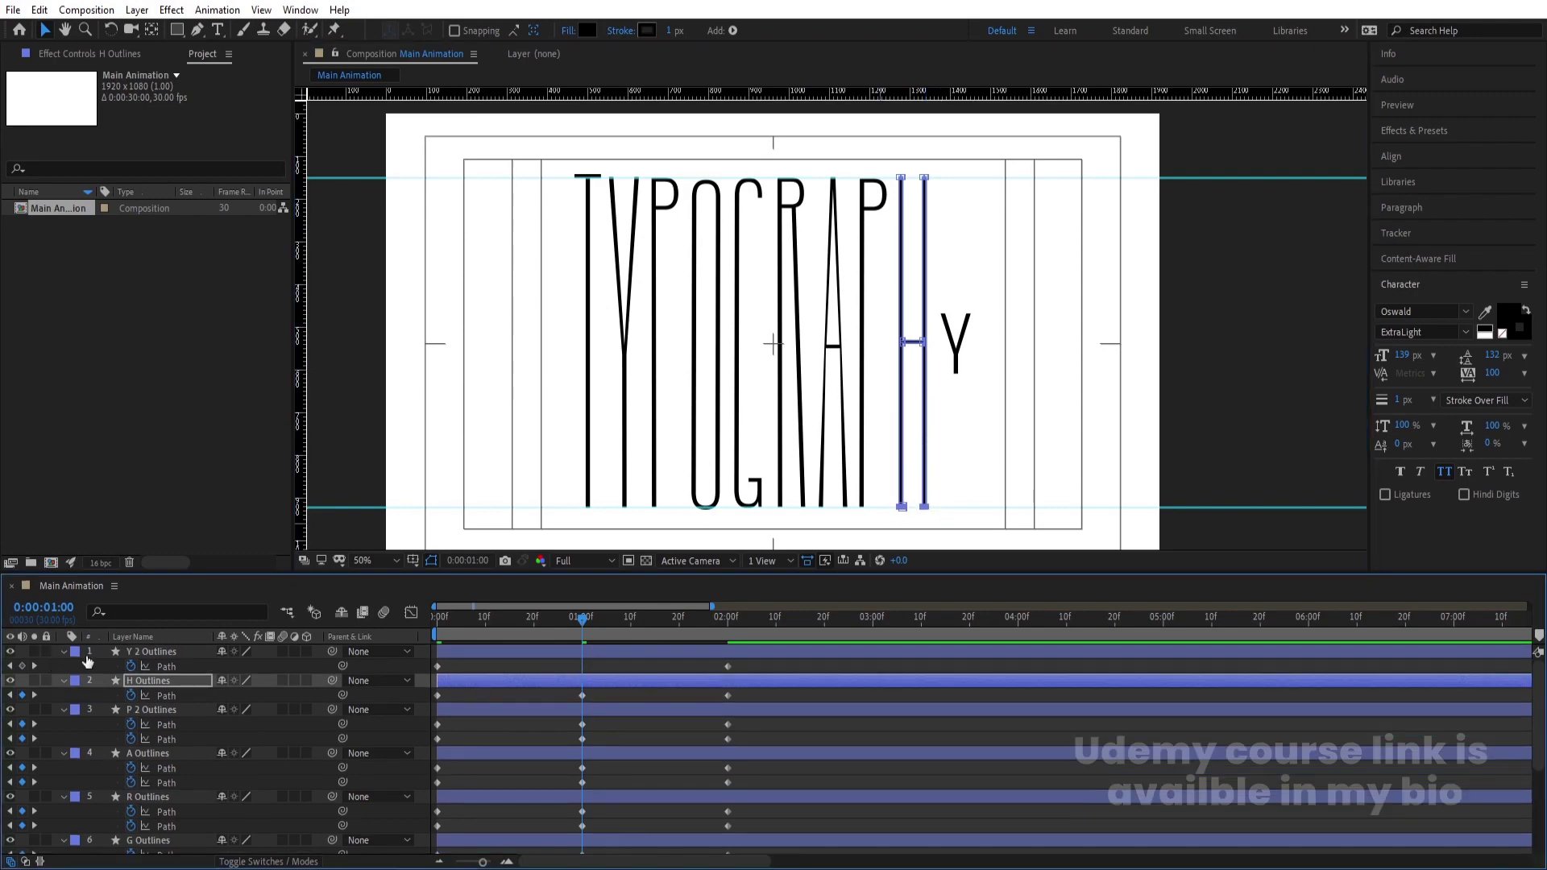
pyautogui.click(164, 666)
pyautogui.click(22, 666)
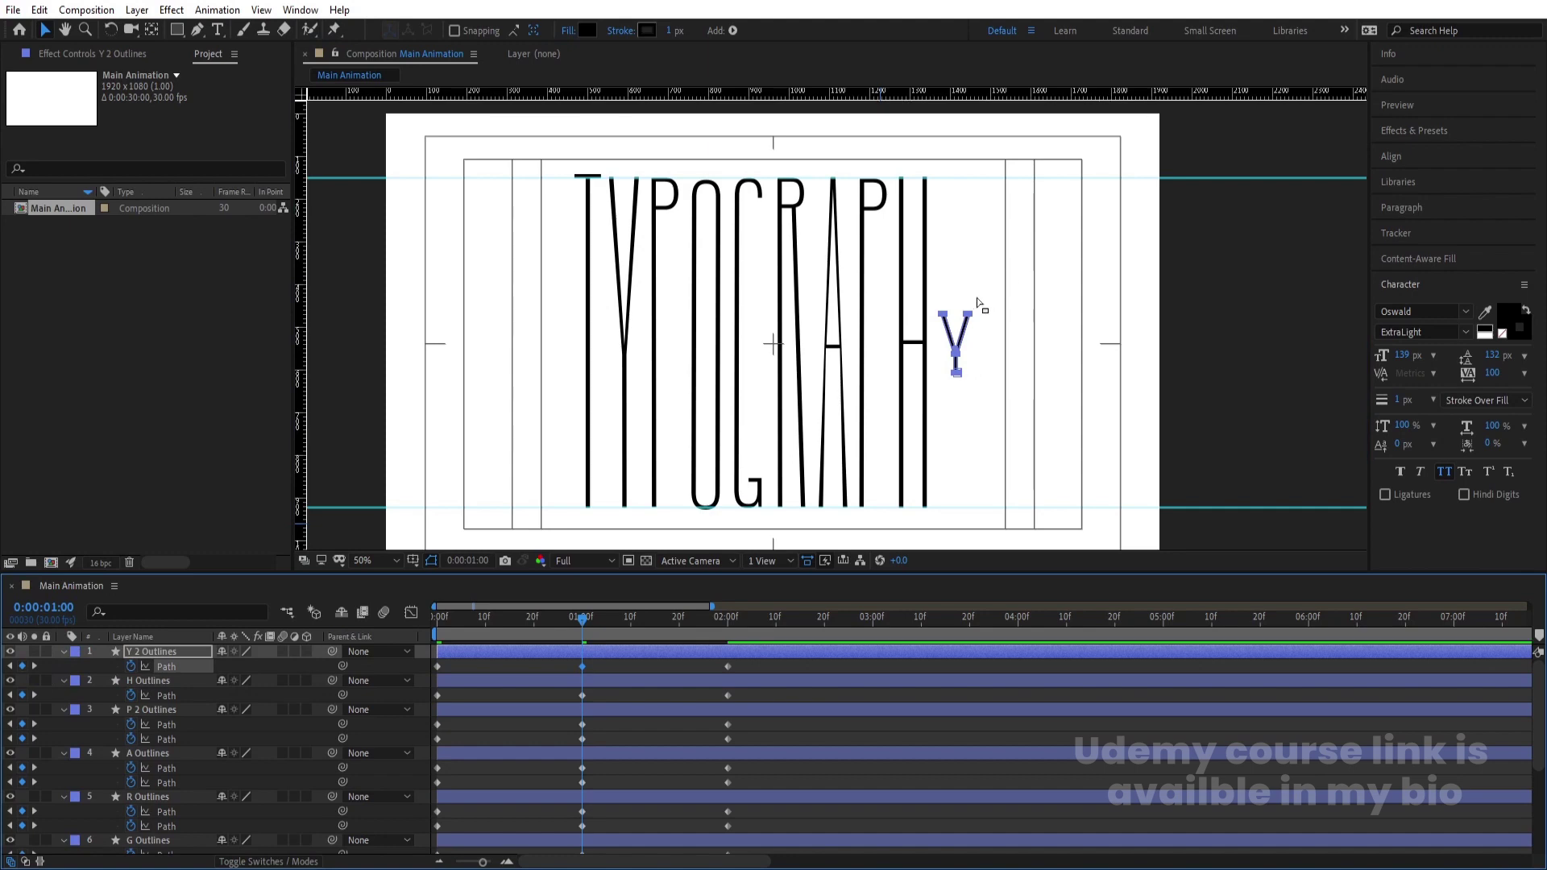
pyautogui.click(997, 336)
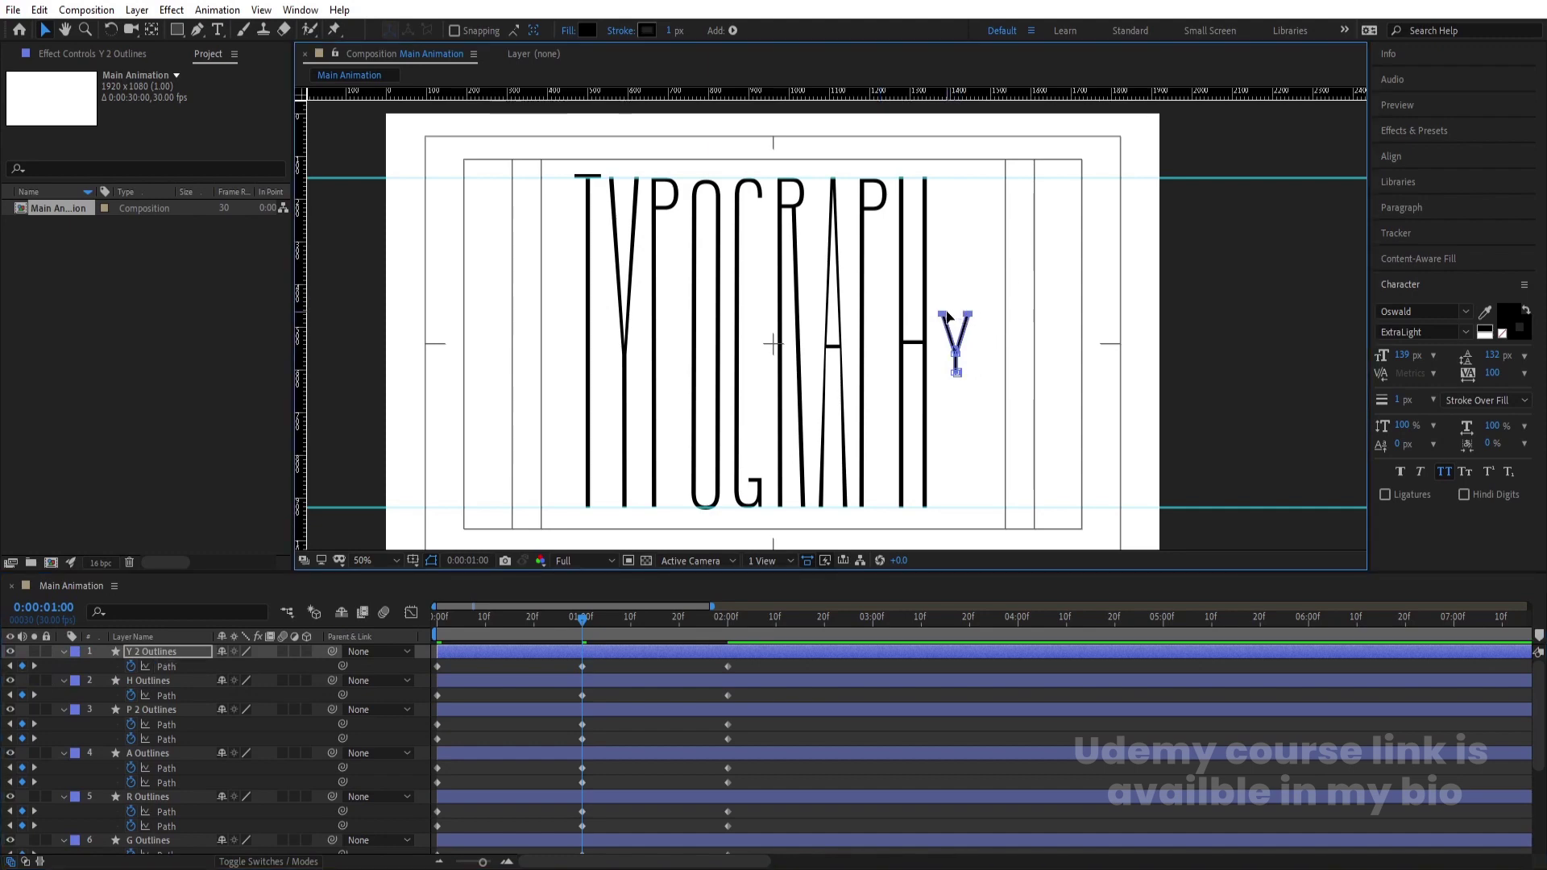
pyautogui.moveTo(947, 314); pyautogui.dragTo(945, 177)
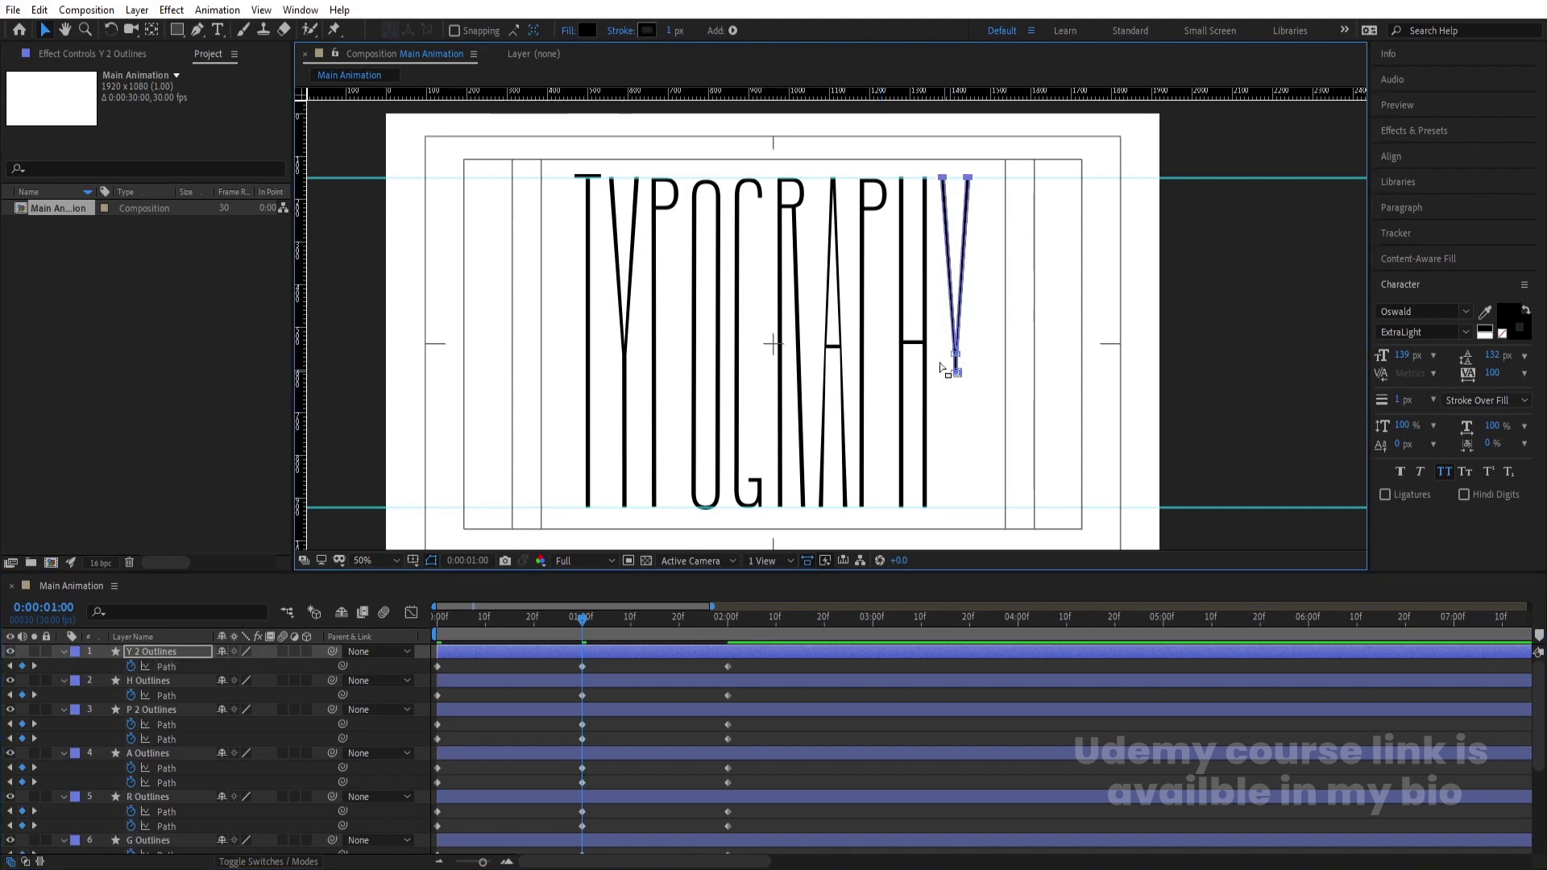
pyautogui.moveTo(973, 372); pyautogui.dragTo(973, 507)
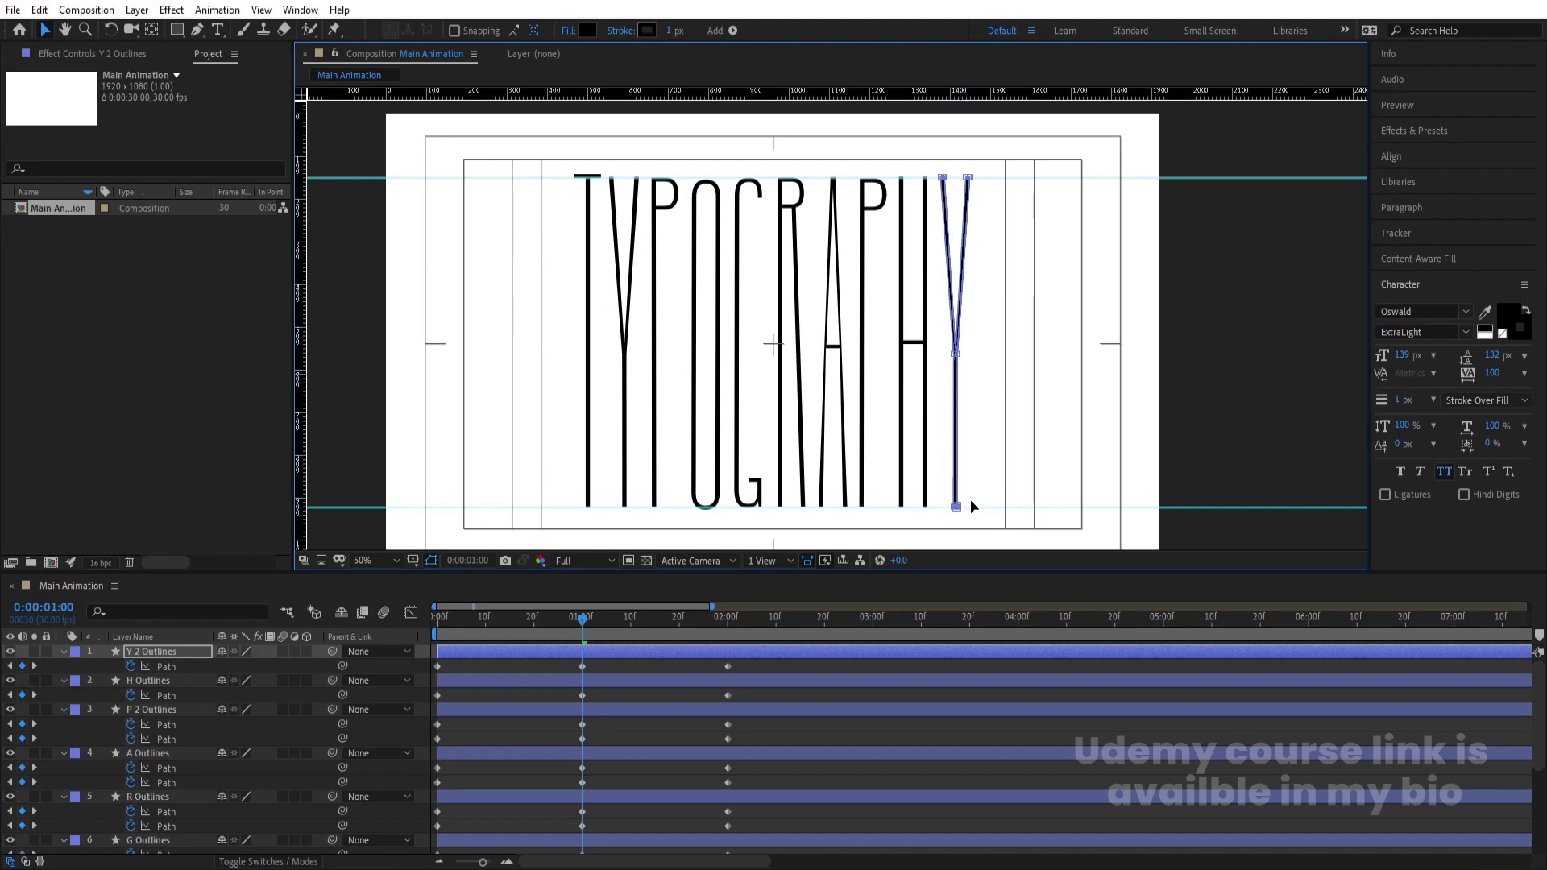
# Step: Play the animation from the first frame to check how all the letters stretch and return
pyautogui.moveTo(481, 626); pyautogui.dragTo(393, 624)
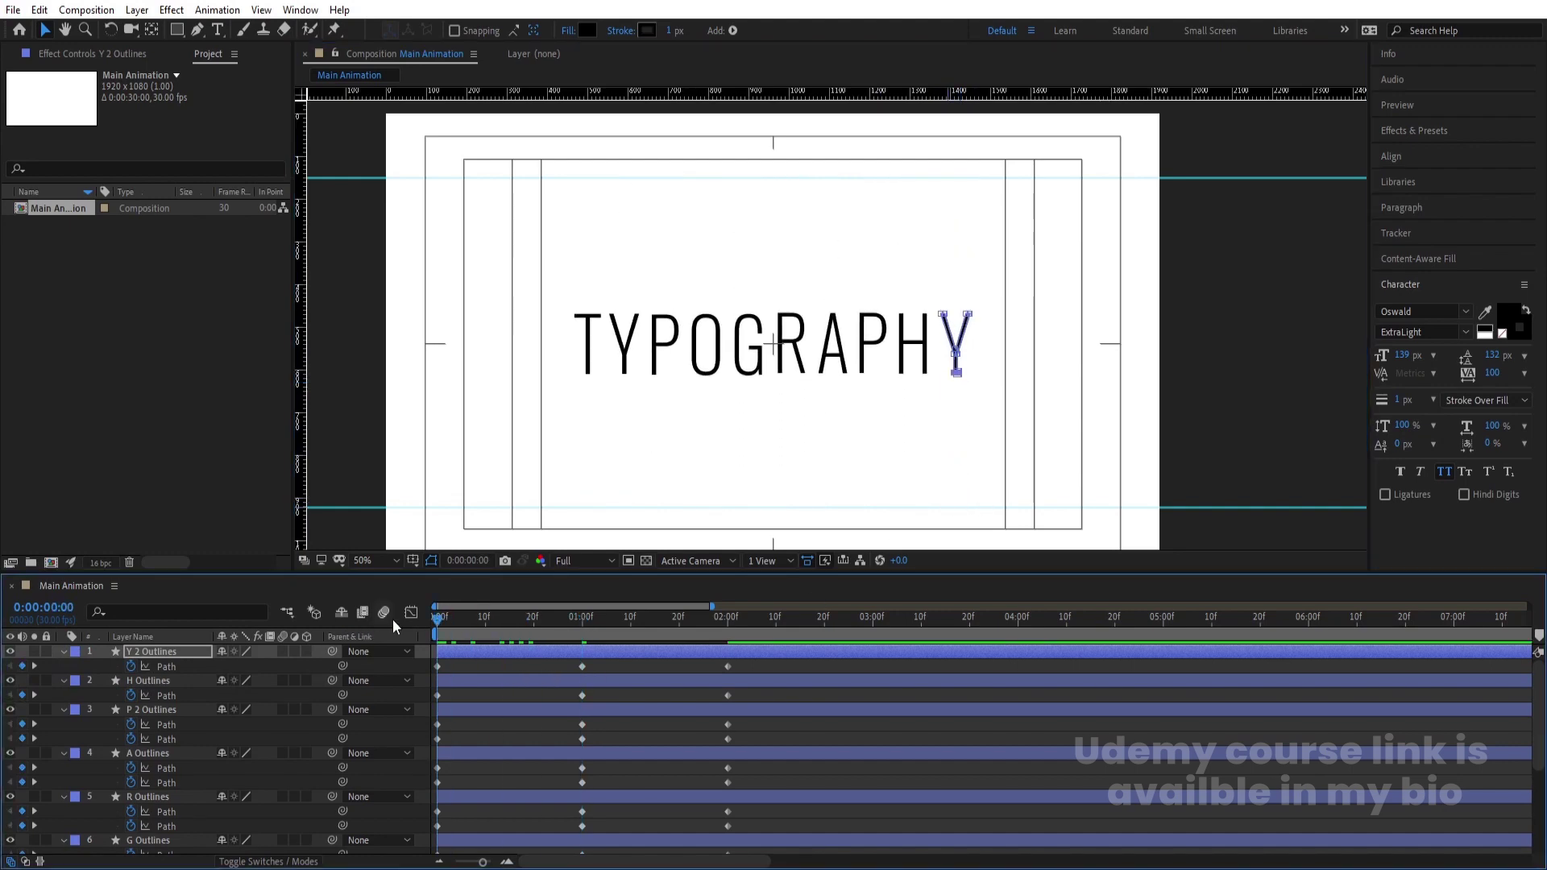
pyautogui.press('space')
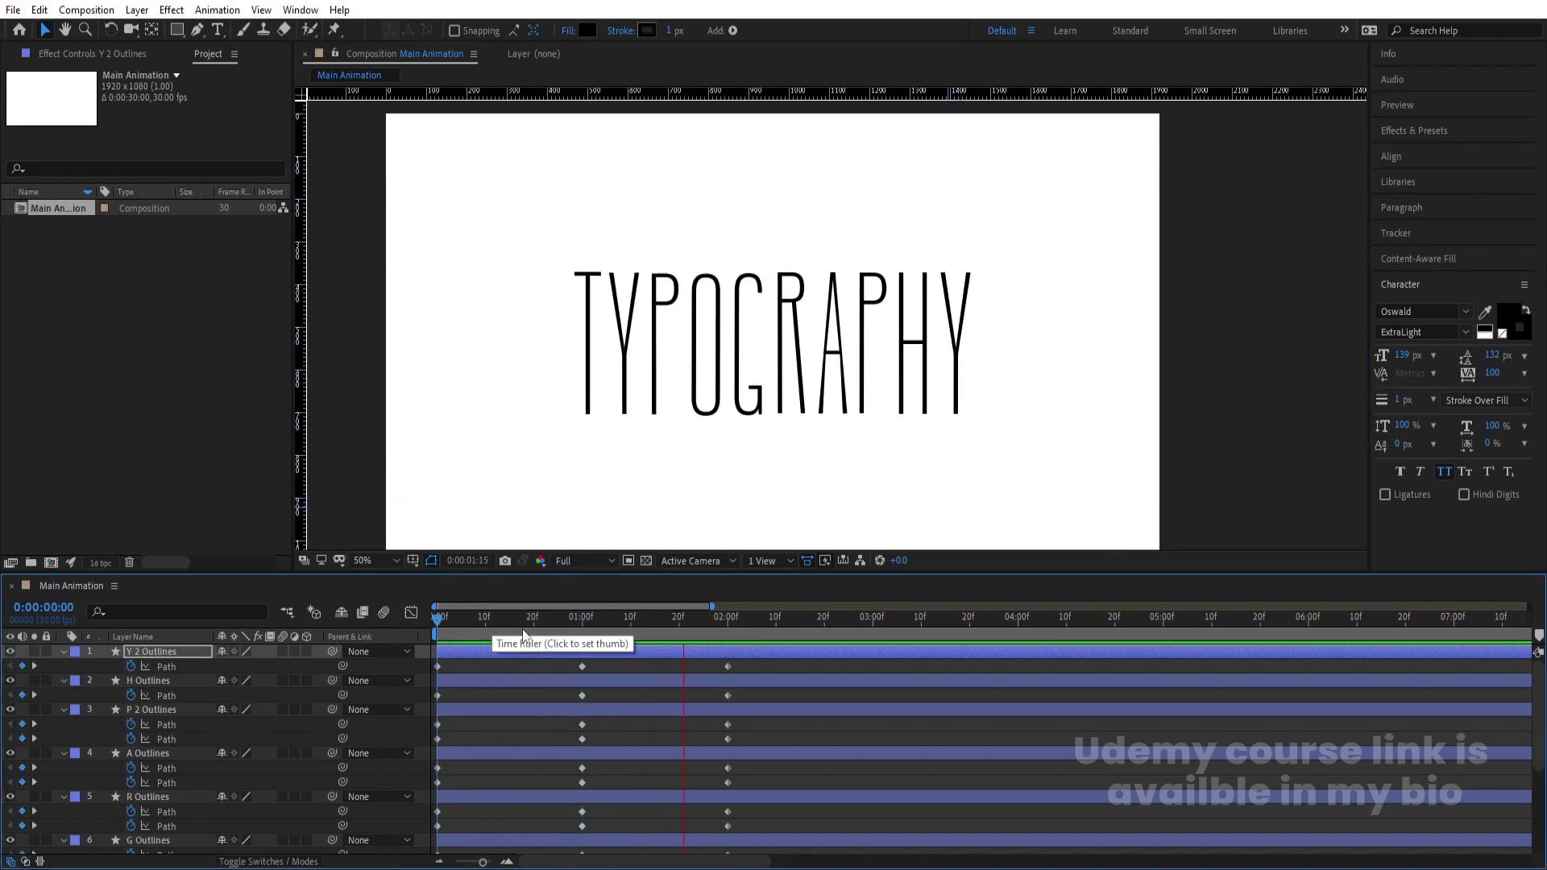
pyautogui.press('space')
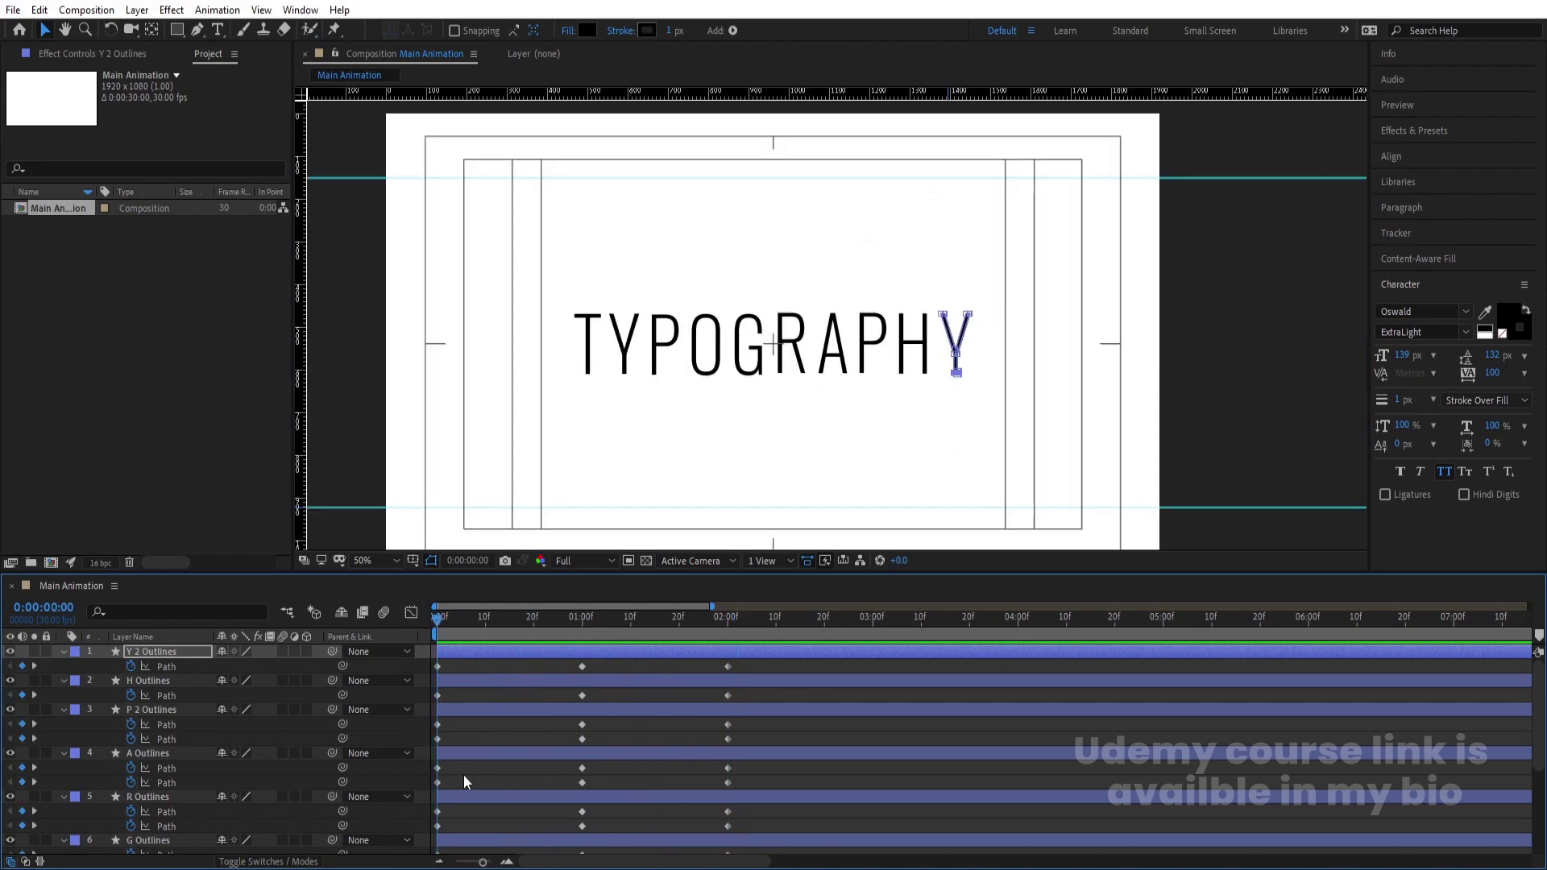
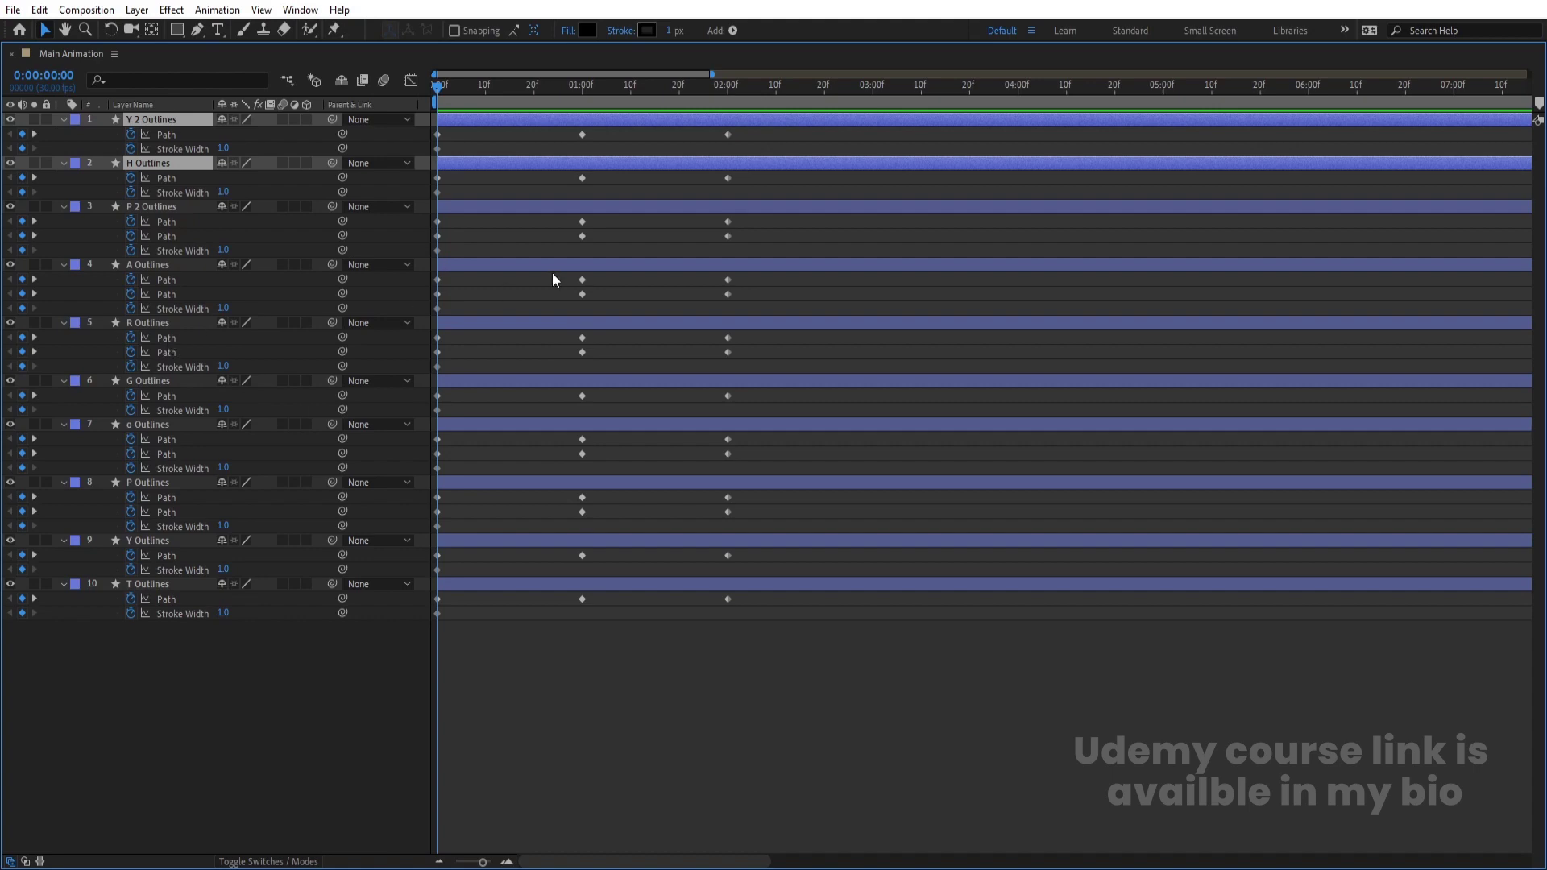
# Step: Add a Stroke Width keyframe at 2 seconds on all ten letter outline layers, from Y 2 Outlines to T Outlines
pyautogui.press('k')
pyautogui.press('k')
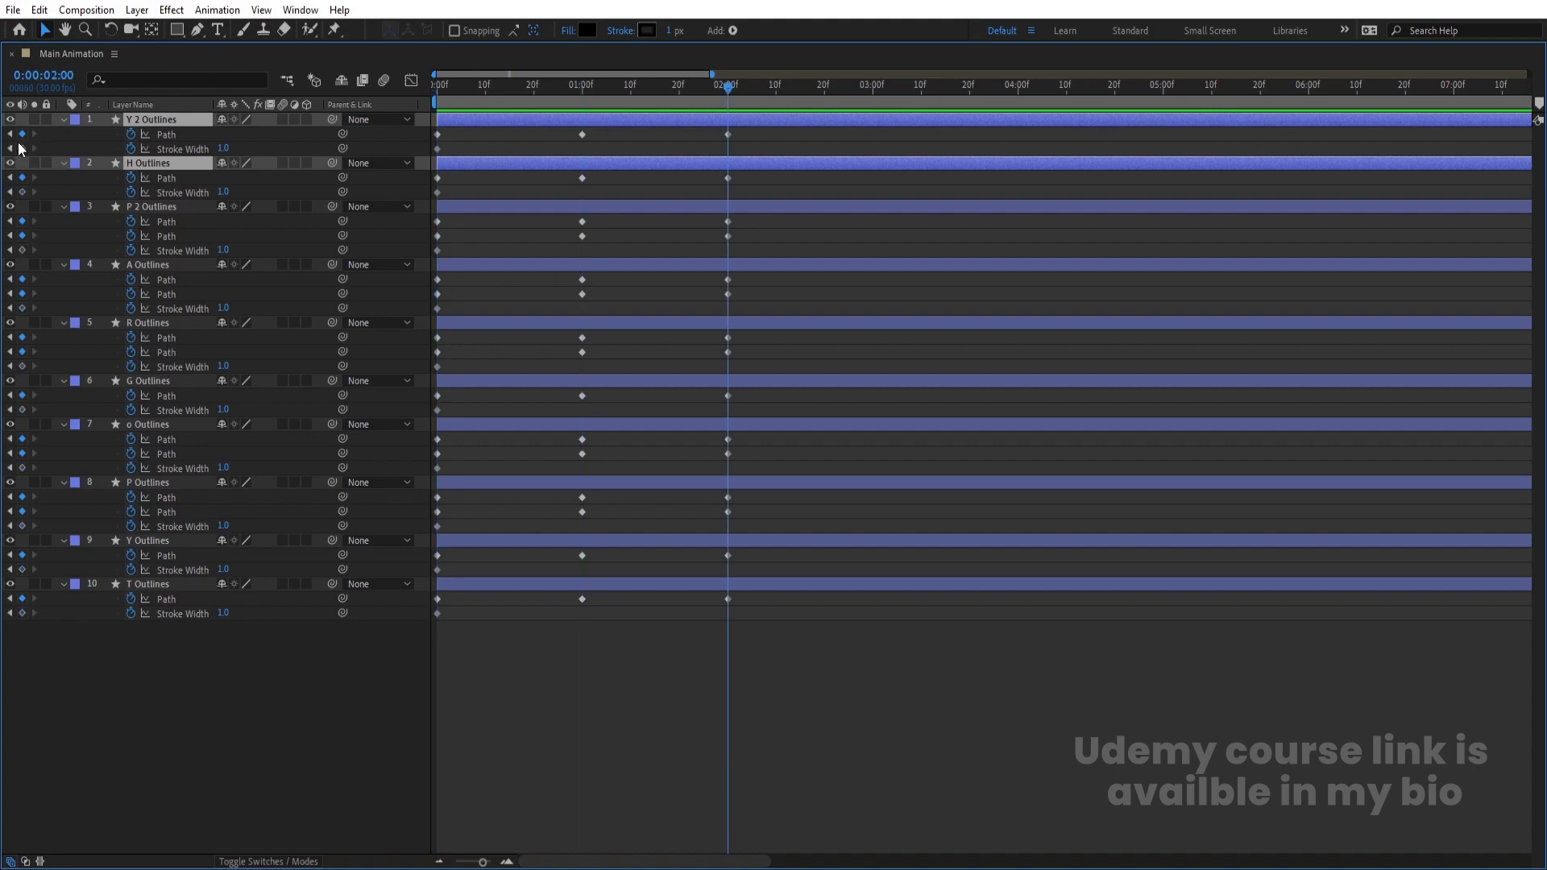
pyautogui.click(21, 148)
pyautogui.click(21, 192)
pyautogui.click(22, 250)
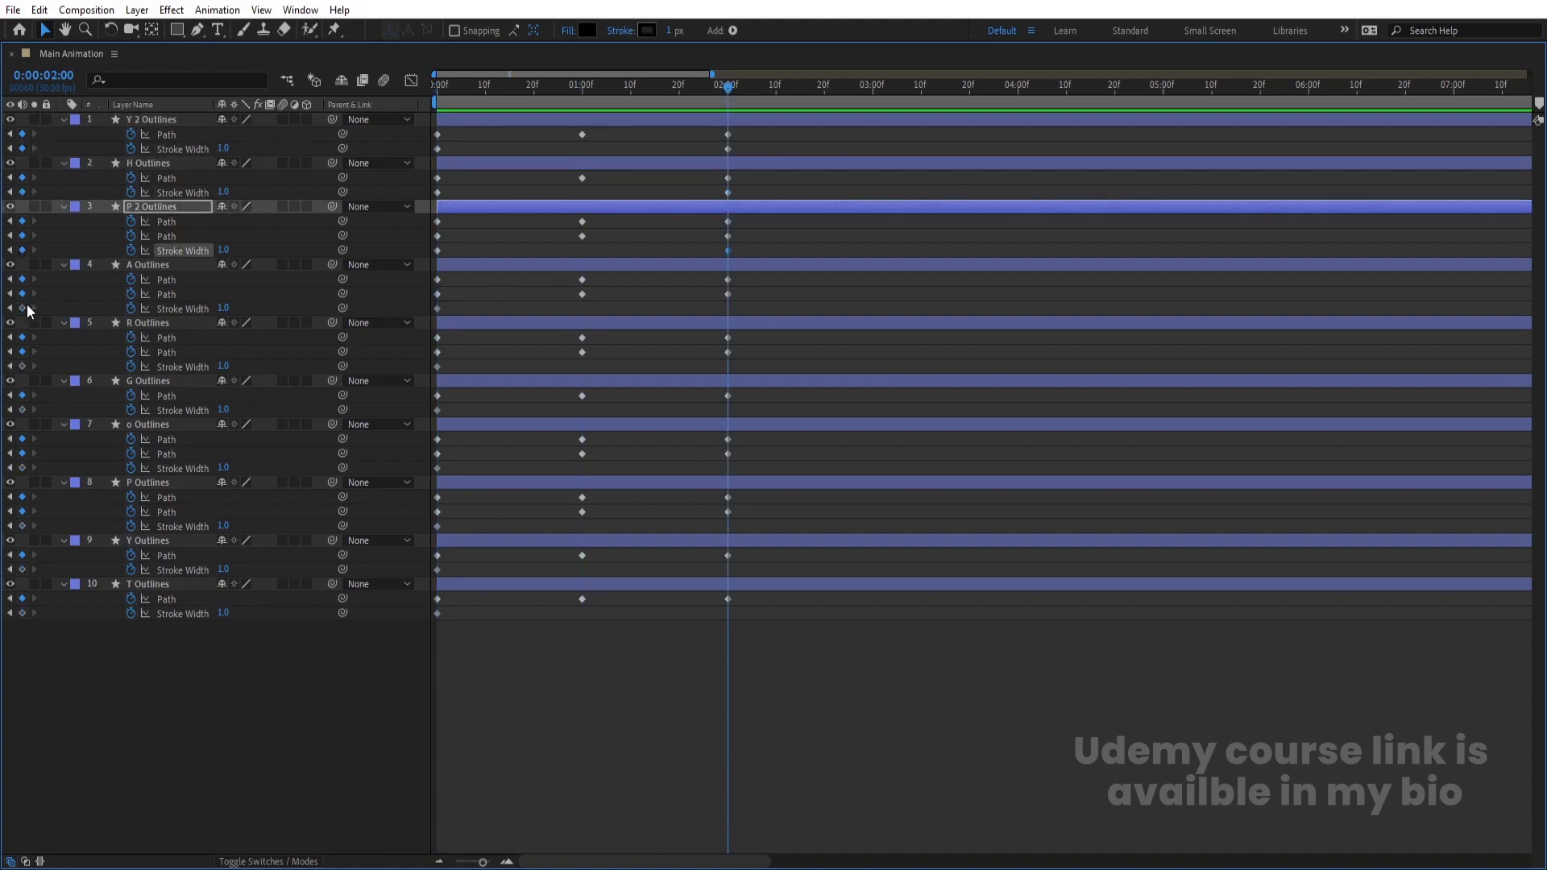
pyautogui.click(22, 308)
pyautogui.click(22, 365)
pyautogui.click(22, 410)
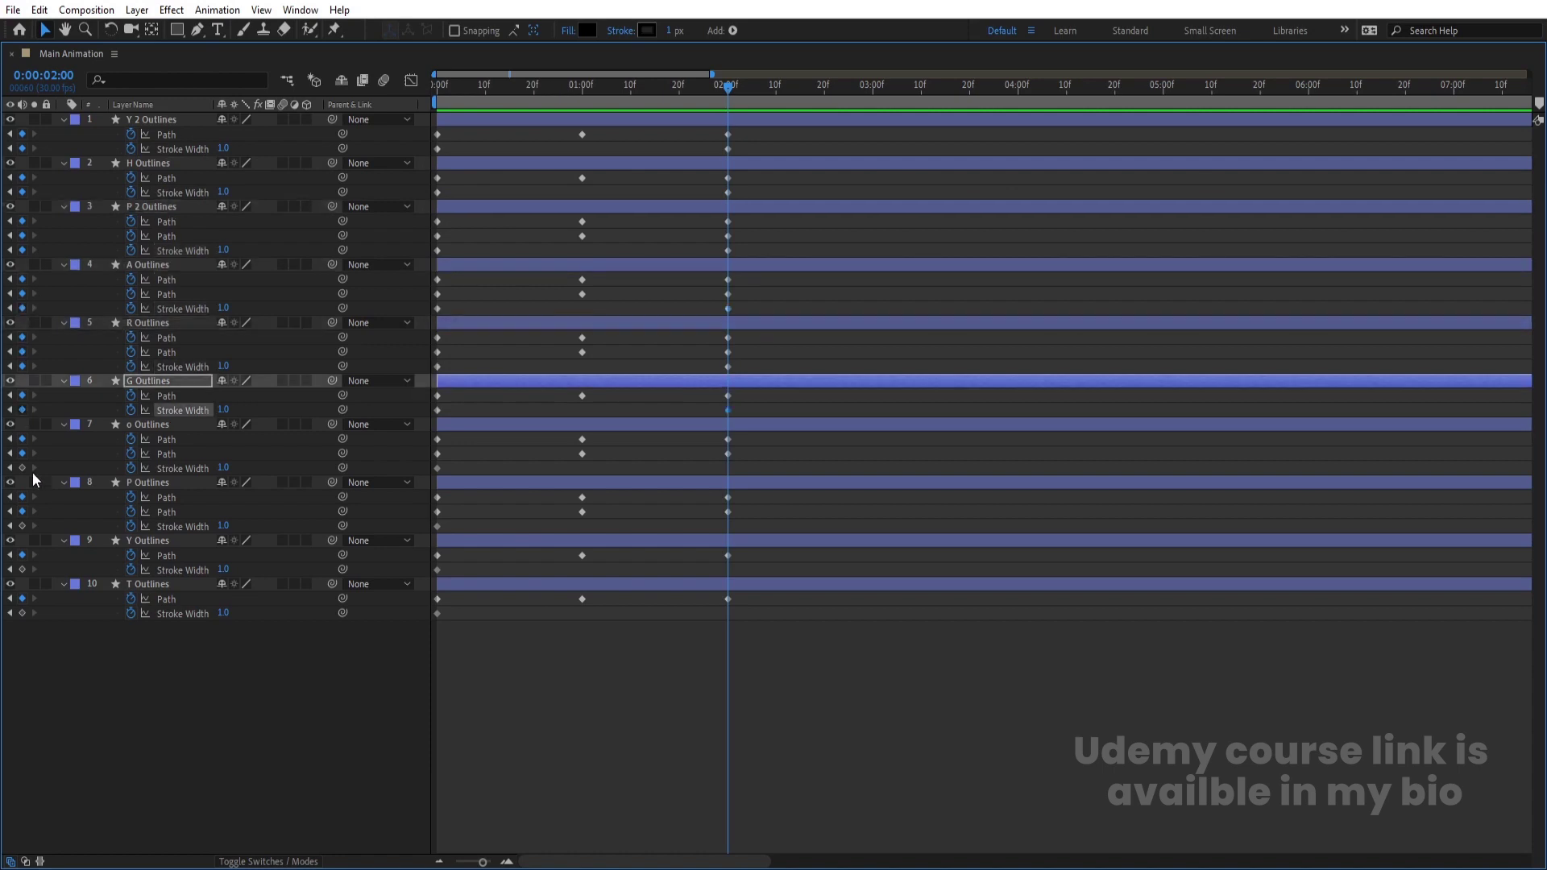
pyautogui.click(21, 467)
pyautogui.click(22, 525)
pyautogui.click(22, 568)
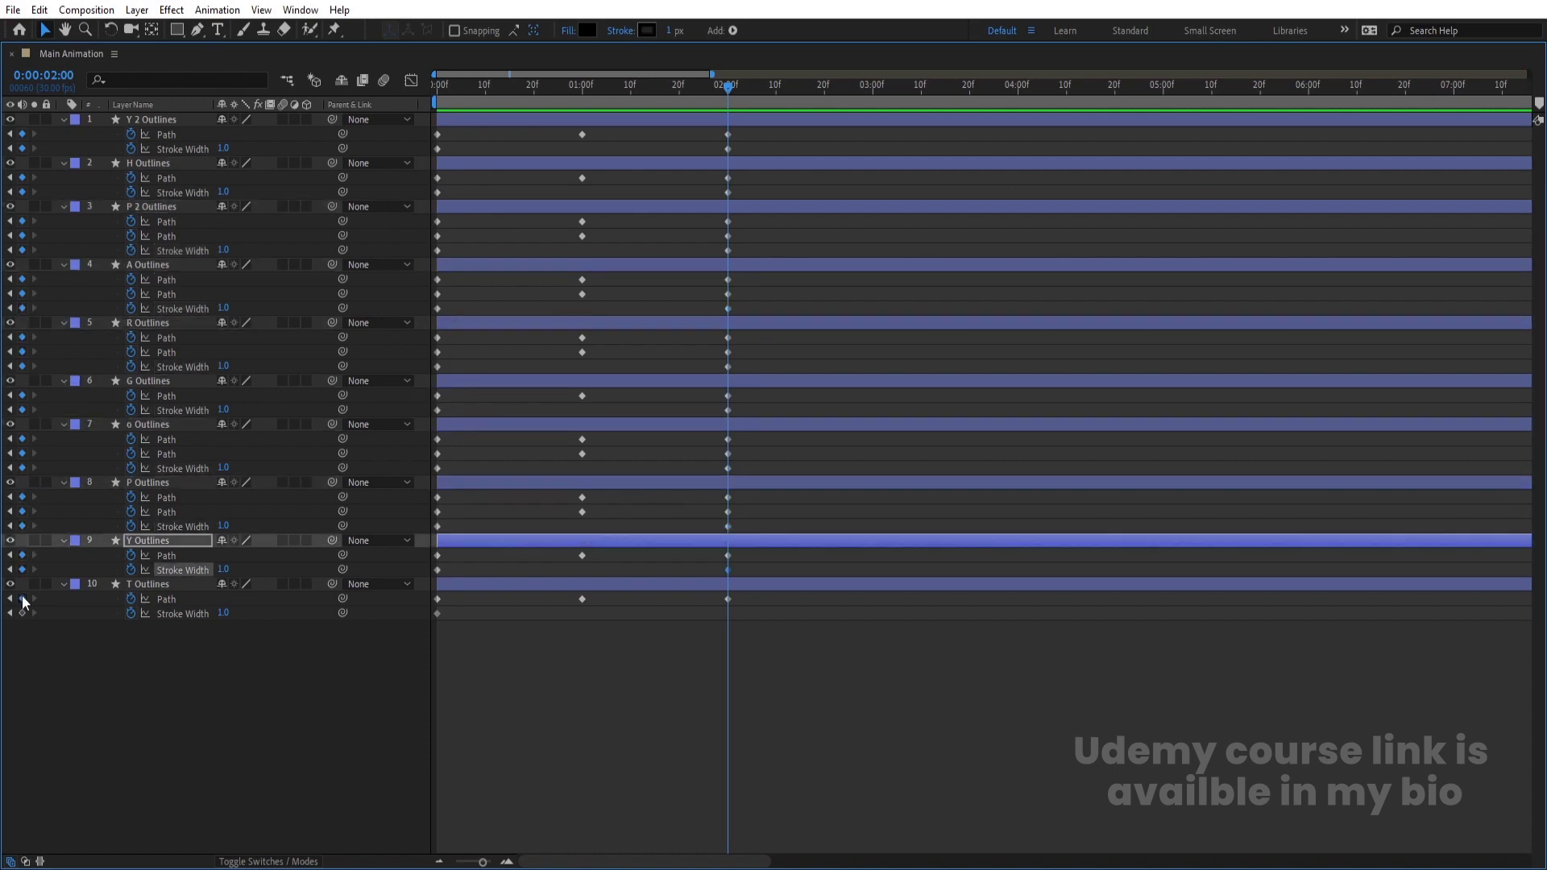
pyautogui.click(22, 612)
# Step: Set the Stroke Width of Y 2 Outlines to 15 at 1 second
pyautogui.click(583, 87)
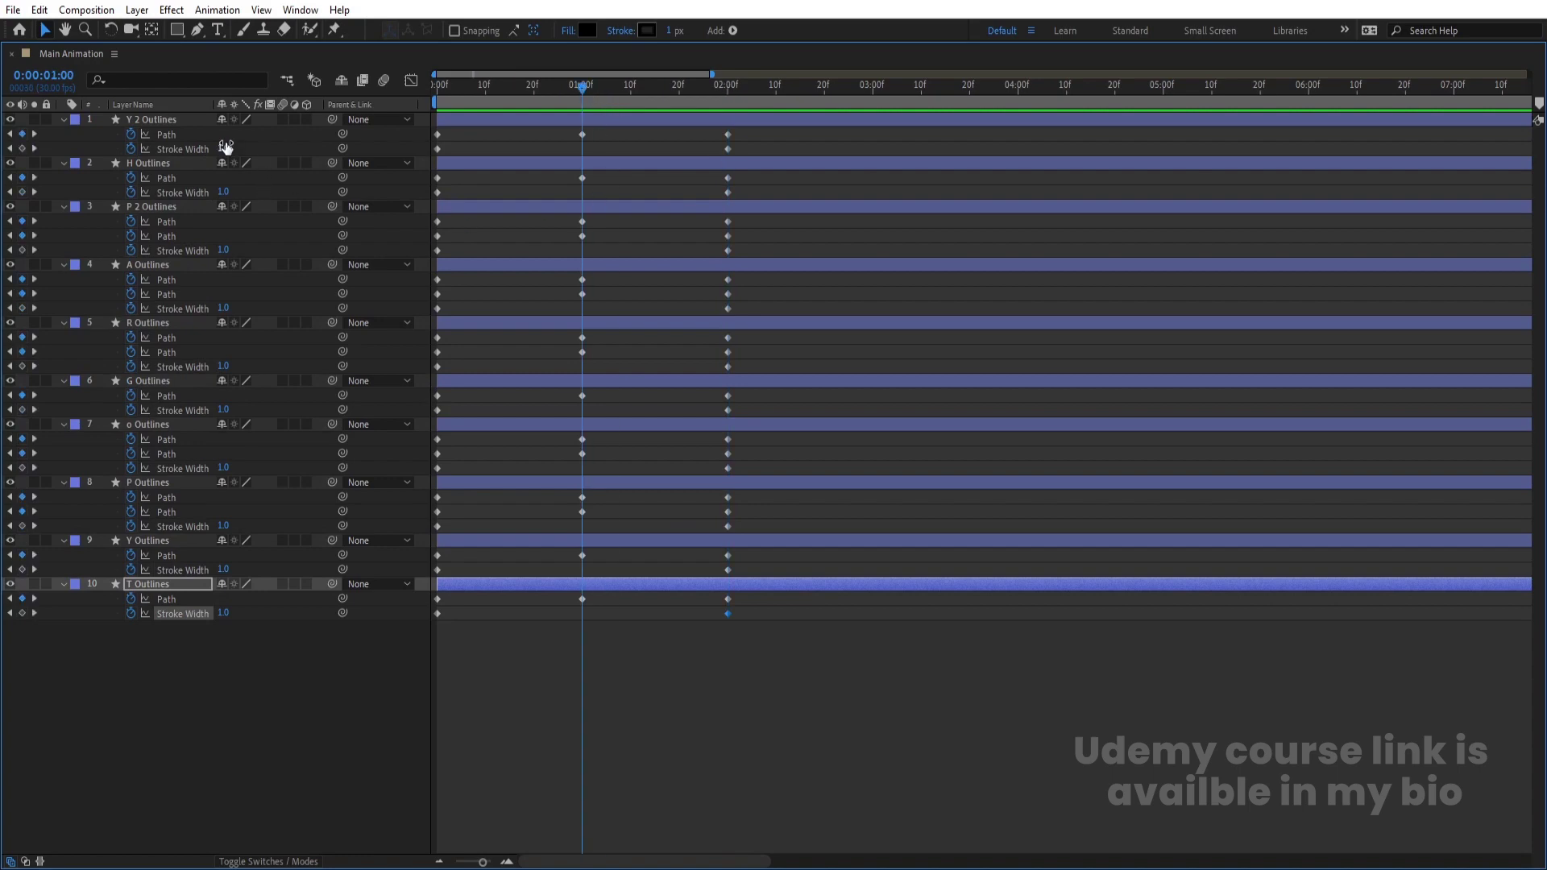
pyautogui.press('`')
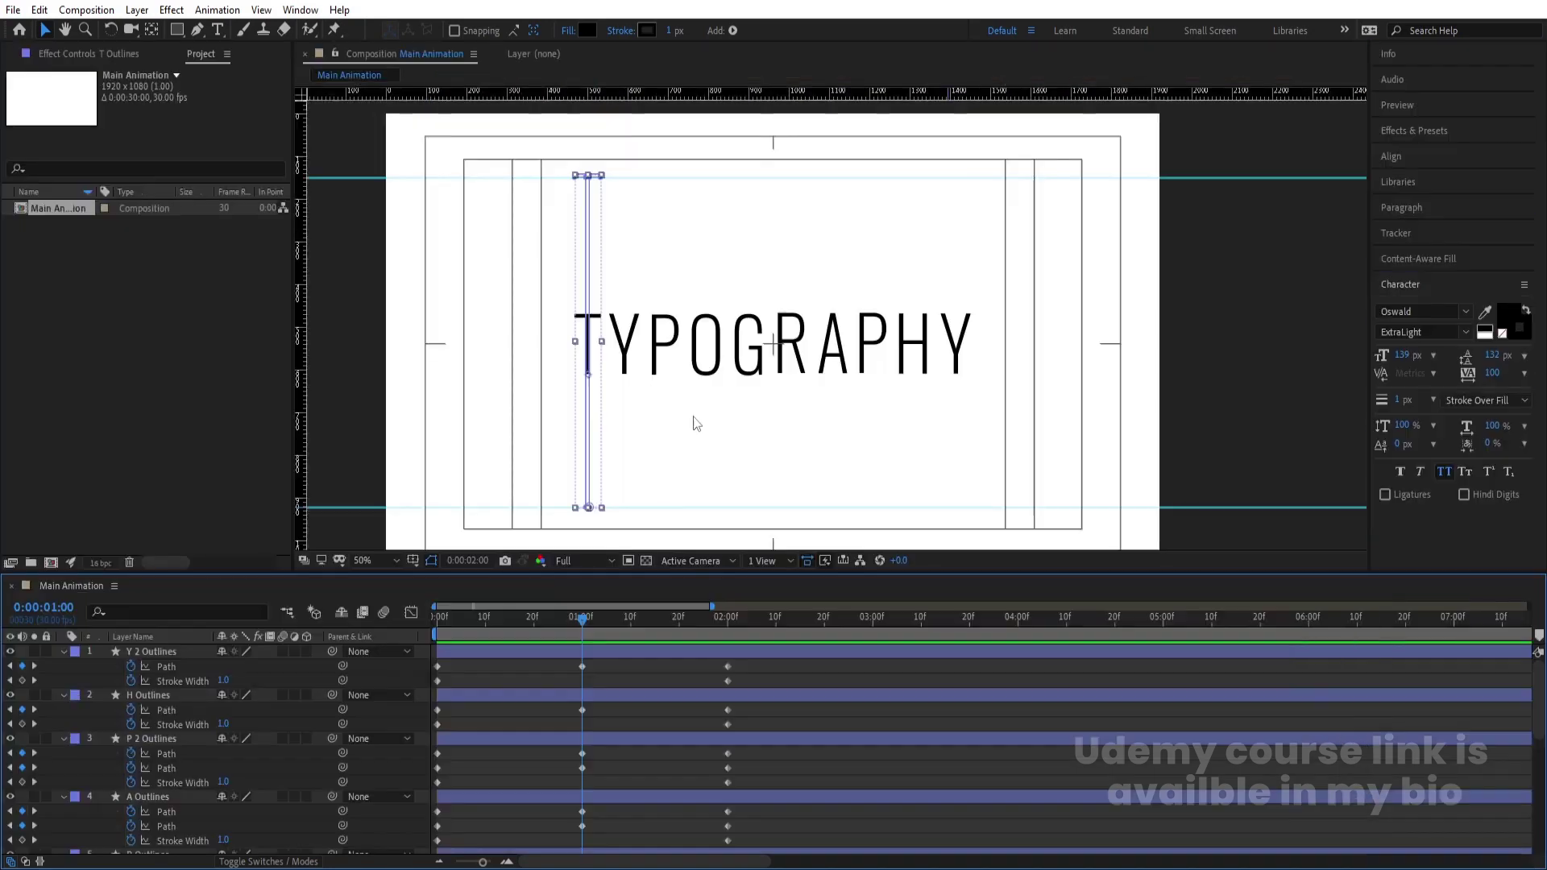
pyautogui.click(154, 652)
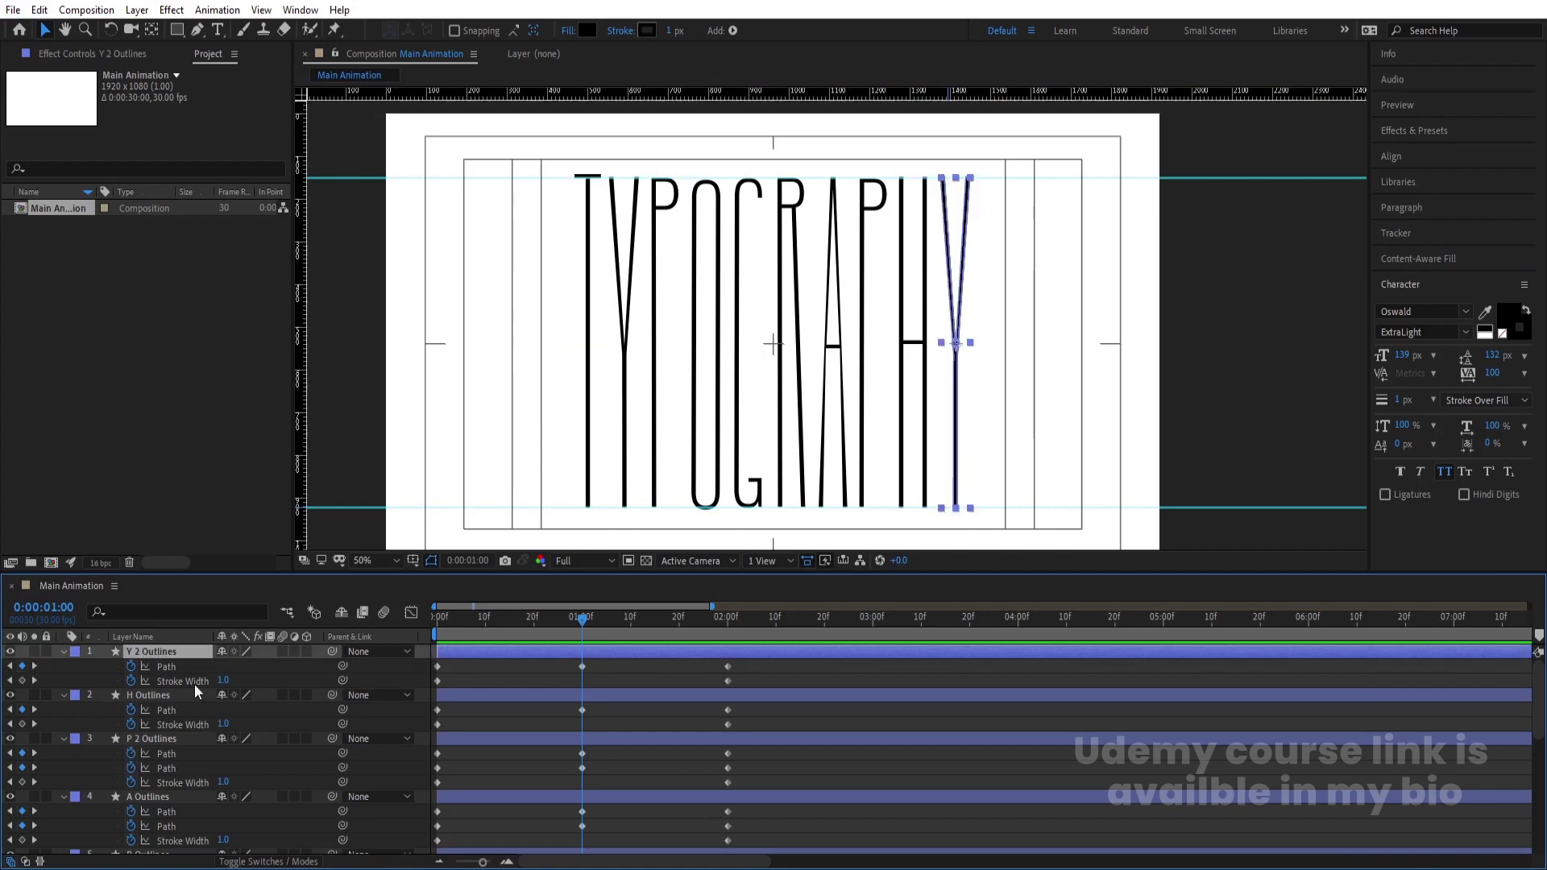
pyautogui.click(221, 681)
pyautogui.write('15')
pyautogui.press('Return')
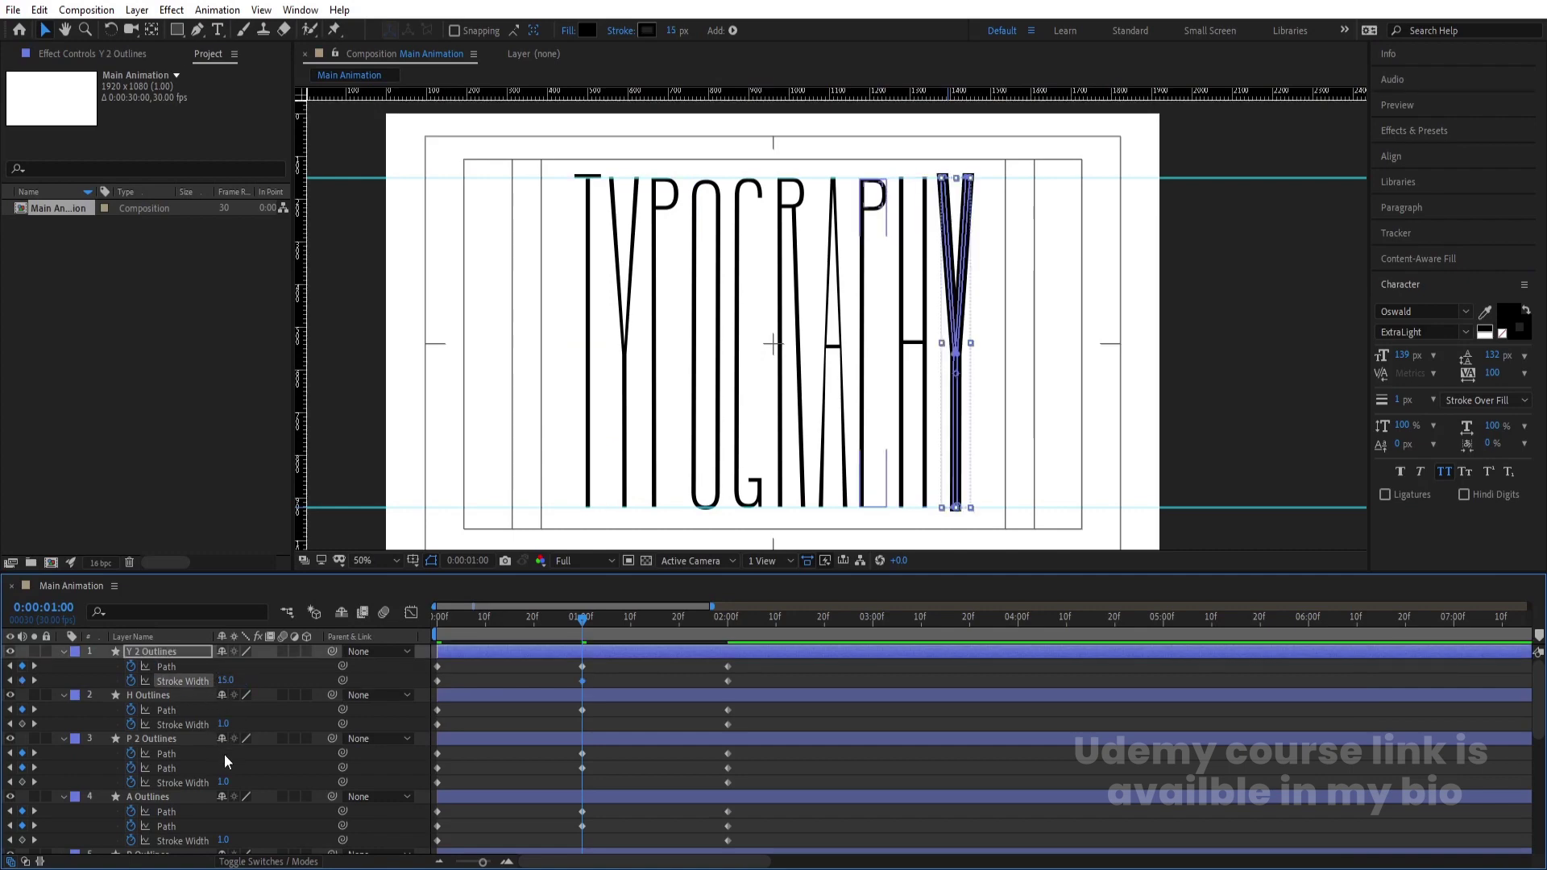
# Step: Set the Stroke Width of H Outlines, P 2 Outlines and A Outlines to 15 at 1 second
pyautogui.click(223, 724)
pyautogui.write('15')
pyautogui.click(224, 783)
pyautogui.write('15')
pyautogui.click(226, 840)
pyautogui.write('1')
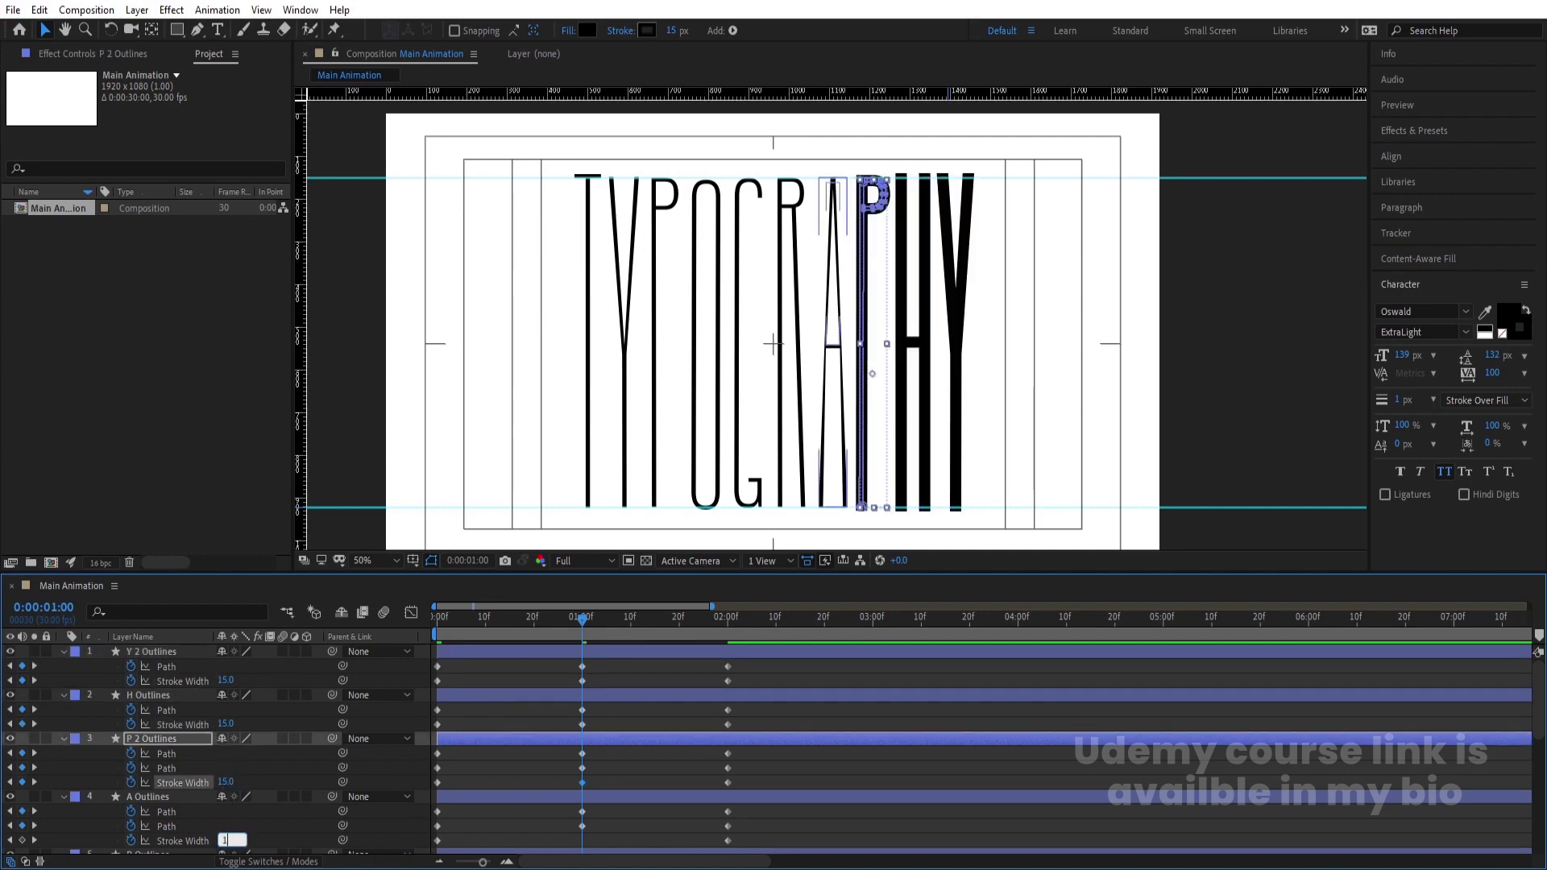
pyautogui.press('Return')
pyautogui.scroll(-5, 242, 822)
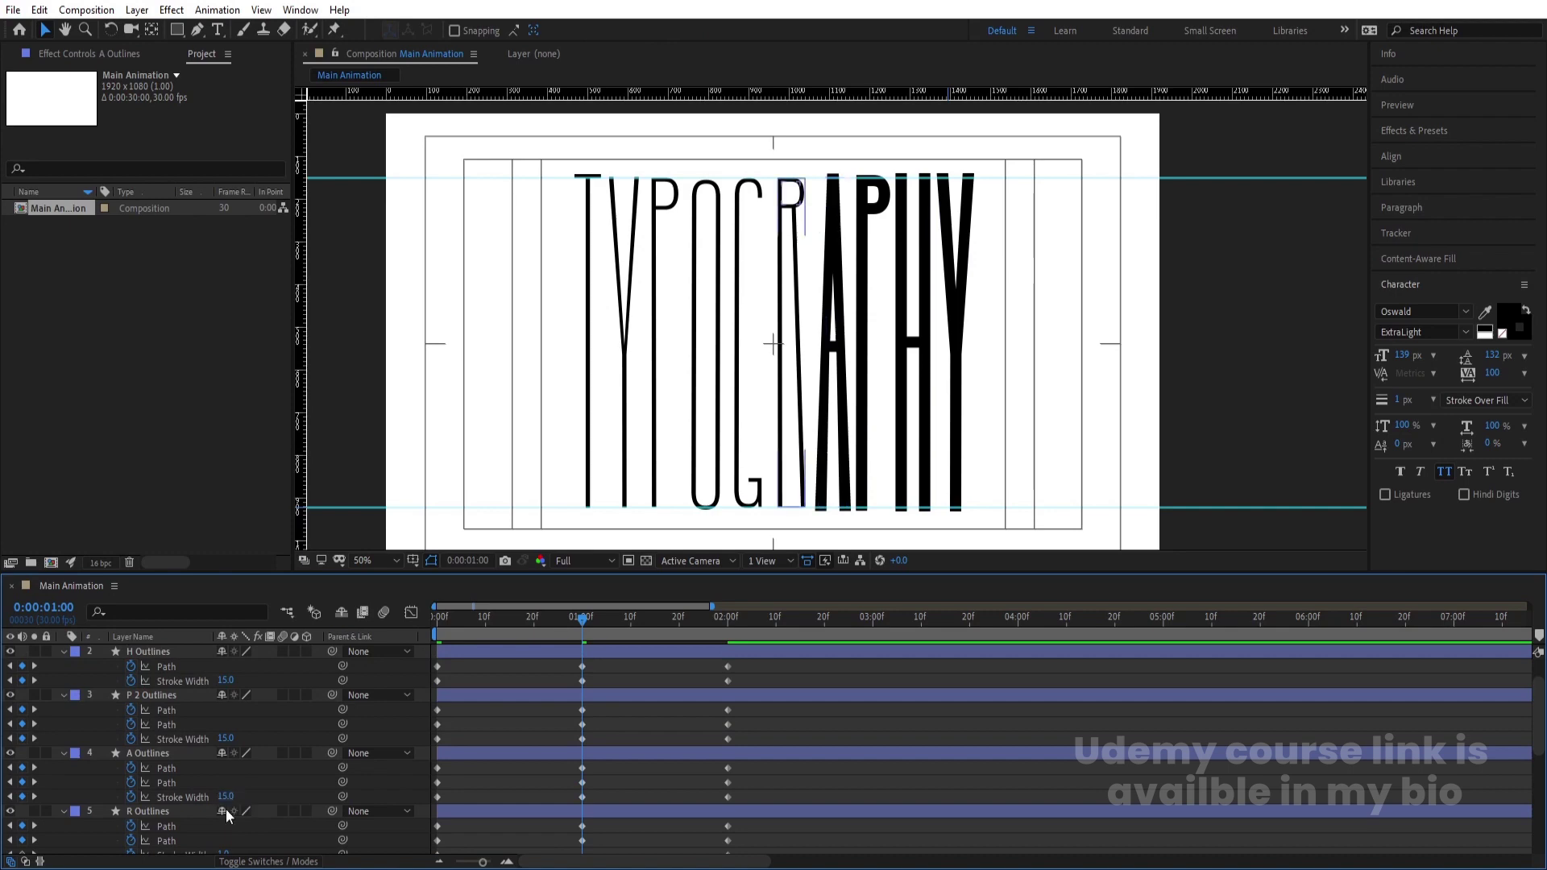
# Step: Set the Stroke Width of R Outlines and G Outlines to 15 at 1 second
pyautogui.click(224, 768)
pyautogui.write('1')
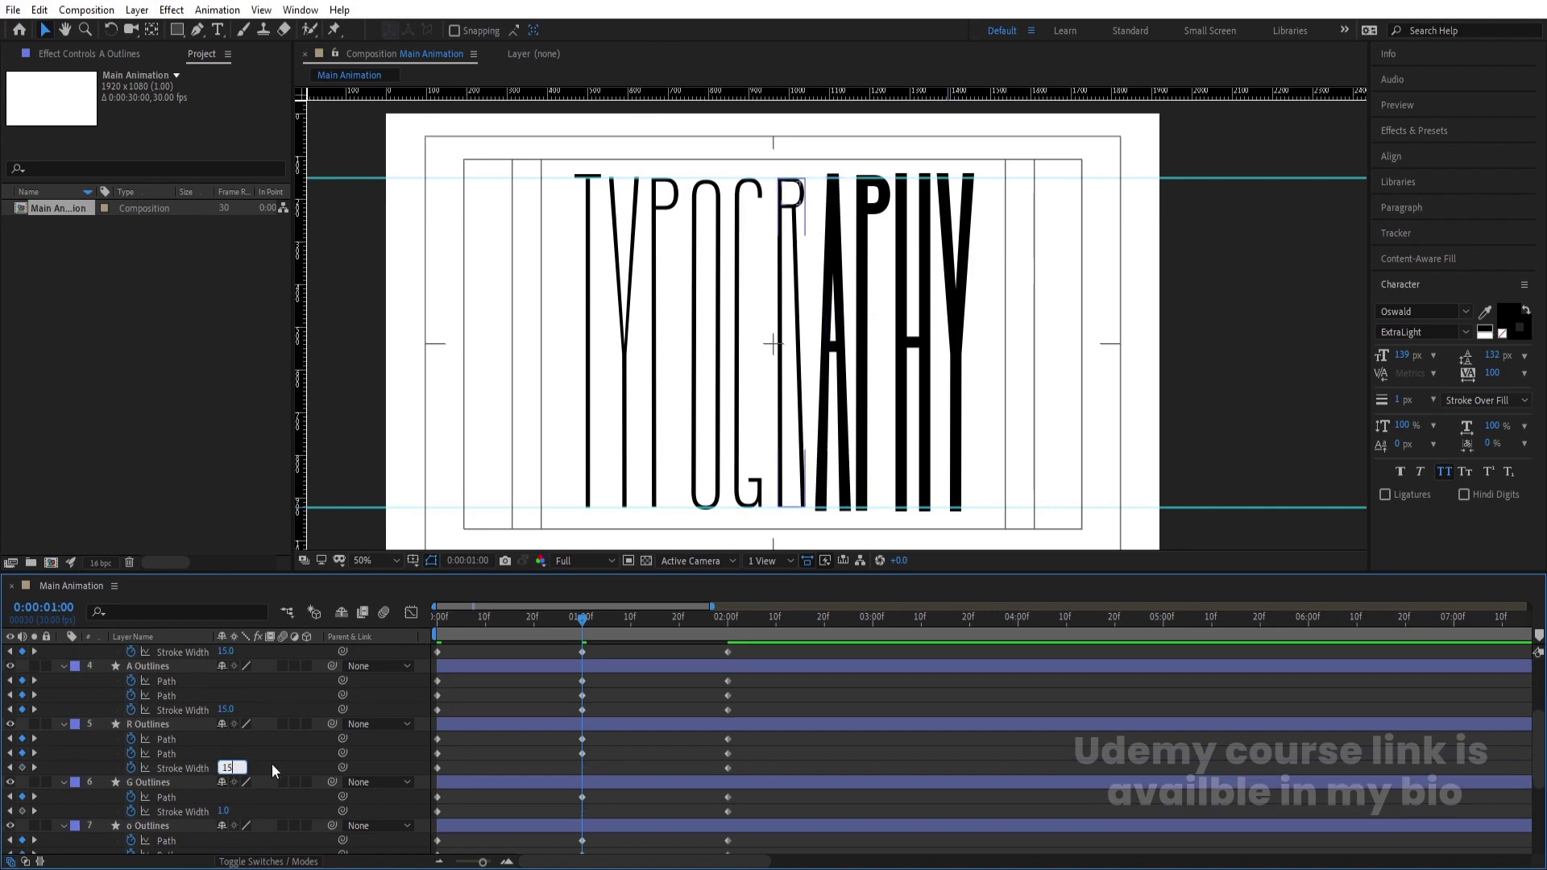
pyautogui.write('5')
pyautogui.press('Return')
pyautogui.click(229, 810)
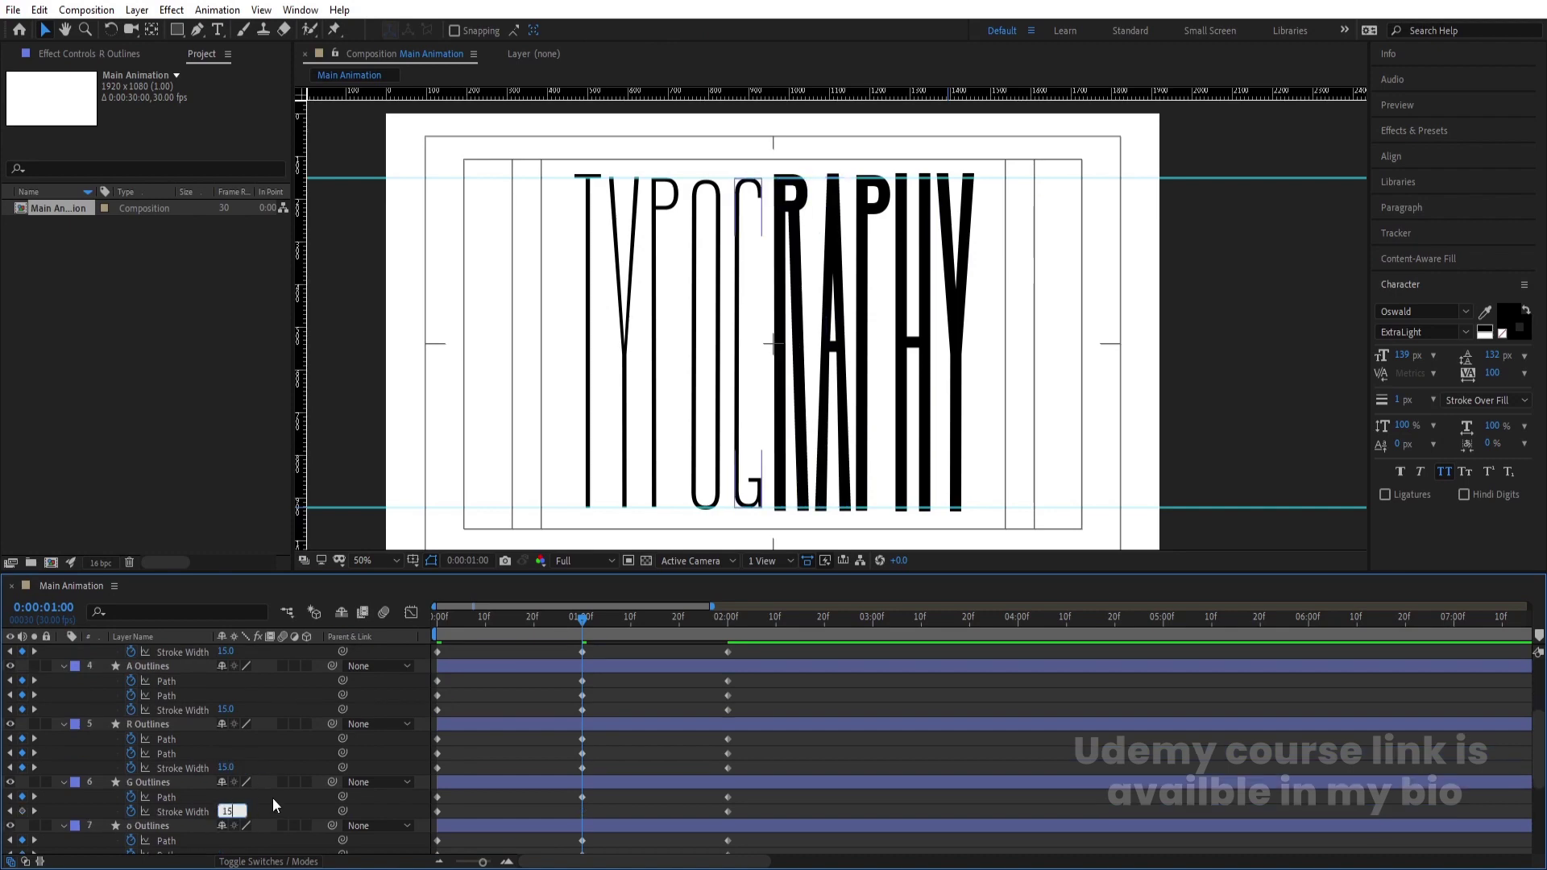
pyautogui.write('15')
pyautogui.press('Return')
pyautogui.scroll(-3, 278, 798)
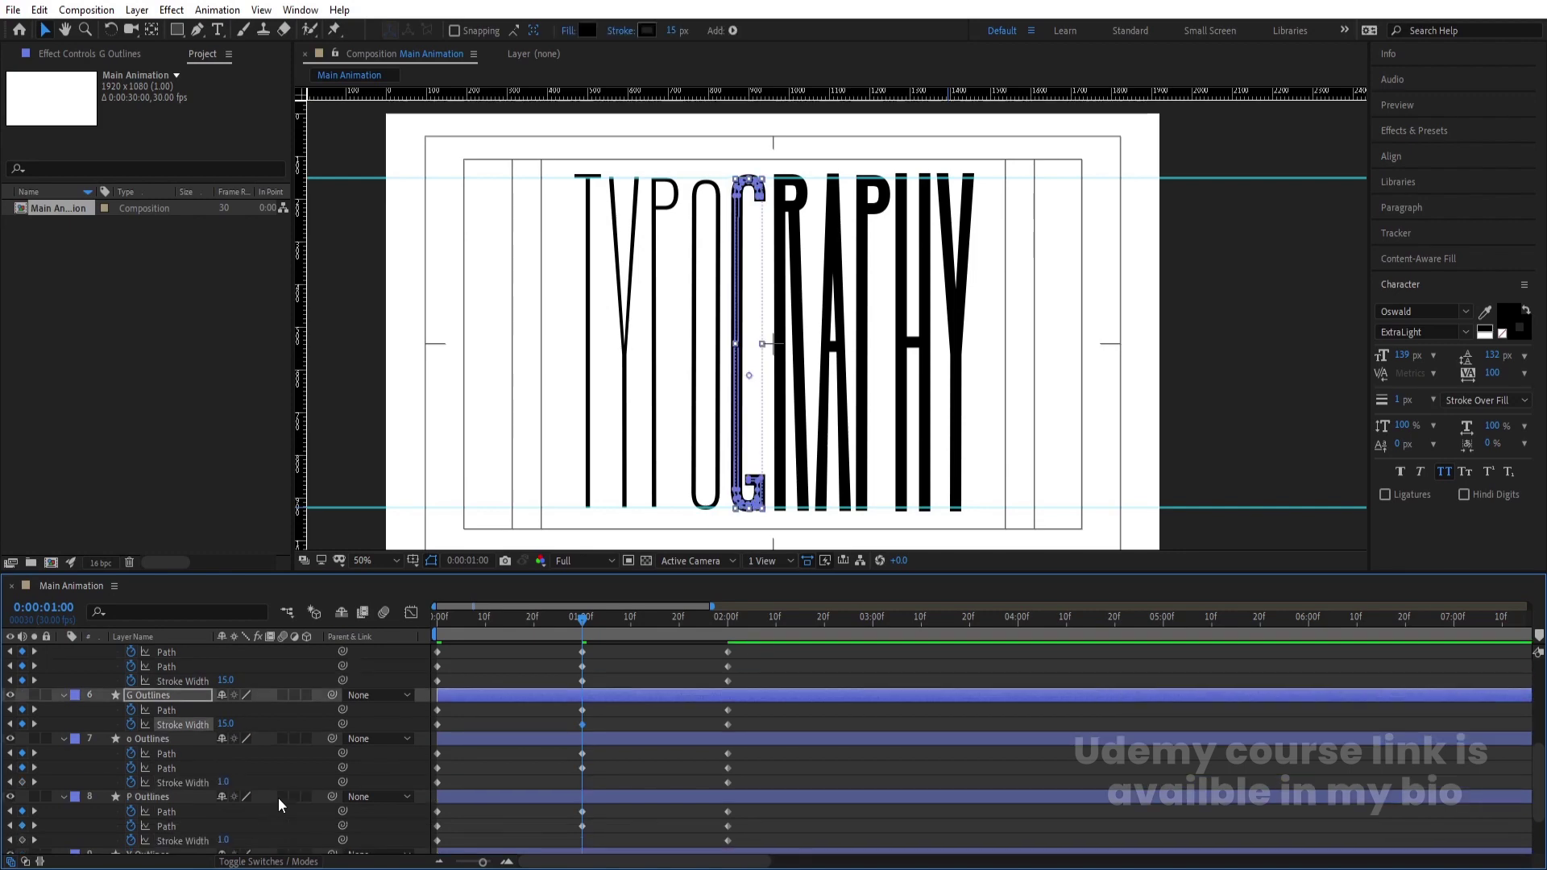
# Step: Set the Stroke Width of o Outlines and P Outlines to 15 at 1 second
pyautogui.click(225, 782)
pyautogui.write('15')
pyautogui.press('Return')
pyautogui.scroll(-3, 266, 773)
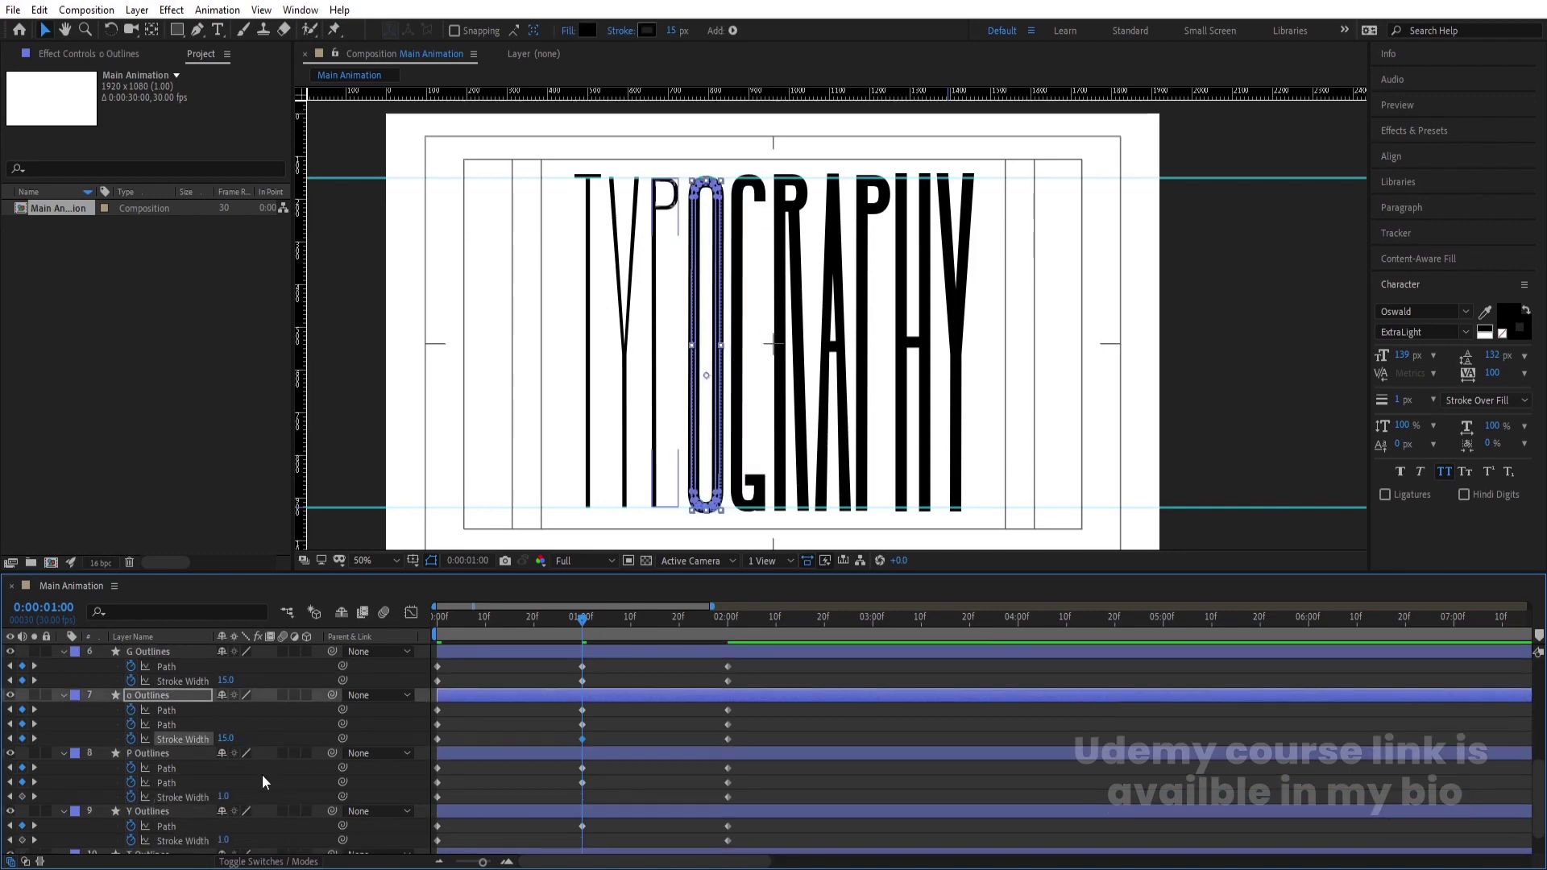
pyautogui.click(228, 759)
pyautogui.write('15')
pyautogui.press('Return')
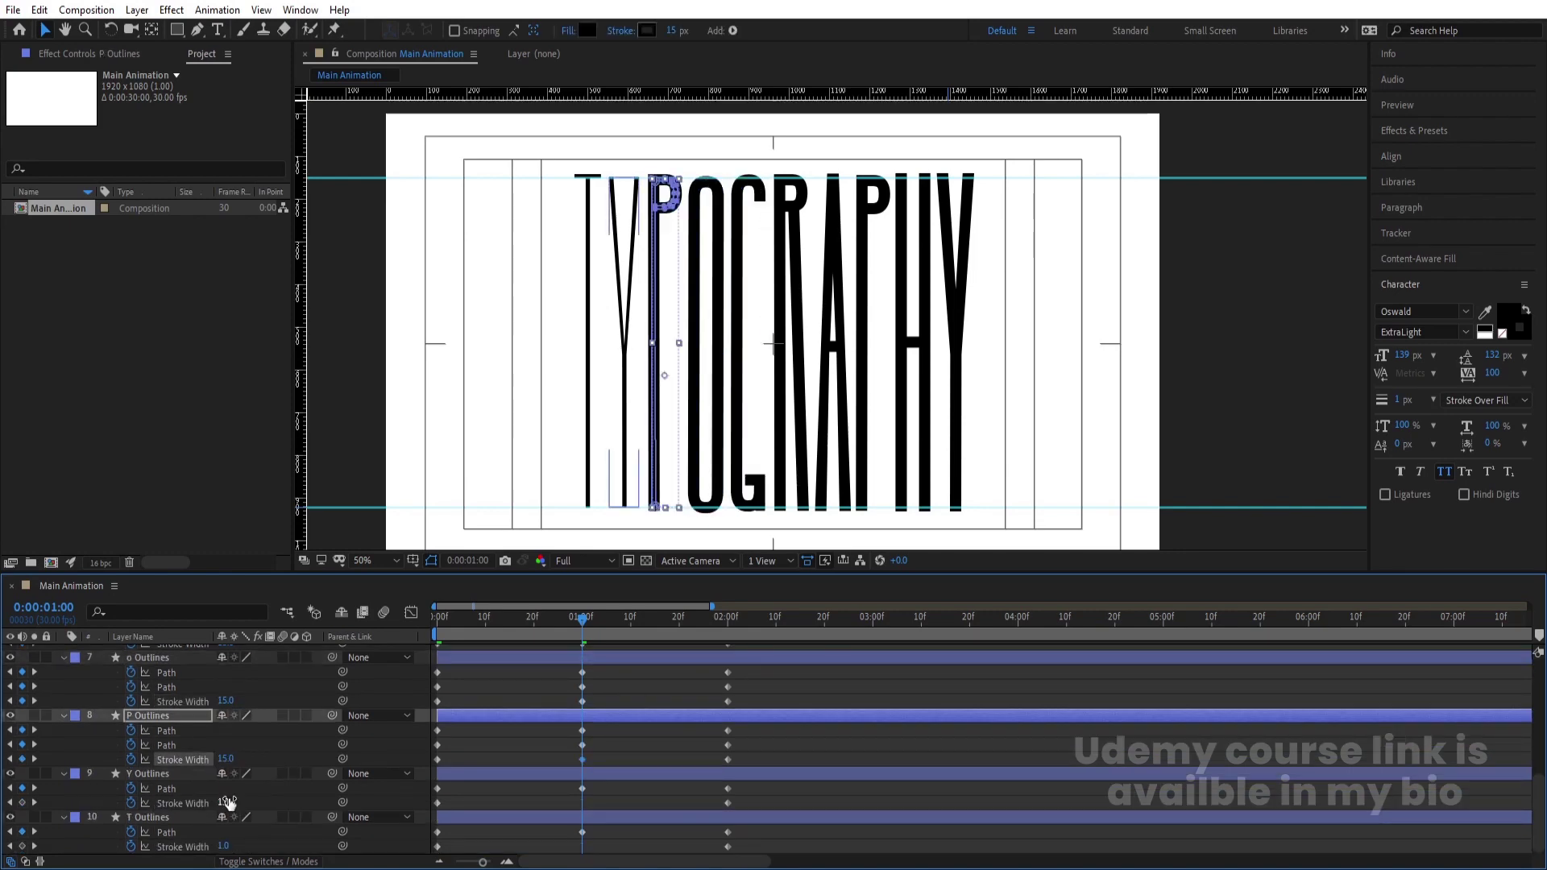
# Step: Set the Stroke Width of Y Outlines and T Outlines to 15 at 1 second
pyautogui.click(225, 802)
pyautogui.press('Return')
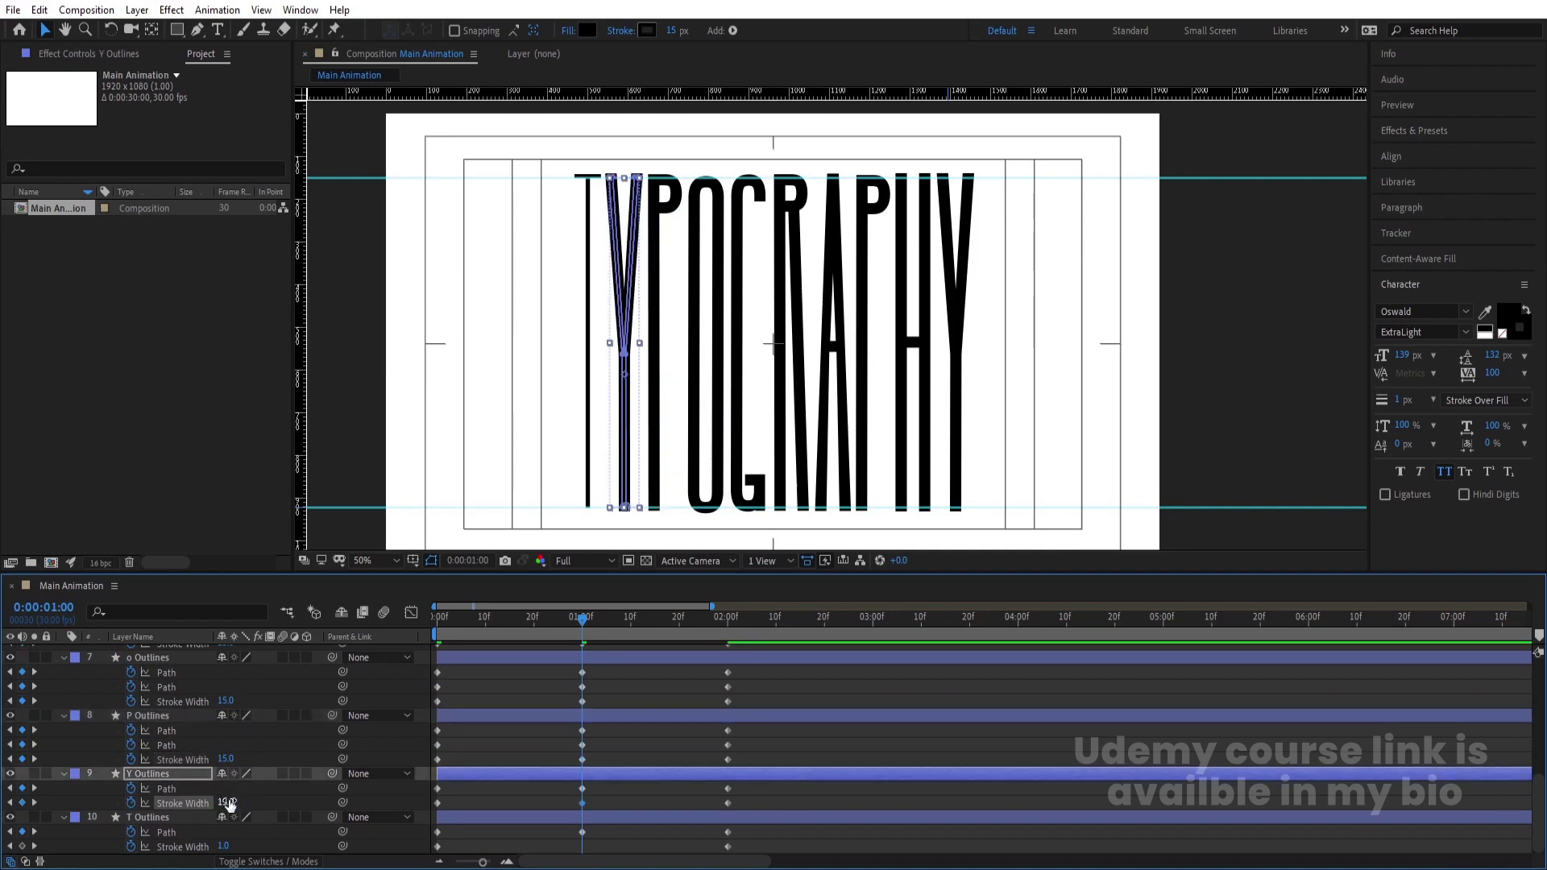
pyautogui.click(223, 845)
pyautogui.write('1')
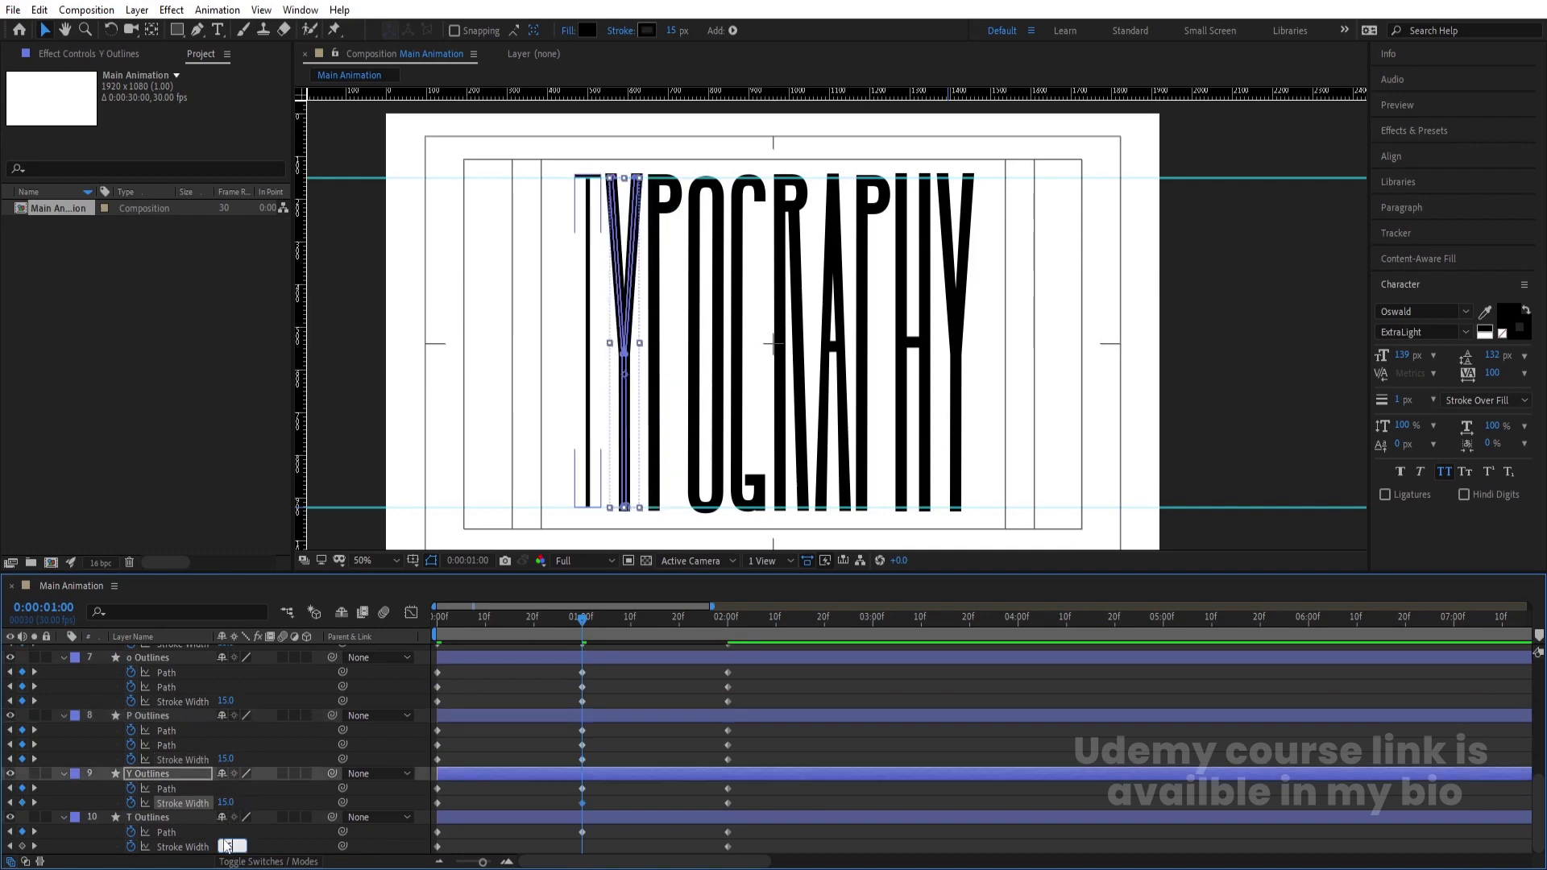
pyautogui.write('5')
pyautogui.press('Return')
# Step: Play the animation from the first frame to check how the stroke thickness changes with the stretch
pyautogui.click(496, 617)
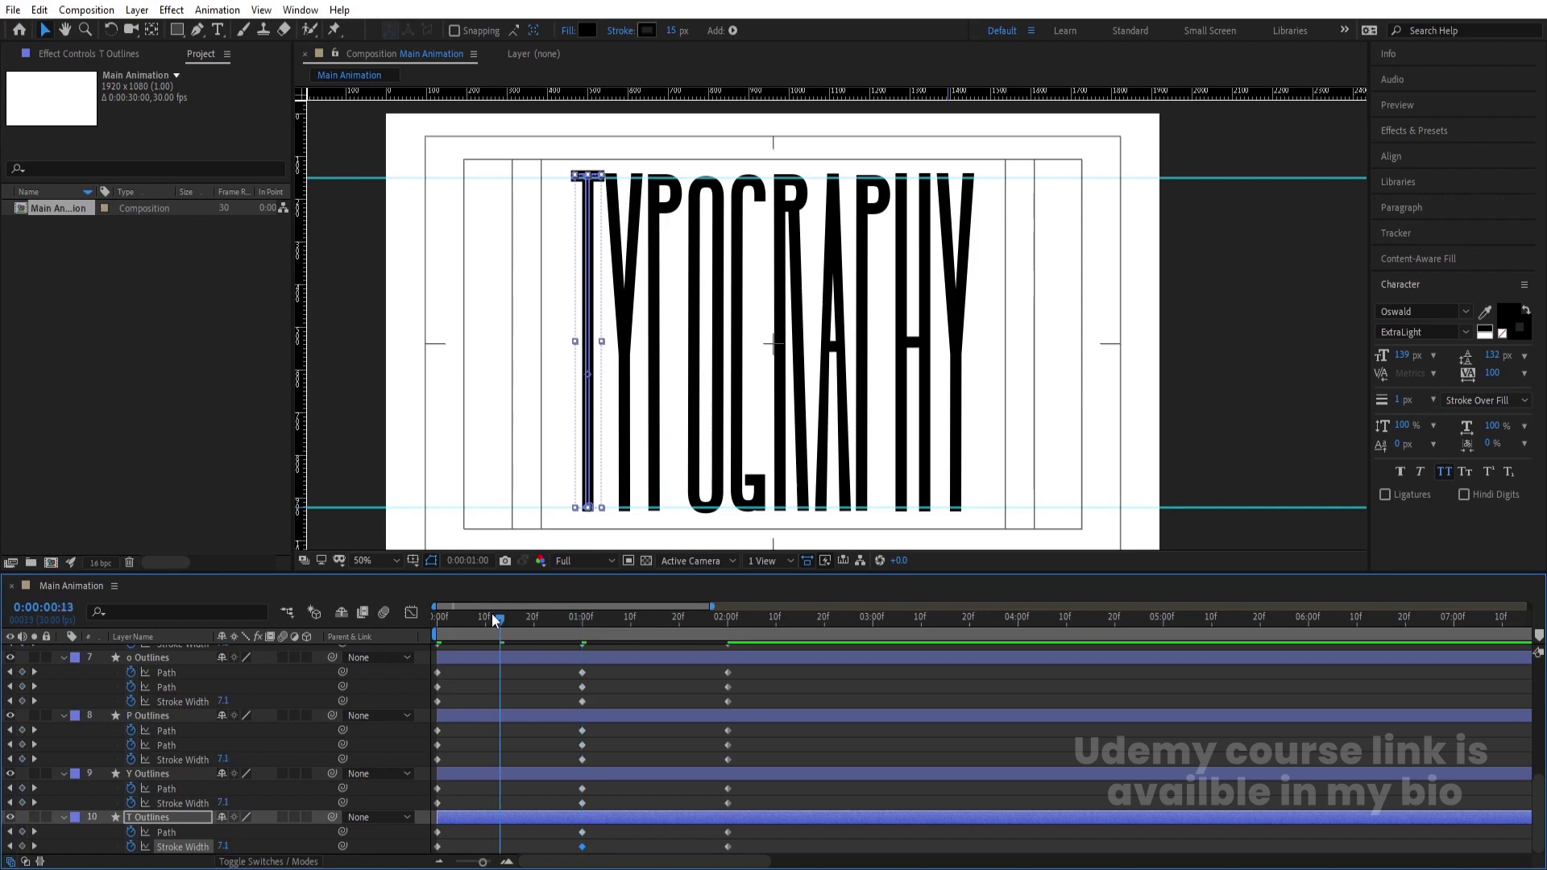
pyautogui.press('Home')
pyautogui.press('space')
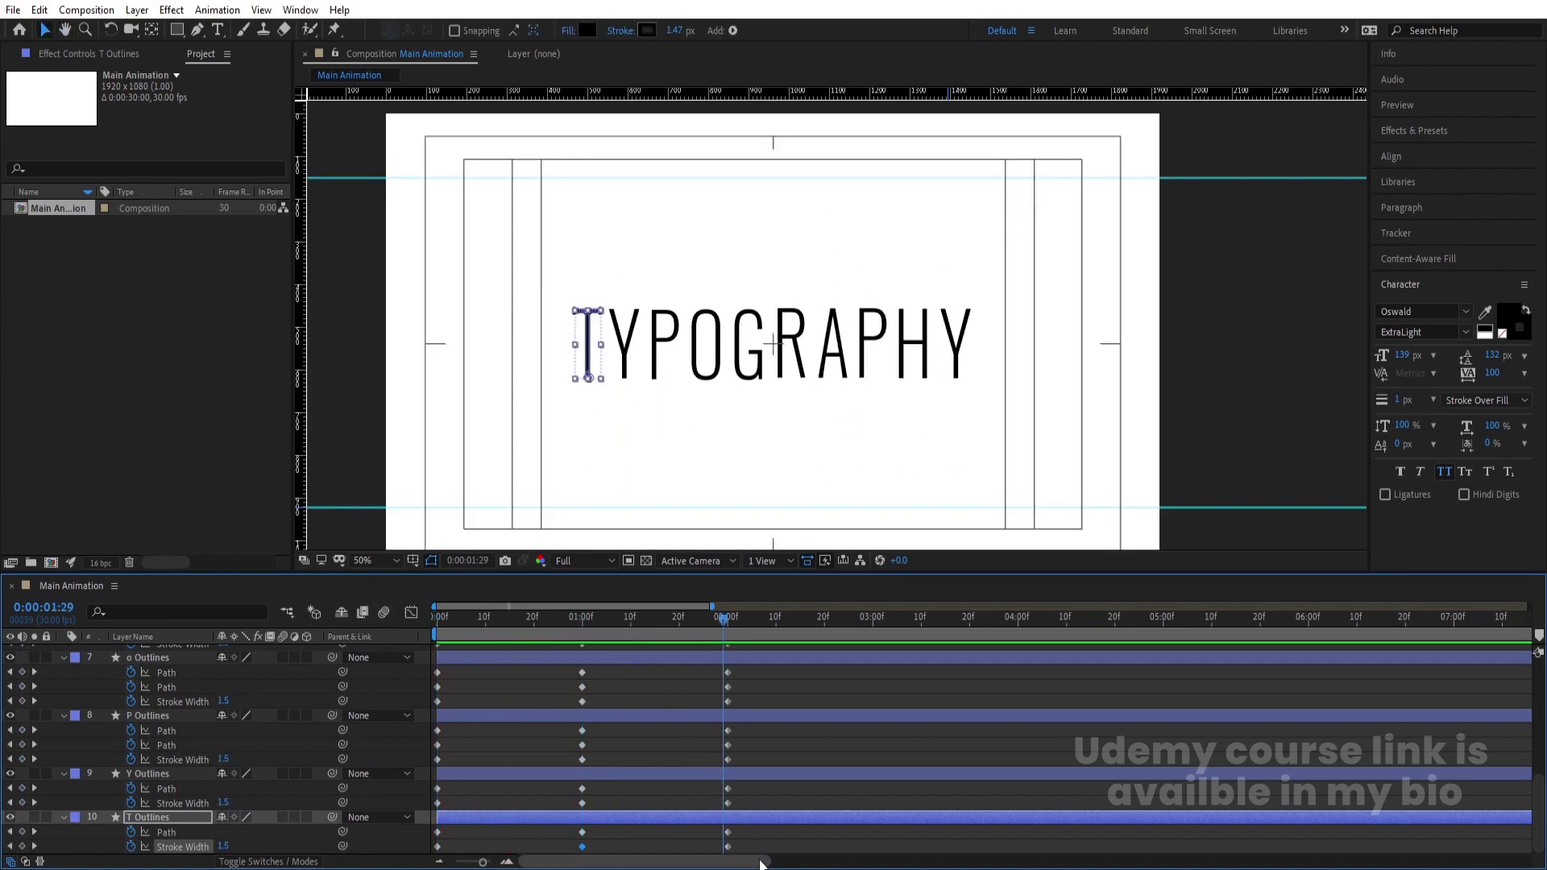
# Step: Apply Easy Ease to all Path and Stroke Width keyframes and lengthen their incoming influence handles in the speed graph
pyautogui.moveTo(757, 854); pyautogui.dragTo(294, 428)
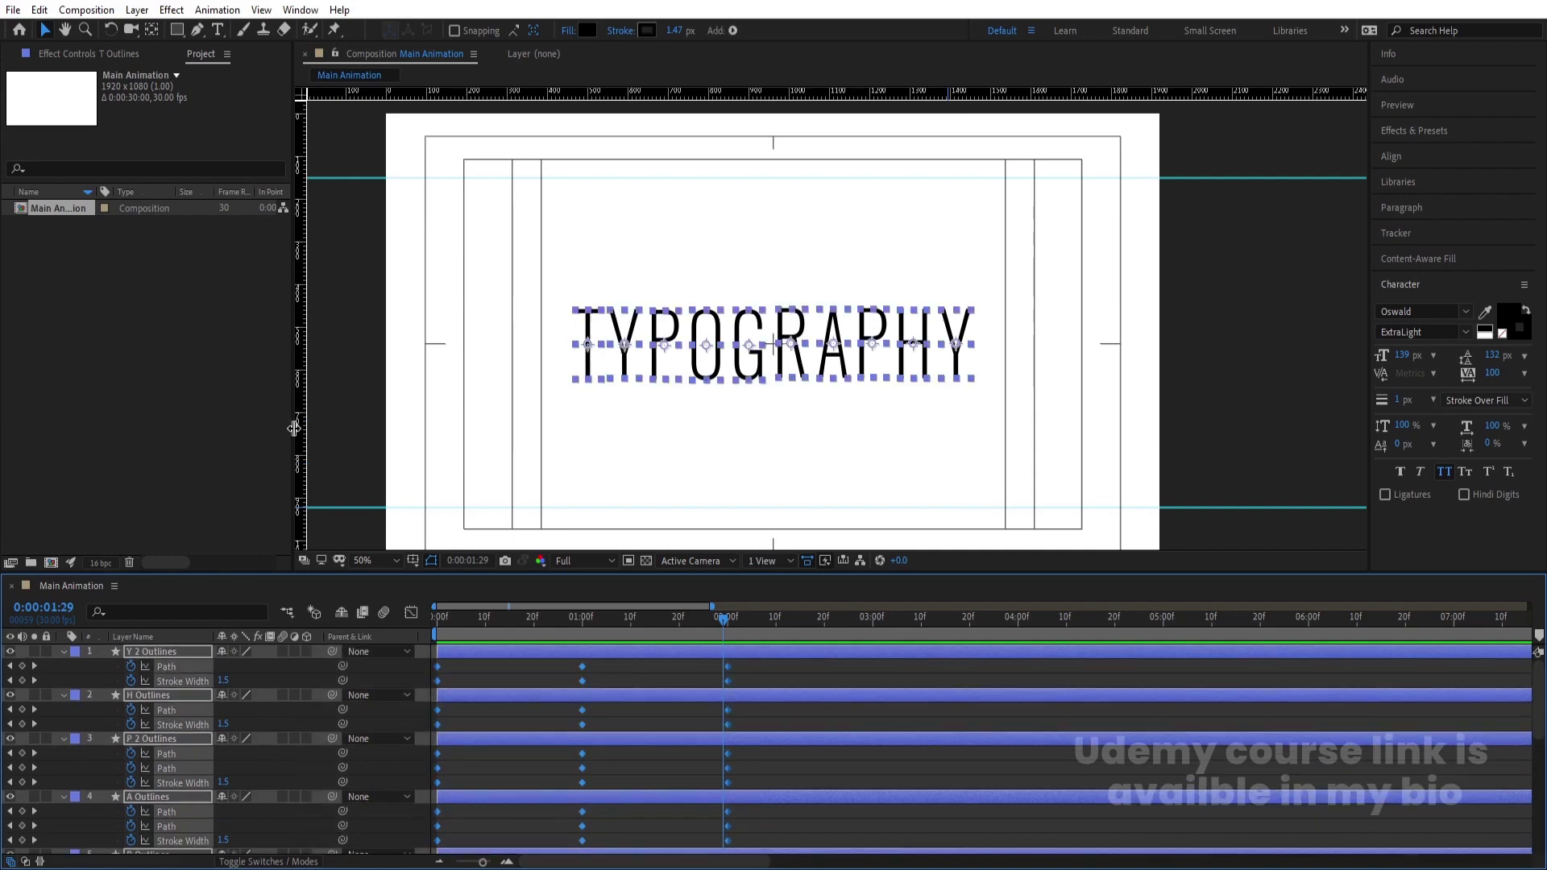
pyautogui.click(411, 612)
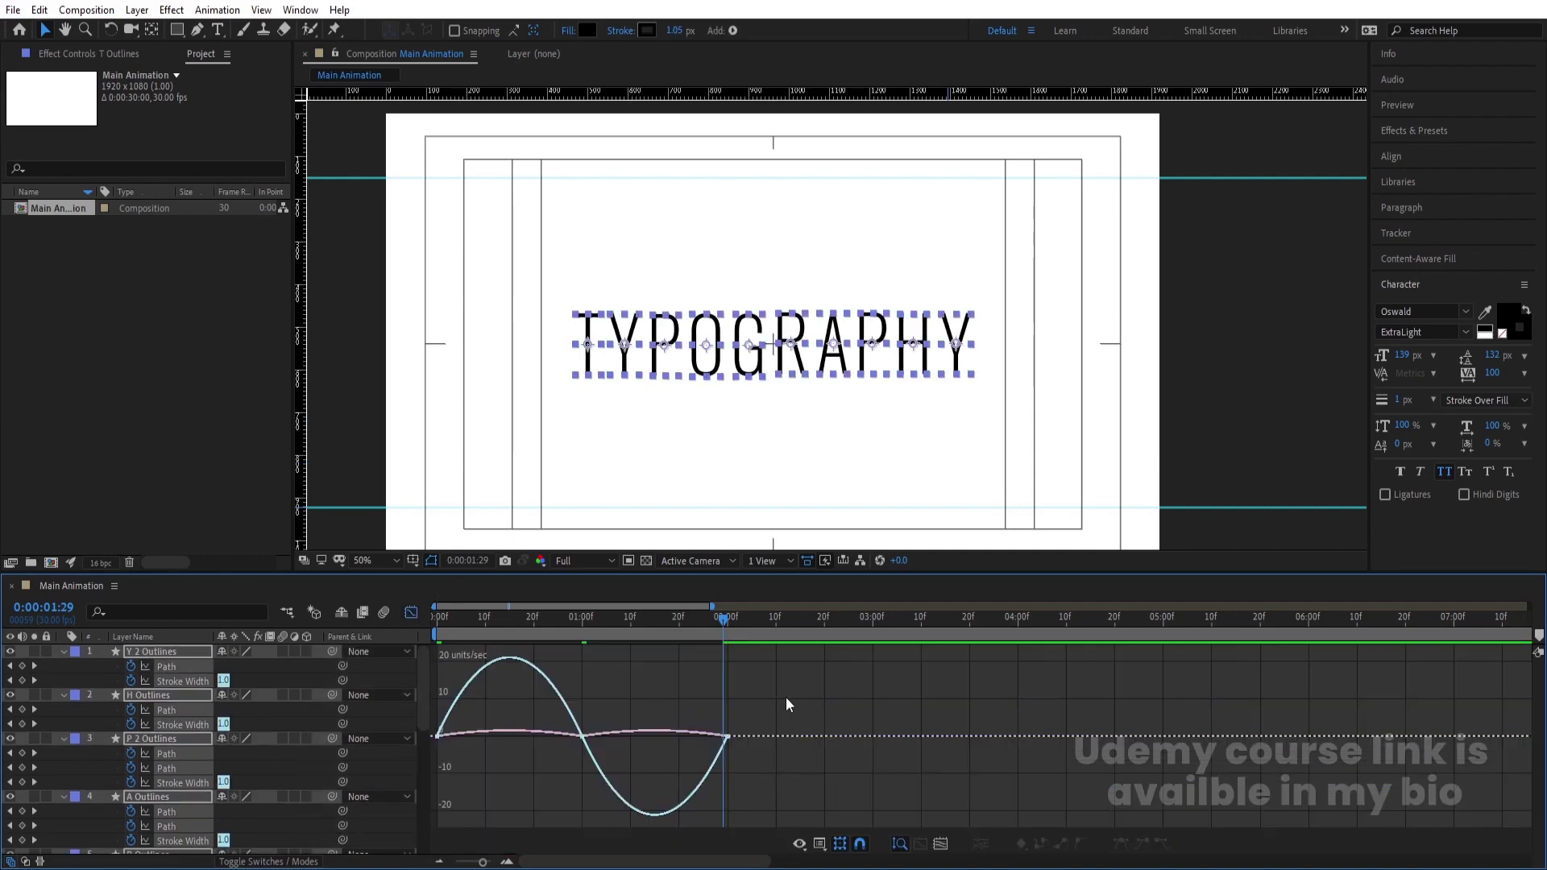
pyautogui.moveTo(786, 698); pyautogui.dragTo(435, 820)
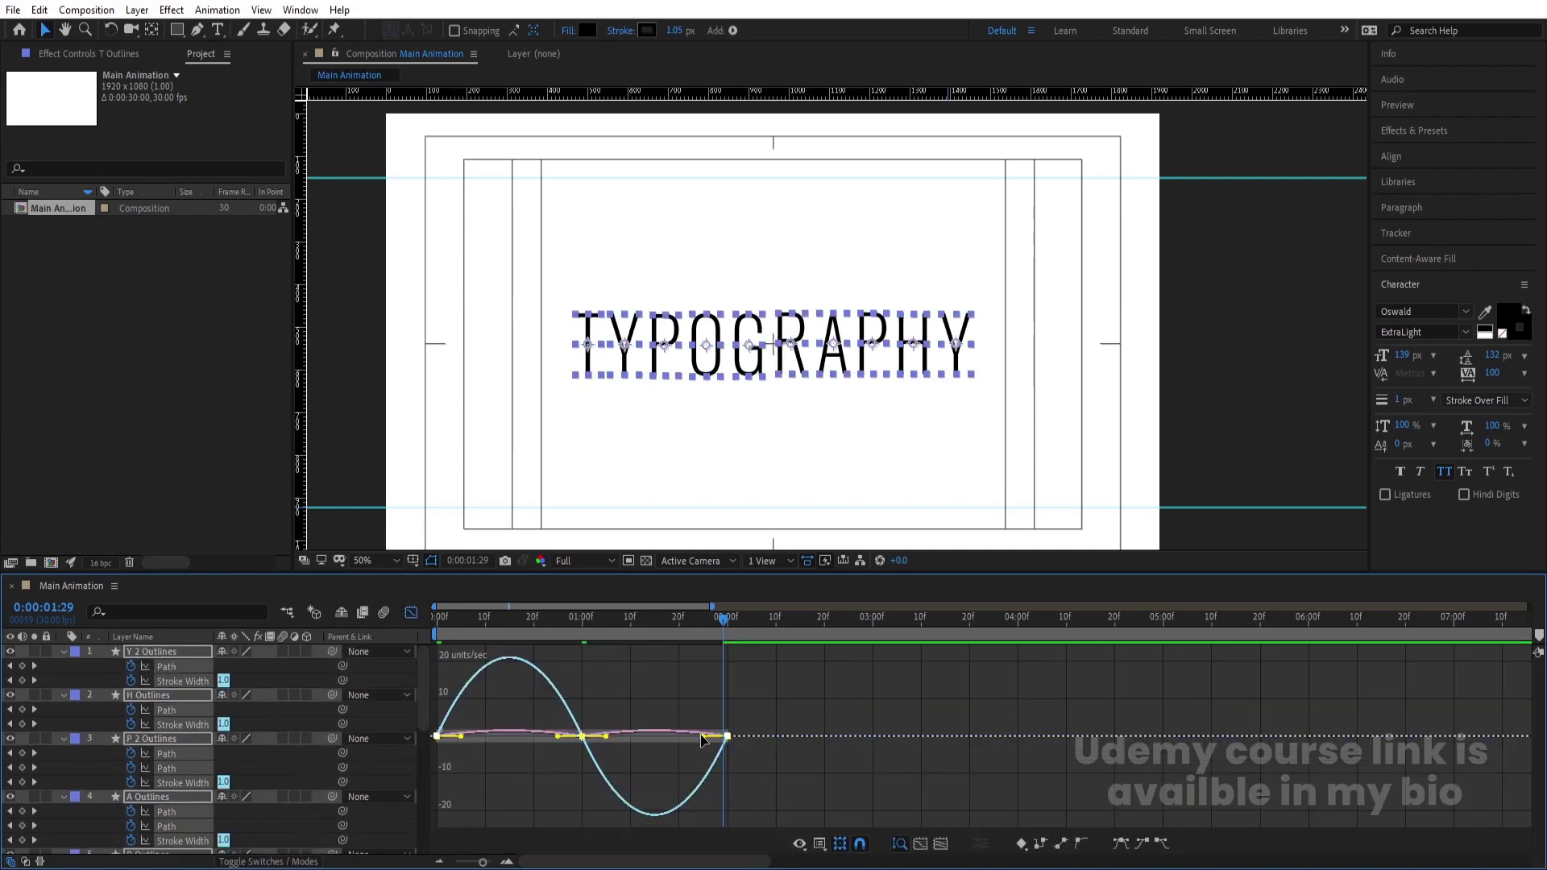
pyautogui.moveTo(702, 738); pyautogui.dragTo(628, 736)
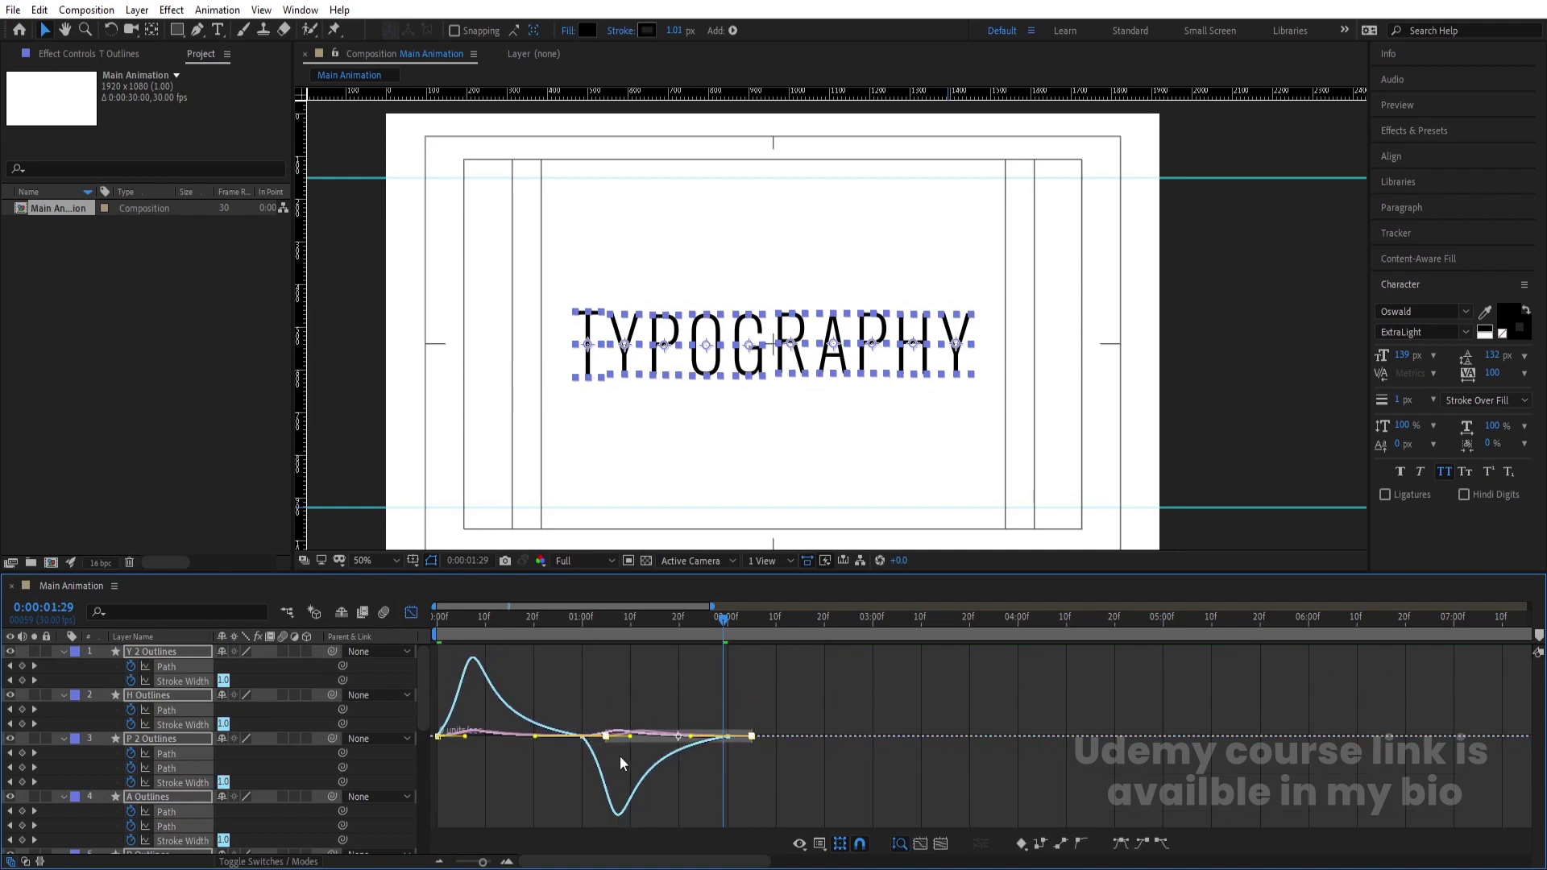
# Step: Undo the keyframe shift and lengthen the outgoing influence handles of all keyframes in the speed graph
pyautogui.hotkey('ctrl', 'z')
pyautogui.moveTo(808, 675); pyautogui.dragTo(432, 813)
pyautogui.moveTo(608, 735); pyautogui.dragTo(634, 742)
# Step: Leave the Graph Editor and play the animation from the first frame to check the eased motion
pyautogui.press('Home')
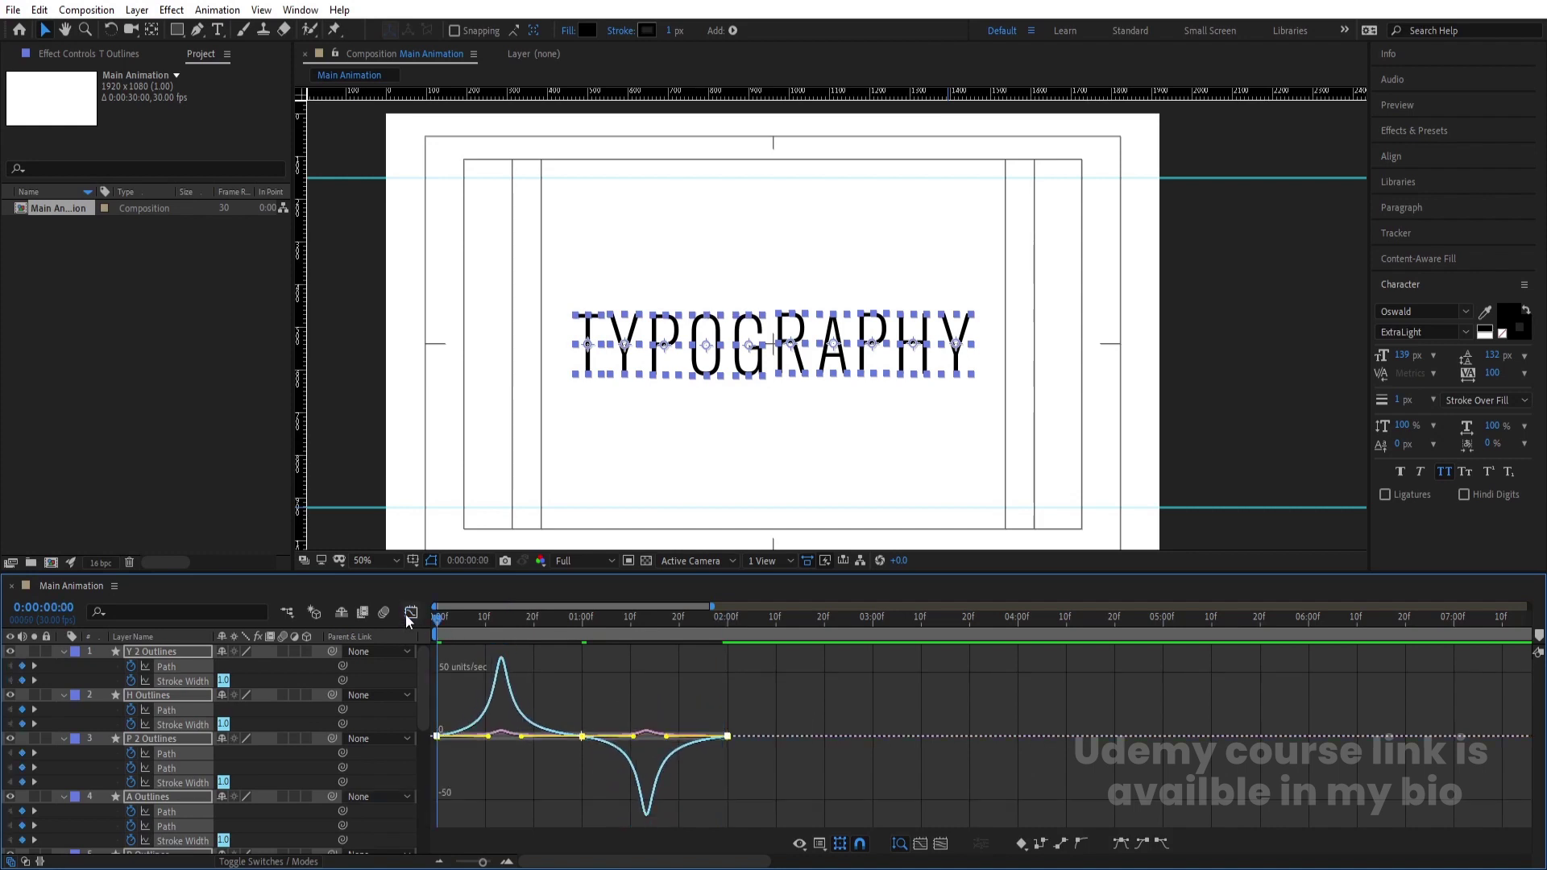
pyautogui.click(411, 612)
pyautogui.press('space')
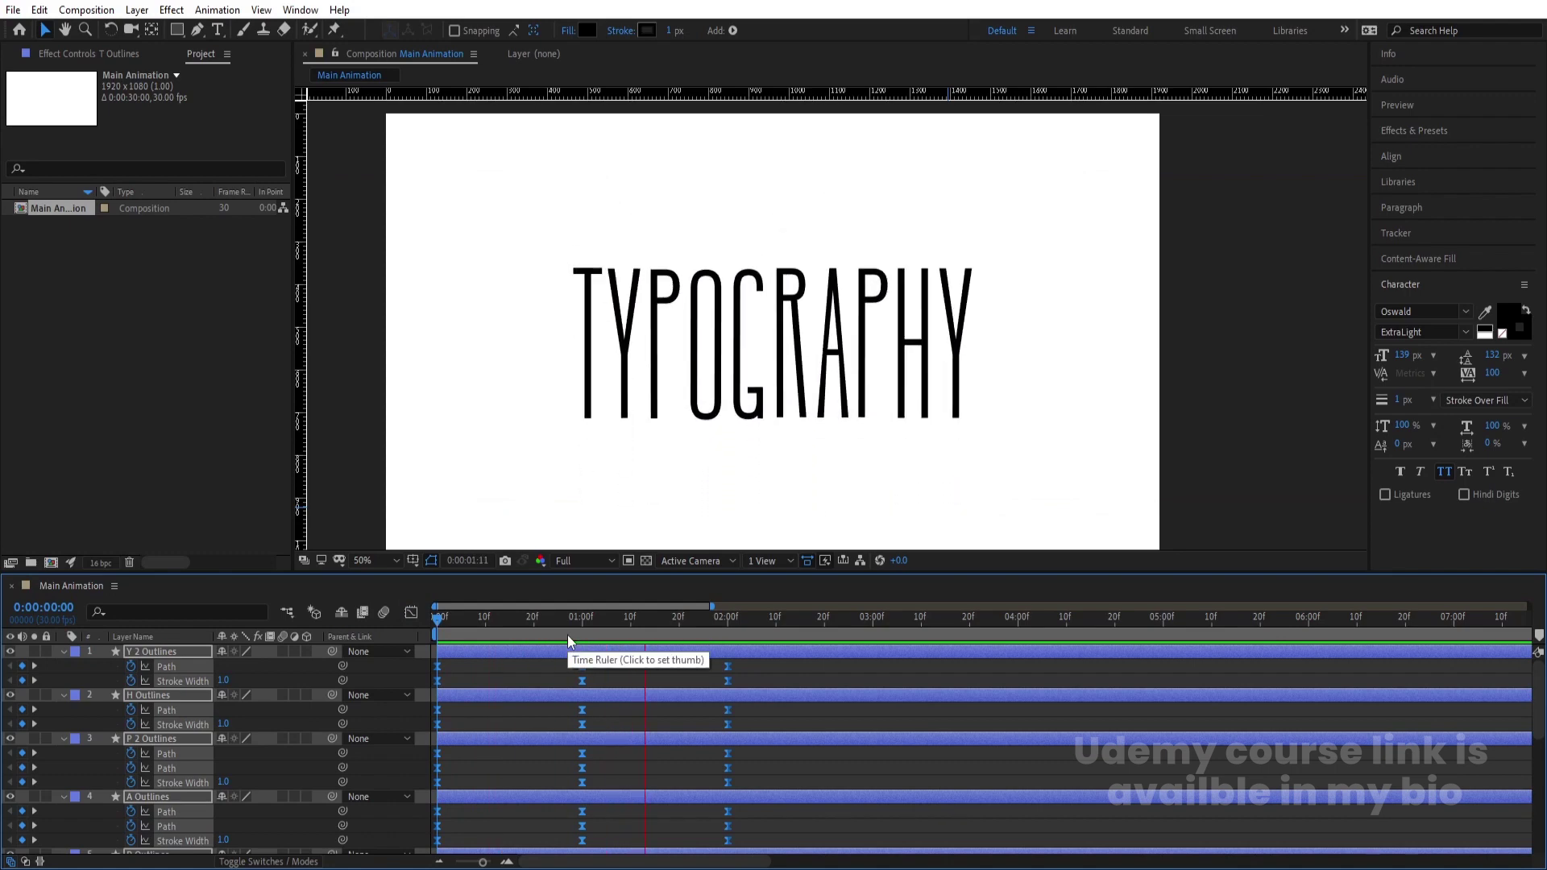
# Step: Lower the T's crossbar in the T Outlines Path keyframe at 1 second until its top edge lines up with the neighbouring Y
pyautogui.moveTo(567, 635); pyautogui.dragTo(587, 632)
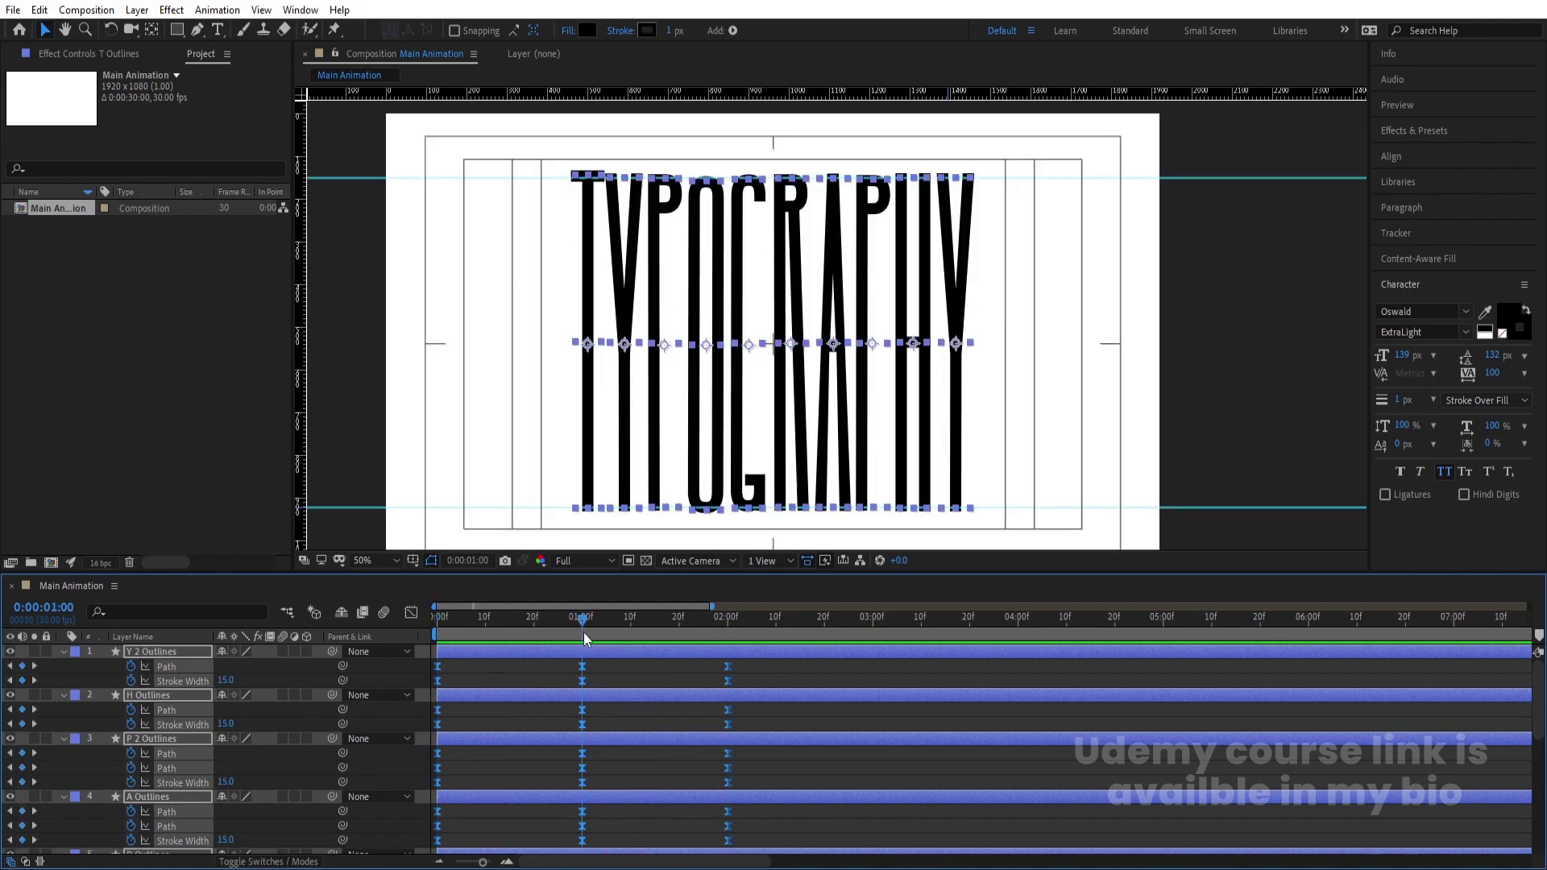
pyautogui.click(610, 679)
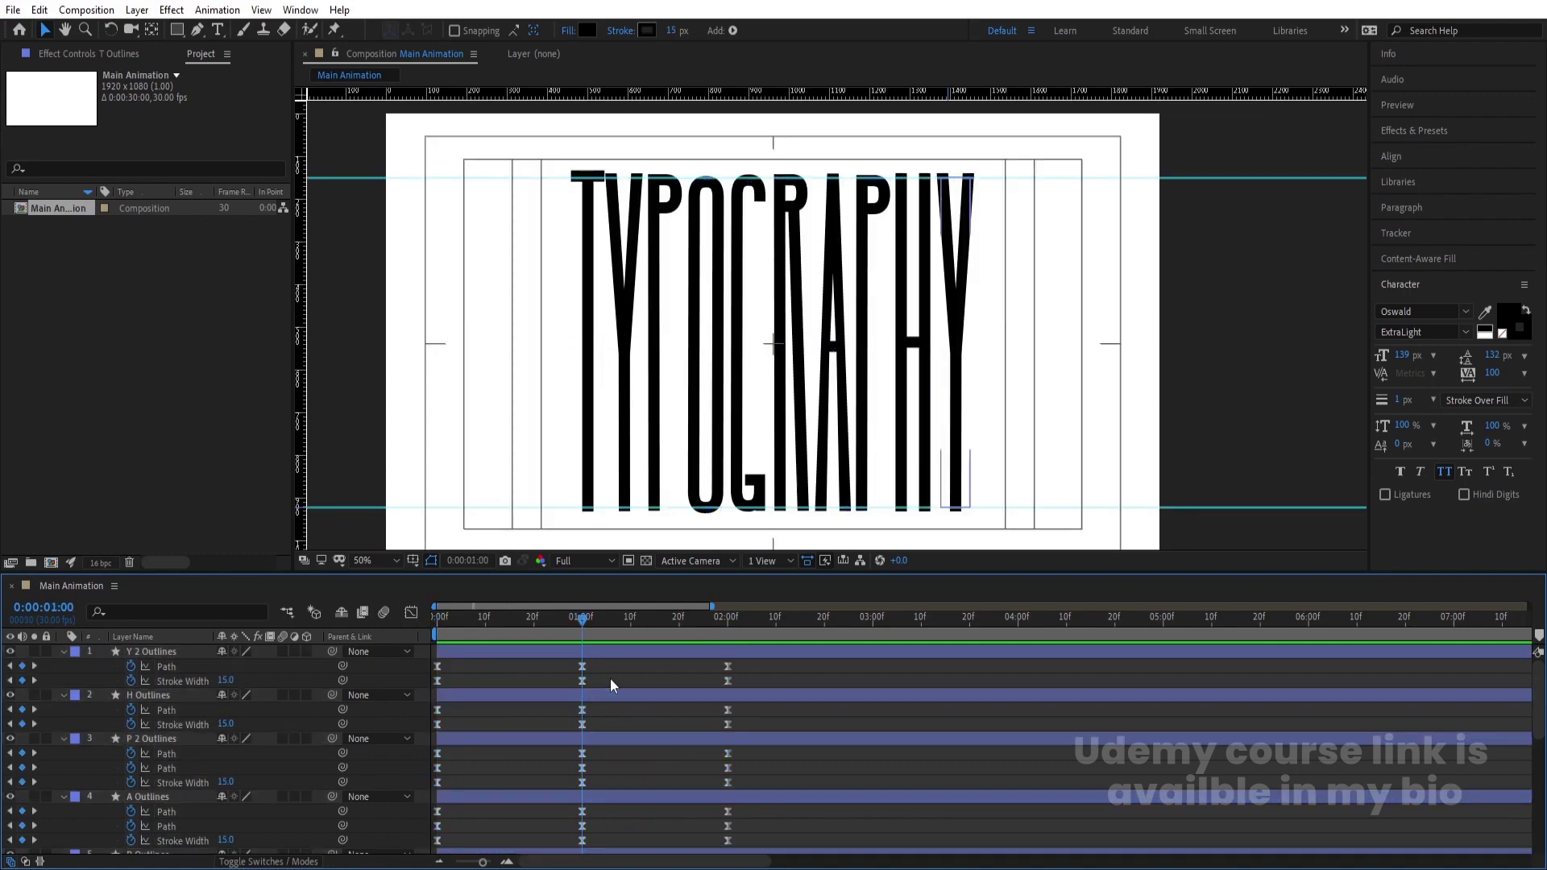
pyautogui.click(582, 200)
pyautogui.scroll(3, 583, 165)
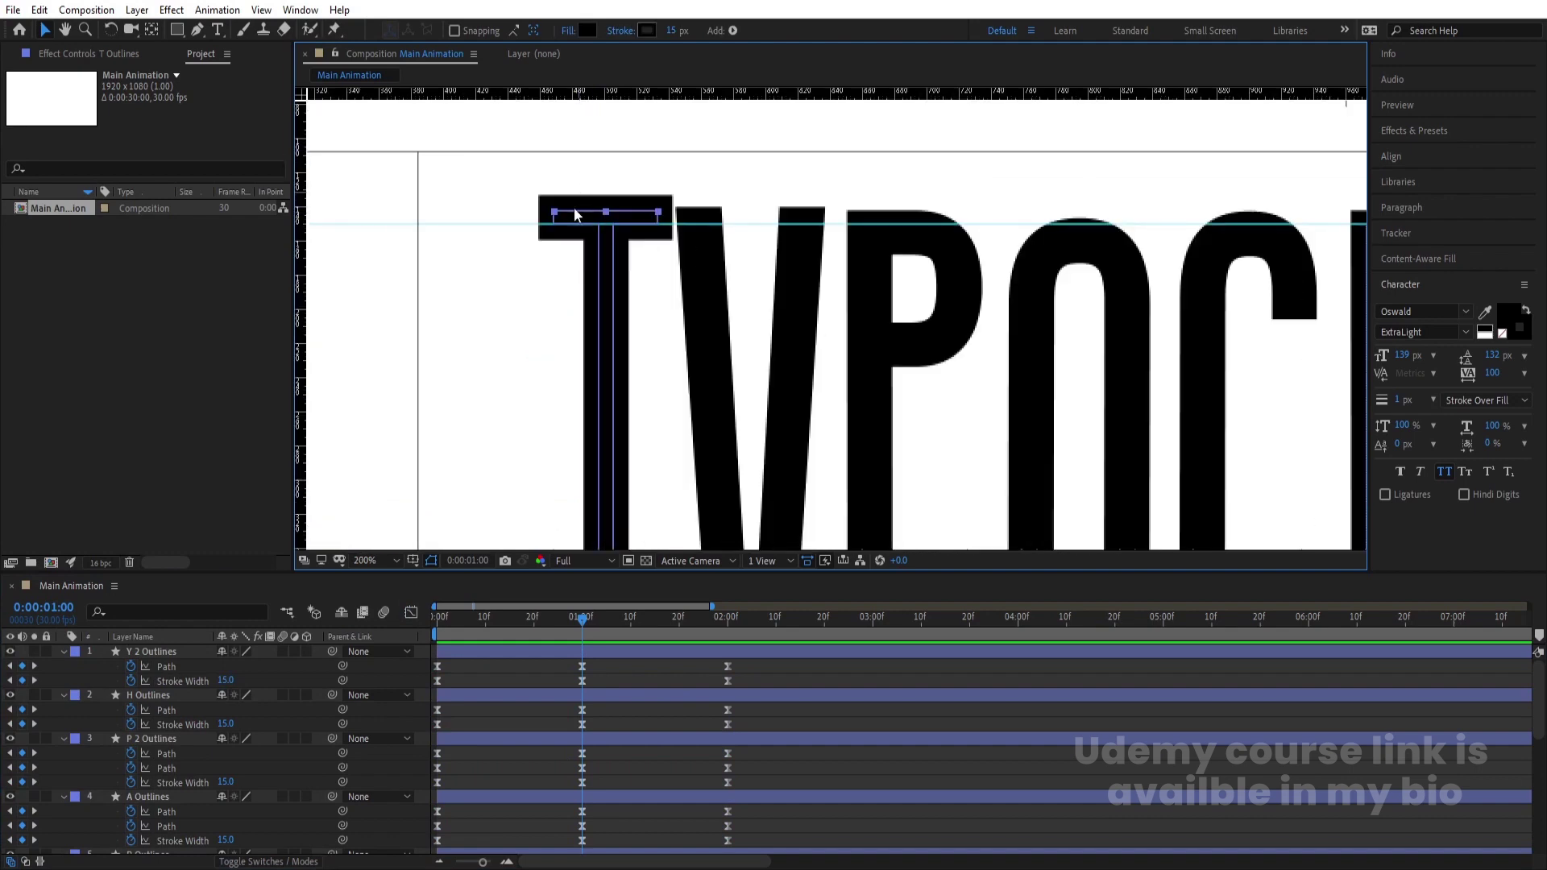
pyautogui.scroll(-5, 558, 793)
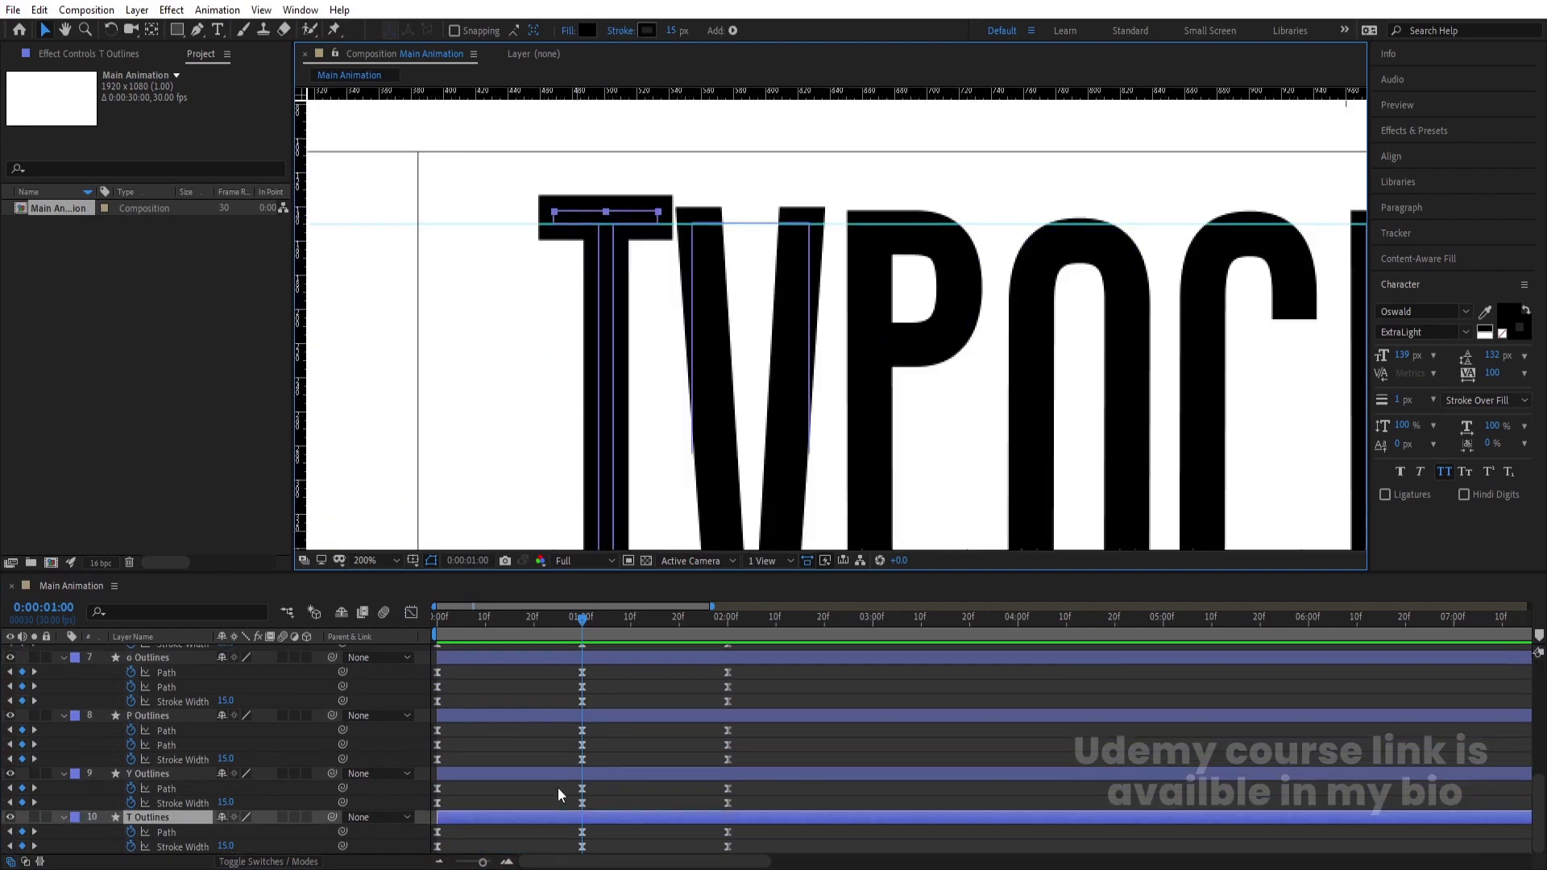
pyautogui.click(582, 820)
pyautogui.click(582, 832)
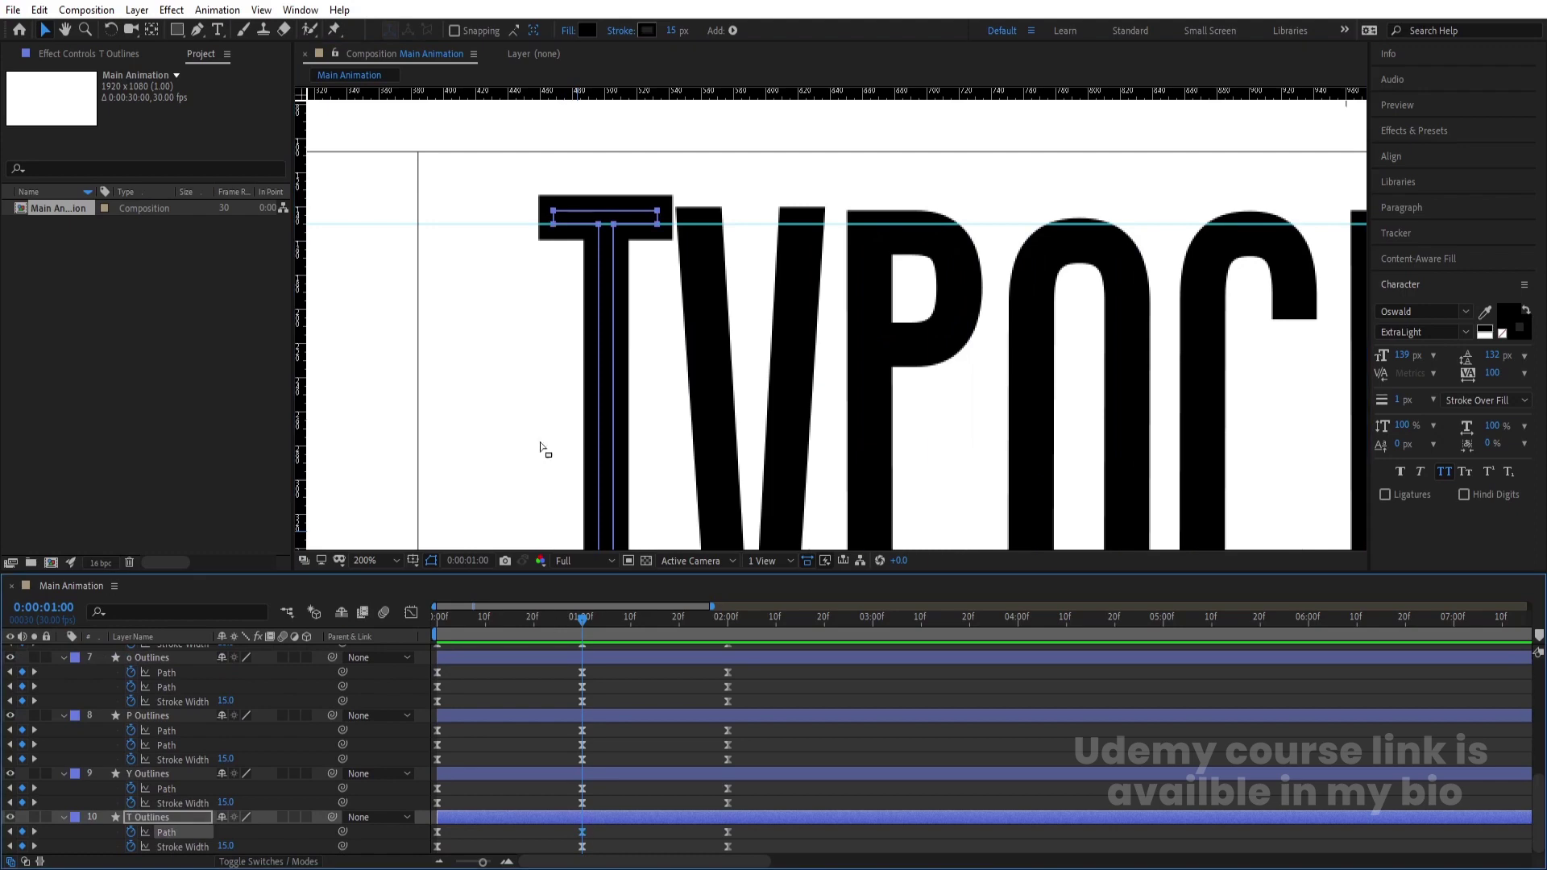
pyautogui.moveTo(536, 191); pyautogui.dragTo(670, 234)
pyautogui.press('Down')
pyautogui.press('Down')
pyautogui.press('Down')
pyautogui.press('Down')
pyautogui.press('Down')
pyautogui.press('Down')
pyautogui.press('Down')
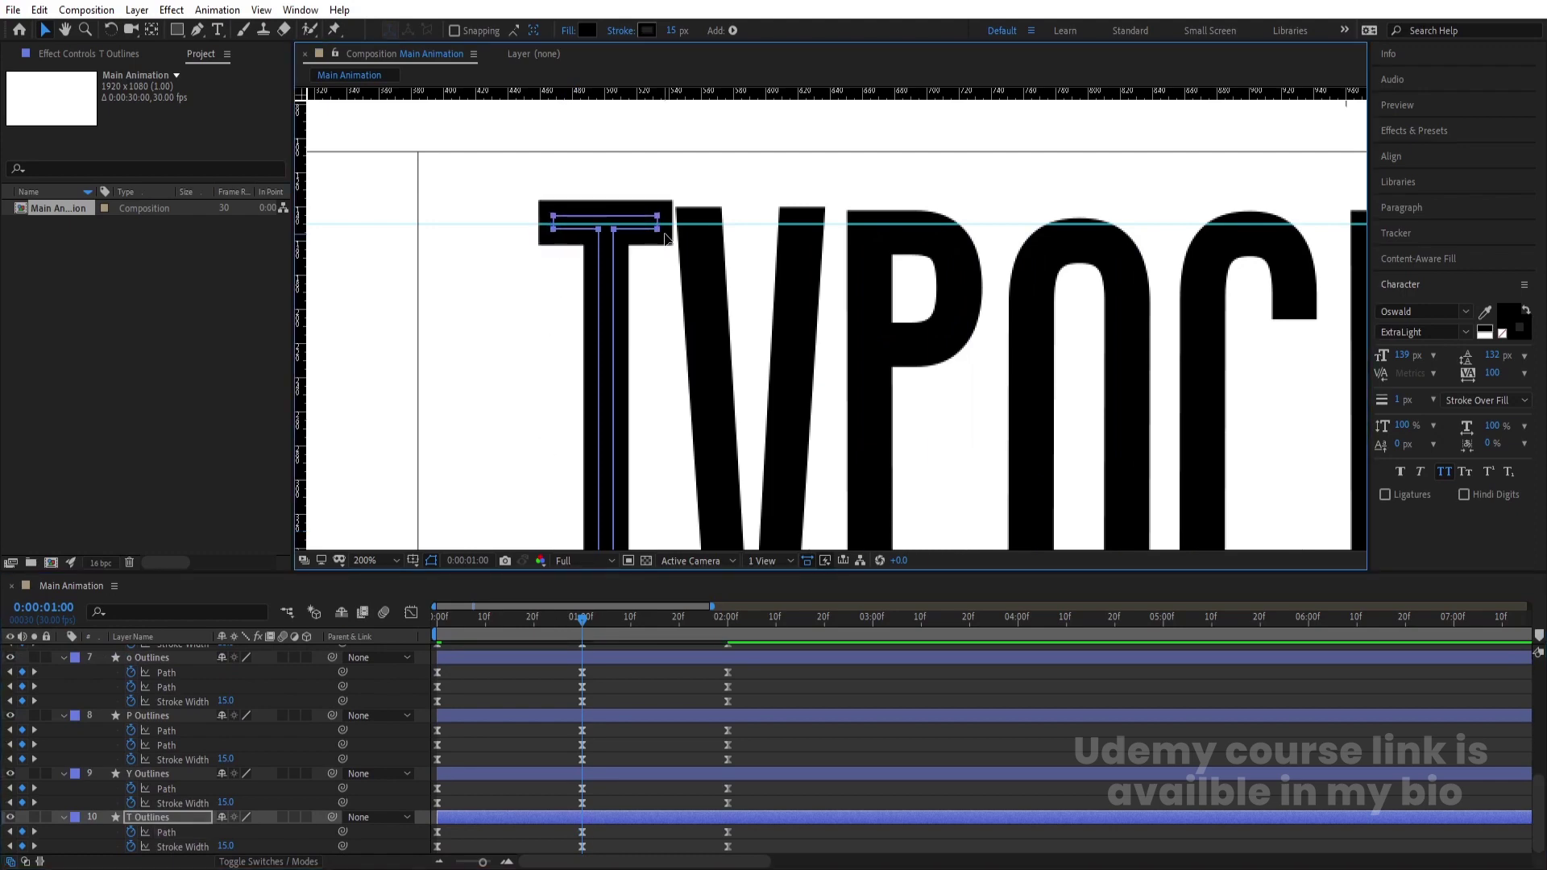
pyautogui.press('Down')
pyautogui.press('Down')
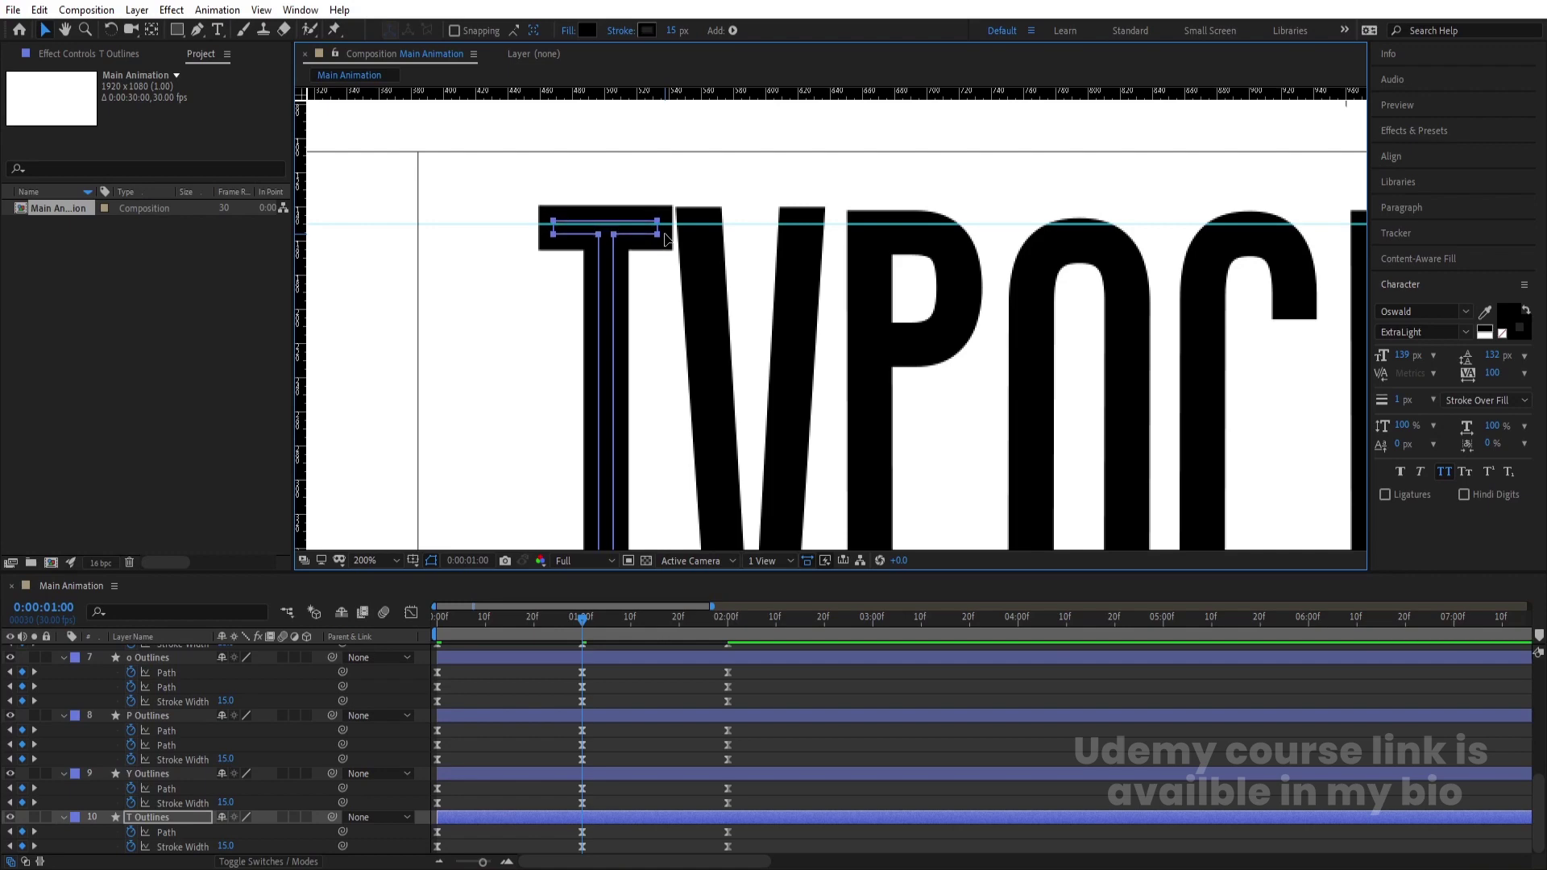
# Step: Fit the whole composition in the viewer, and collapse all ten layers' properties with the time at the first frame
pyautogui.press(',')
pyautogui.press(',')
pyautogui.press(',')
pyautogui.press(',')
pyautogui.press(',')
pyautogui.press(',')
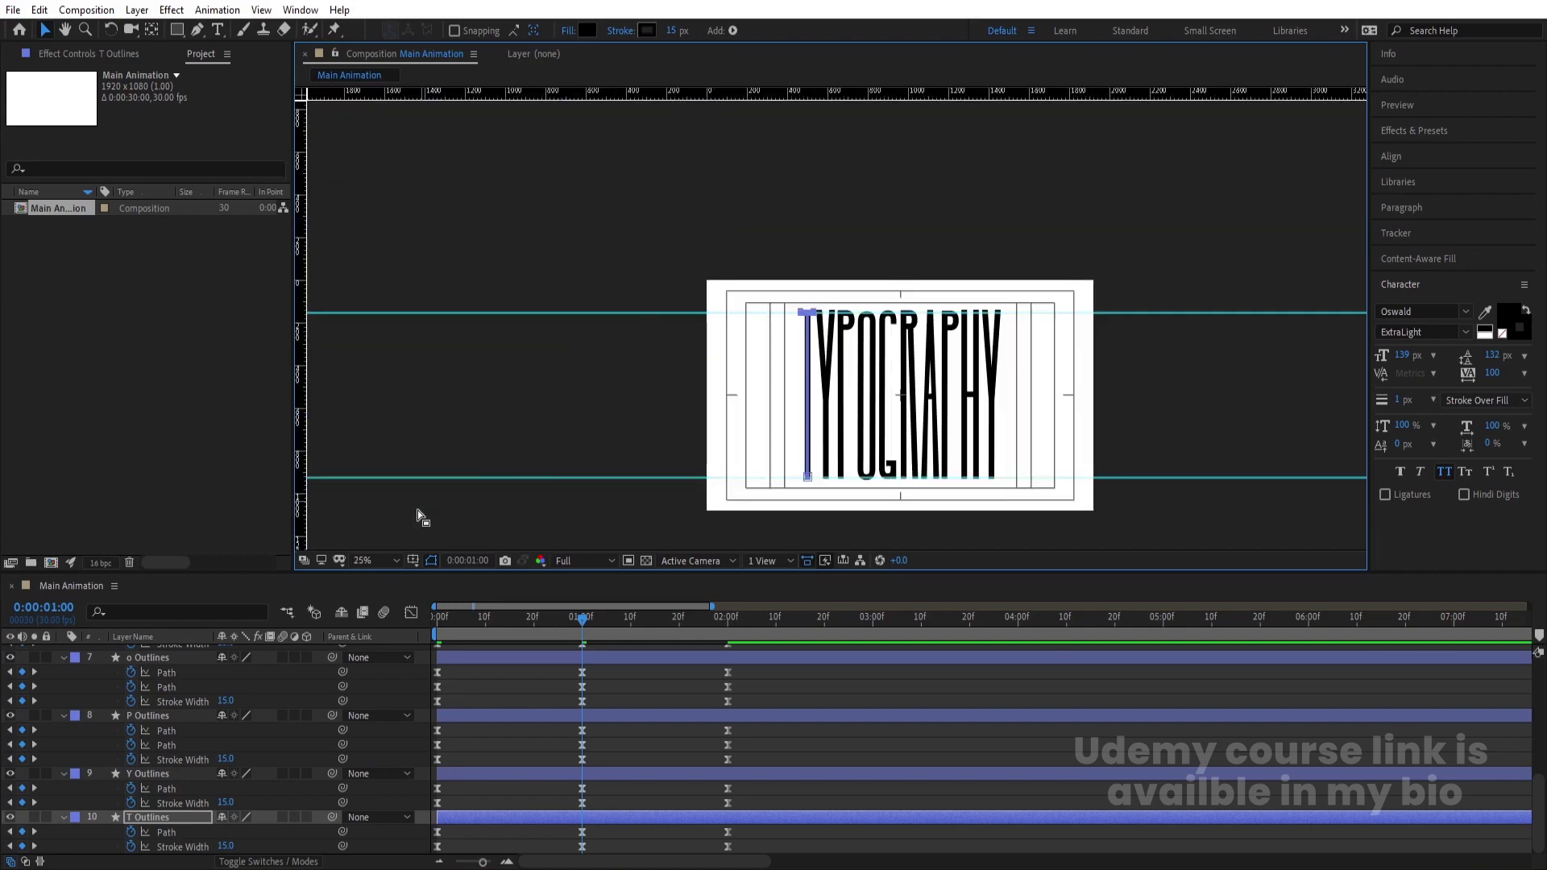
pyautogui.click(390, 567)
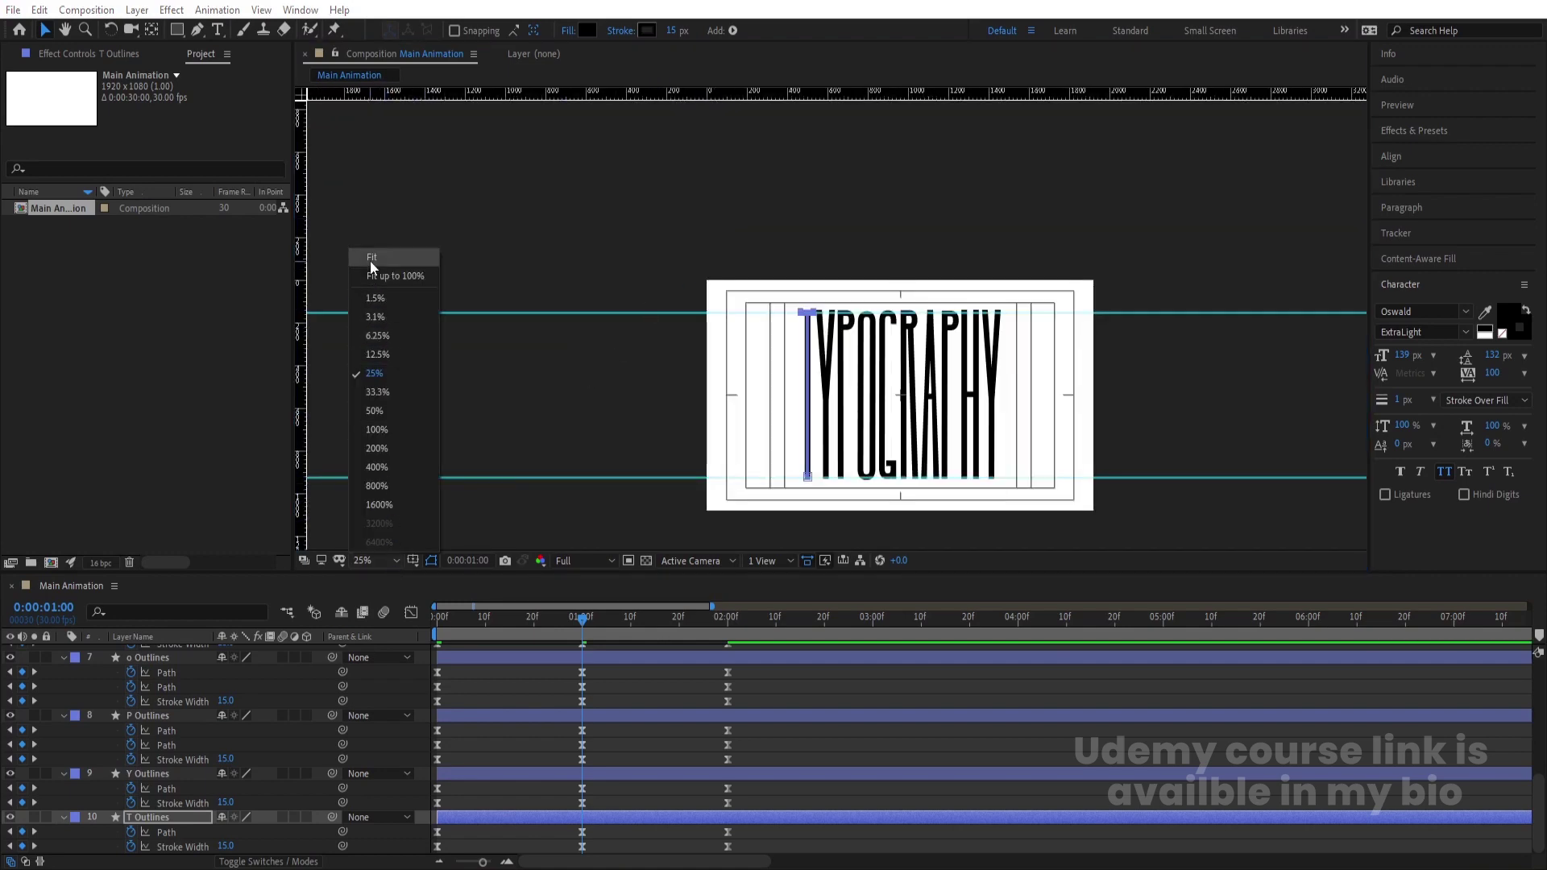
pyautogui.click(369, 259)
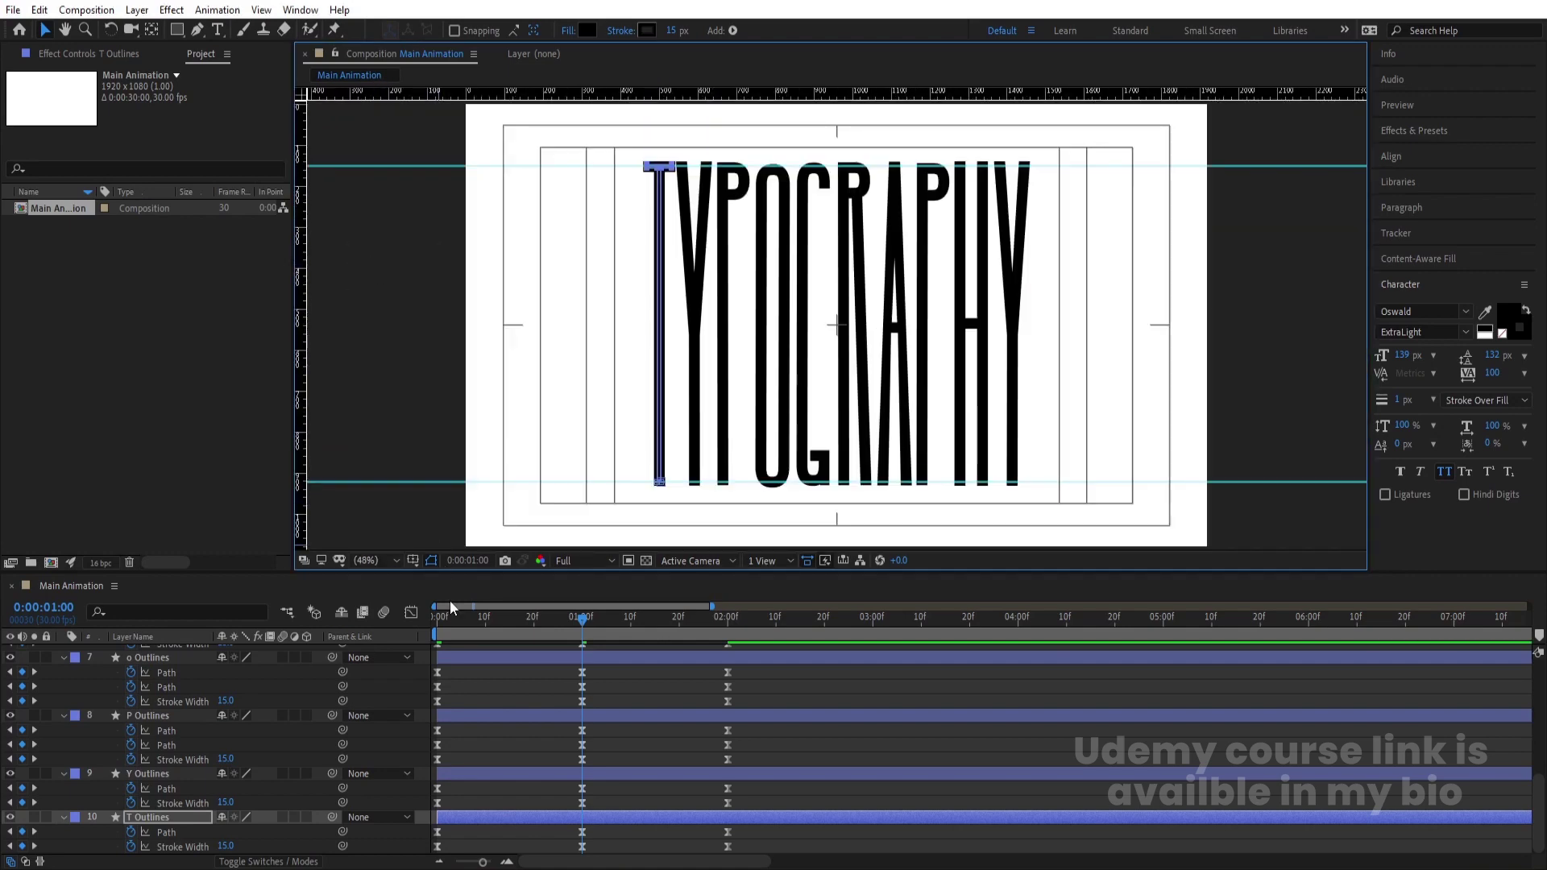
pyautogui.press('Home')
pyautogui.press('F2')
pyautogui.press('u')
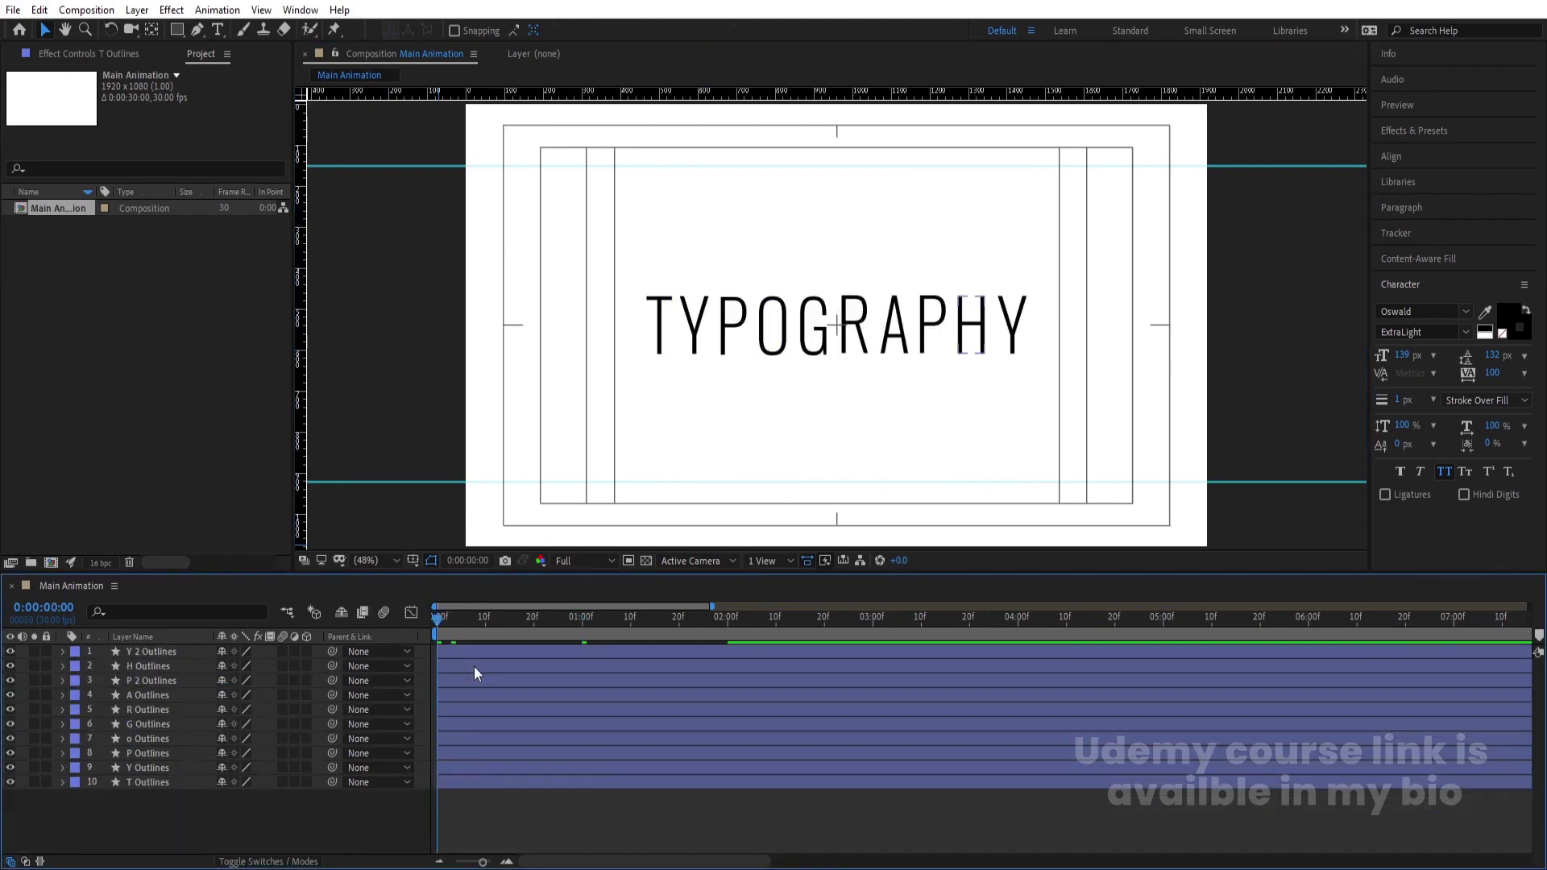
# Step: Trim the ends of all ten letter layers to frame 0:00:00:02 and stagger them one after another with Sequence Layers
pyautogui.press('pagedown')
pyautogui.press('pagedown')
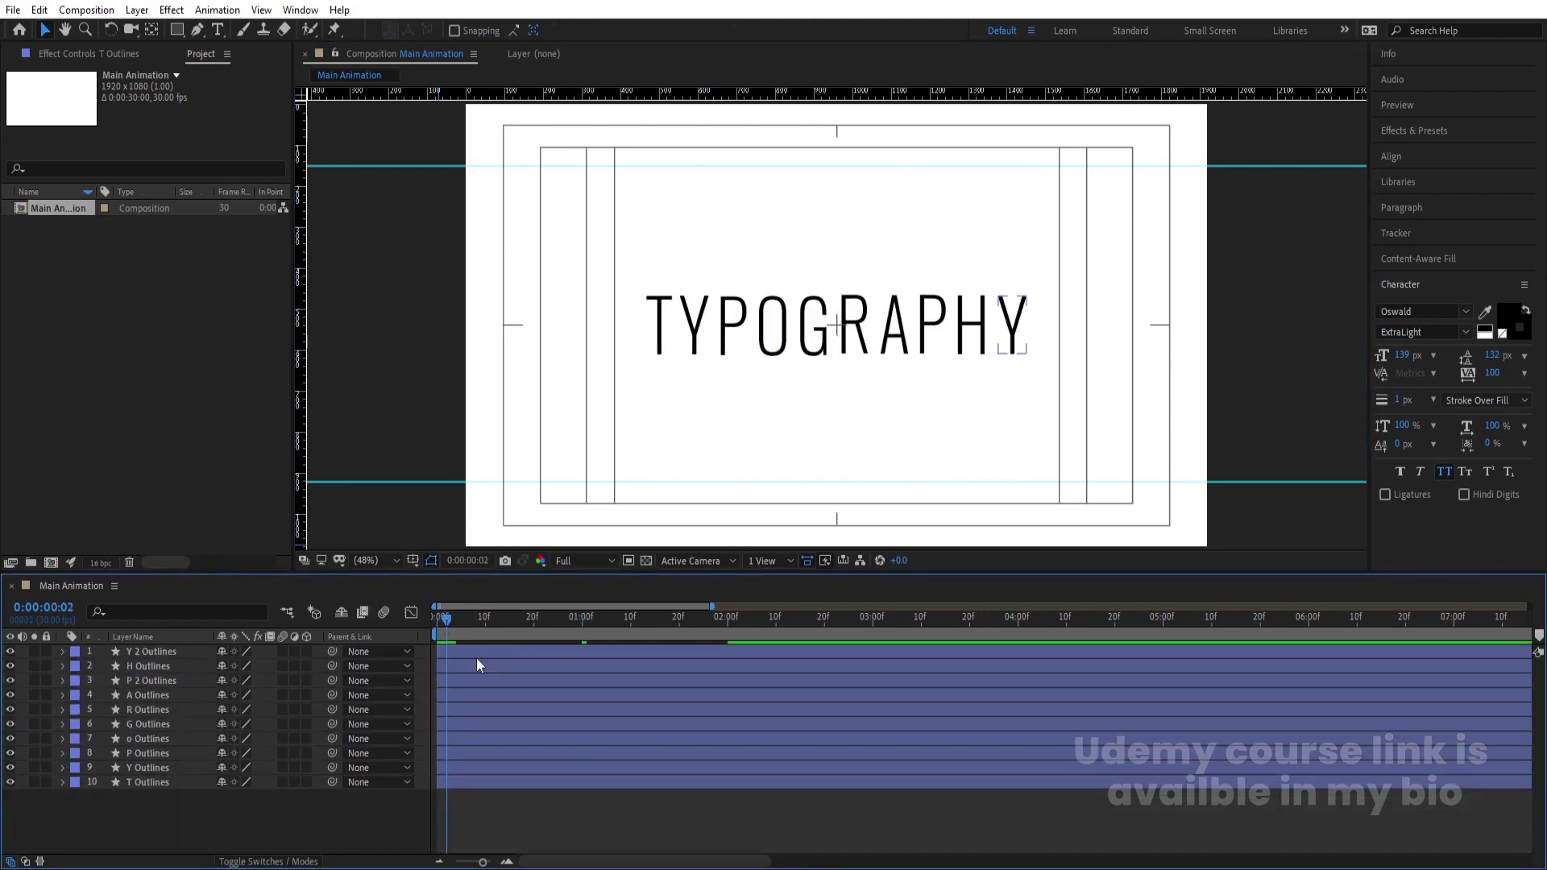
pyautogui.hotkey('ctrl', 'a')
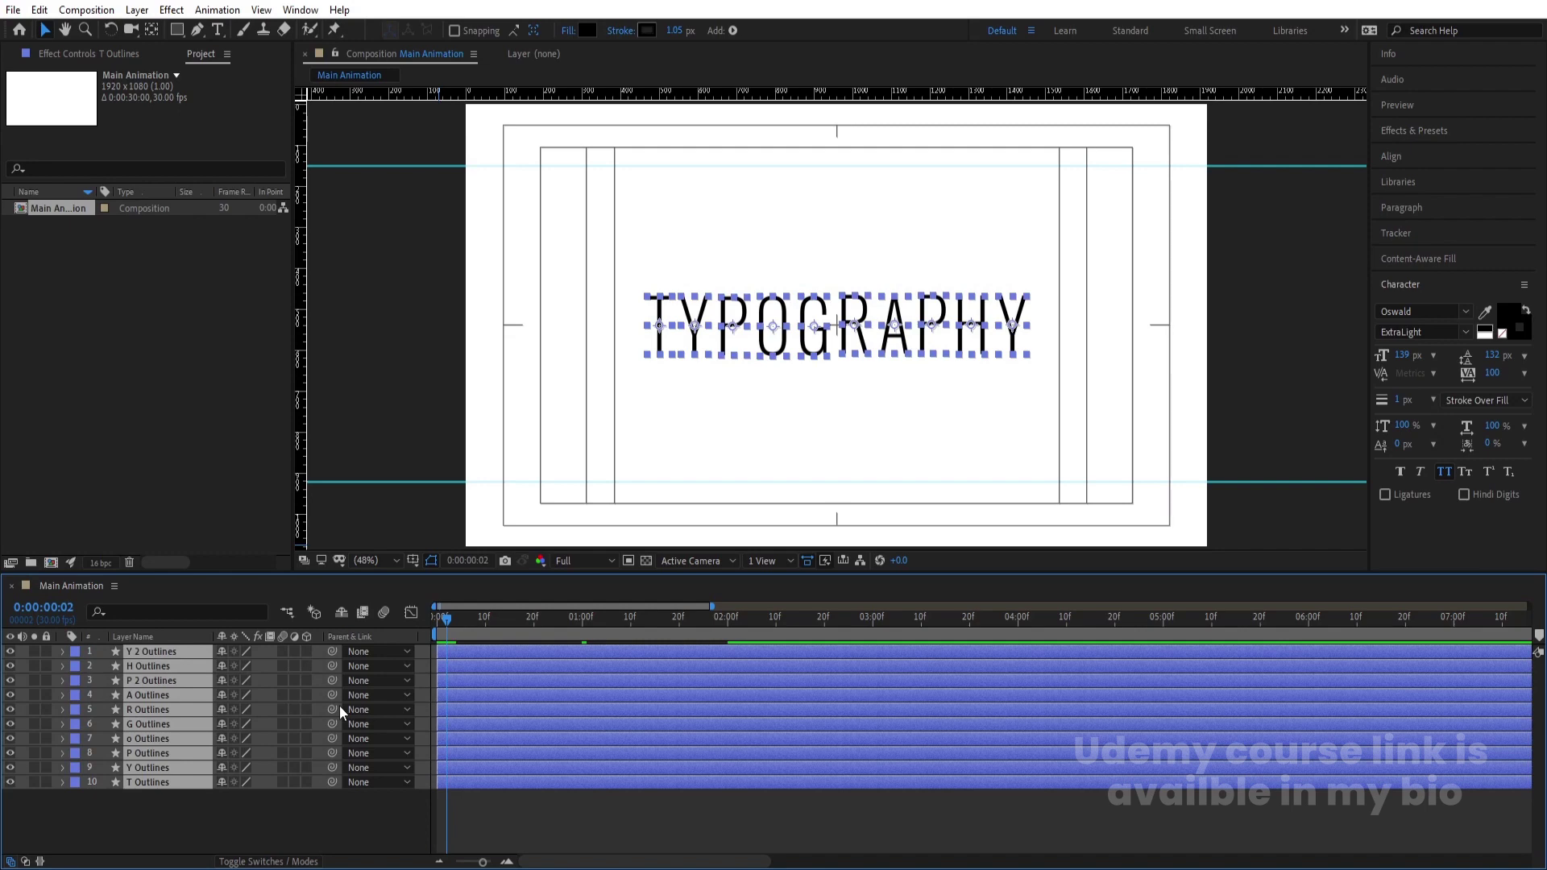
pyautogui.hotkey('alt', ']')
pyautogui.rightClick(442, 677)
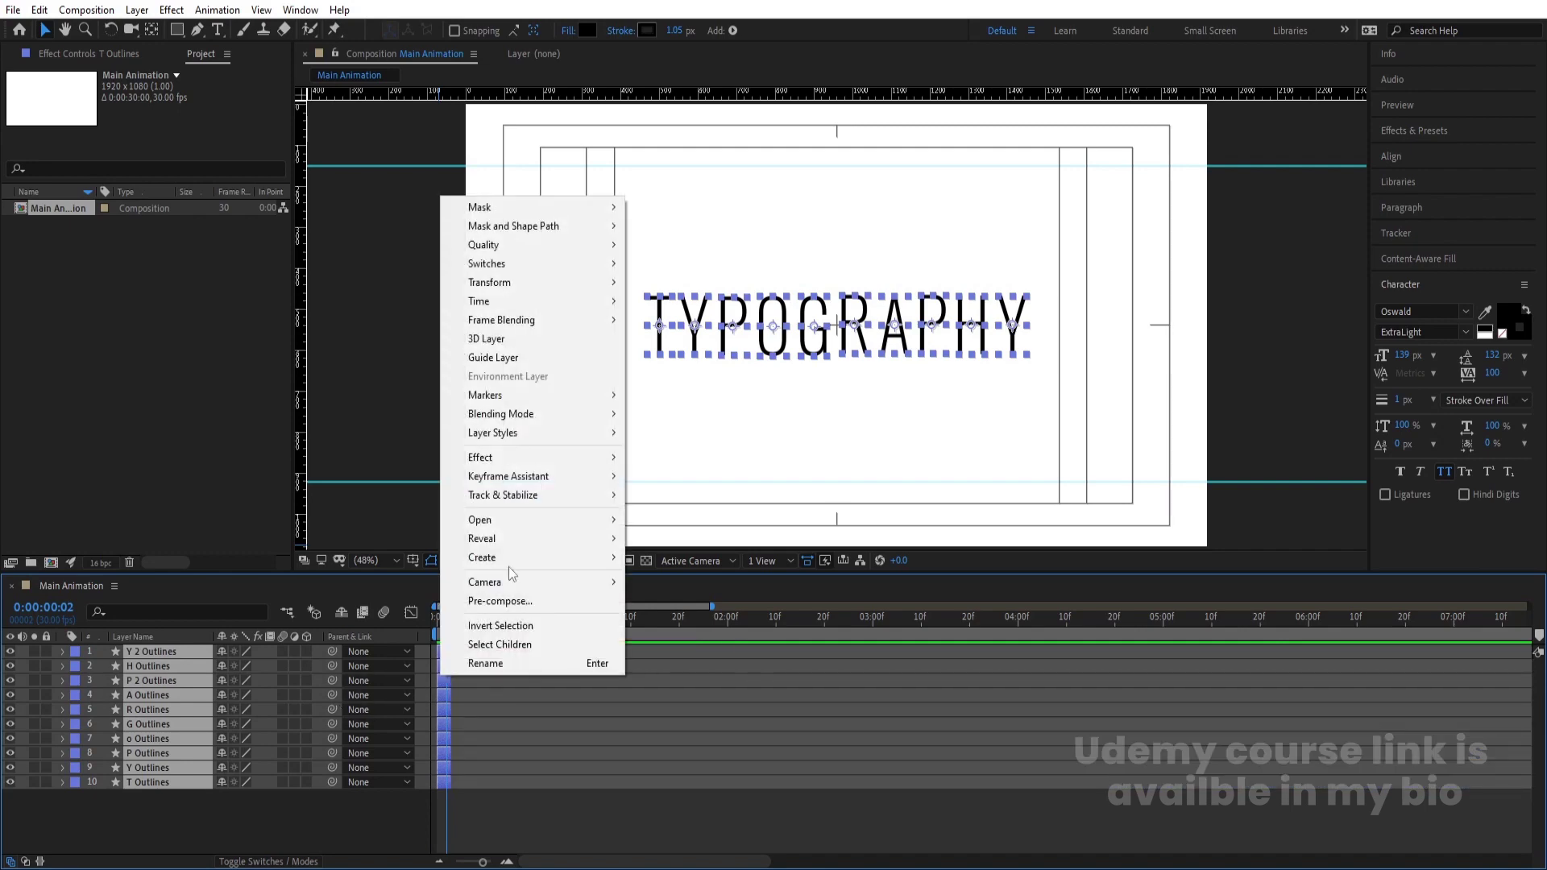
pyautogui.moveTo(535, 480)
pyautogui.click(761, 614)
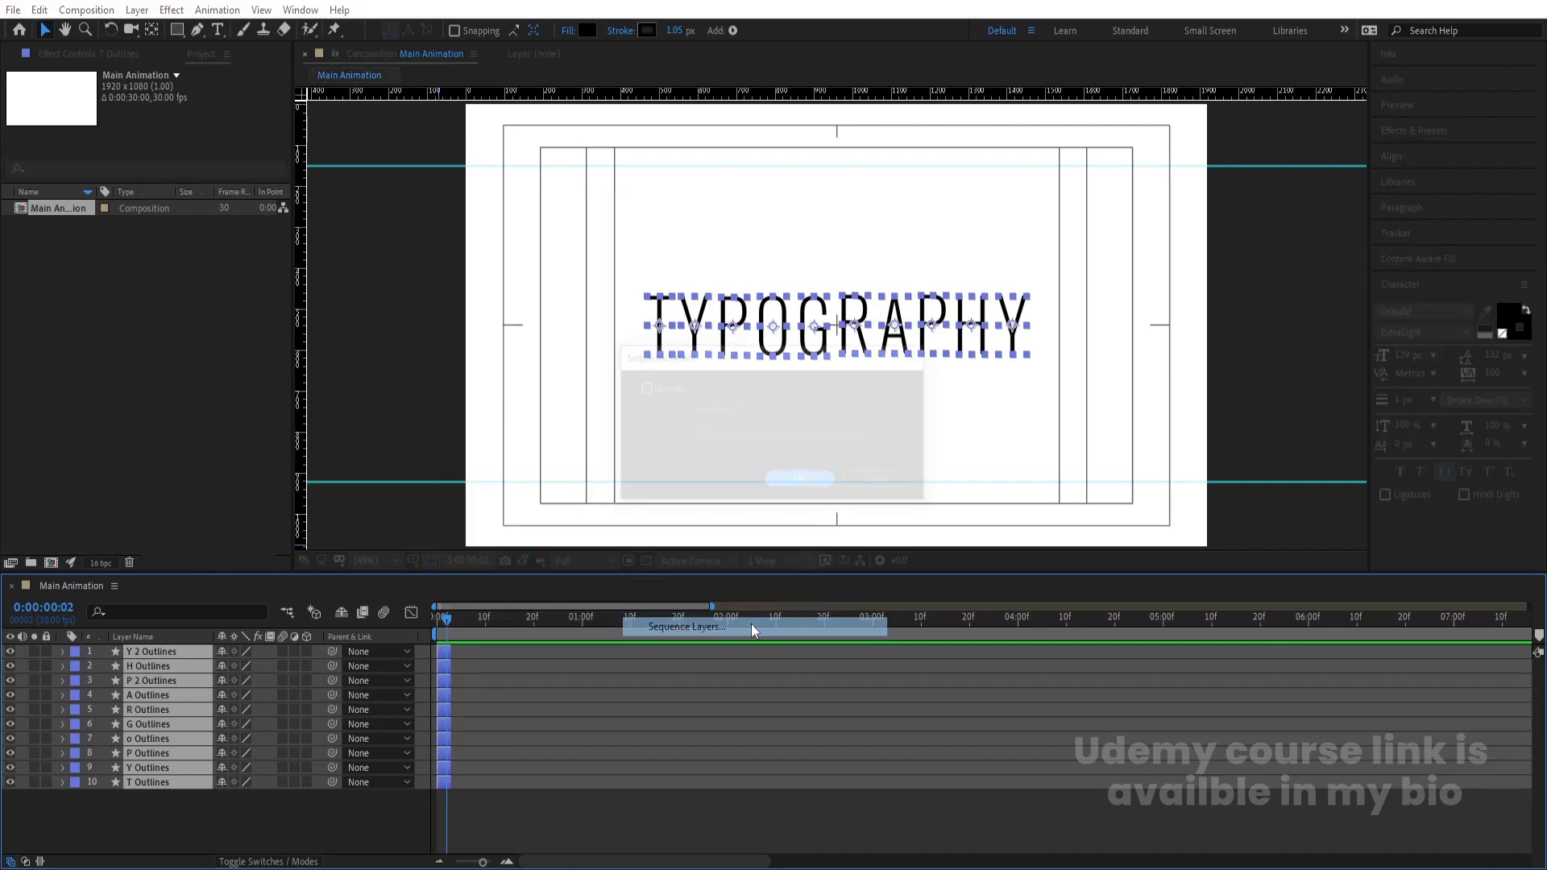
pyautogui.click(801, 483)
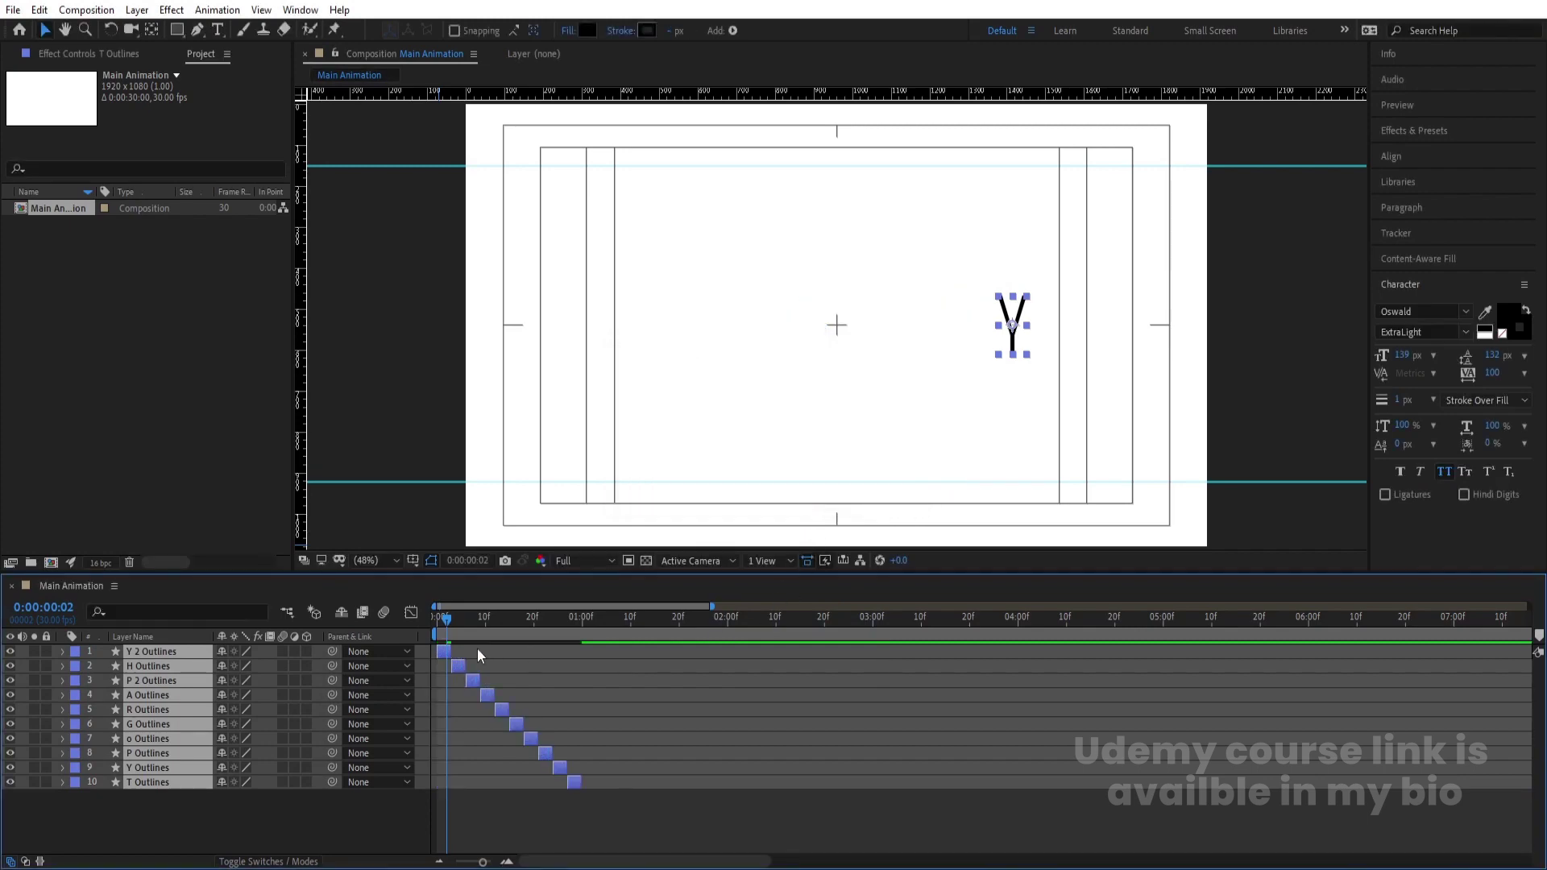
# Step: Extend the ends of all staggered layers to beyond 4 seconds, and stretch their starts back to the first frame
pyautogui.moveTo(450, 647); pyautogui.dragTo(1020, 645)
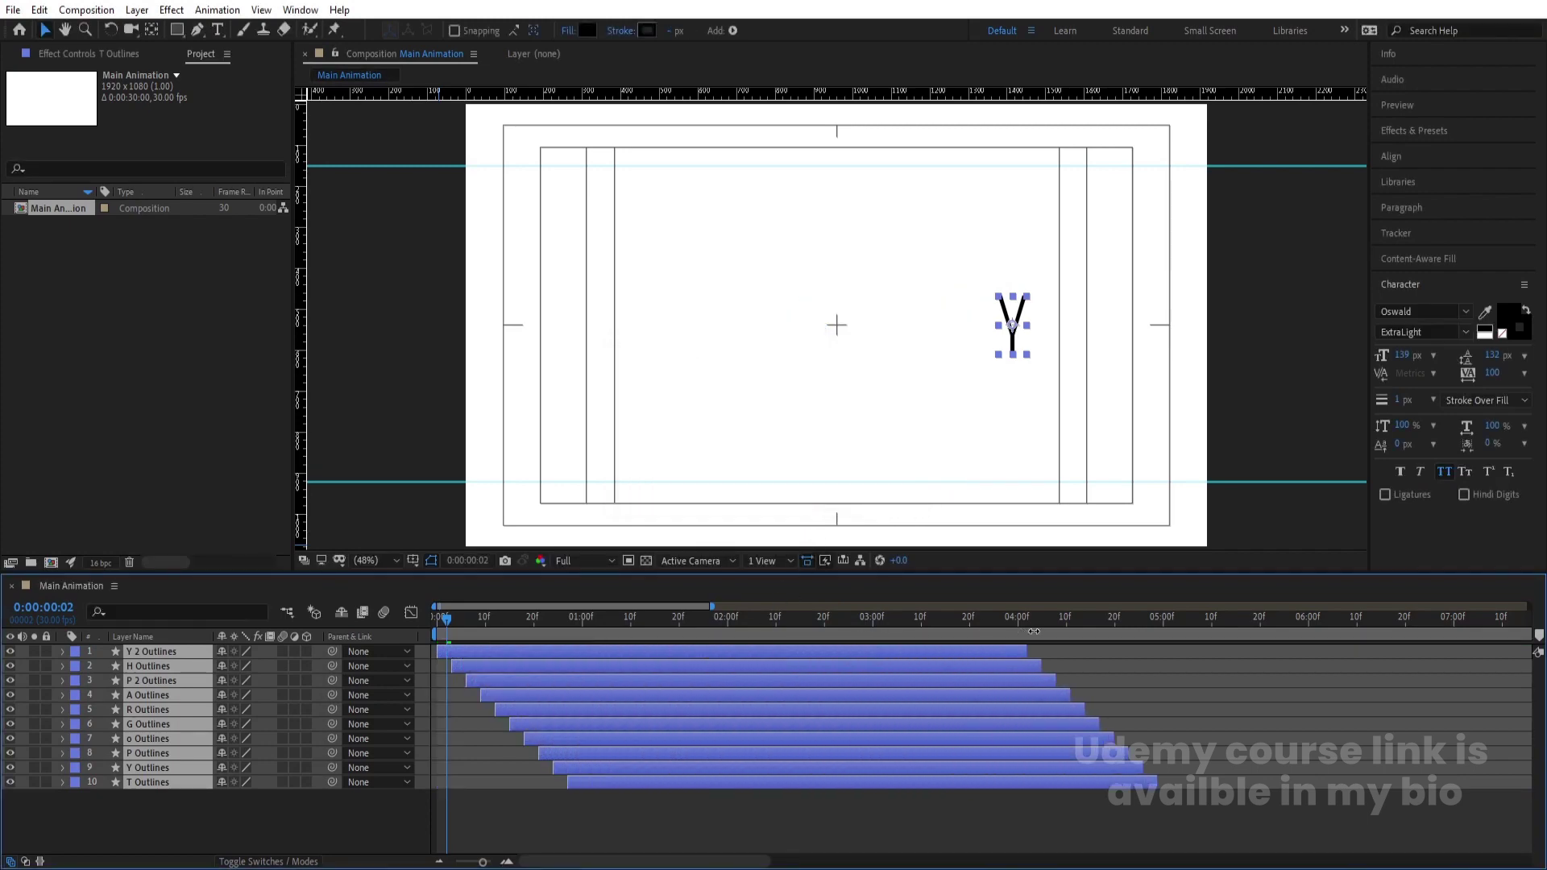
pyautogui.moveTo(447, 618); pyautogui.dragTo(413, 620)
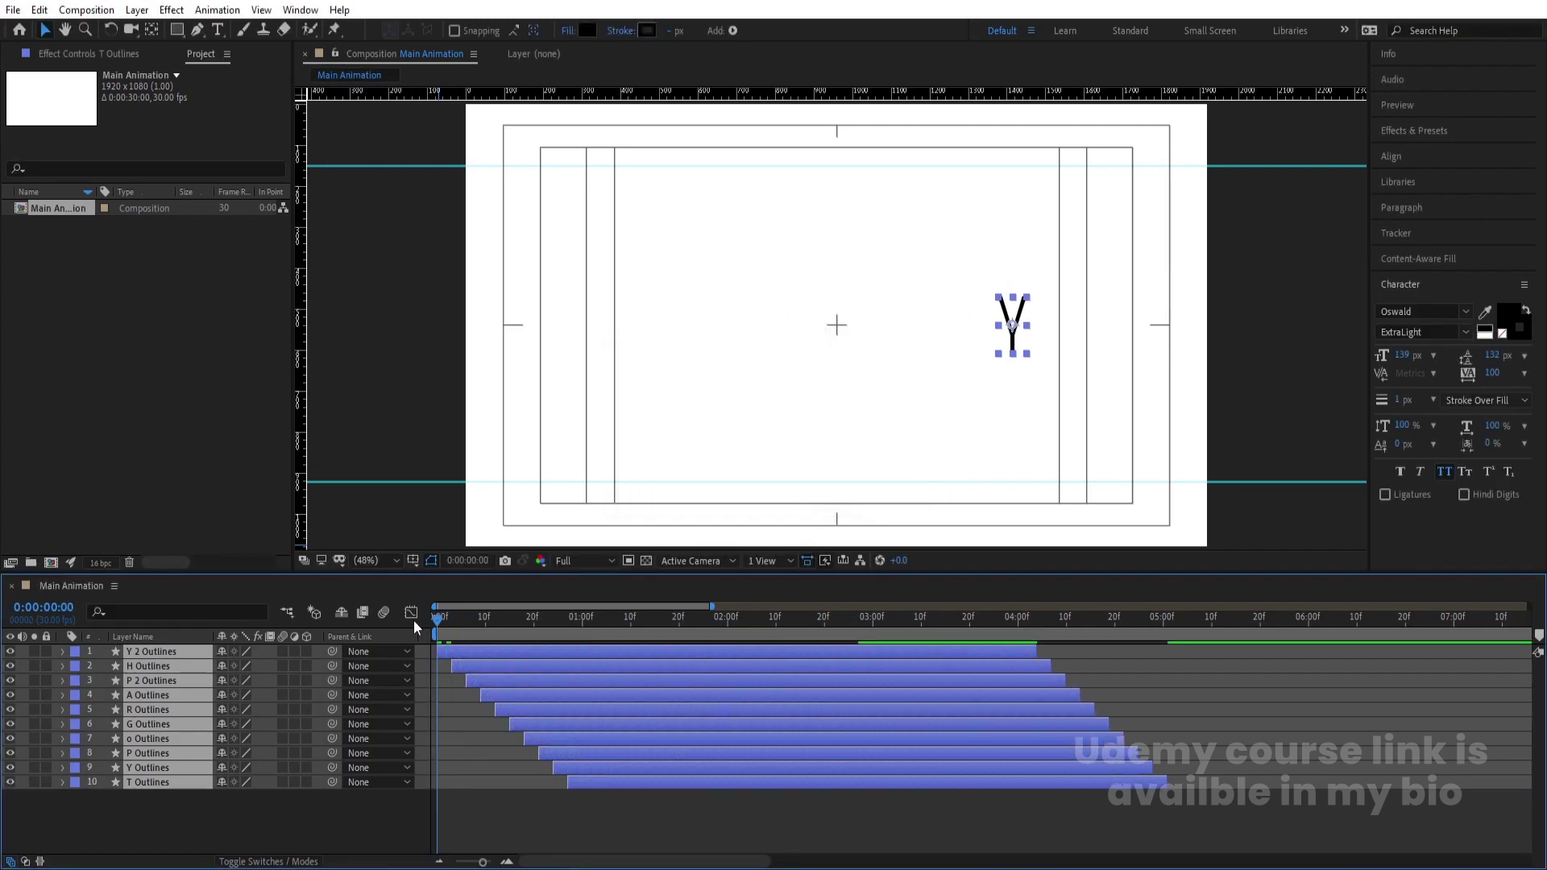
pyautogui.moveTo(564, 785); pyautogui.dragTo(431, 786)
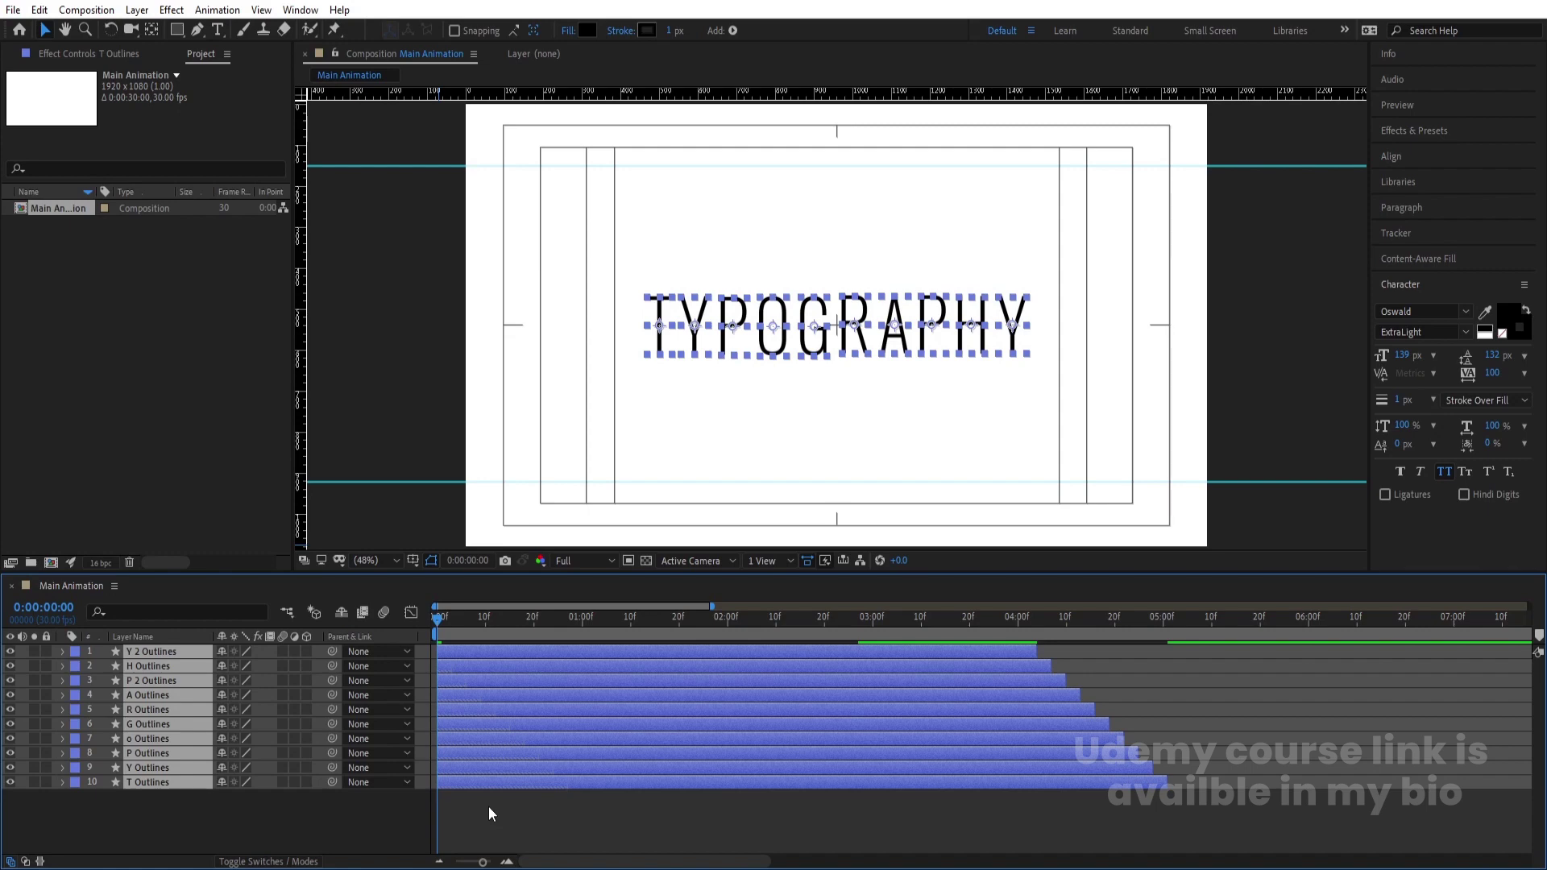
# Step: Play the staggered animation, and trim the ends of all ten layers at 0:00:02:29
pyautogui.press('space')
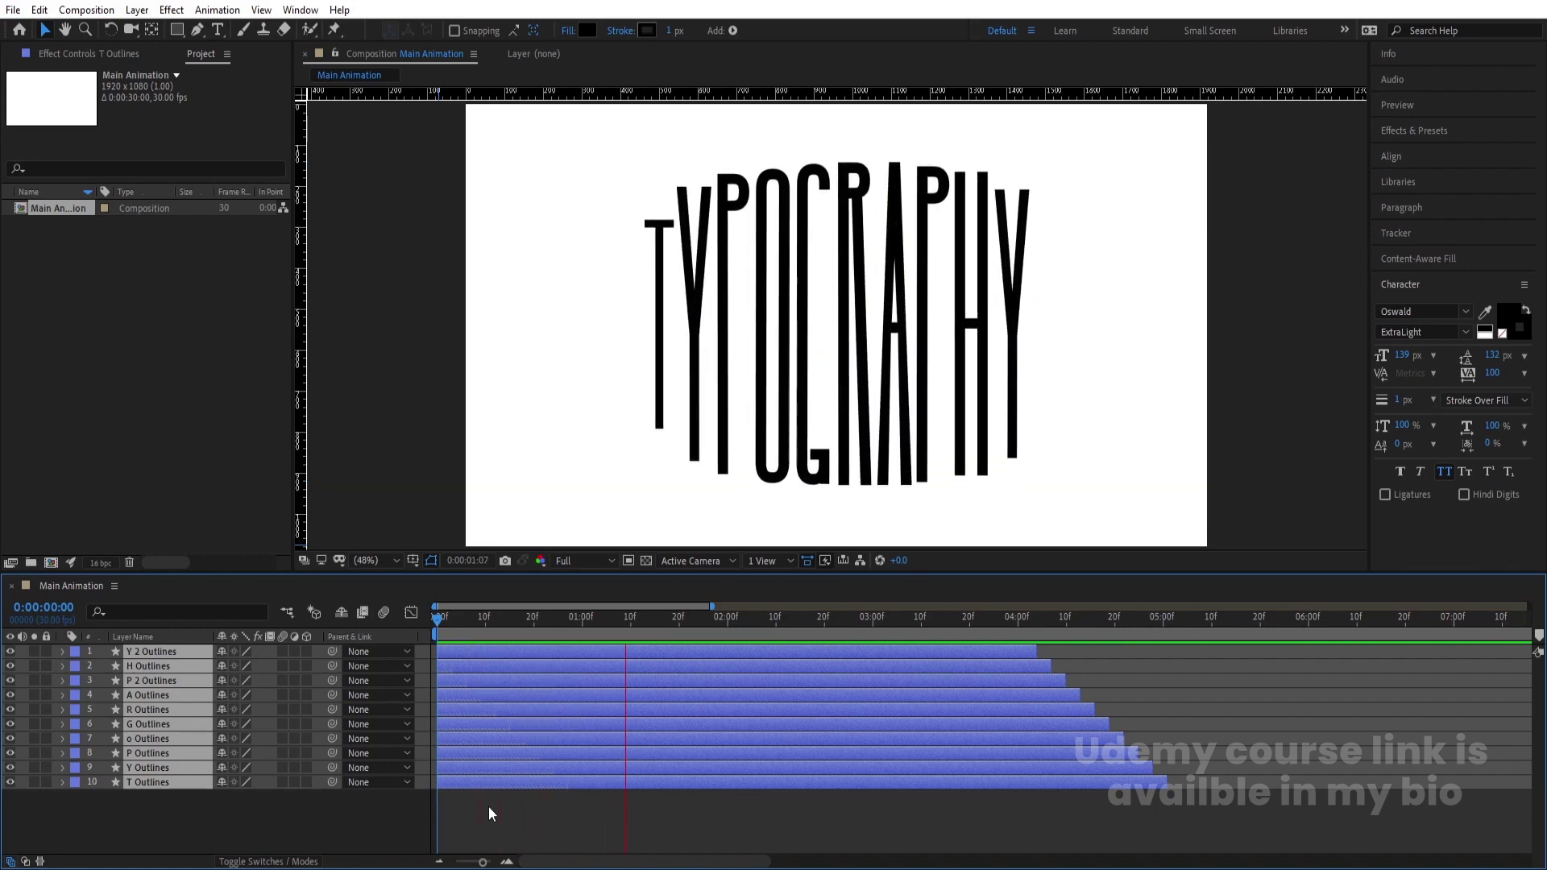
pyautogui.press('space')
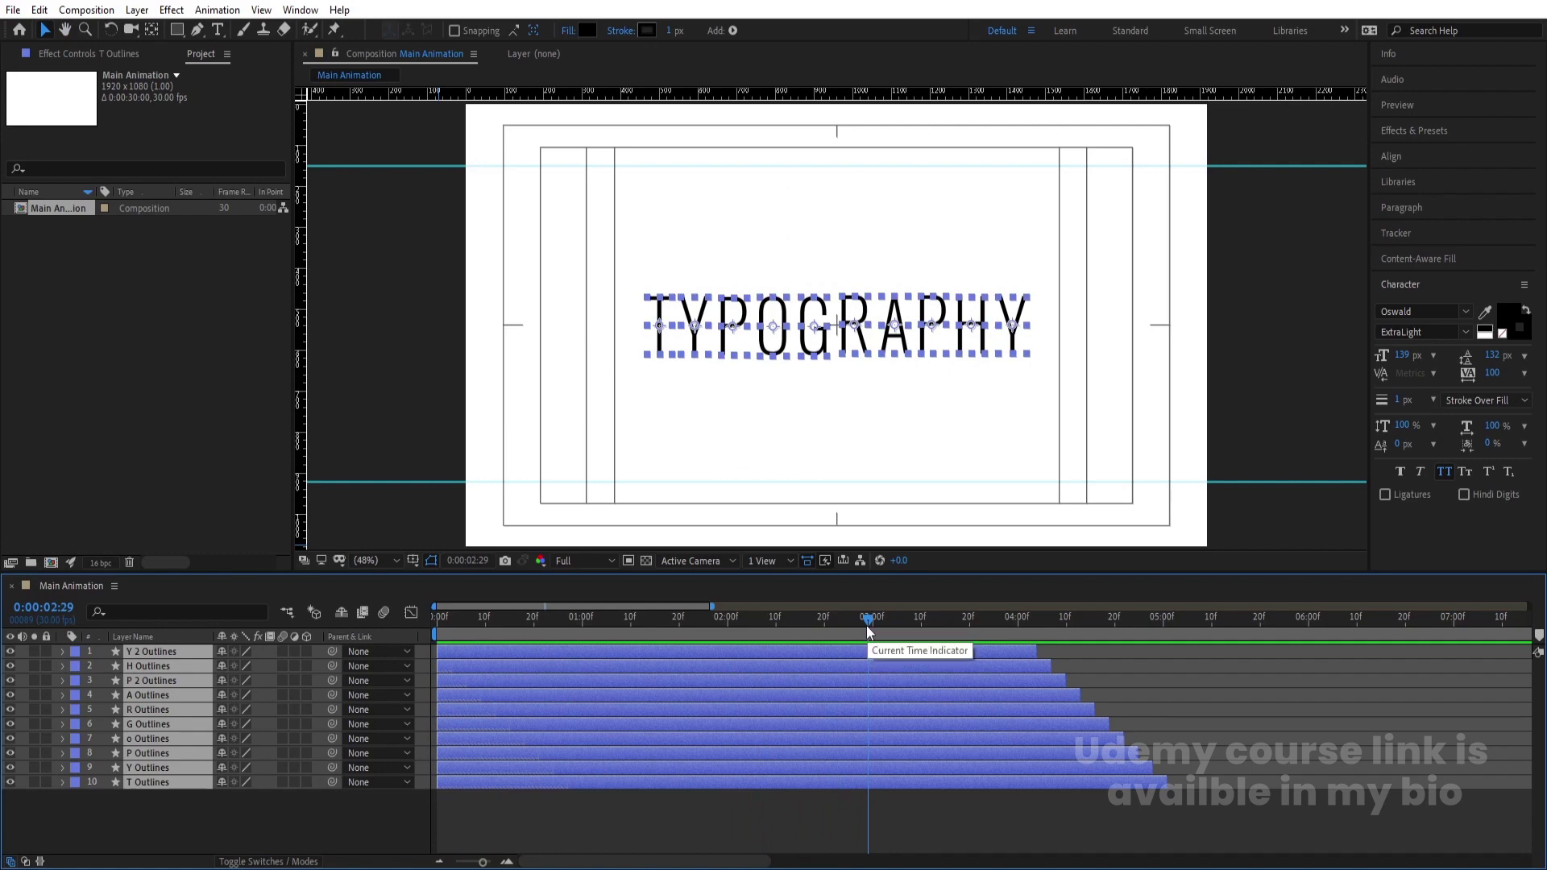
pyautogui.hotkey('alt', ']')
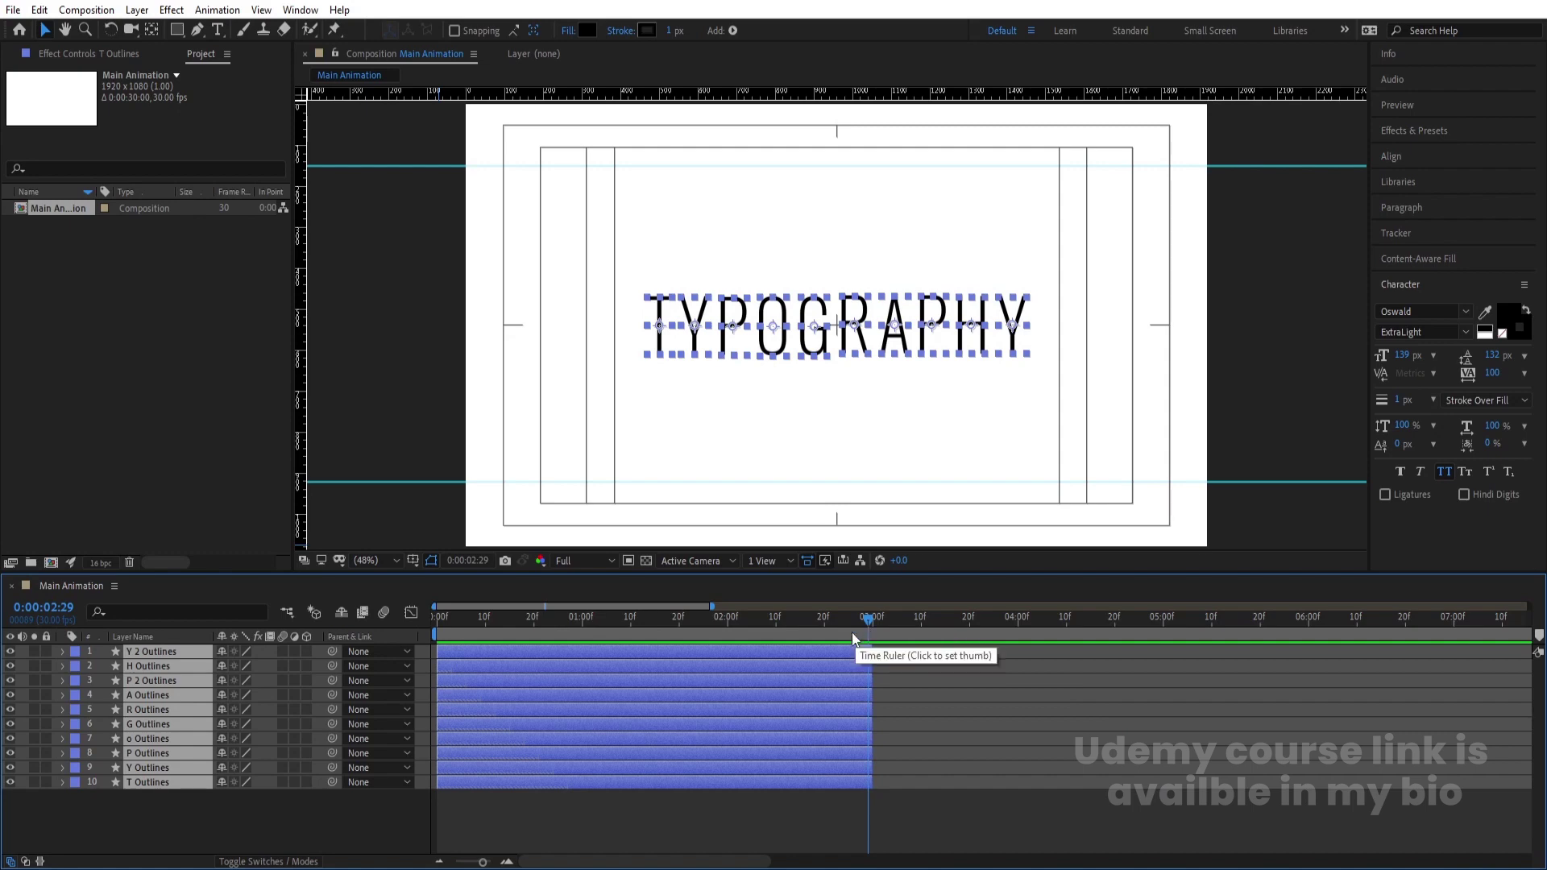
# Step: Pre-compose all ten letter layers into a new composition named Text Animation, moving all attributes into it
pyautogui.hotkey('ctrl', 'shift', 'c')
pyautogui.write('Tex')
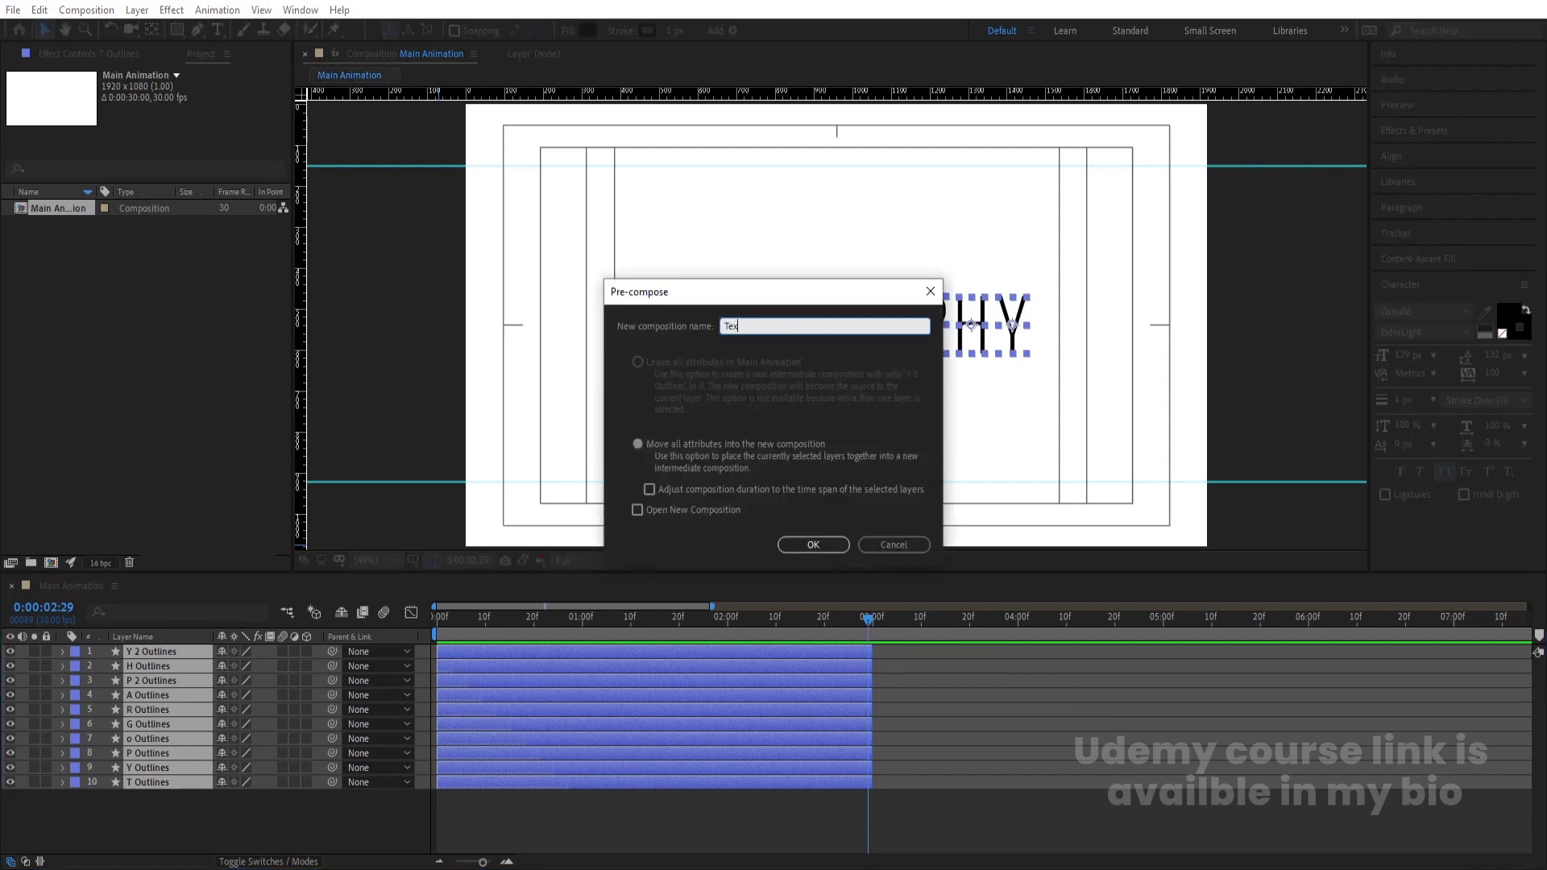
pyautogui.write('t Animation')
pyautogui.press('Return')
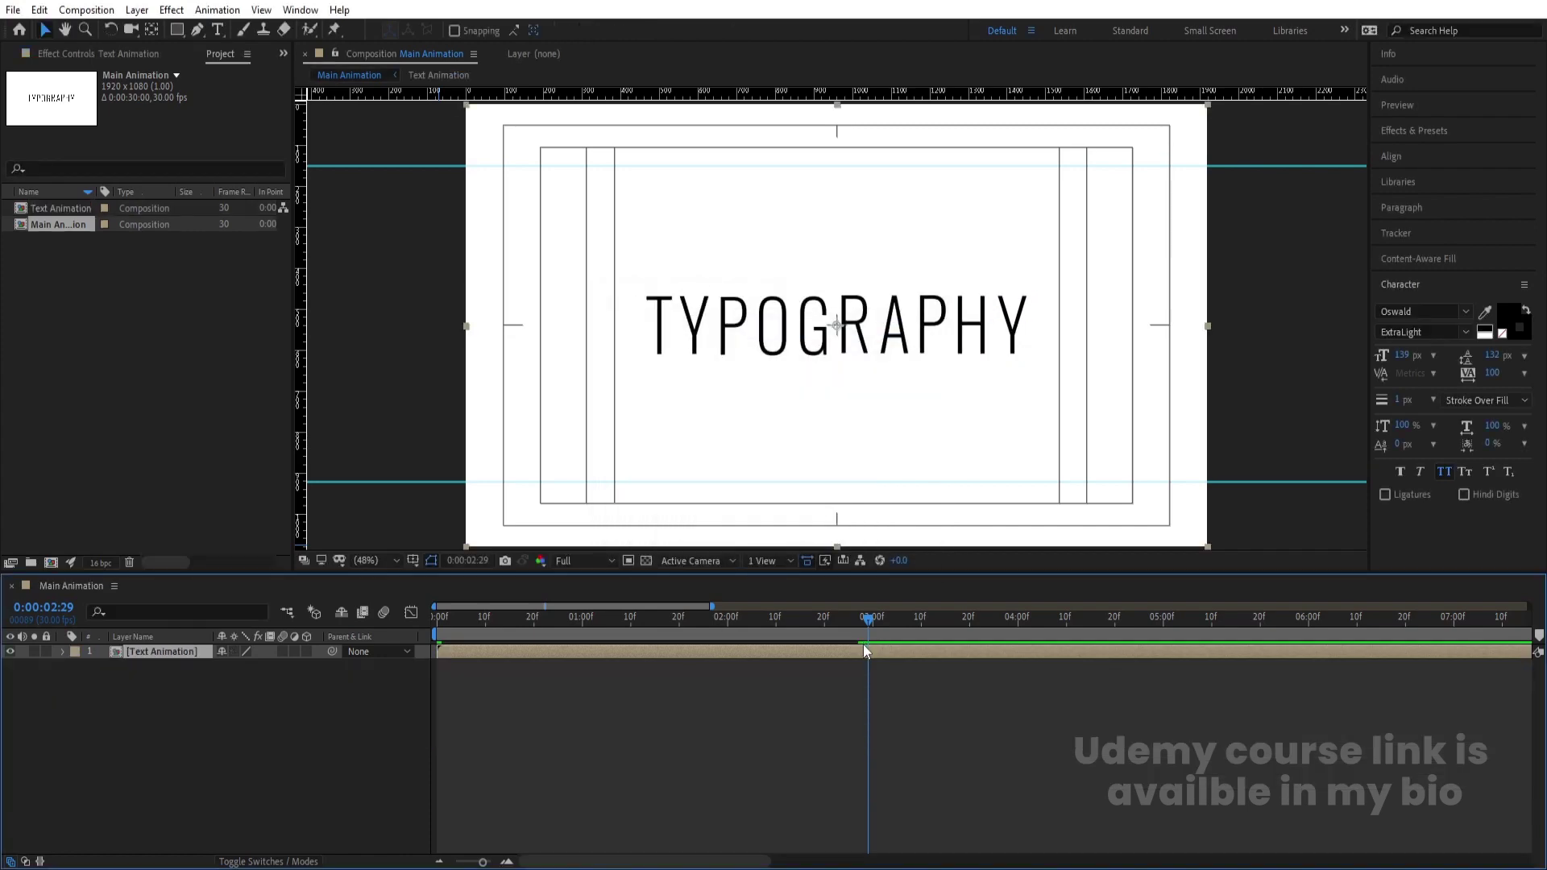
# Step: Trim the Text Animation composition to a work area ending at 0:00:02:29, and return to Main Animation
pyautogui.doubleClick(864, 649)
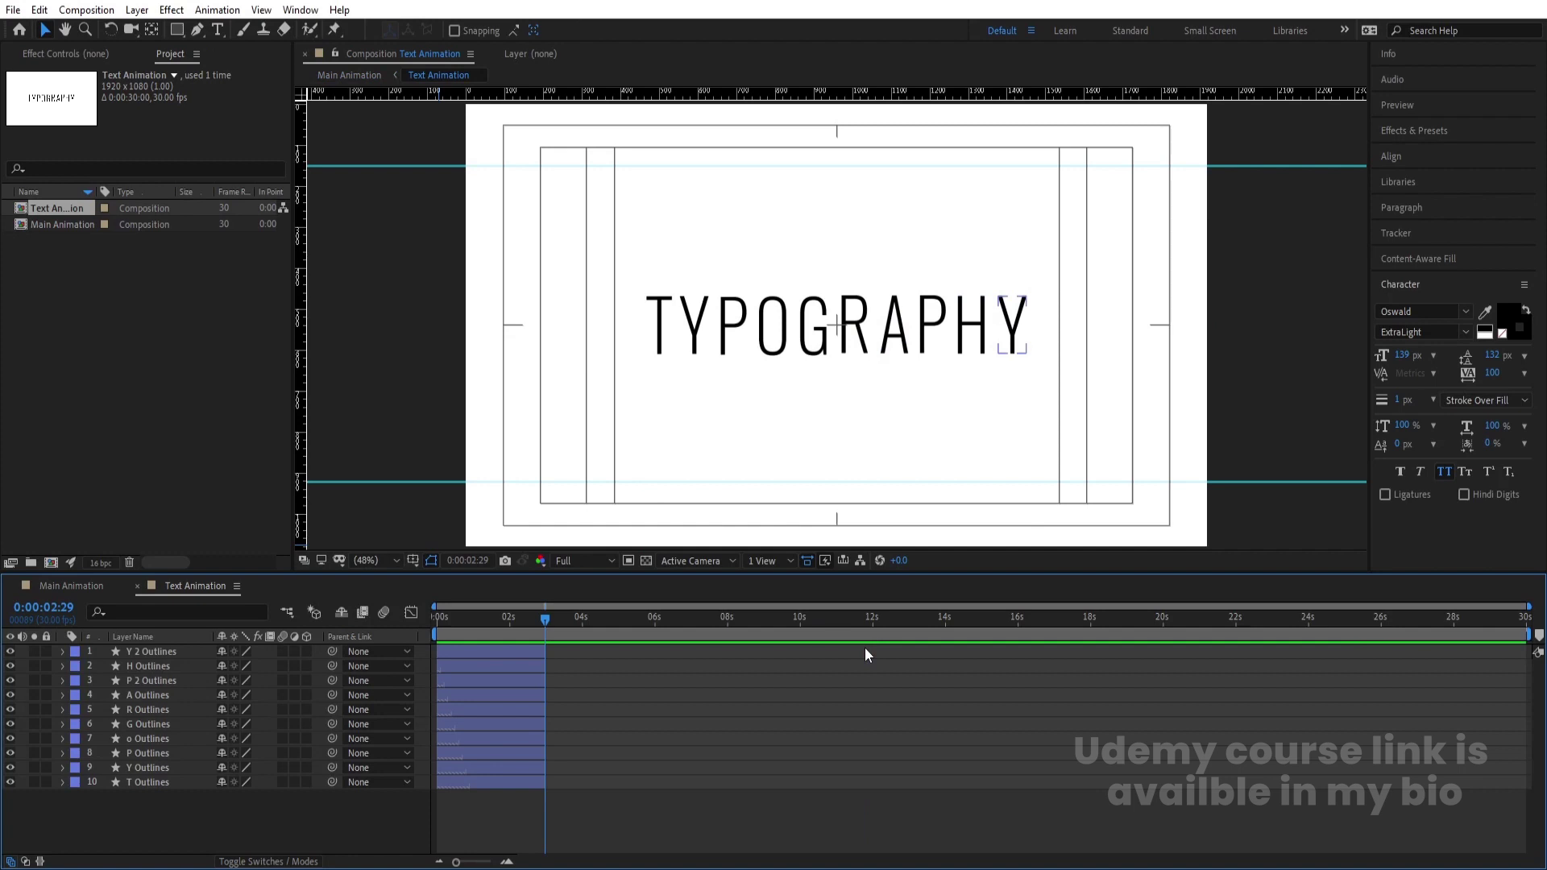
pyautogui.press('n')
pyautogui.rightClick(545, 636)
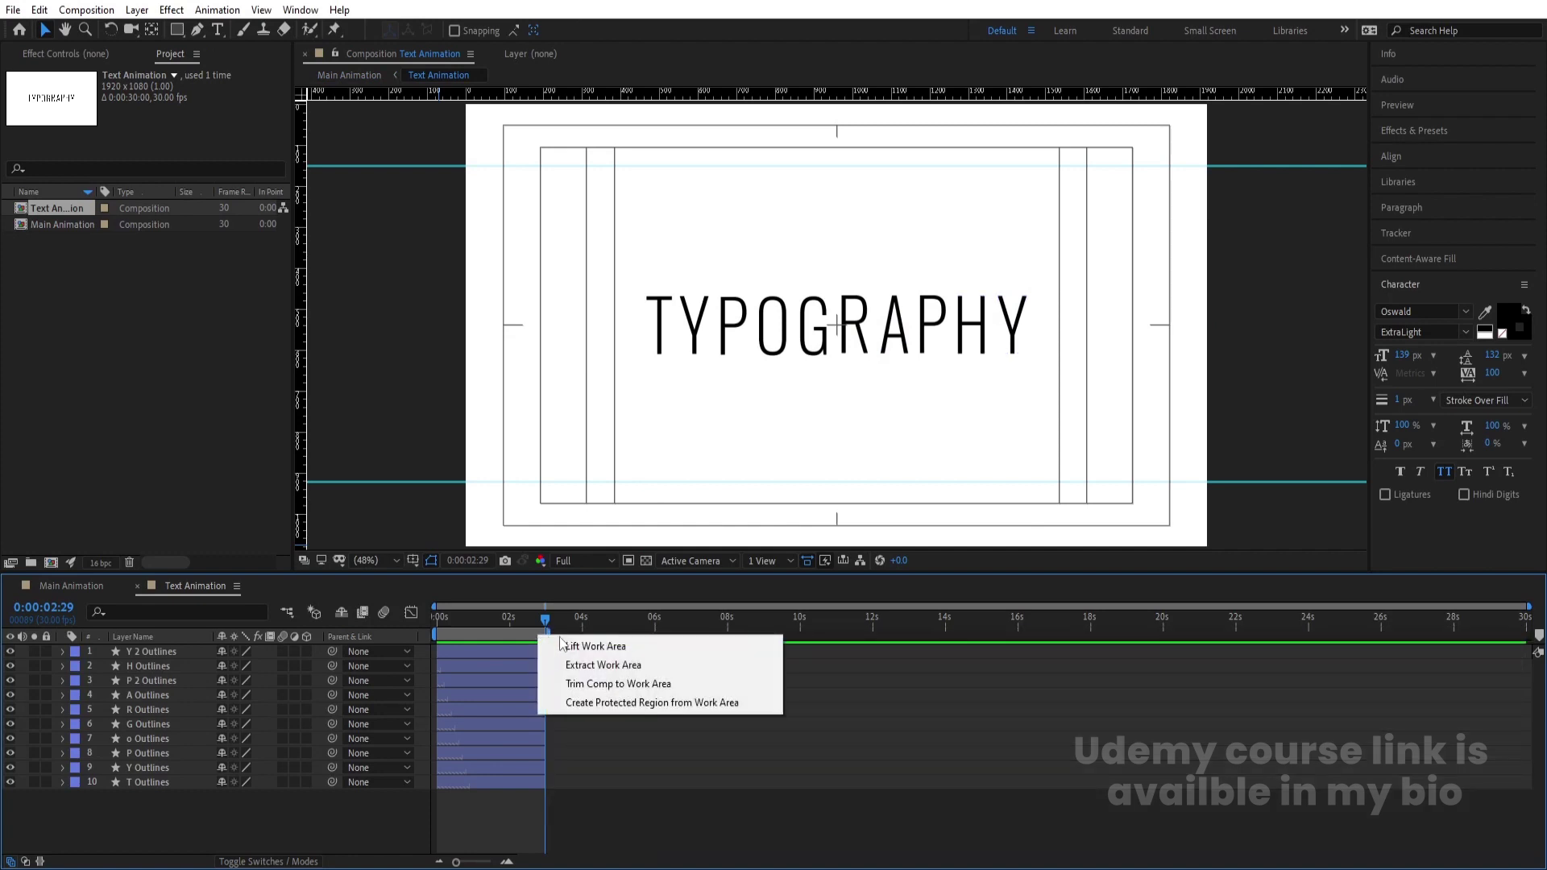
pyautogui.click(592, 685)
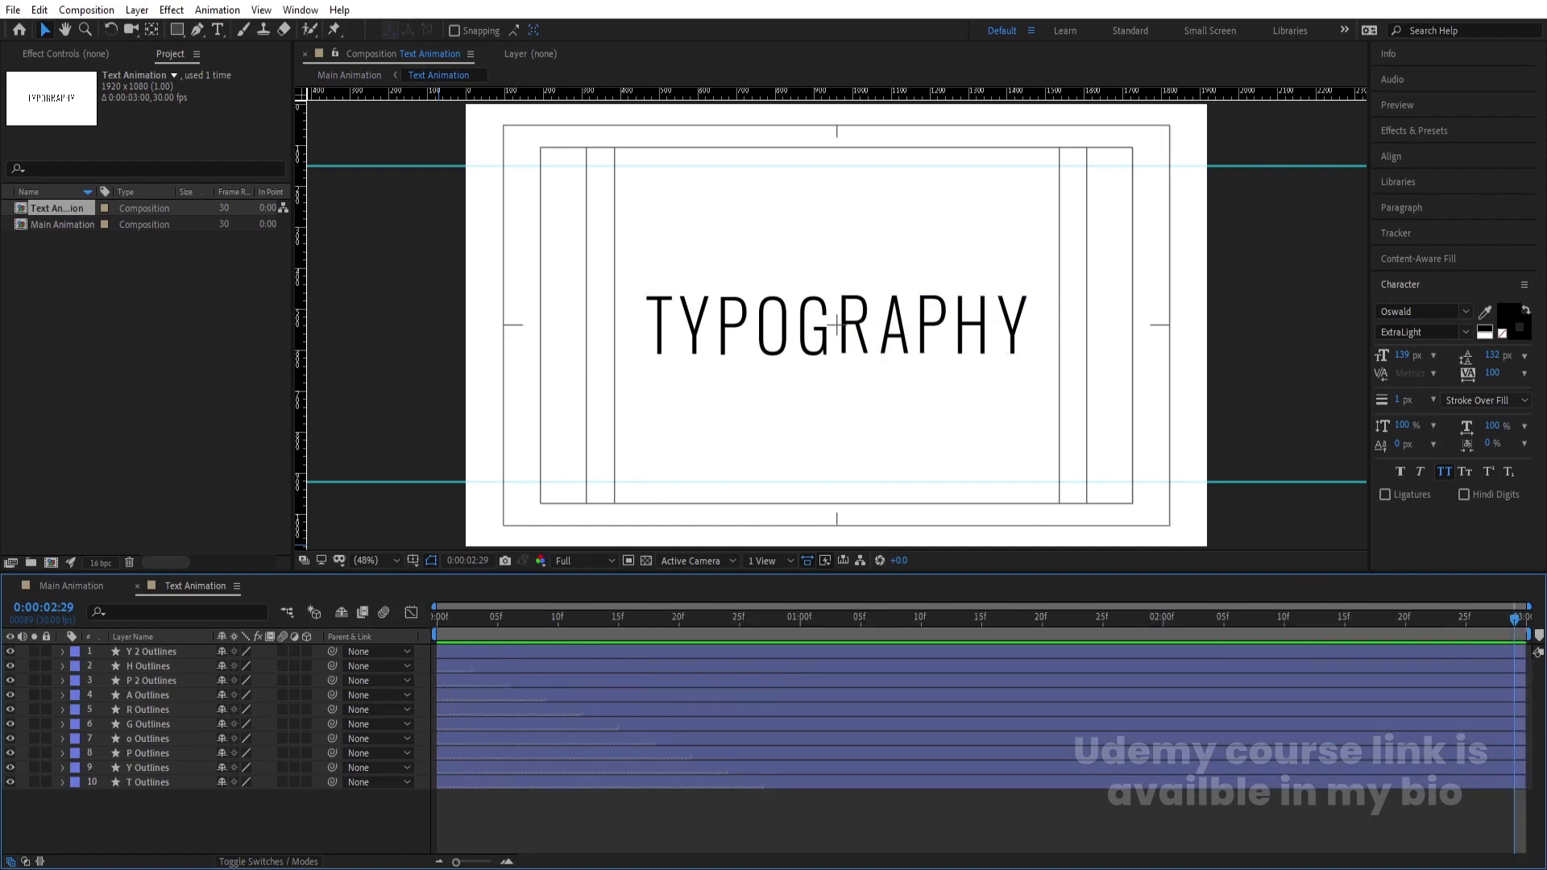
pyautogui.click(80, 585)
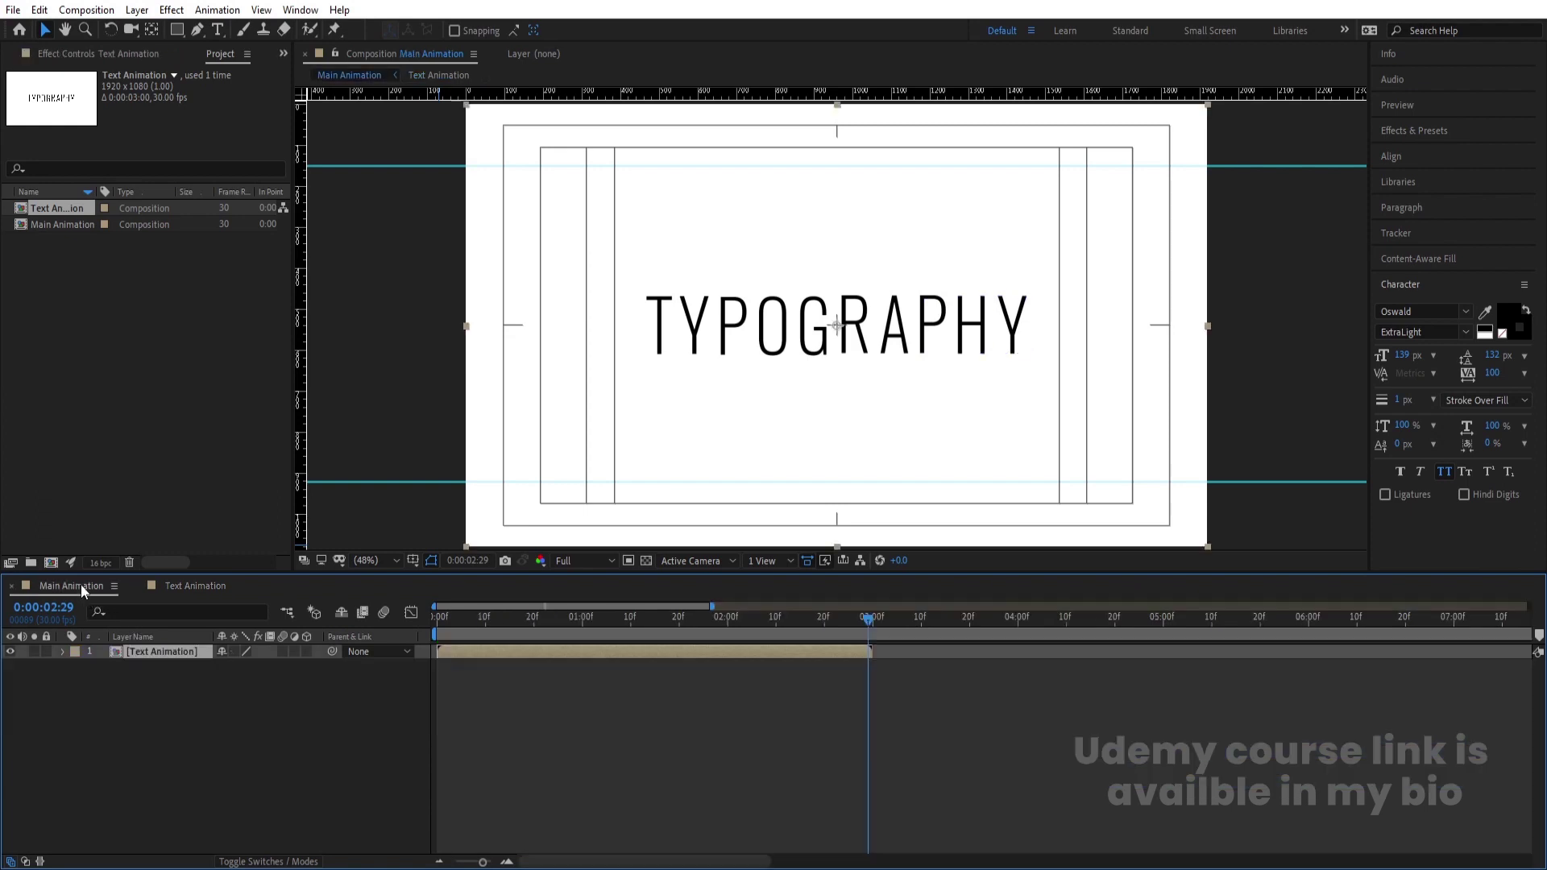
# Step: Enable time remapping on the Text Animation layer, add a Time Remap keyframe at 0:00:02:29 and remove the one at 0:00:03:00
pyautogui.click(868, 619)
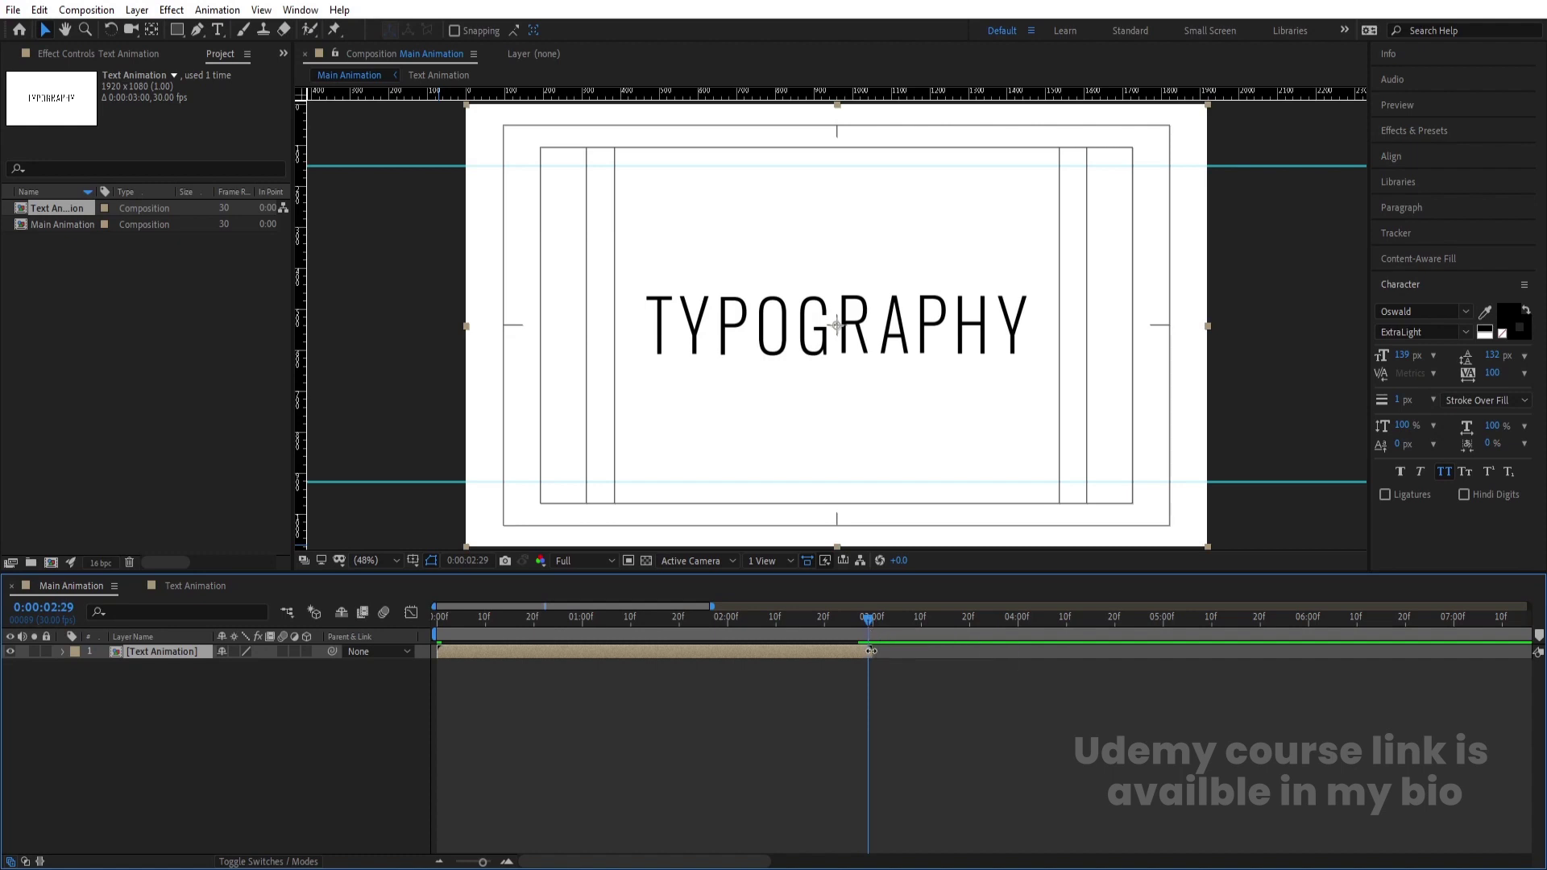
pyautogui.rightClick(194, 652)
pyautogui.moveTo(322, 271)
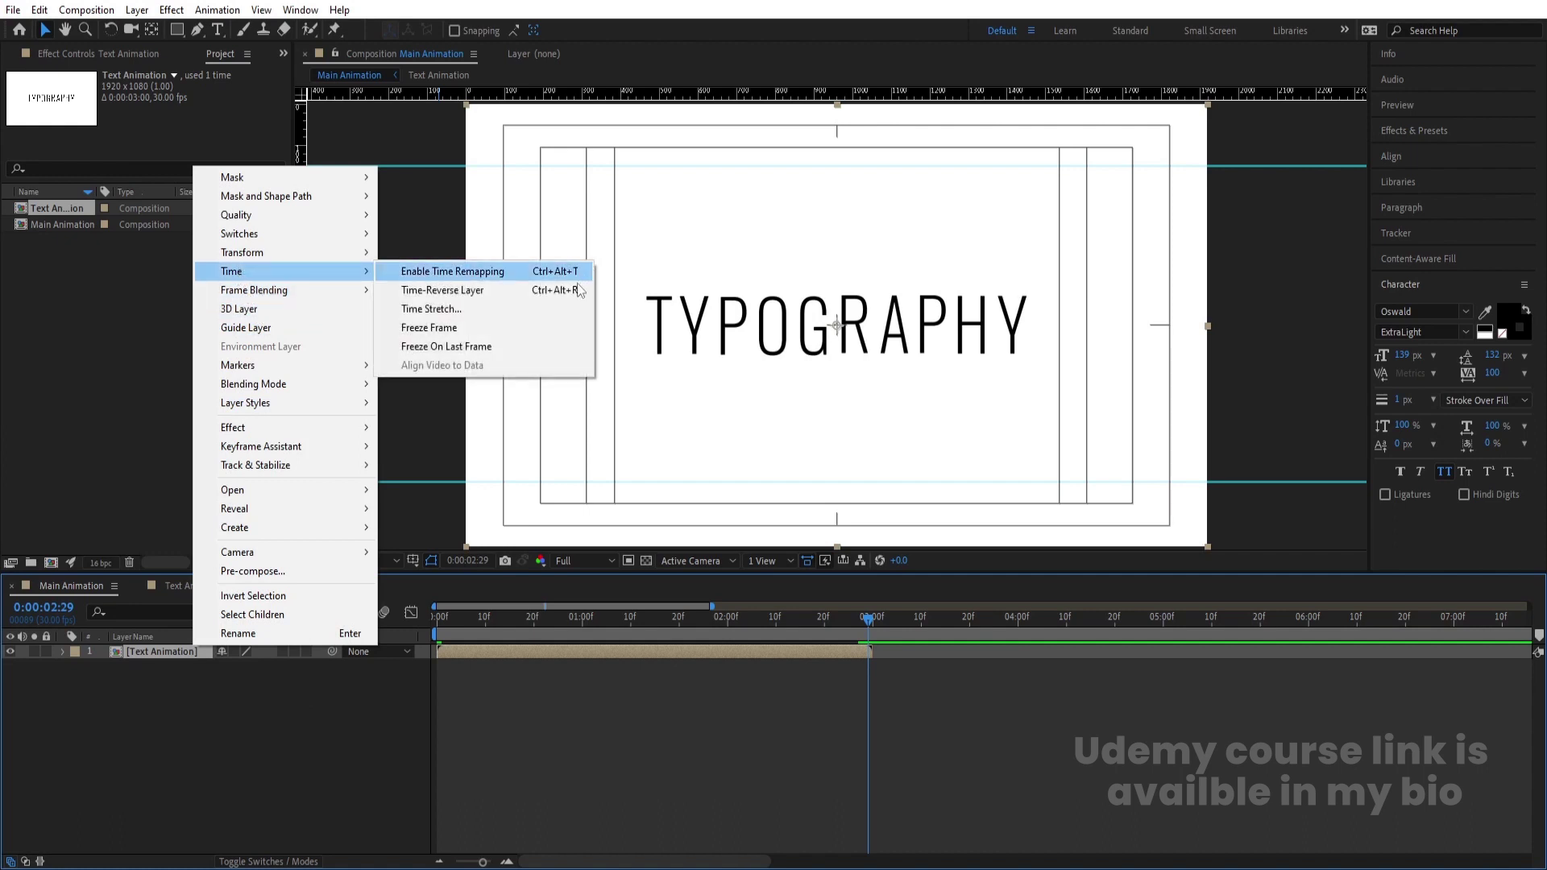
pyautogui.click(511, 272)
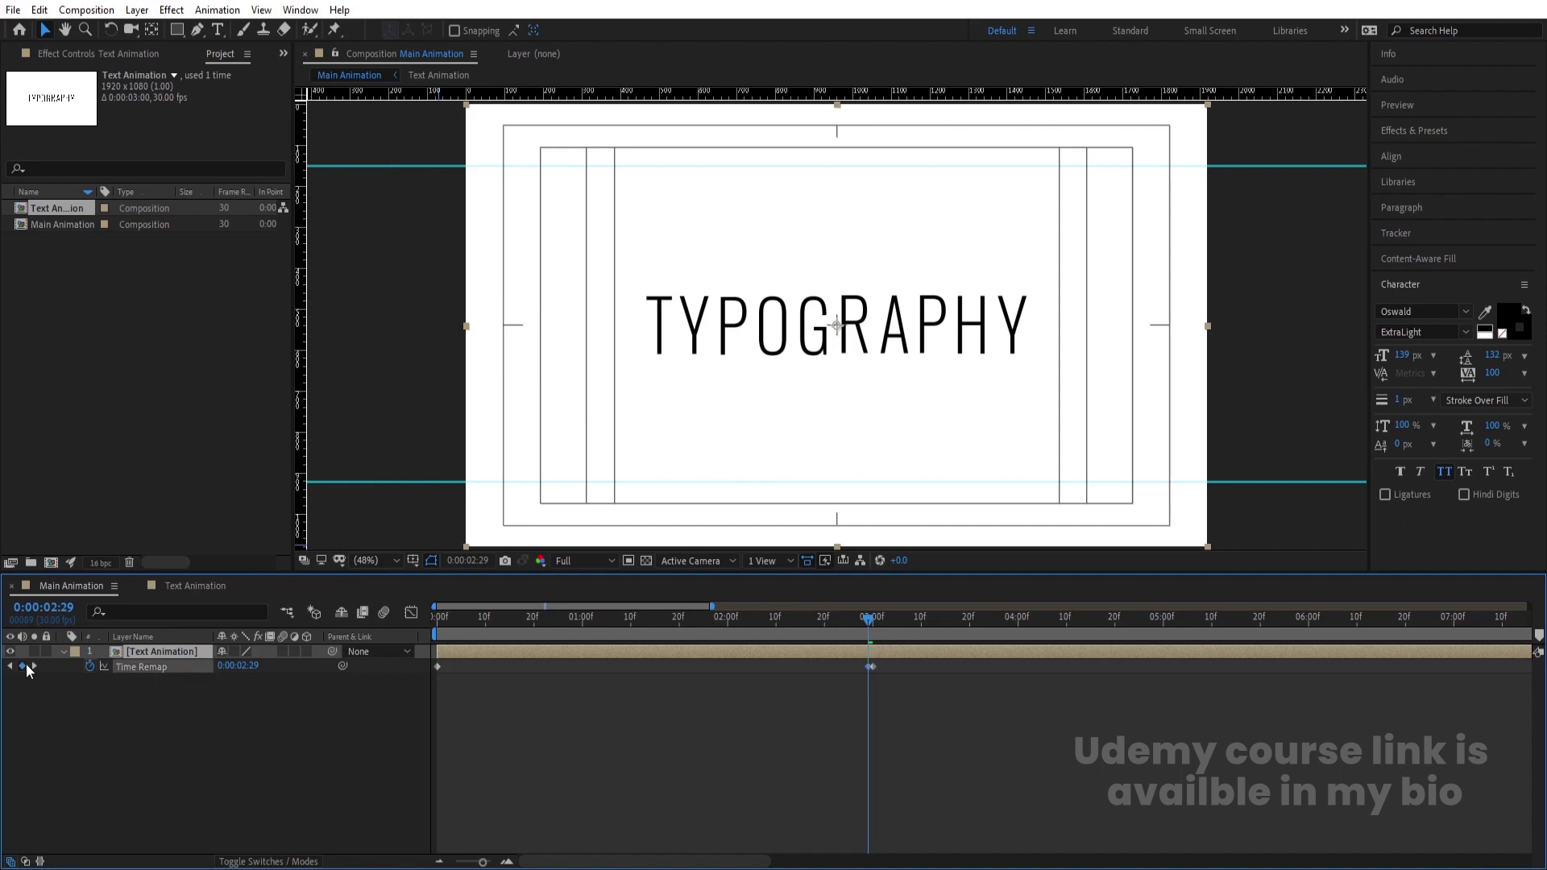
pyautogui.click(874, 668)
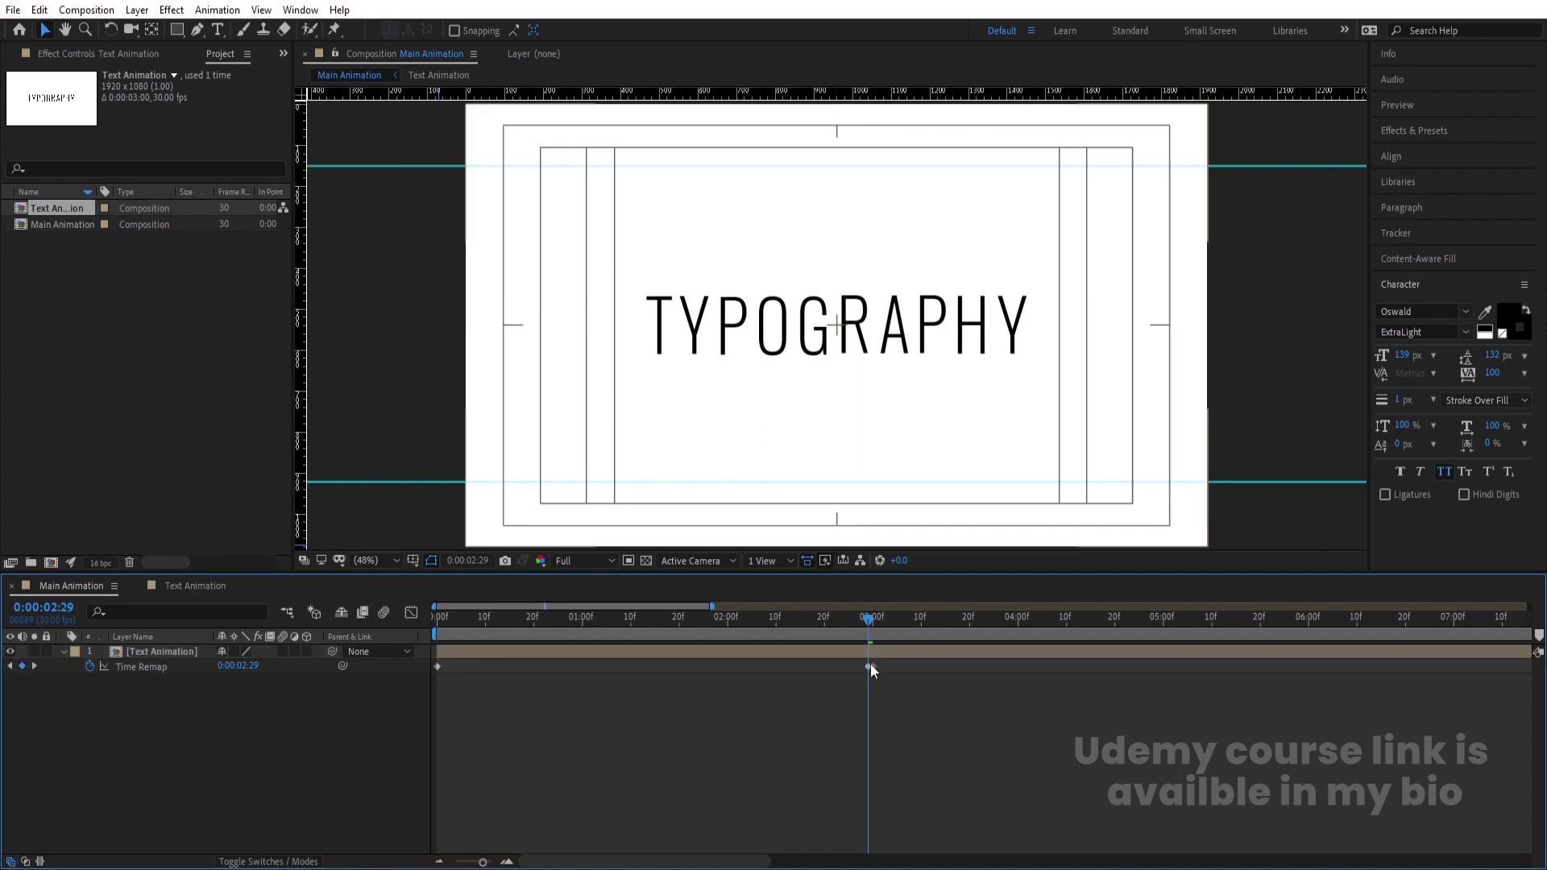
pyautogui.click(872, 664)
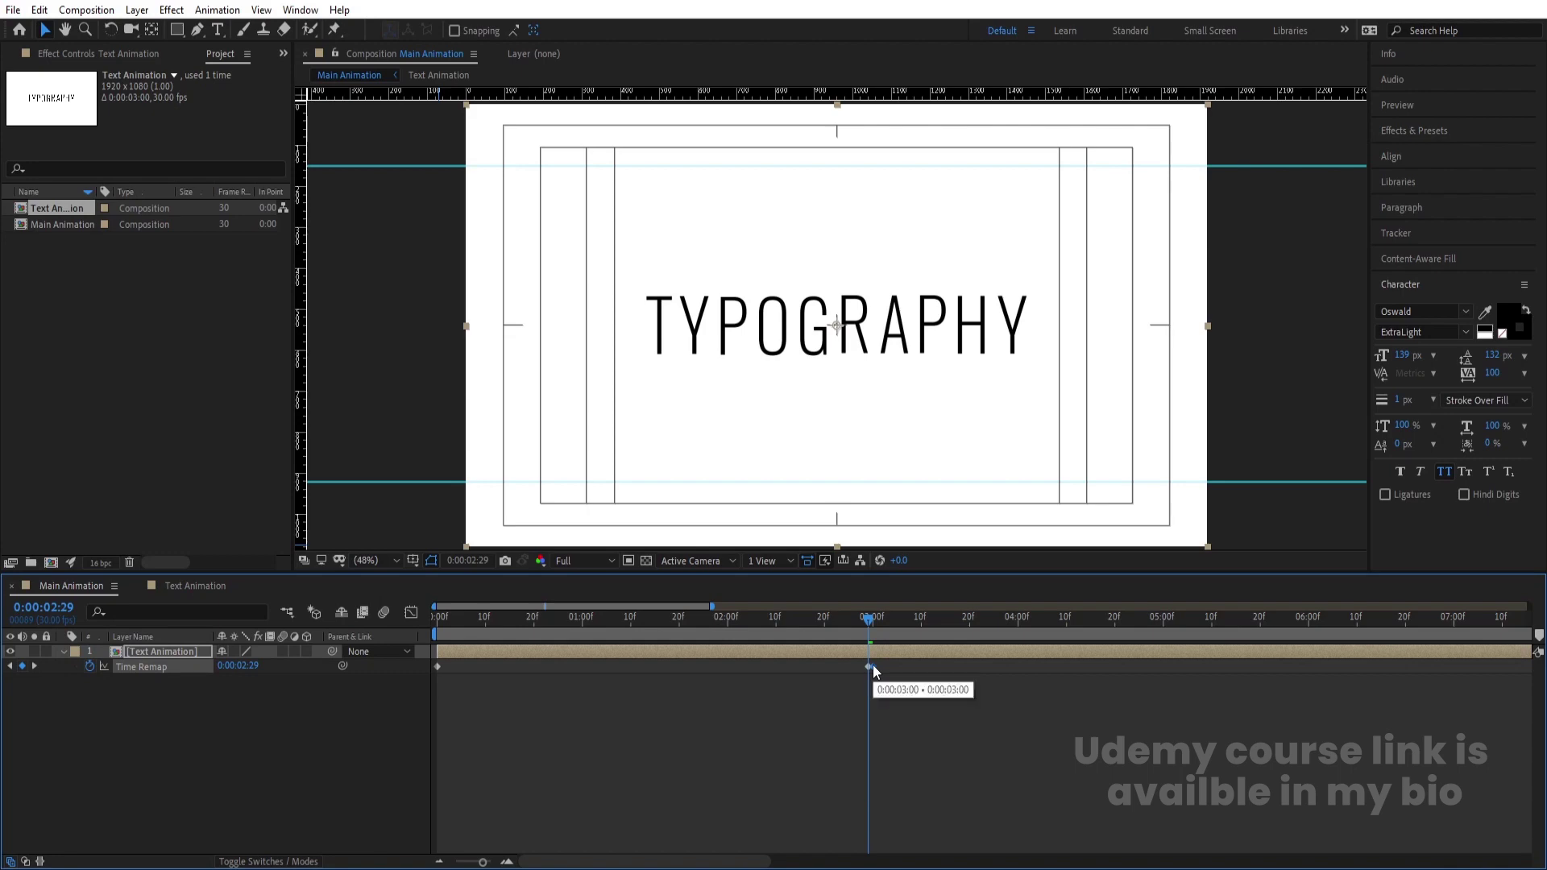
# Step: Add the expression loopOut() to the Text Animation layer's Time Remap property
pyautogui.press('-')
pyautogui.press('-')
pyautogui.press('-')
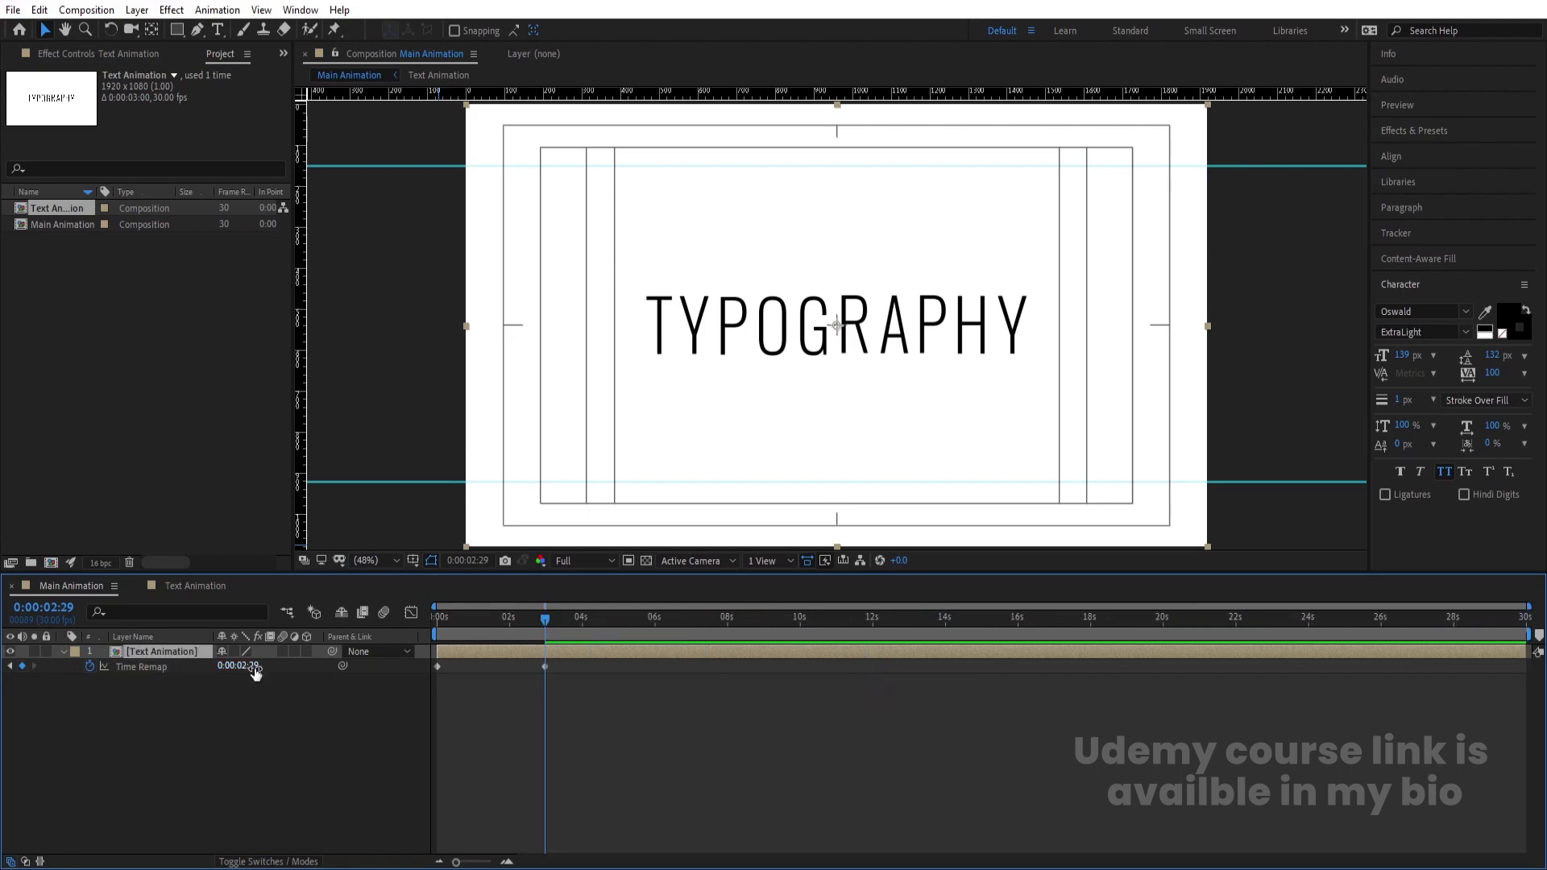
pyautogui.keyDown('alt'); pyautogui.click(93, 670); pyautogui.keyUp('alt')
pyautogui.write('loop')
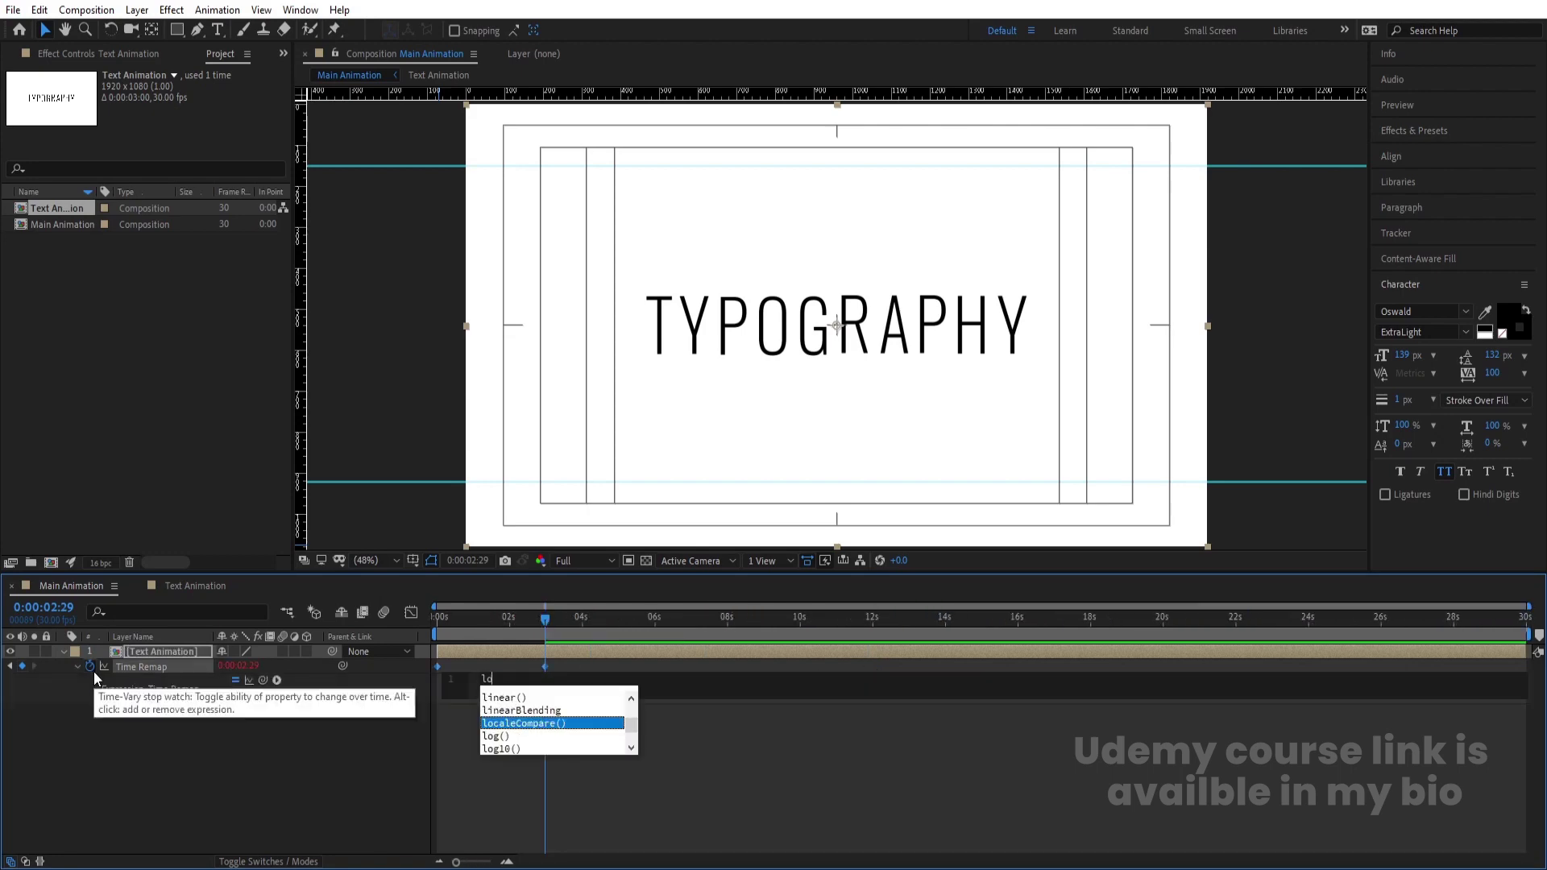
pyautogui.press('Down')
pyautogui.press('Down')
pyautogui.press('Return')
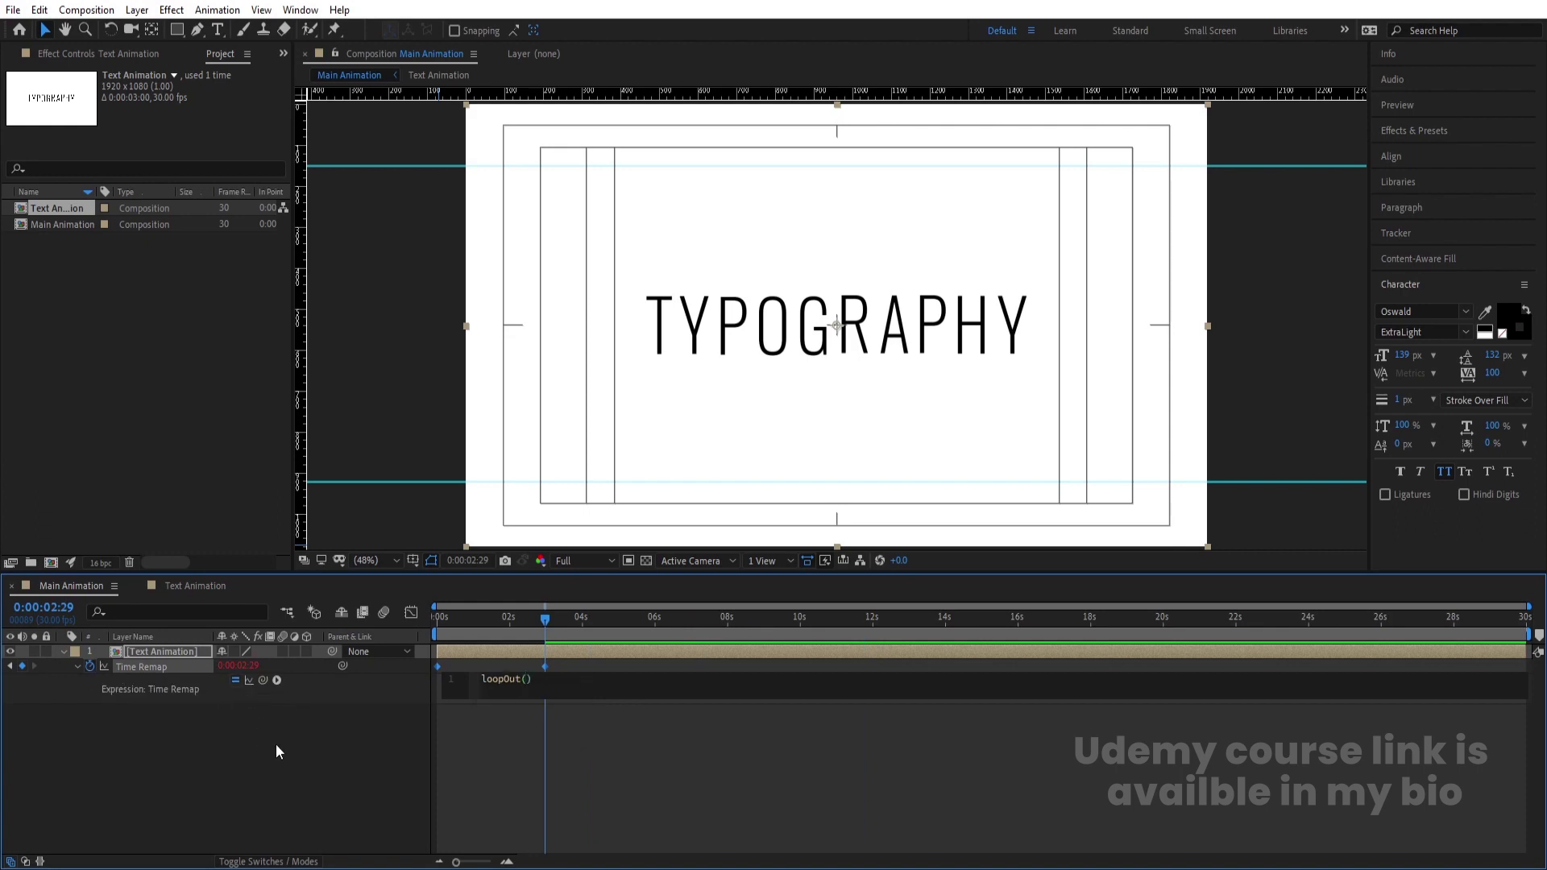
pyautogui.click(375, 729)
# Step: Play the composition to check the loop, and return to the first frame
pyautogui.press('space')
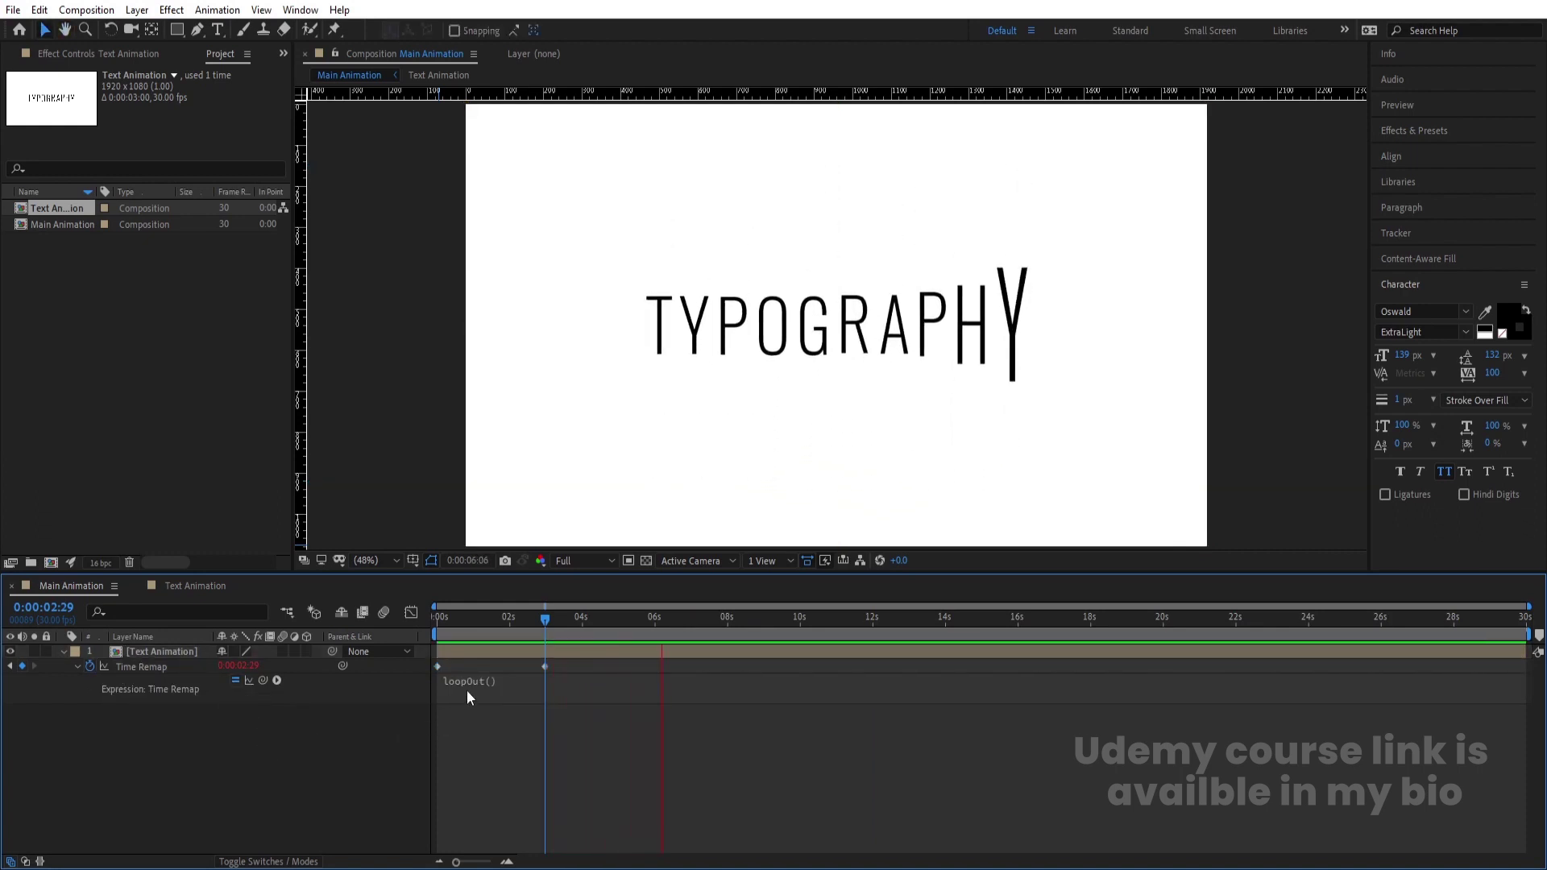
pyautogui.press('space')
pyautogui.press('Home')
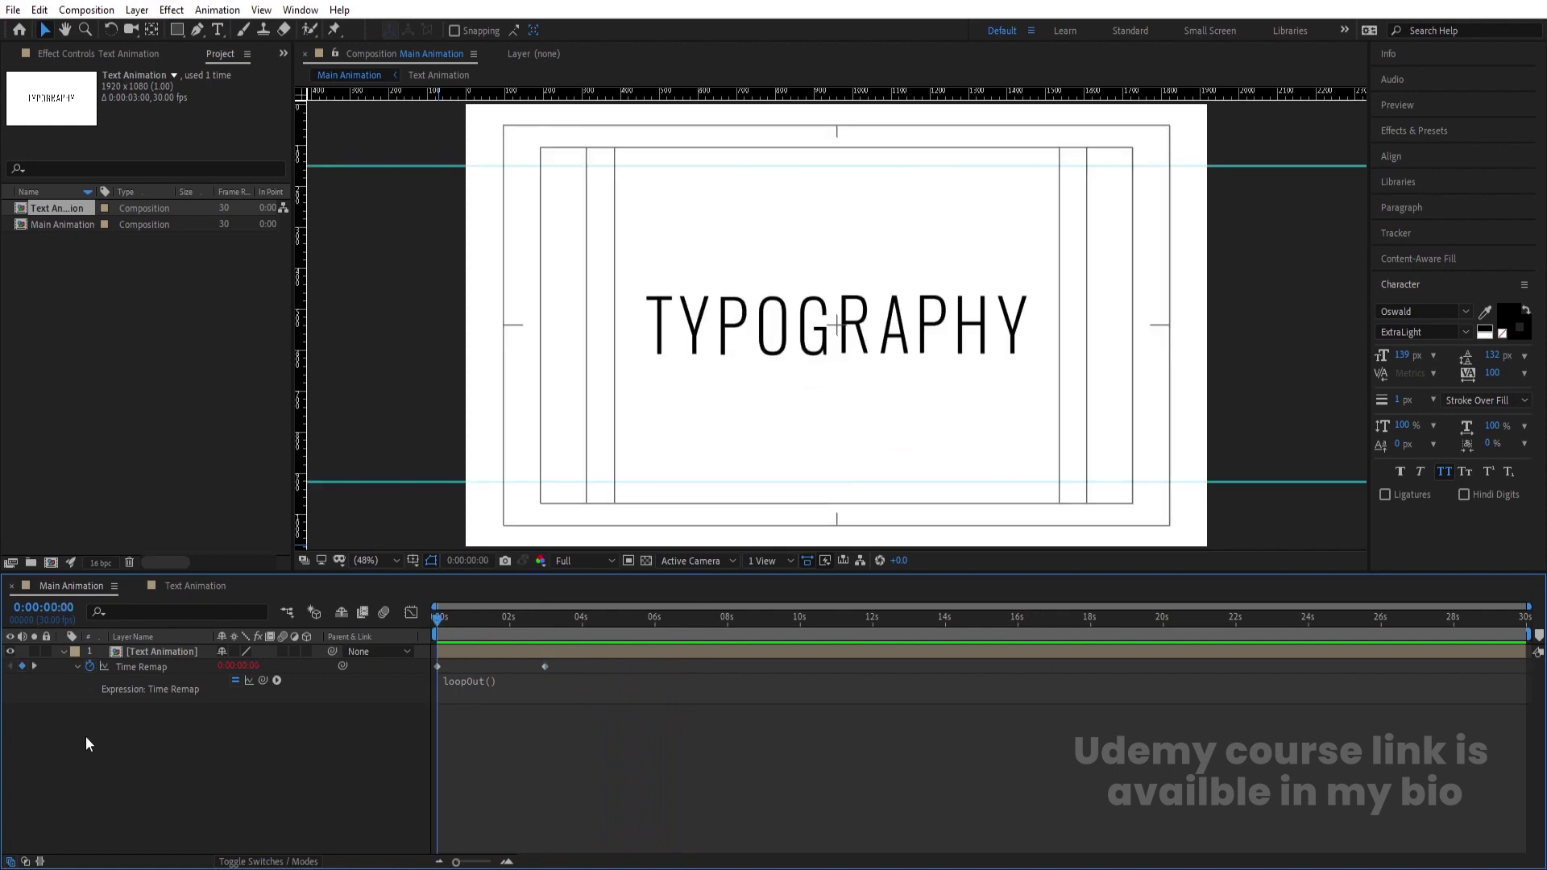
# Step: Collapse the Text Animation layer's properties and duplicate the layer four times
pyautogui.click(65, 652)
pyautogui.click(133, 653)
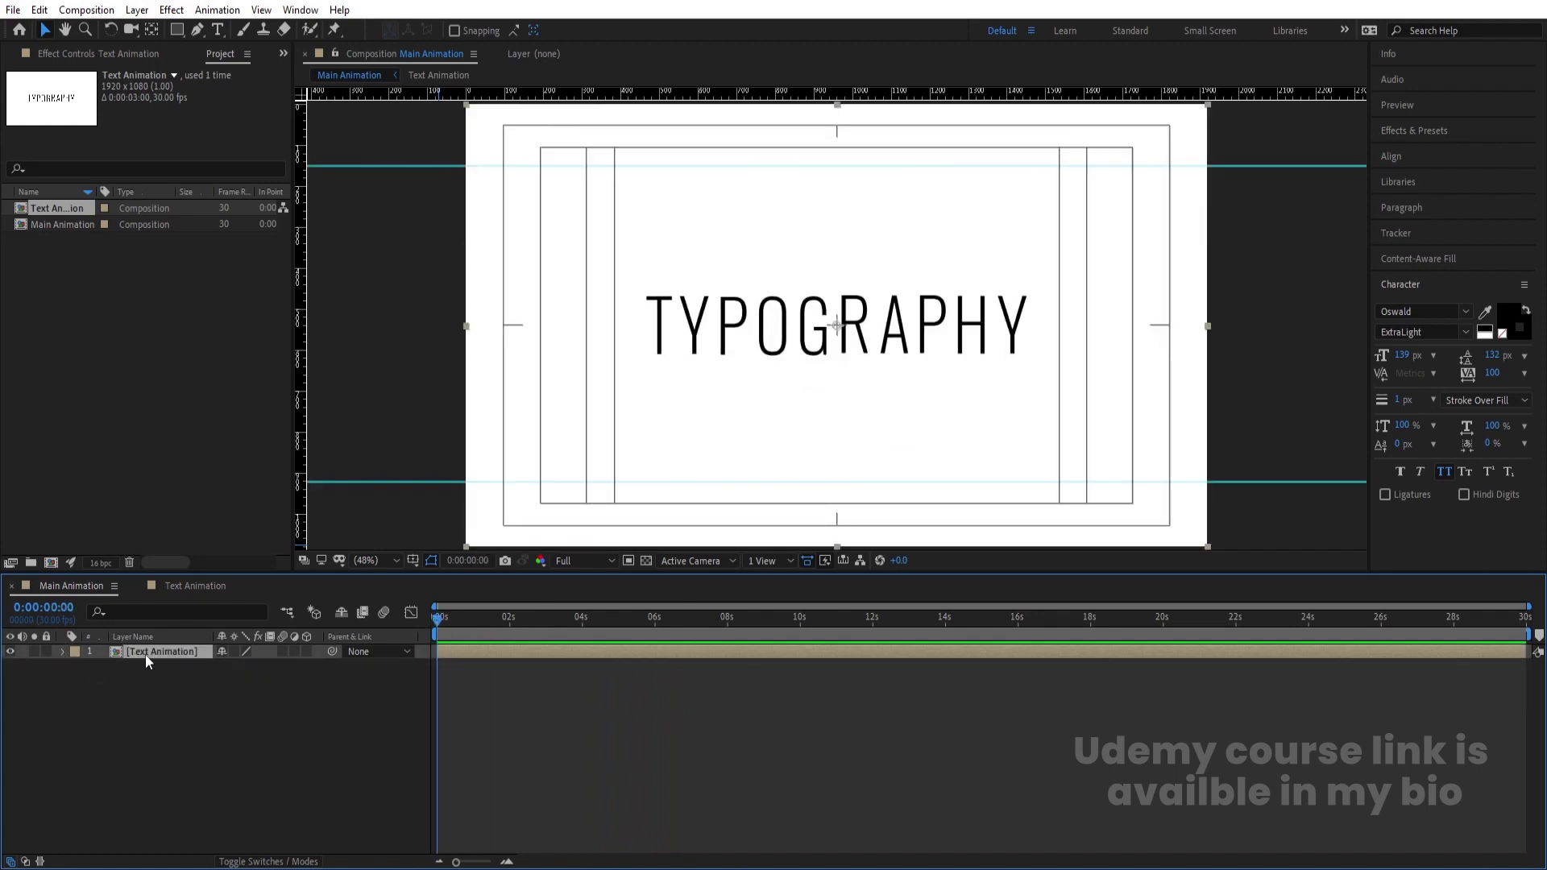
pyautogui.hotkey('ctrl', 'd')
pyautogui.hotkey('ctrl', 'd')
pyautogui.hotkey('ctrl', 'd')
pyautogui.hotkey('ctrl', 'd')
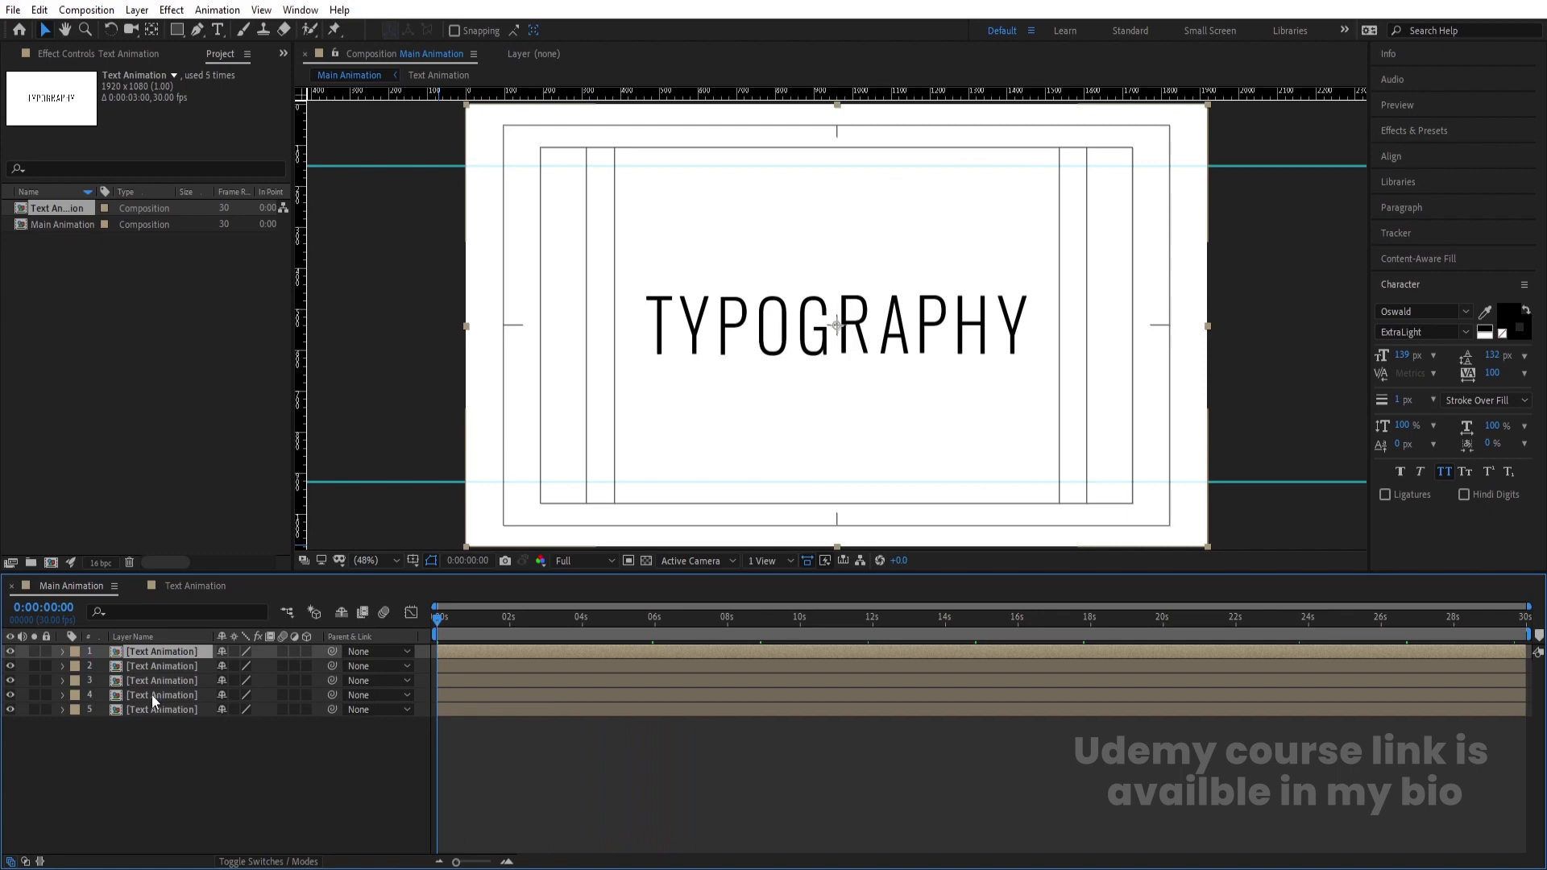
# Step: Find the Fill effect and apply it to the bottom Text Animation layer, number 5
pyautogui.press('=')
pyautogui.press('=')
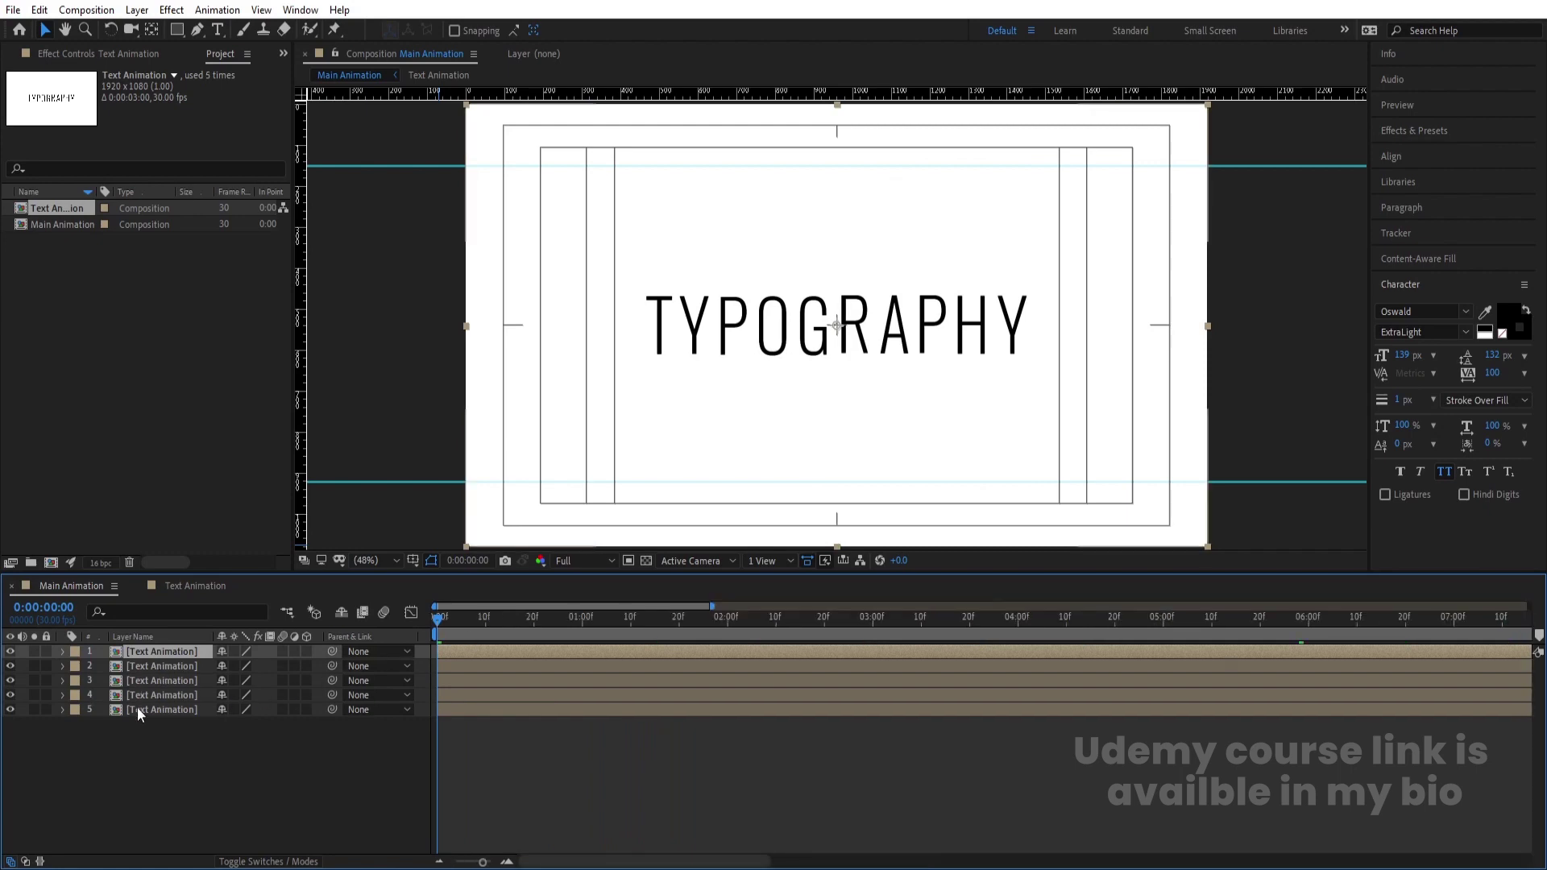
pyautogui.click(137, 708)
pyautogui.click(1418, 132)
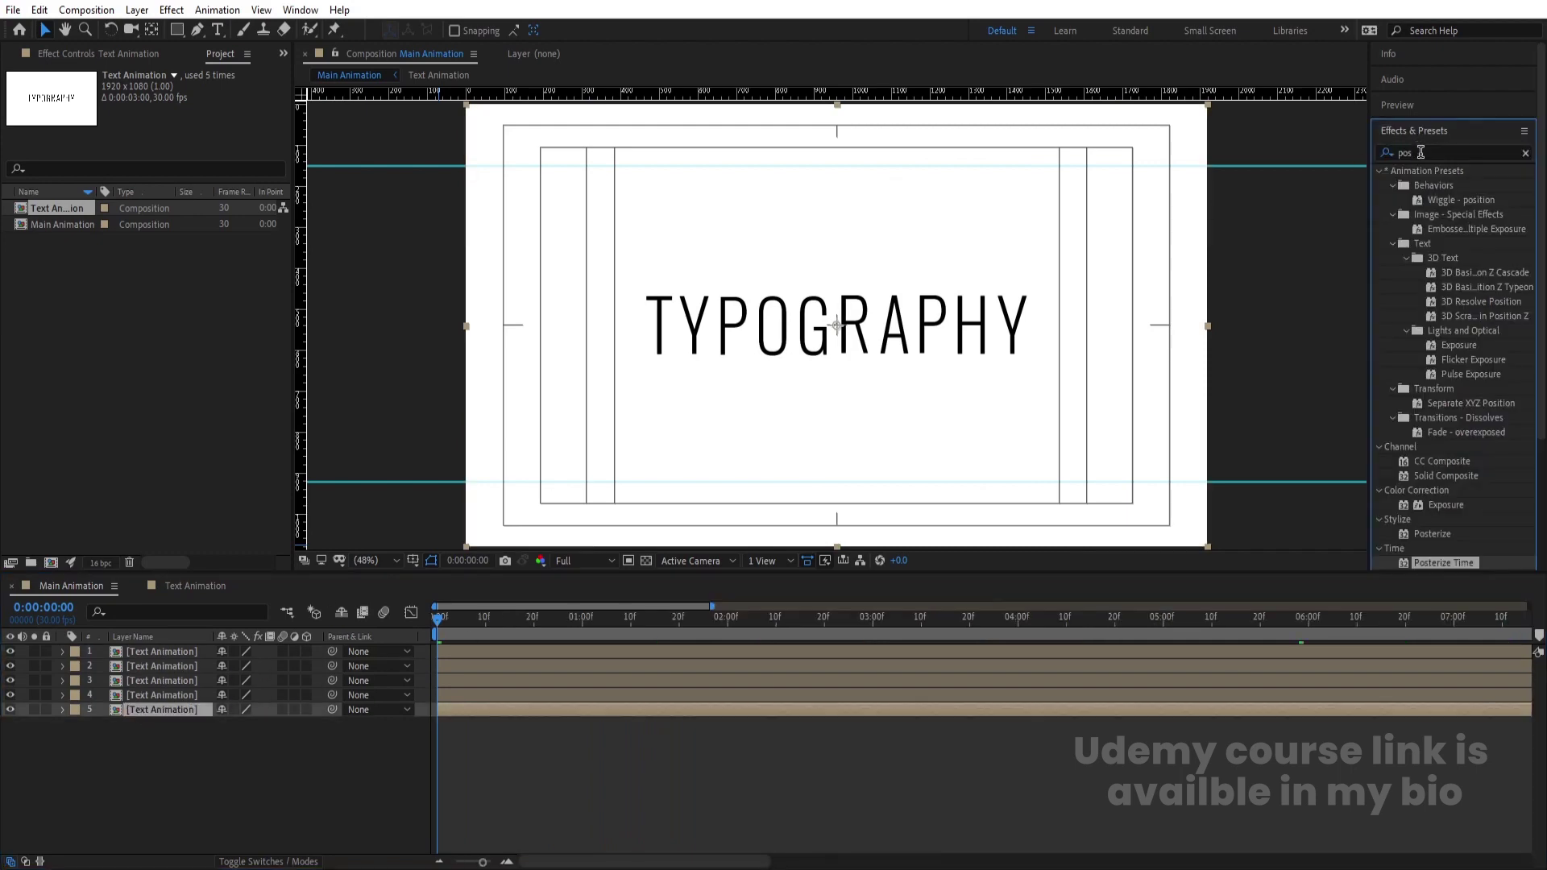
pyautogui.click(1426, 153)
pyautogui.write('fill')
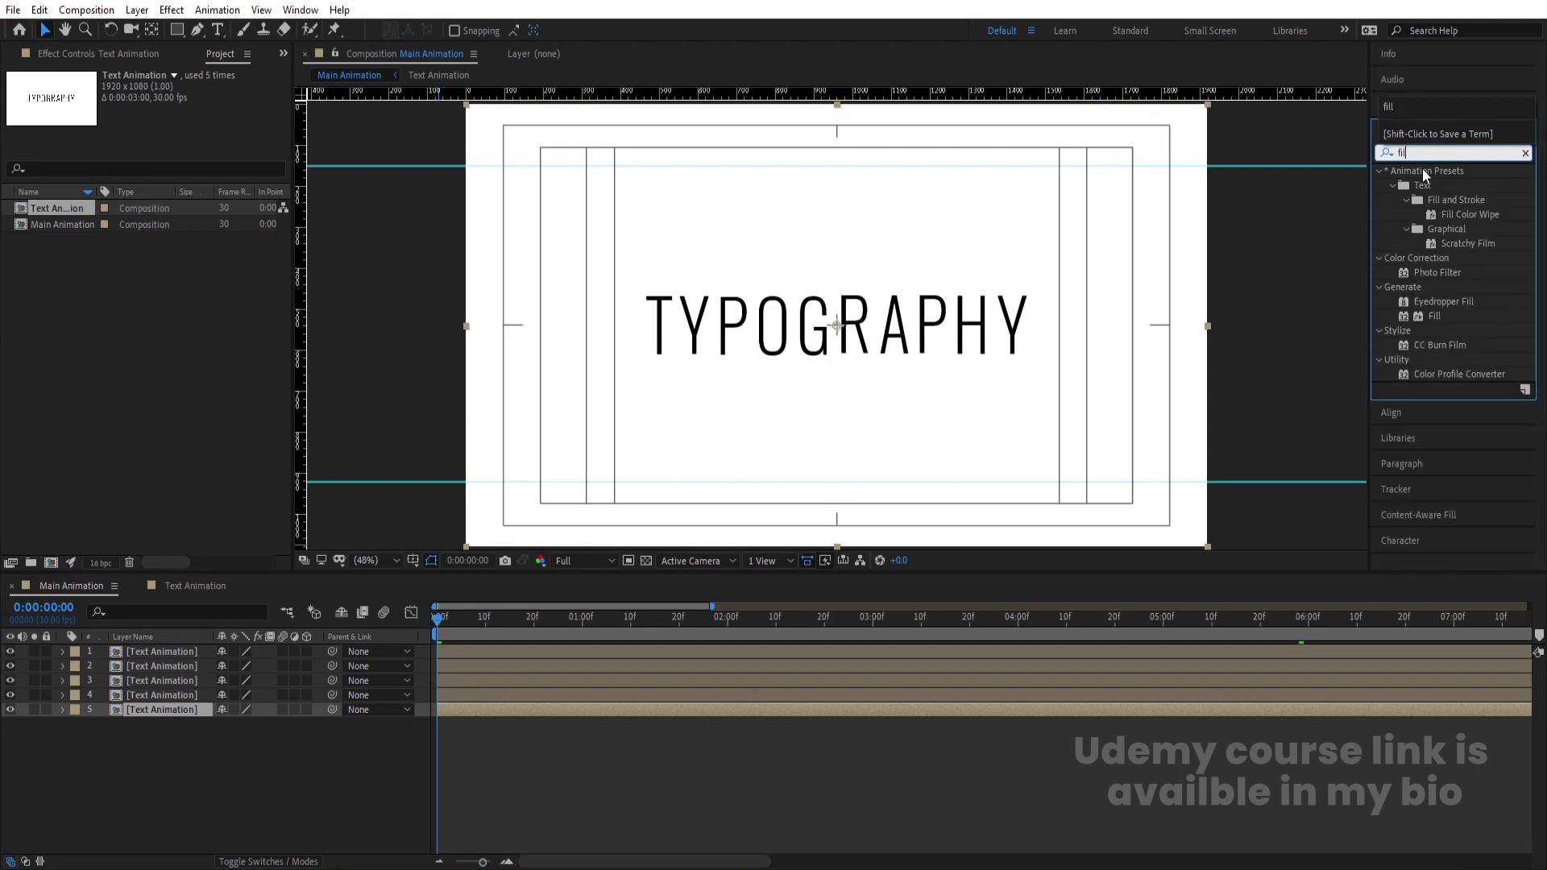
pyautogui.doubleClick(1427, 259)
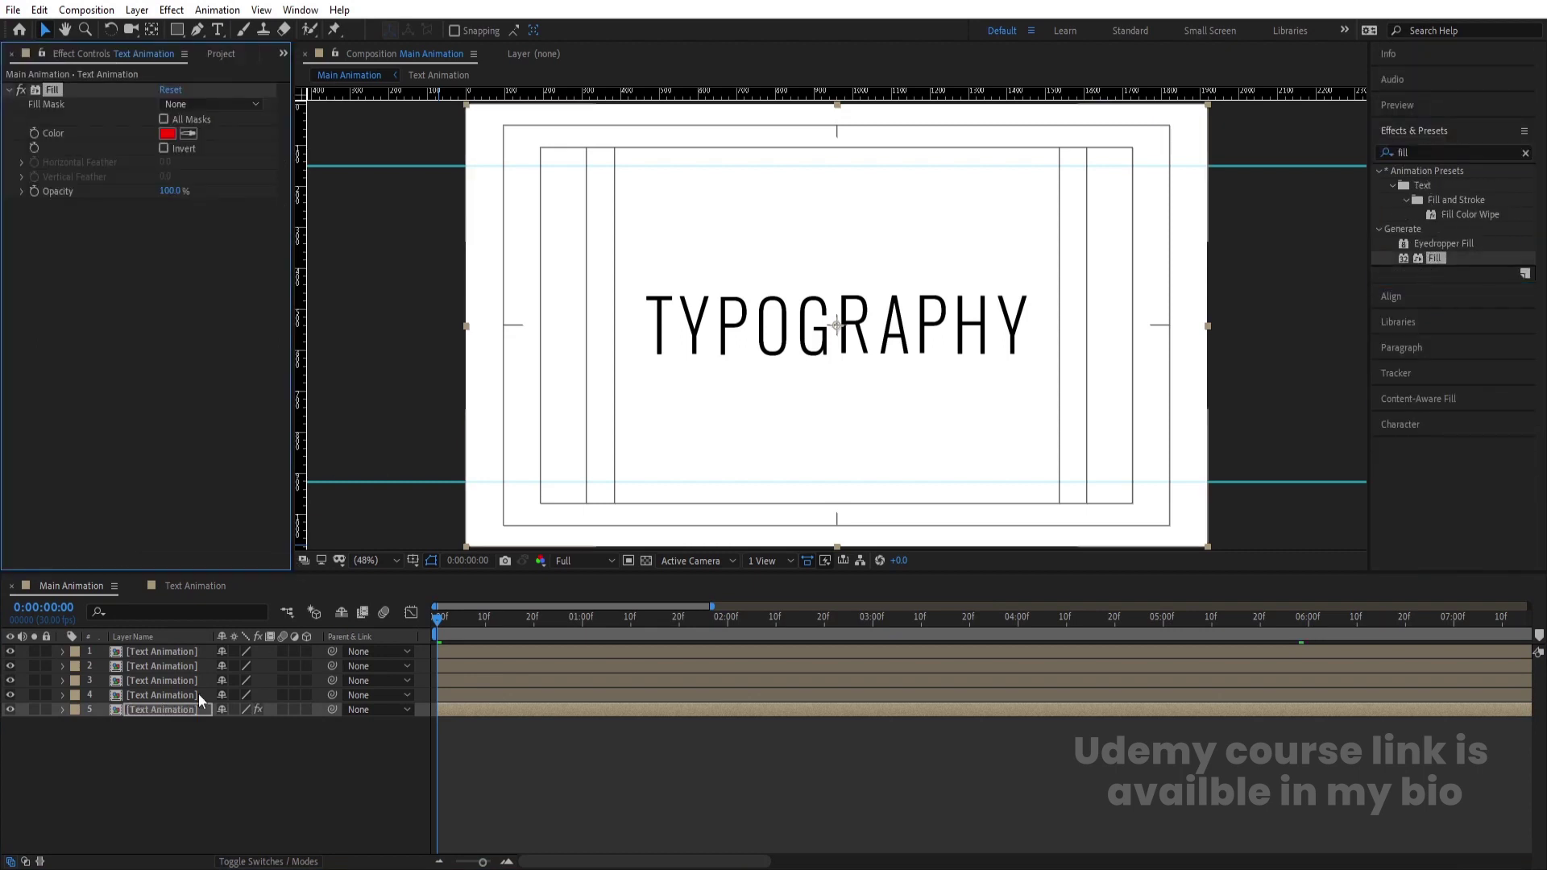
# Step: Apply the Fill effect to Text Animation layer 4 and set its color to green 1EFF00
pyautogui.click(182, 698)
pyautogui.doubleClick(1436, 259)
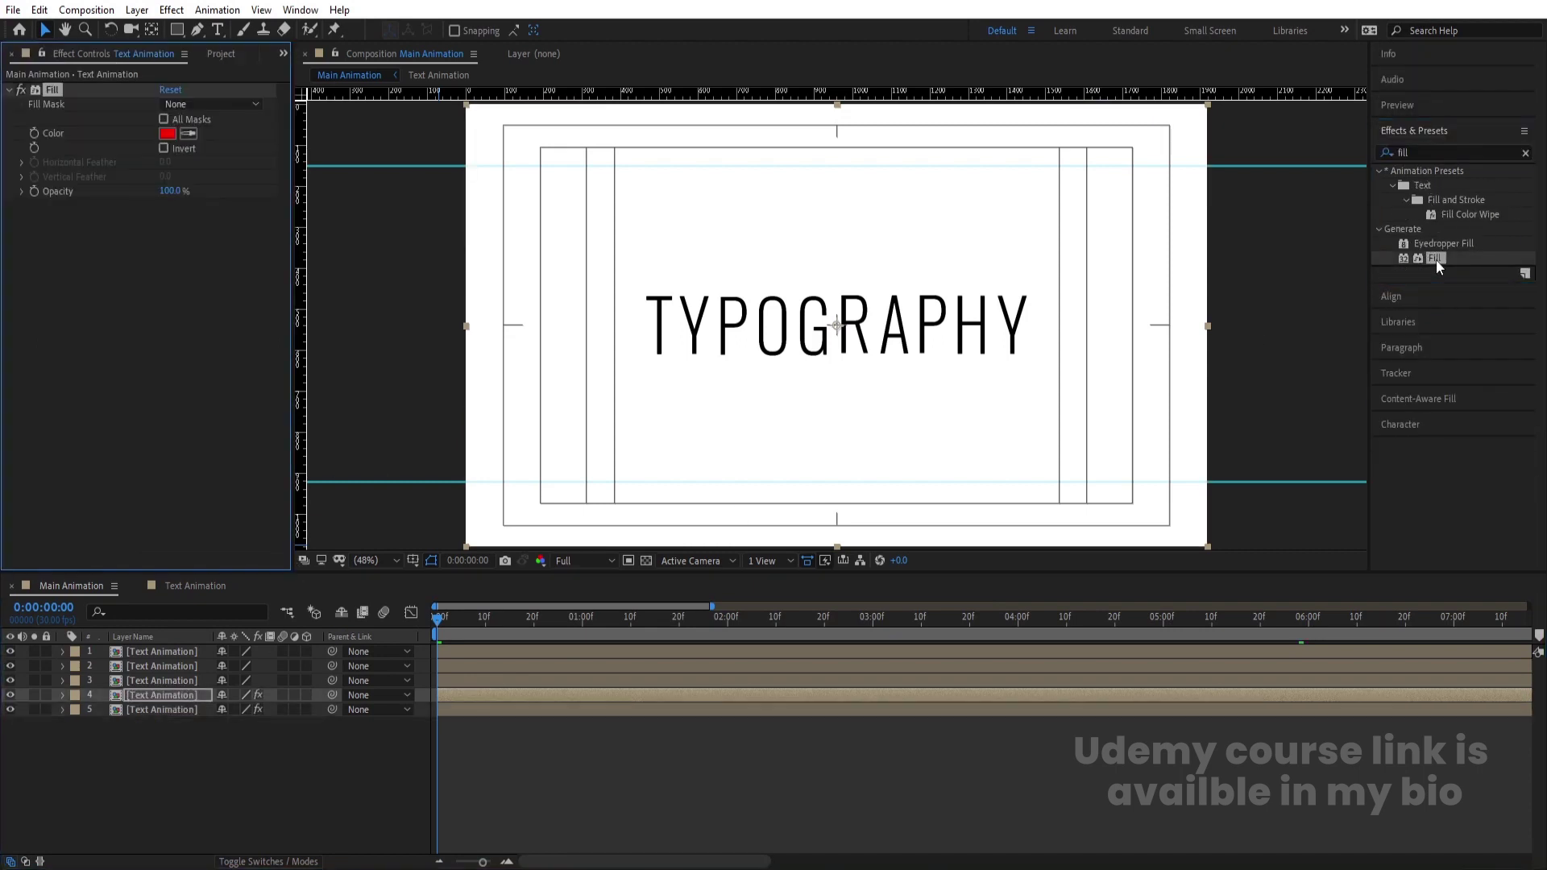
pyautogui.click(168, 133)
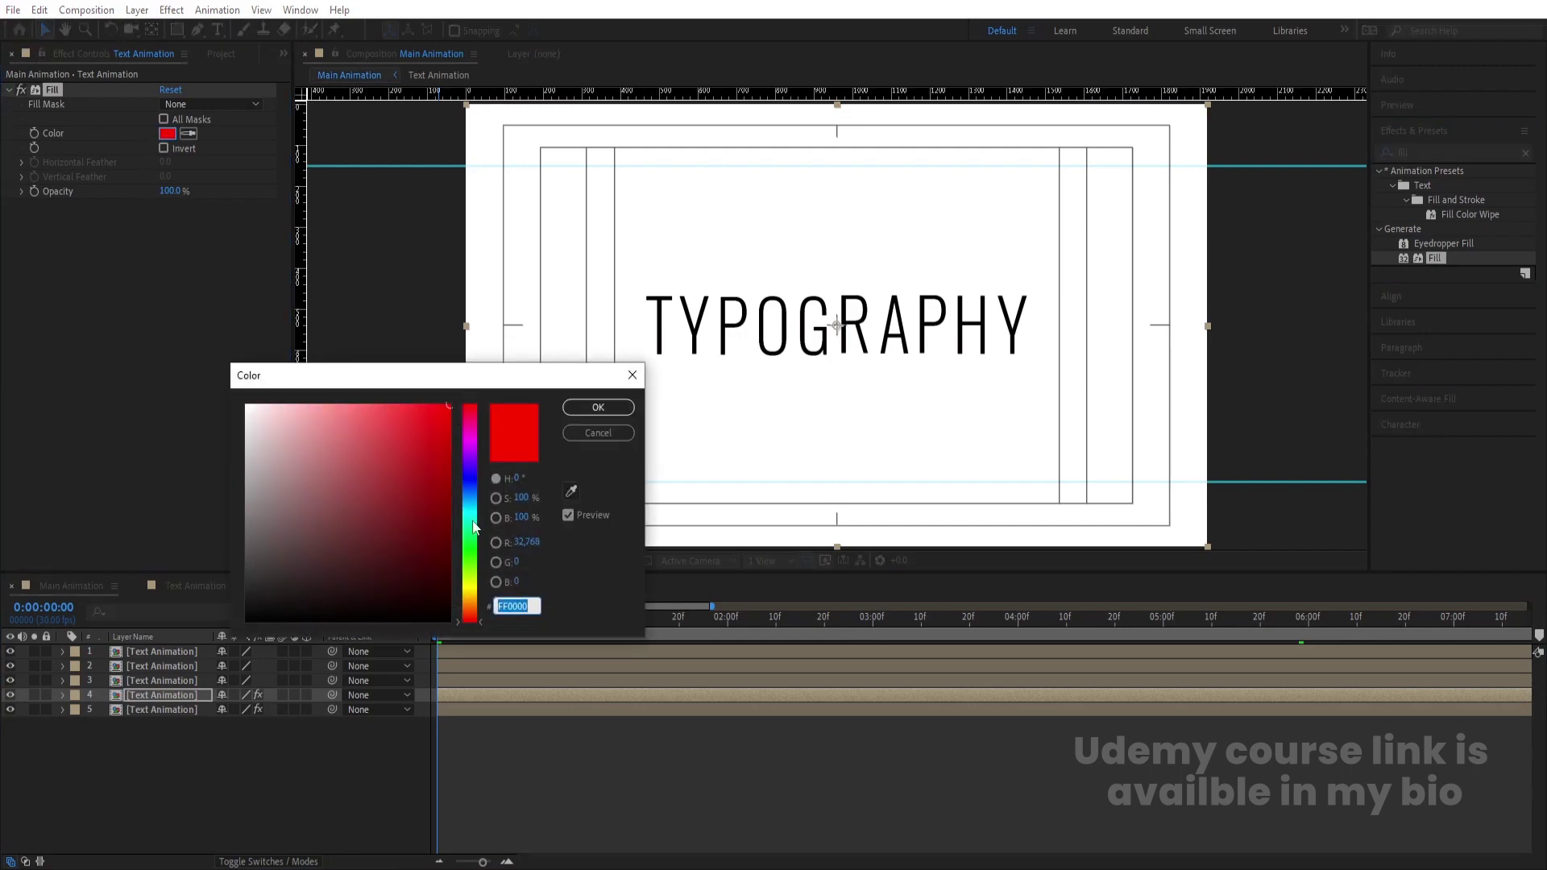
pyautogui.click(469, 550)
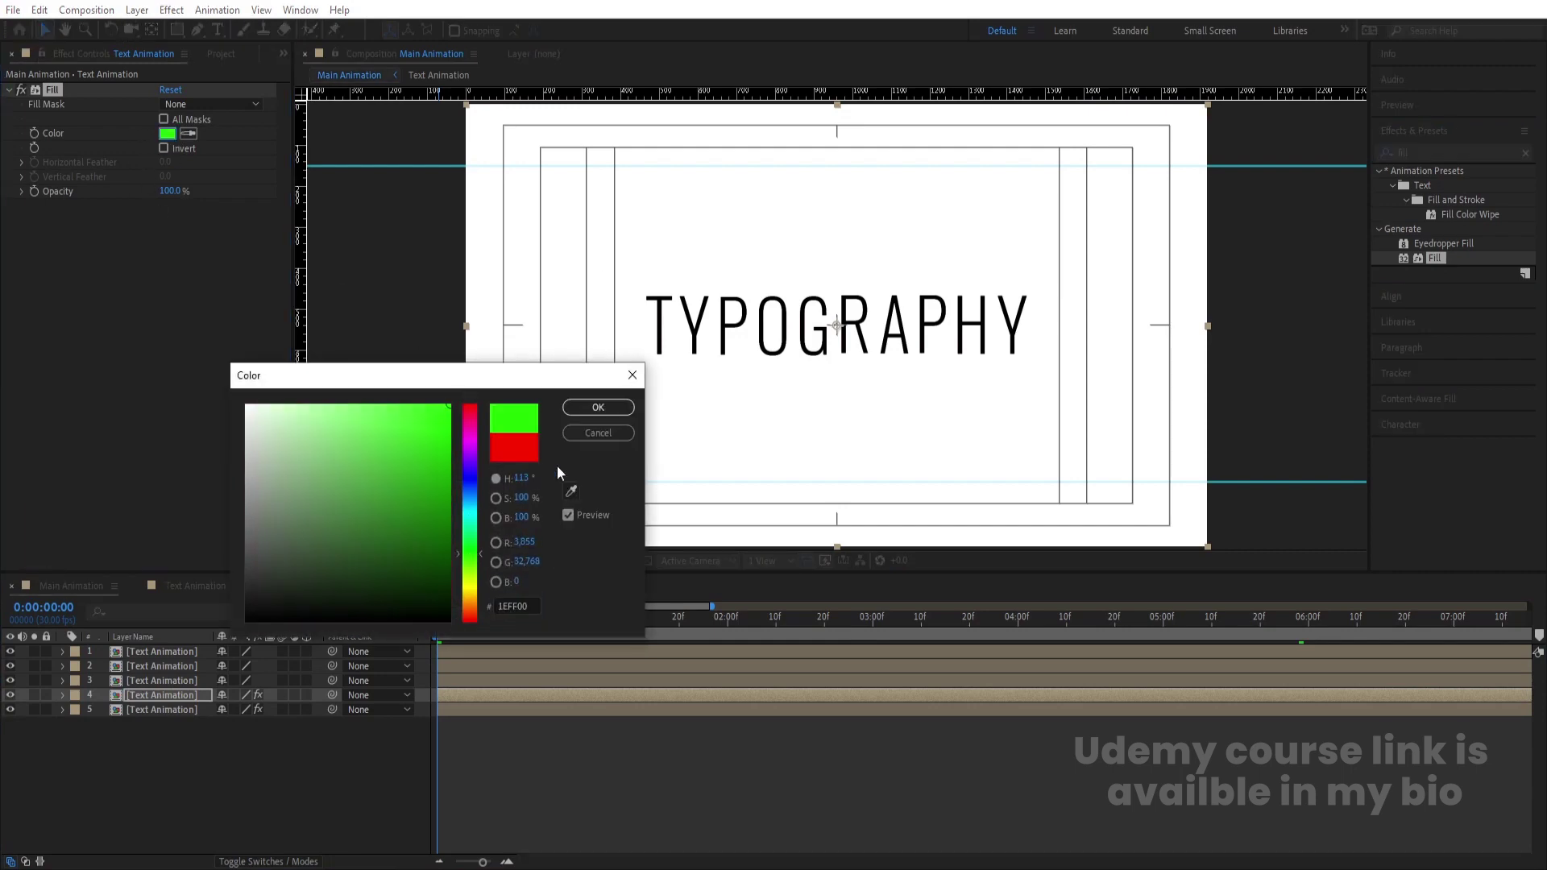
pyautogui.click(598, 407)
# Step: Apply the Fill effect to Text Animation layer 3 and set its color to blue 0054FF
pyautogui.click(148, 668)
pyautogui.click(136, 681)
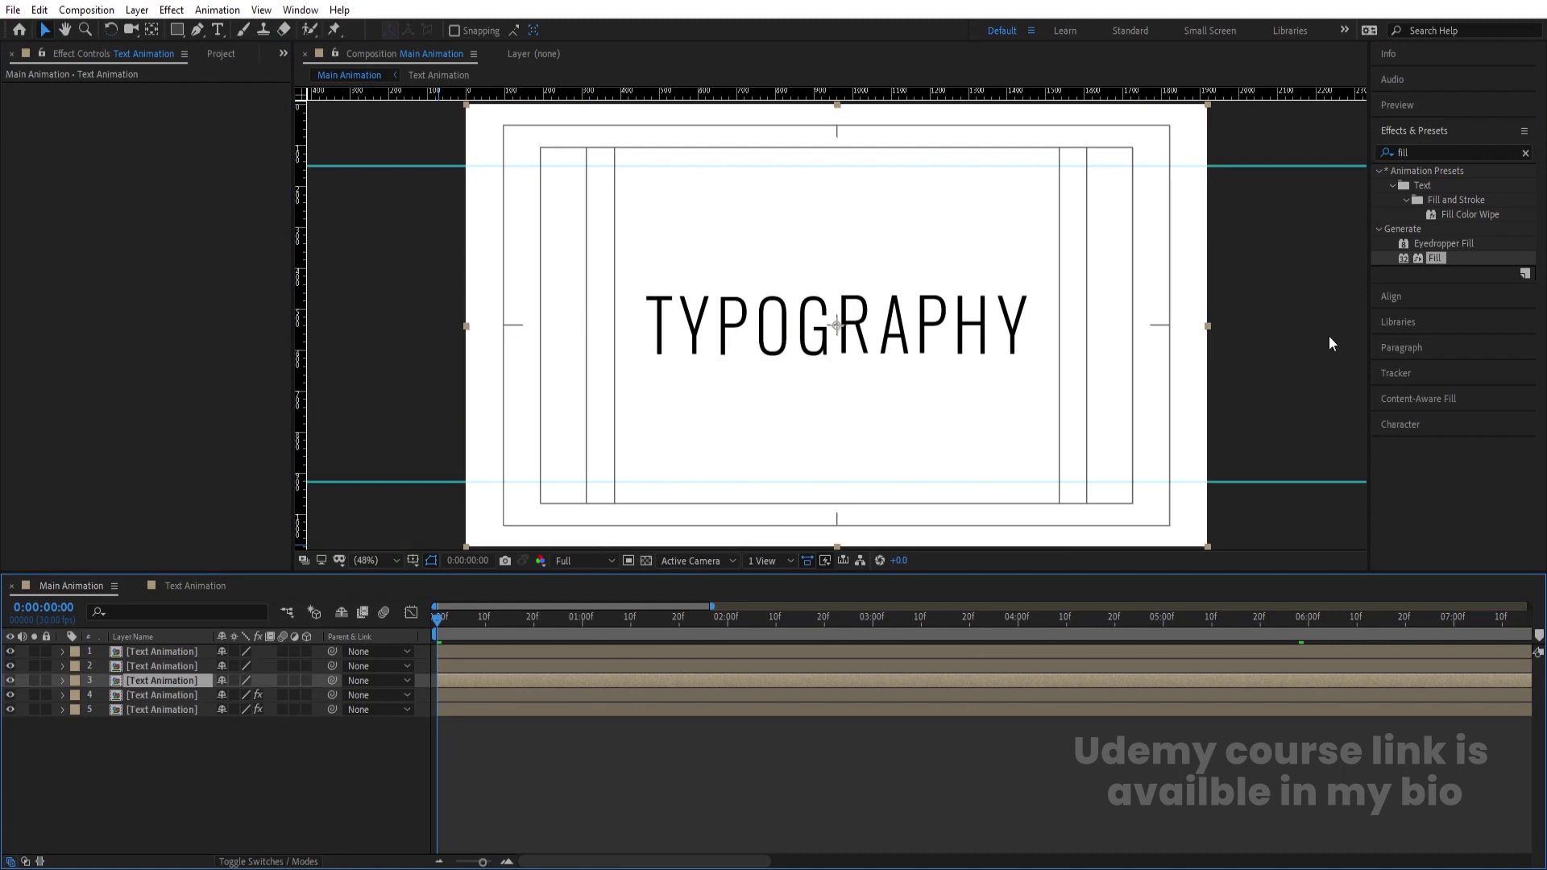
pyautogui.doubleClick(1434, 258)
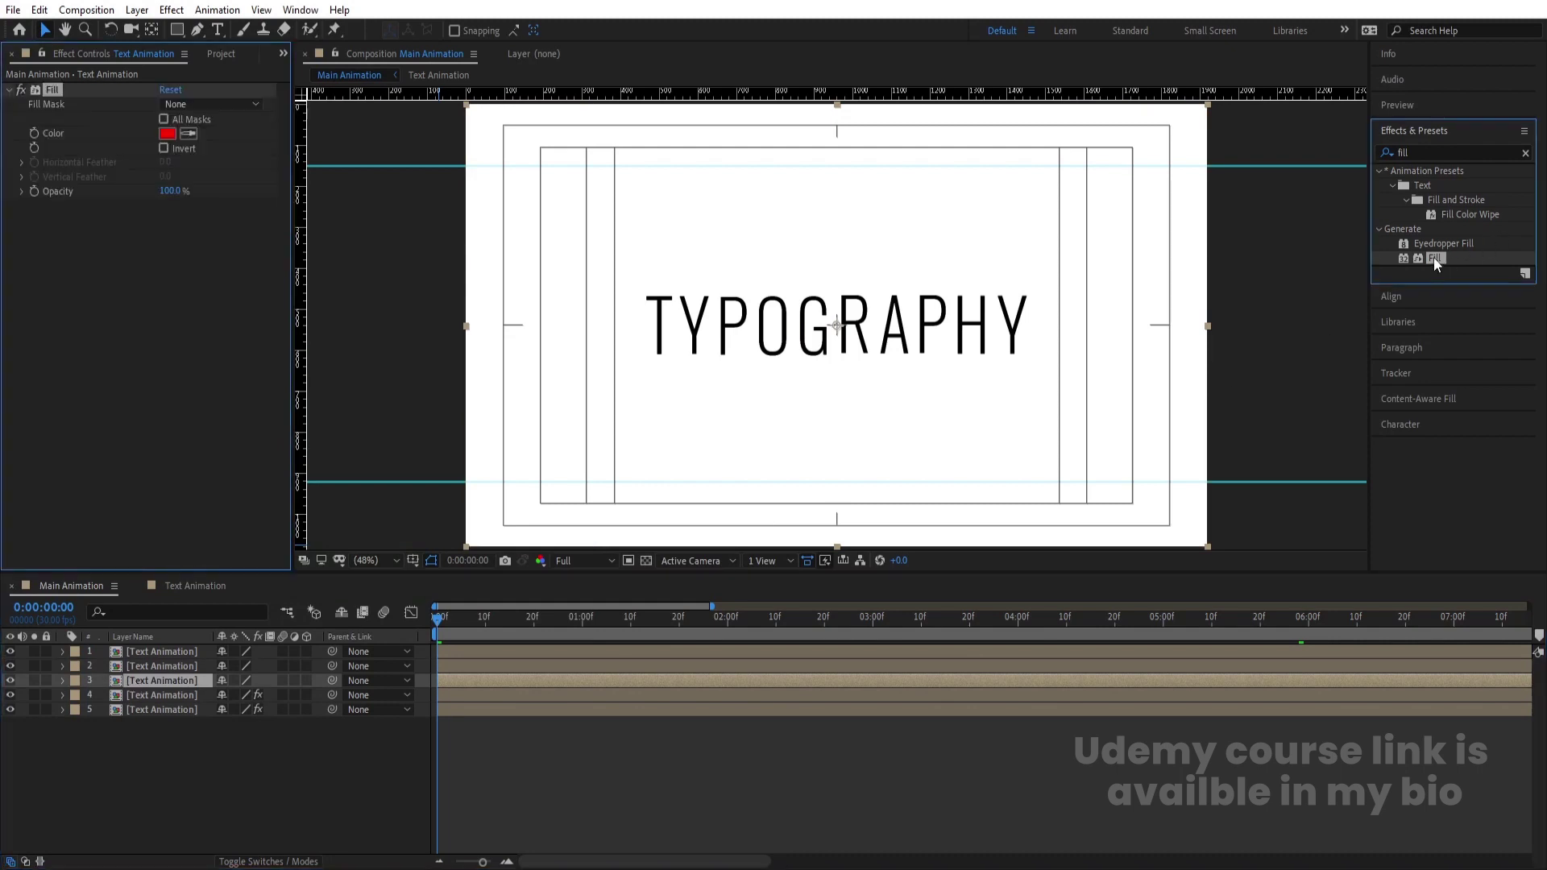
pyautogui.click(167, 133)
pyautogui.click(470, 549)
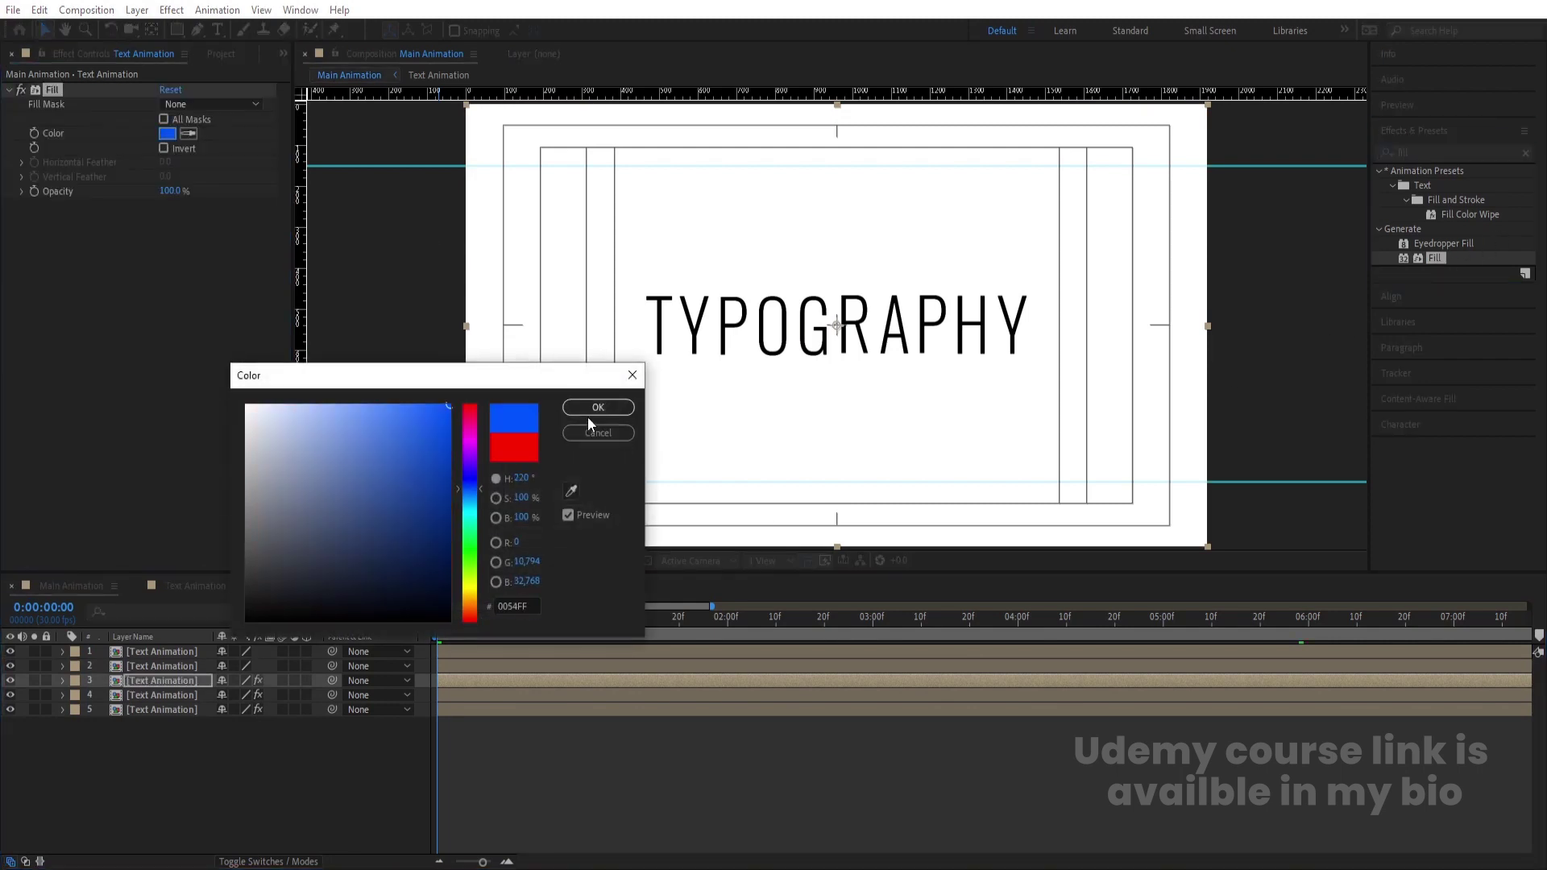
pyautogui.click(598, 407)
# Step: Find the Find Edges effect, apply it to Text Animation layer 2 and turn on Invert
pyautogui.click(161, 665)
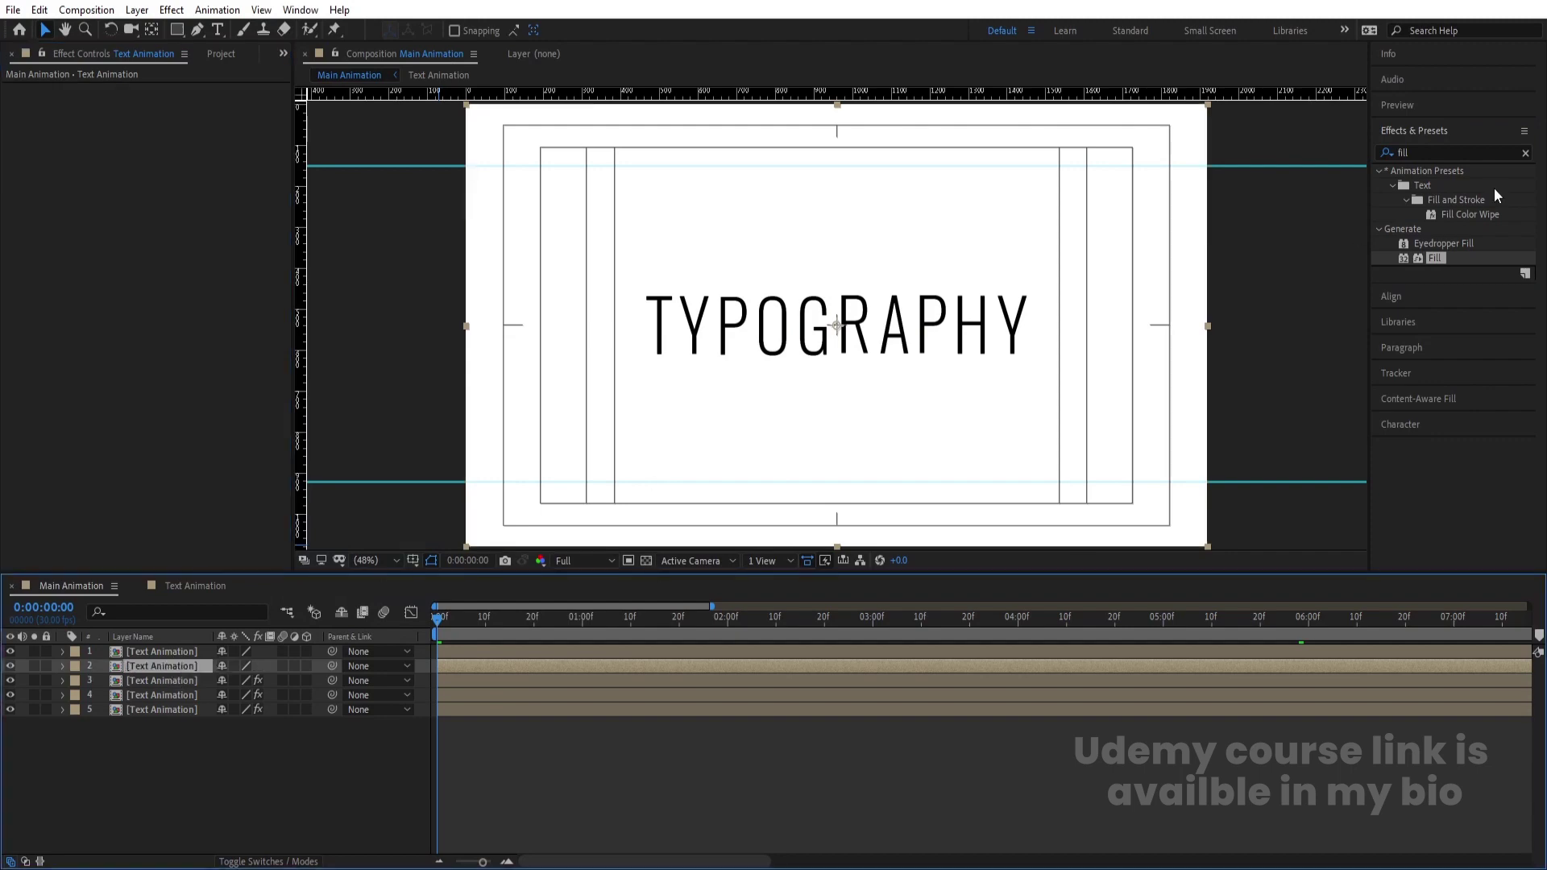
pyautogui.click(1434, 151)
pyautogui.write('nd')
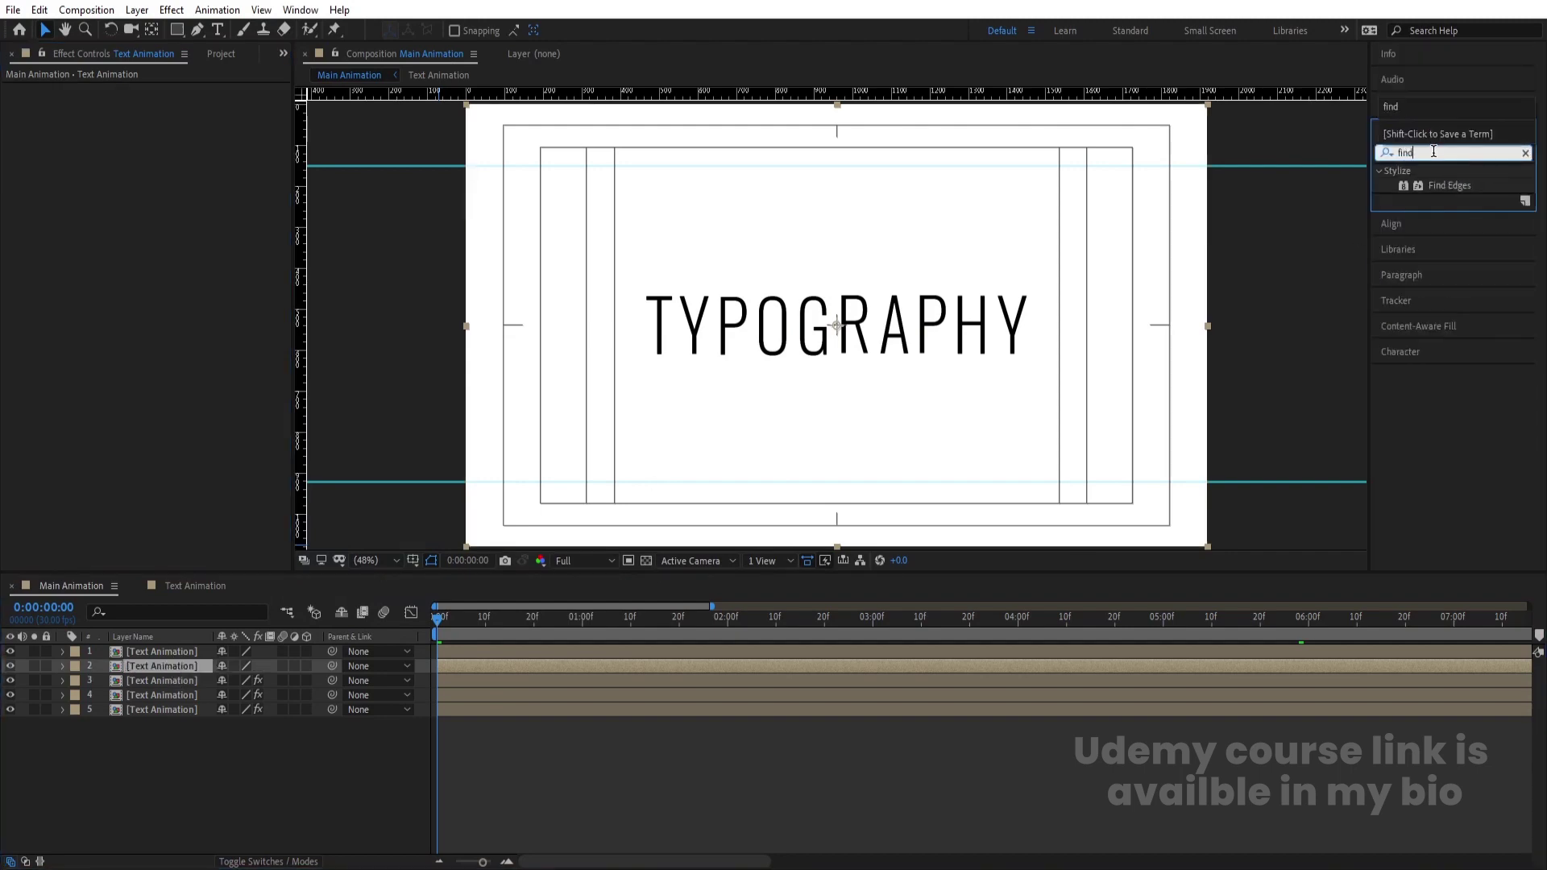
pyautogui.doubleClick(1438, 187)
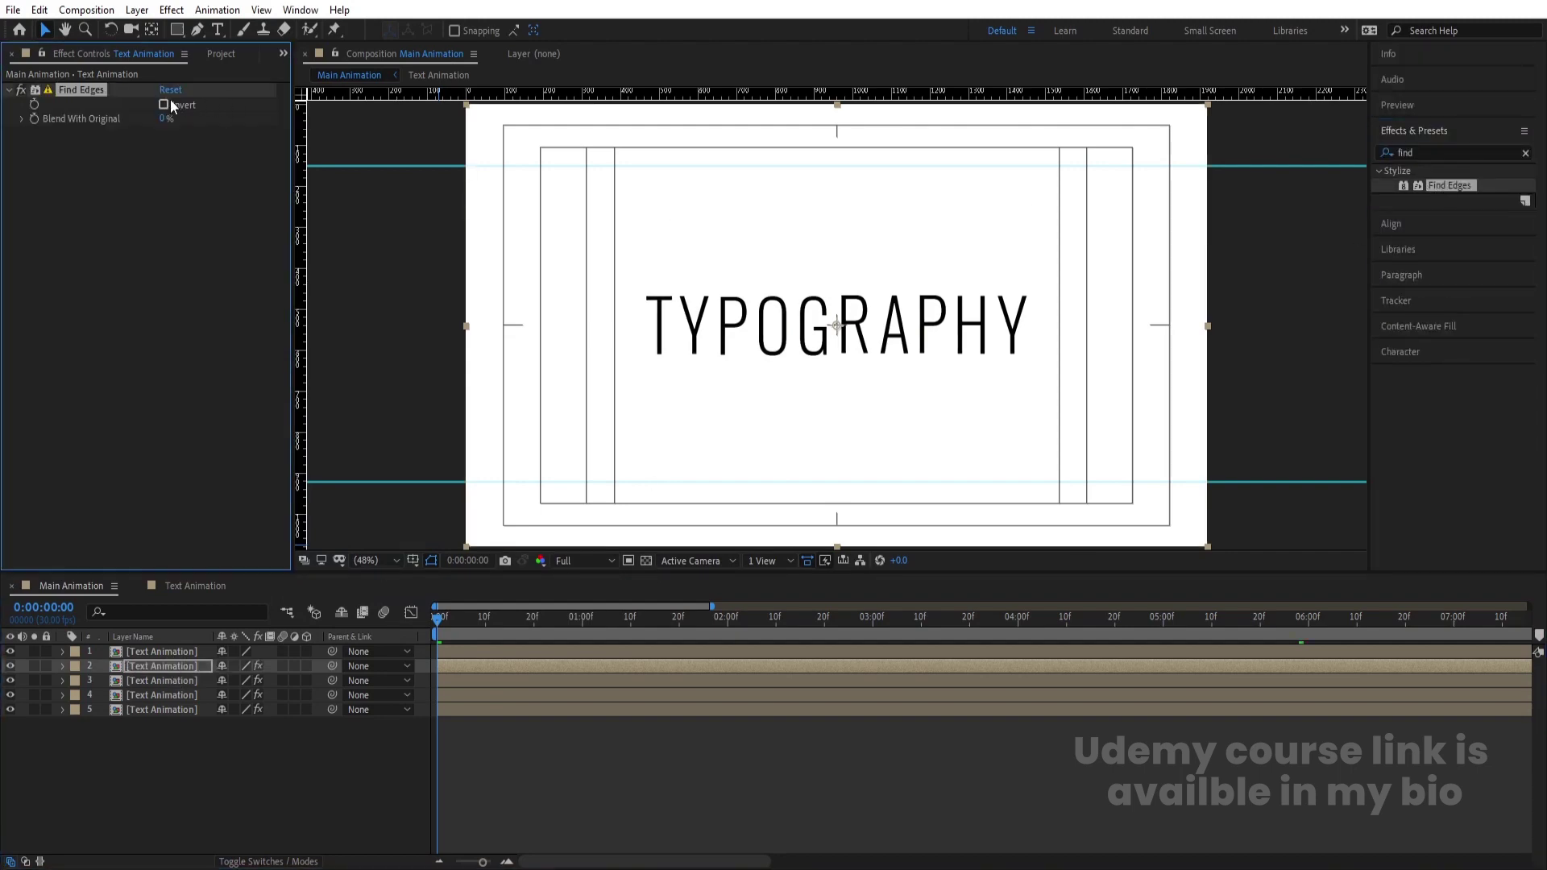
pyautogui.click(529, 753)
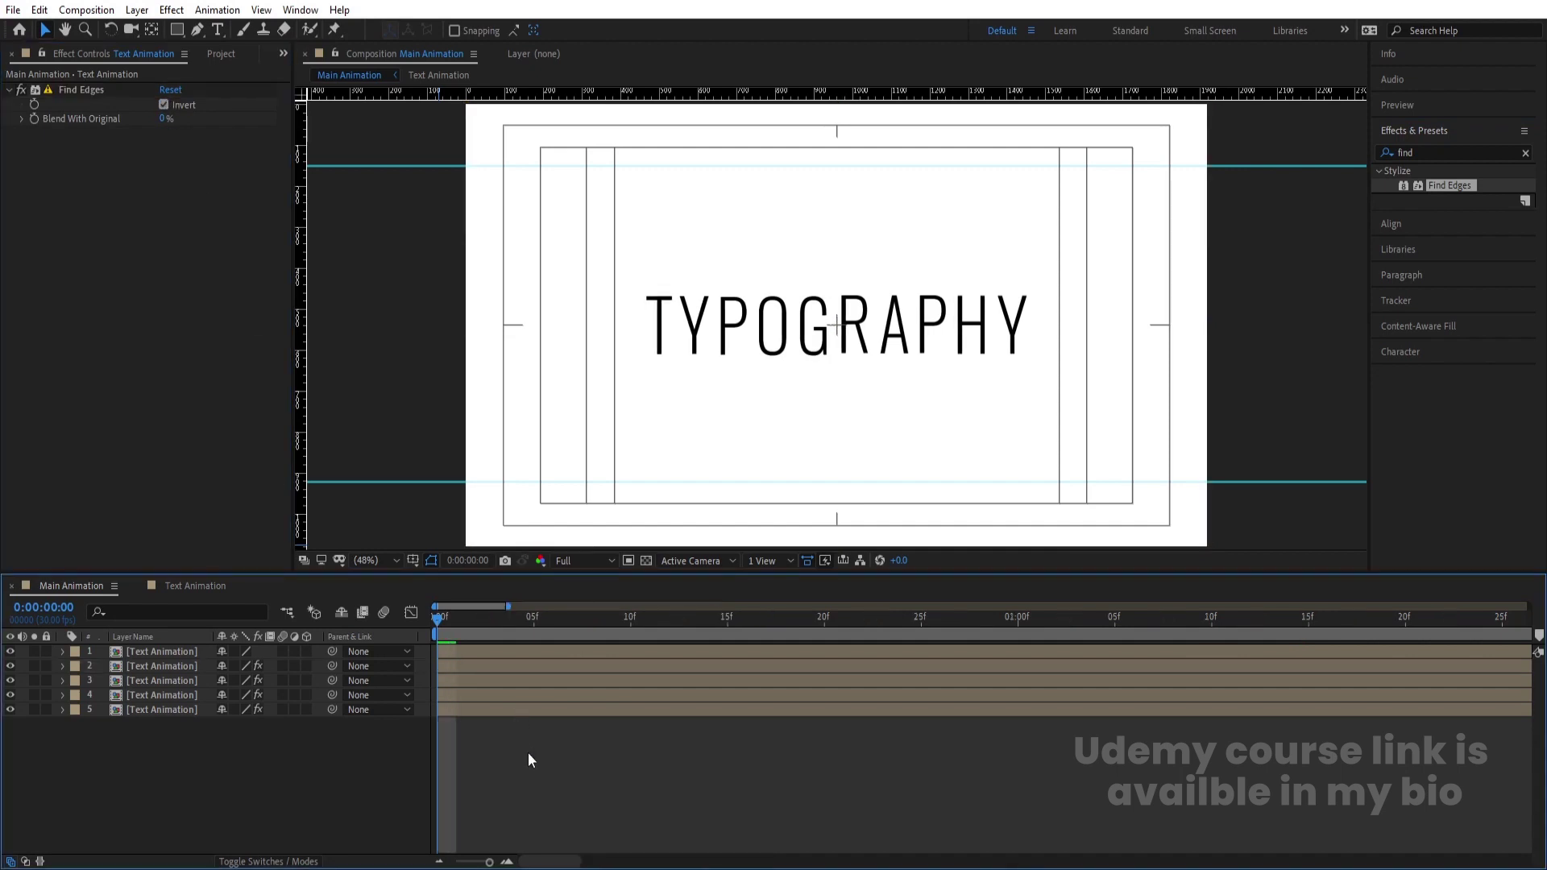
# Step: Stagger the Text Animation layers upward by one frame each, starting layers 4, 3, 2 and 1 at frames 1, 2, 3 and 4
pyautogui.press(';')
pyautogui.press('pagedown')
pyautogui.click(462, 698)
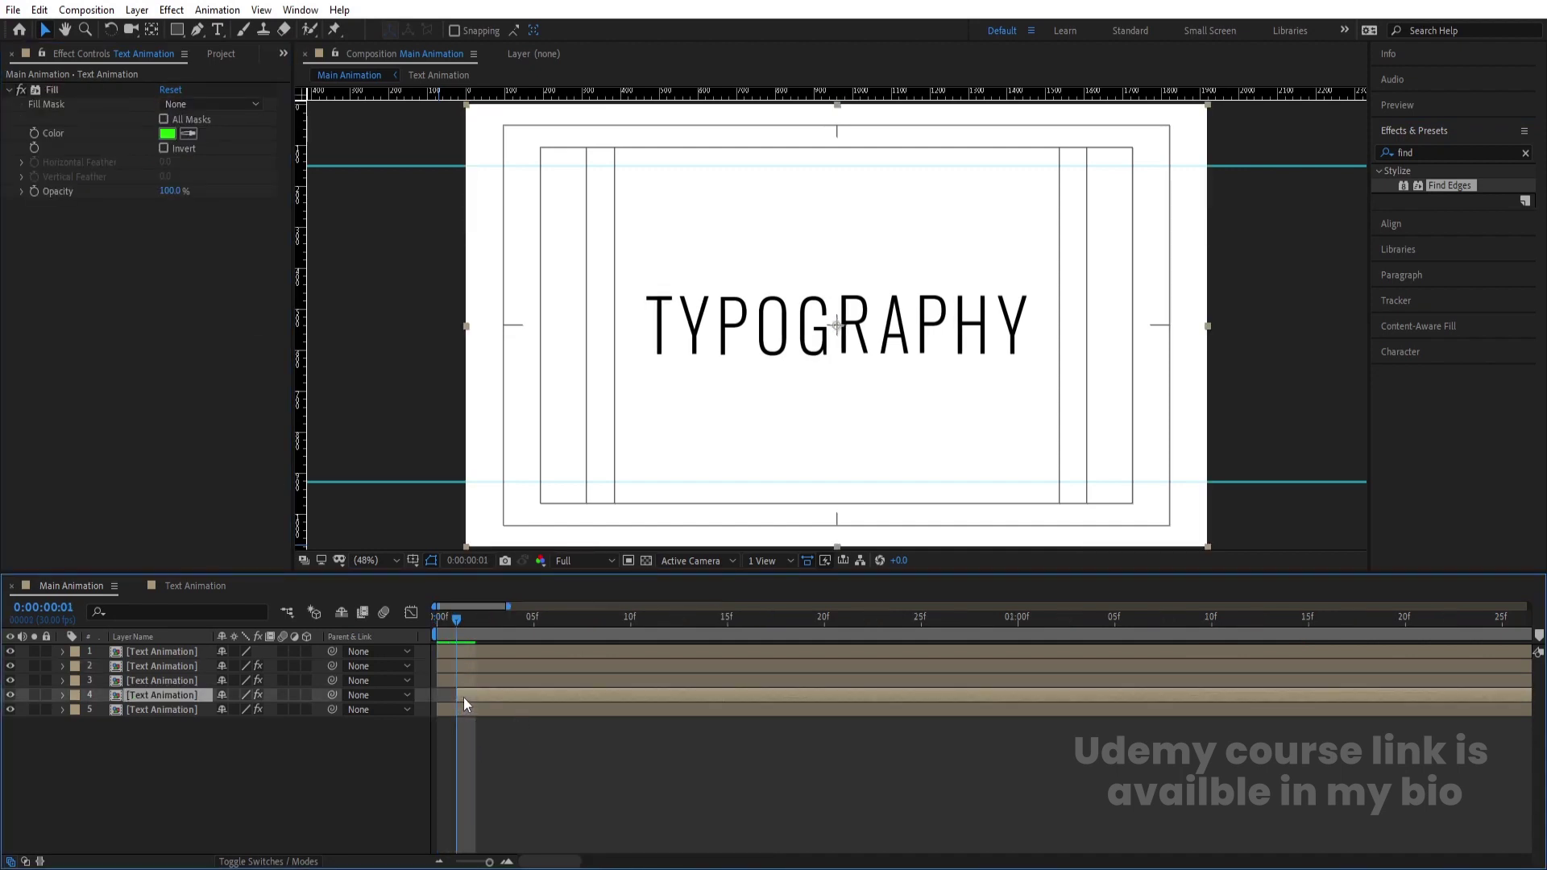
pyautogui.press('[')
pyautogui.press('pagedown')
pyautogui.click(493, 681)
pyautogui.press('[')
pyautogui.press('pagedown')
pyautogui.click(498, 667)
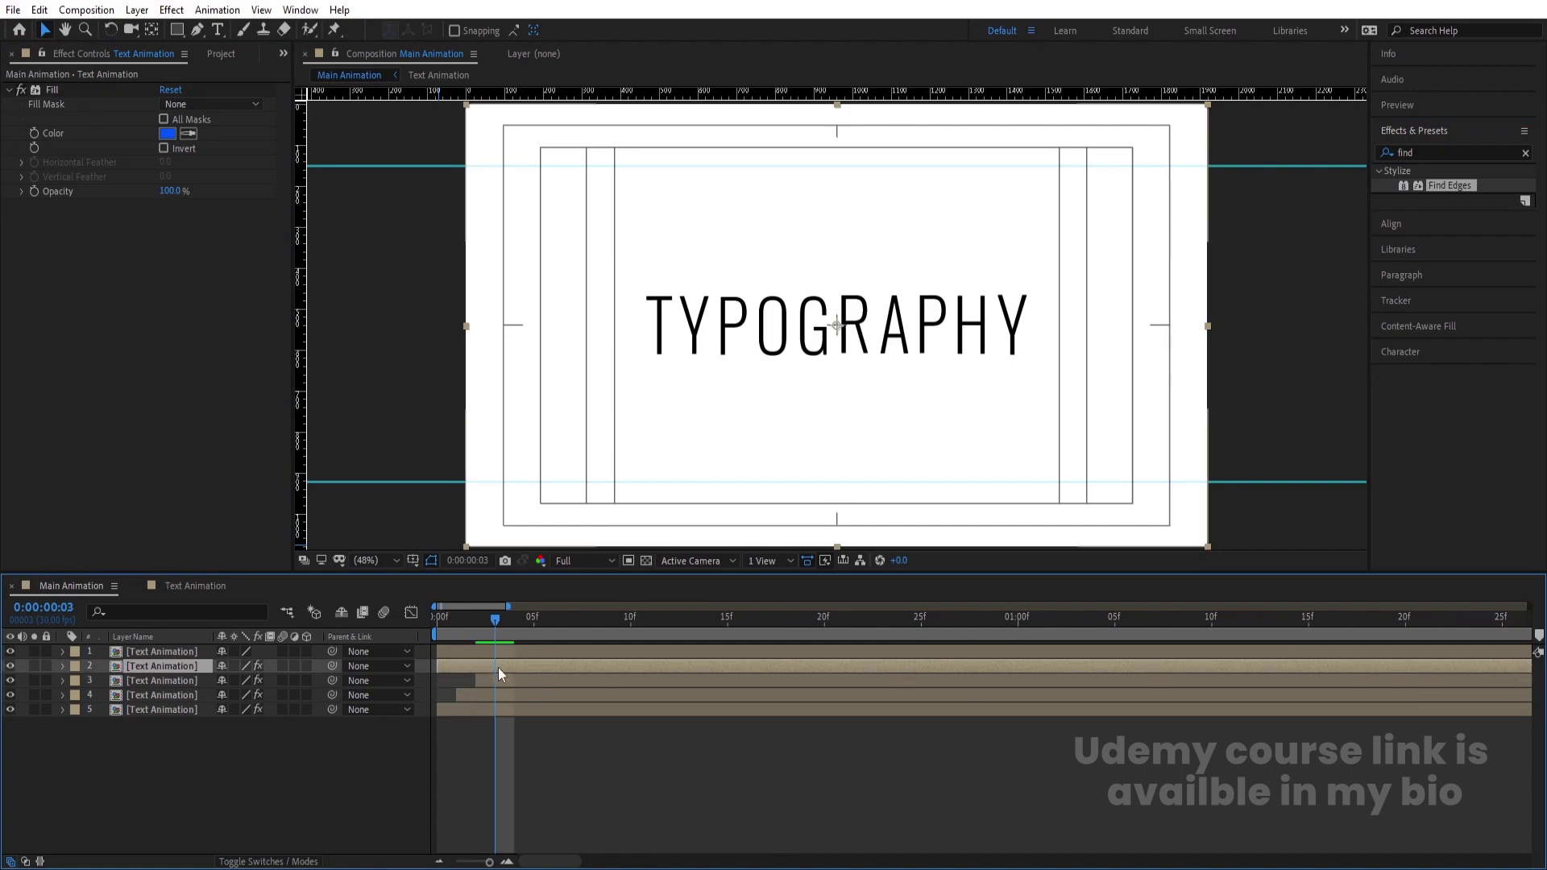
pyautogui.press('[')
pyautogui.press('pagedown')
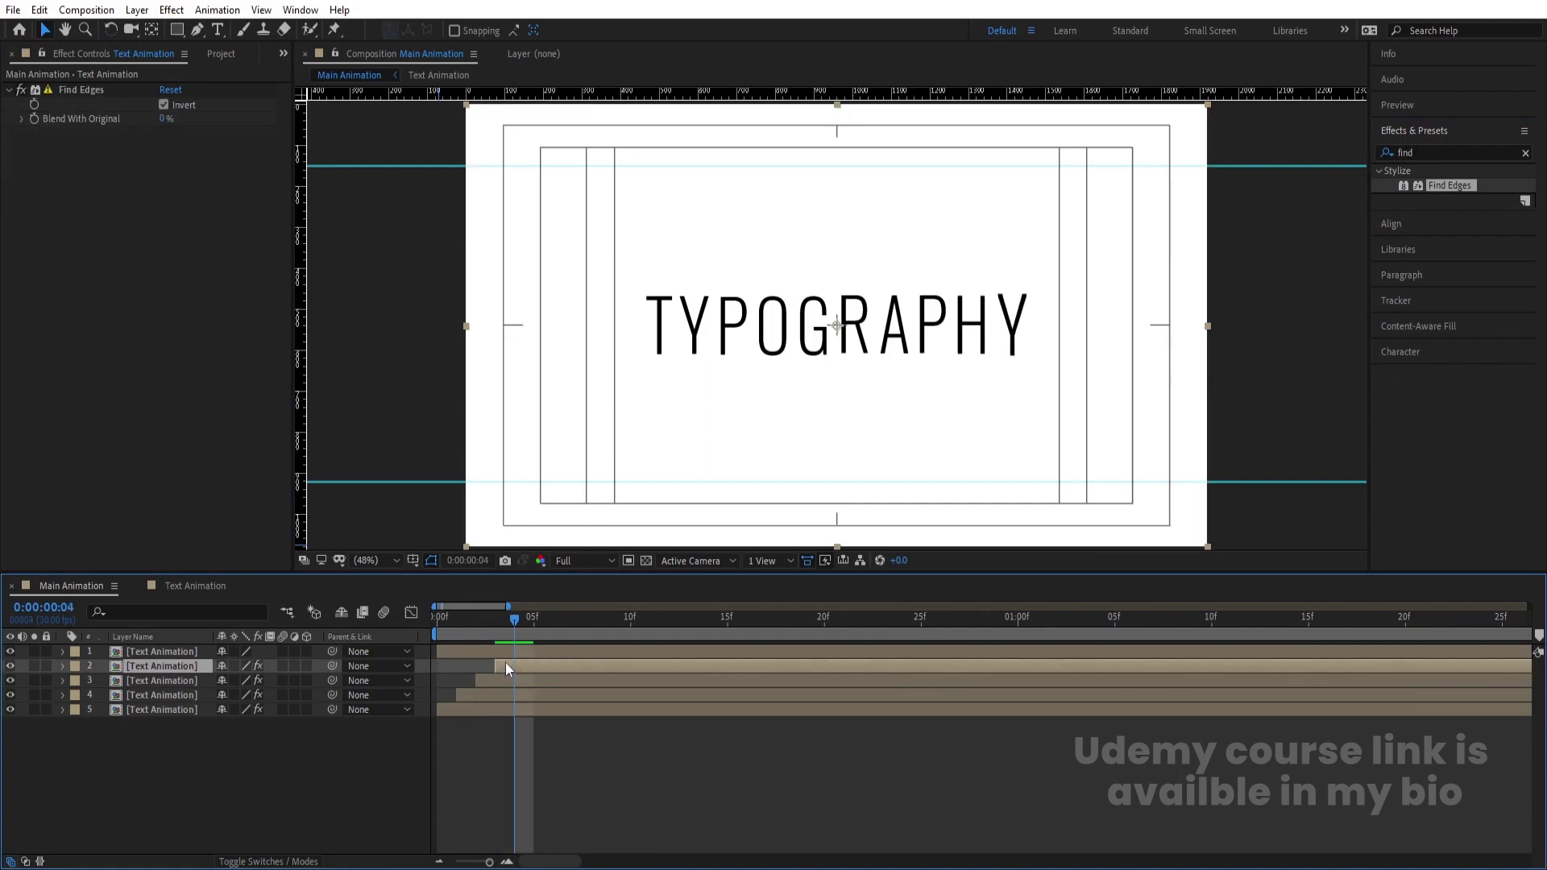
pyautogui.click(503, 653)
pyautogui.press('[')
# Step: Play the composition to check the staggered colour trails, and return to the first frame
pyautogui.press('space')
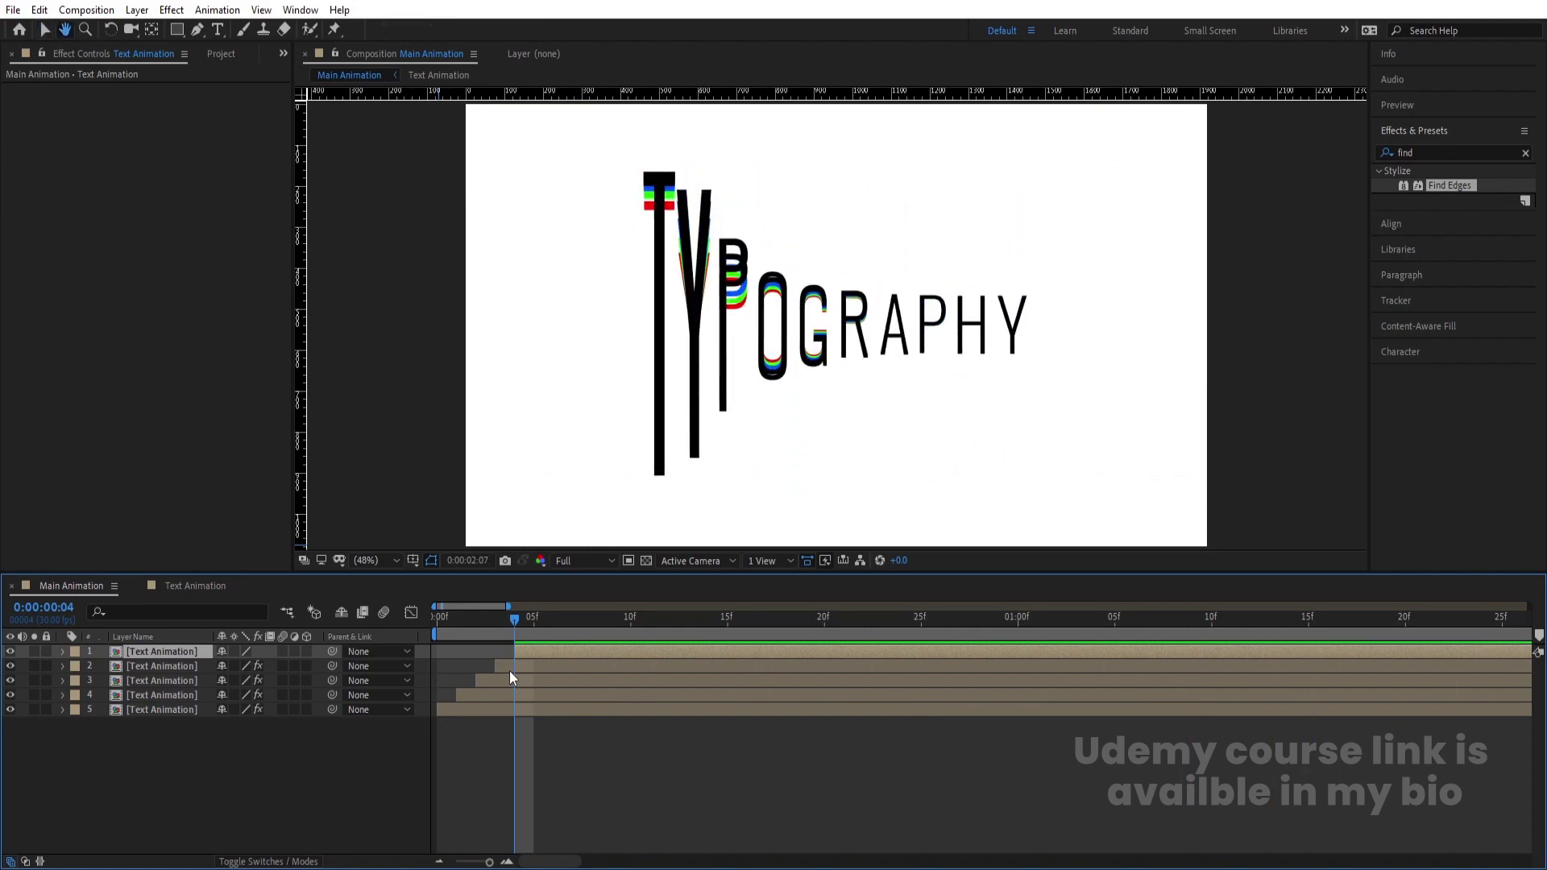
pyautogui.press('space')
pyautogui.press('space')
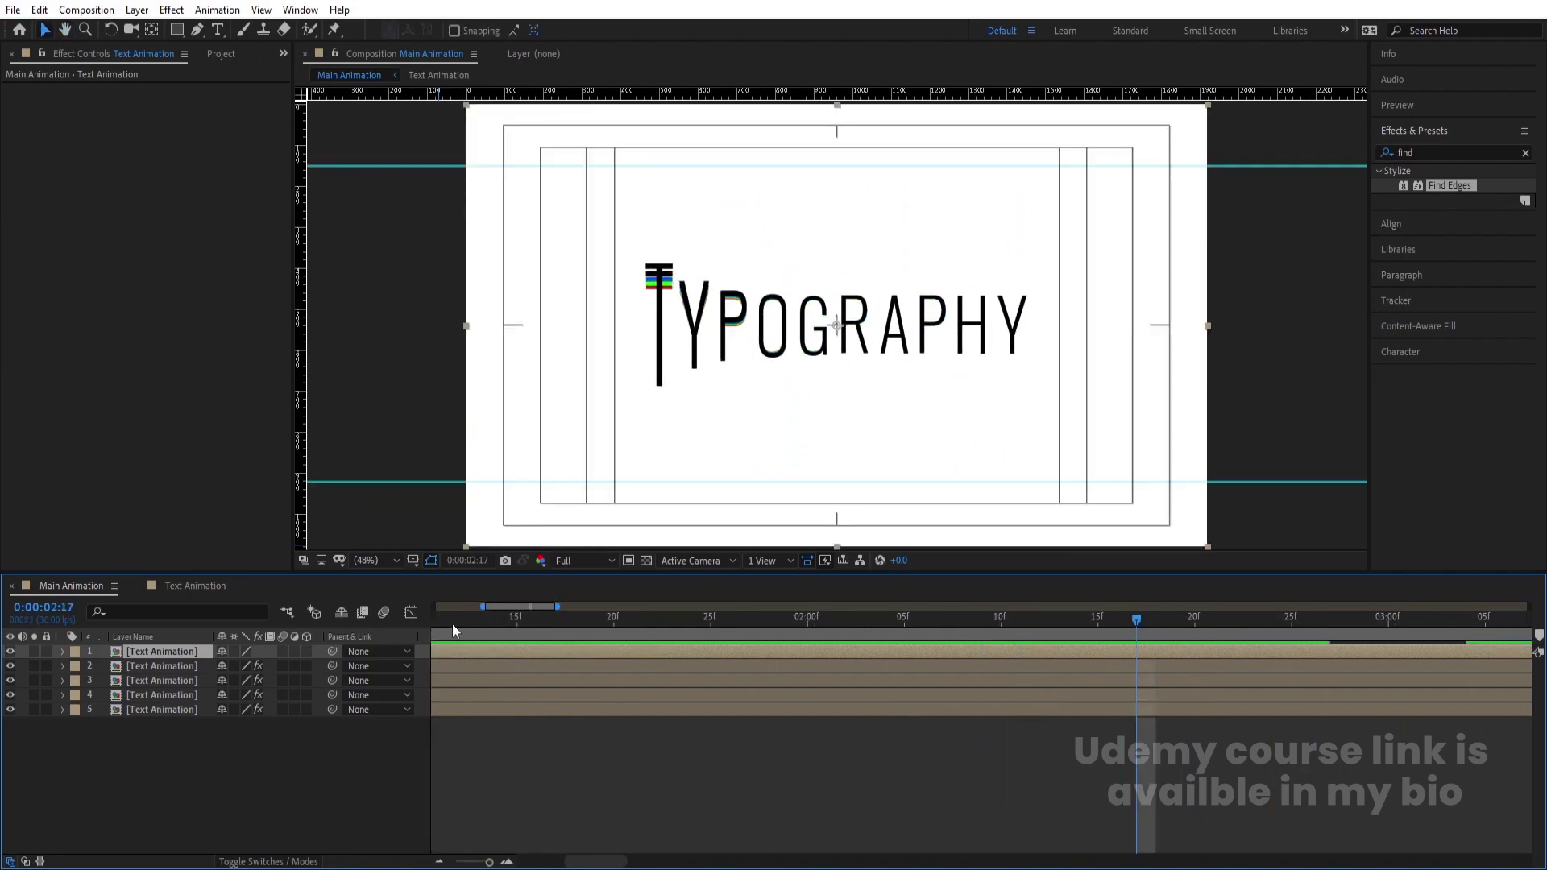
pyautogui.press('Home')
pyautogui.press('space')
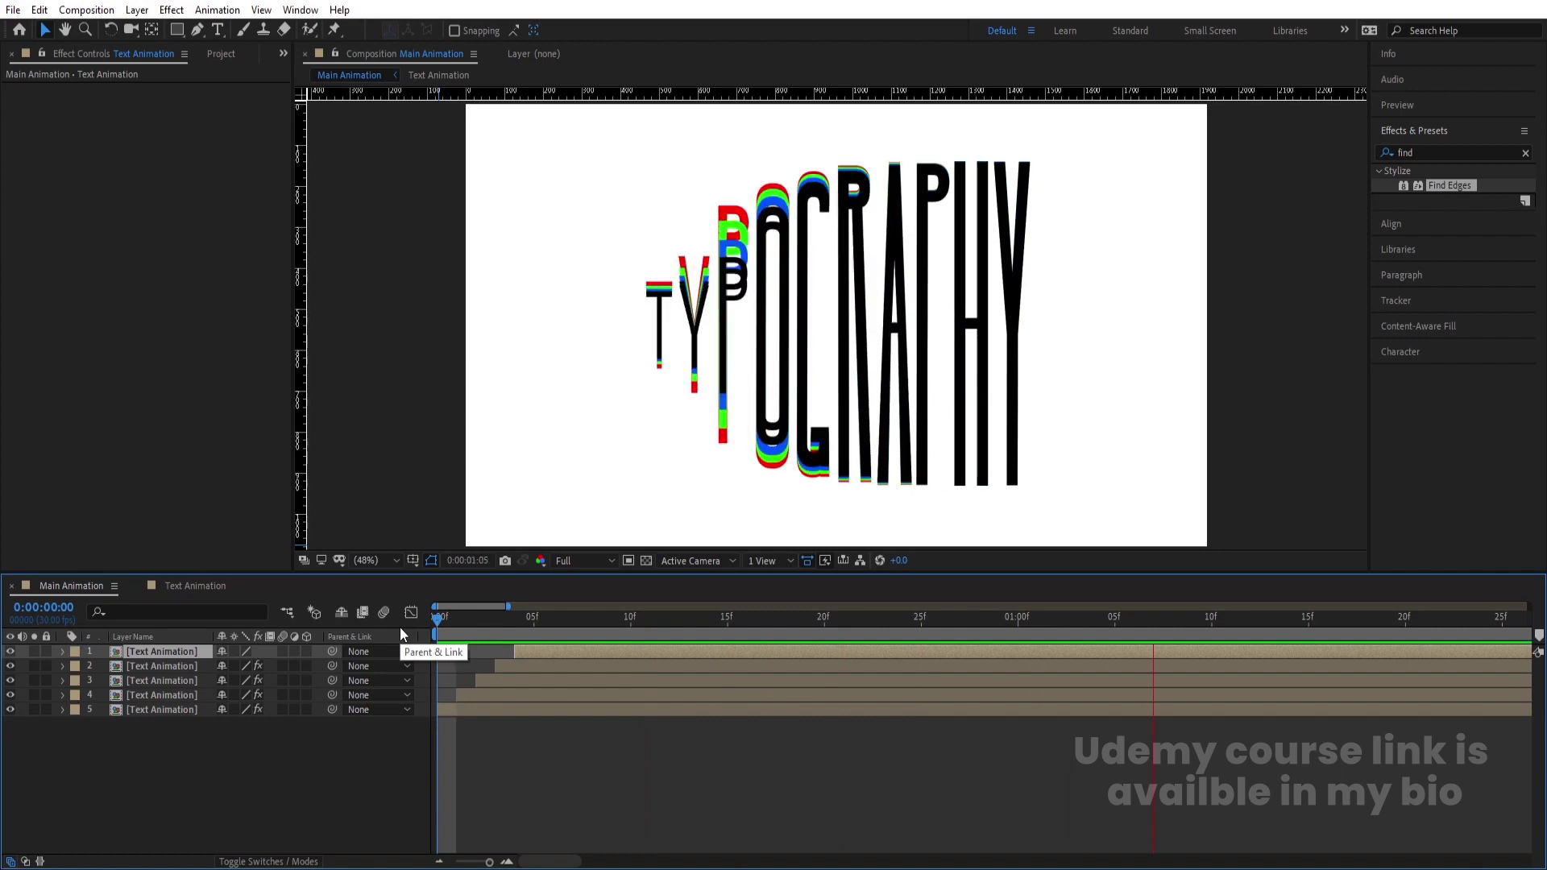
pyautogui.press('space')
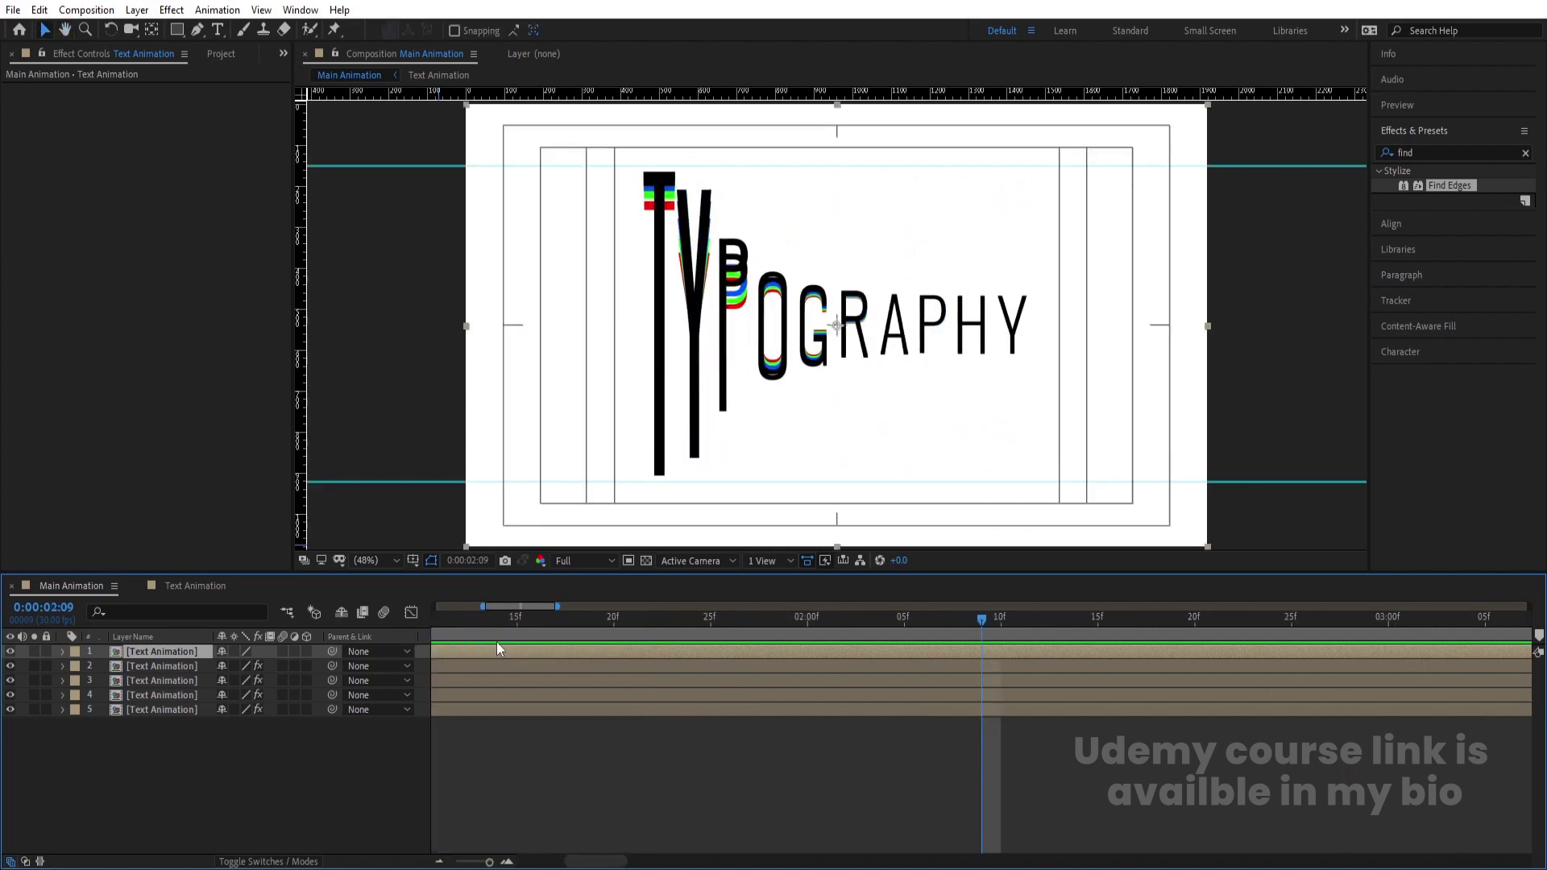
pyautogui.press('Home')
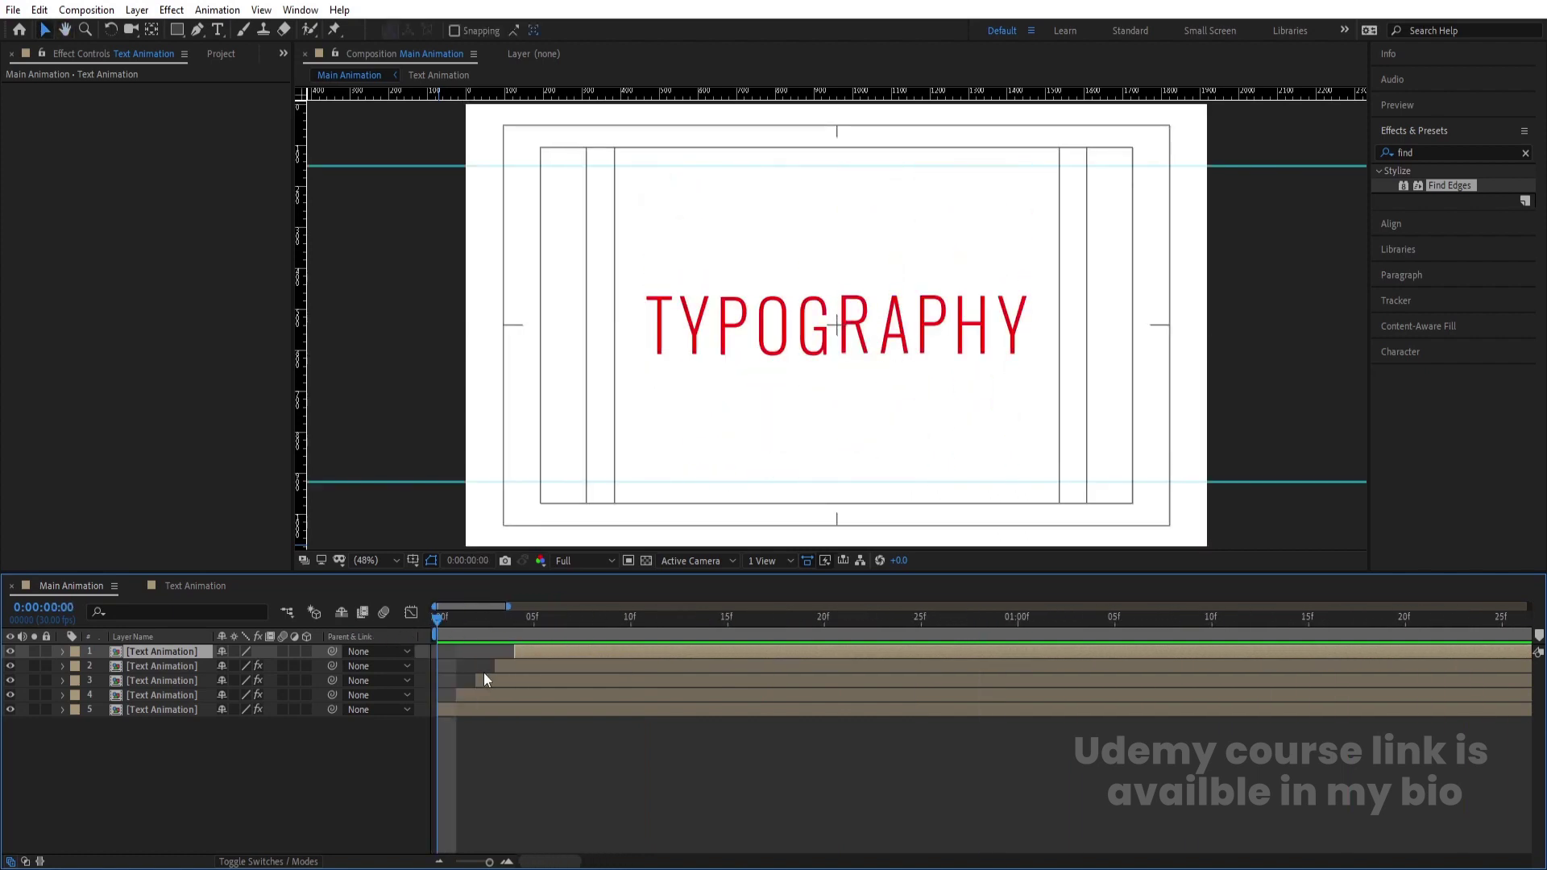
# Step: Widen the stagger to two frames per layer, starting layers 4, 3, 2 and 1 at frames 2, 4, 6 and 8, and preview it
pyautogui.moveTo(490, 693); pyautogui.dragTo(556, 654)
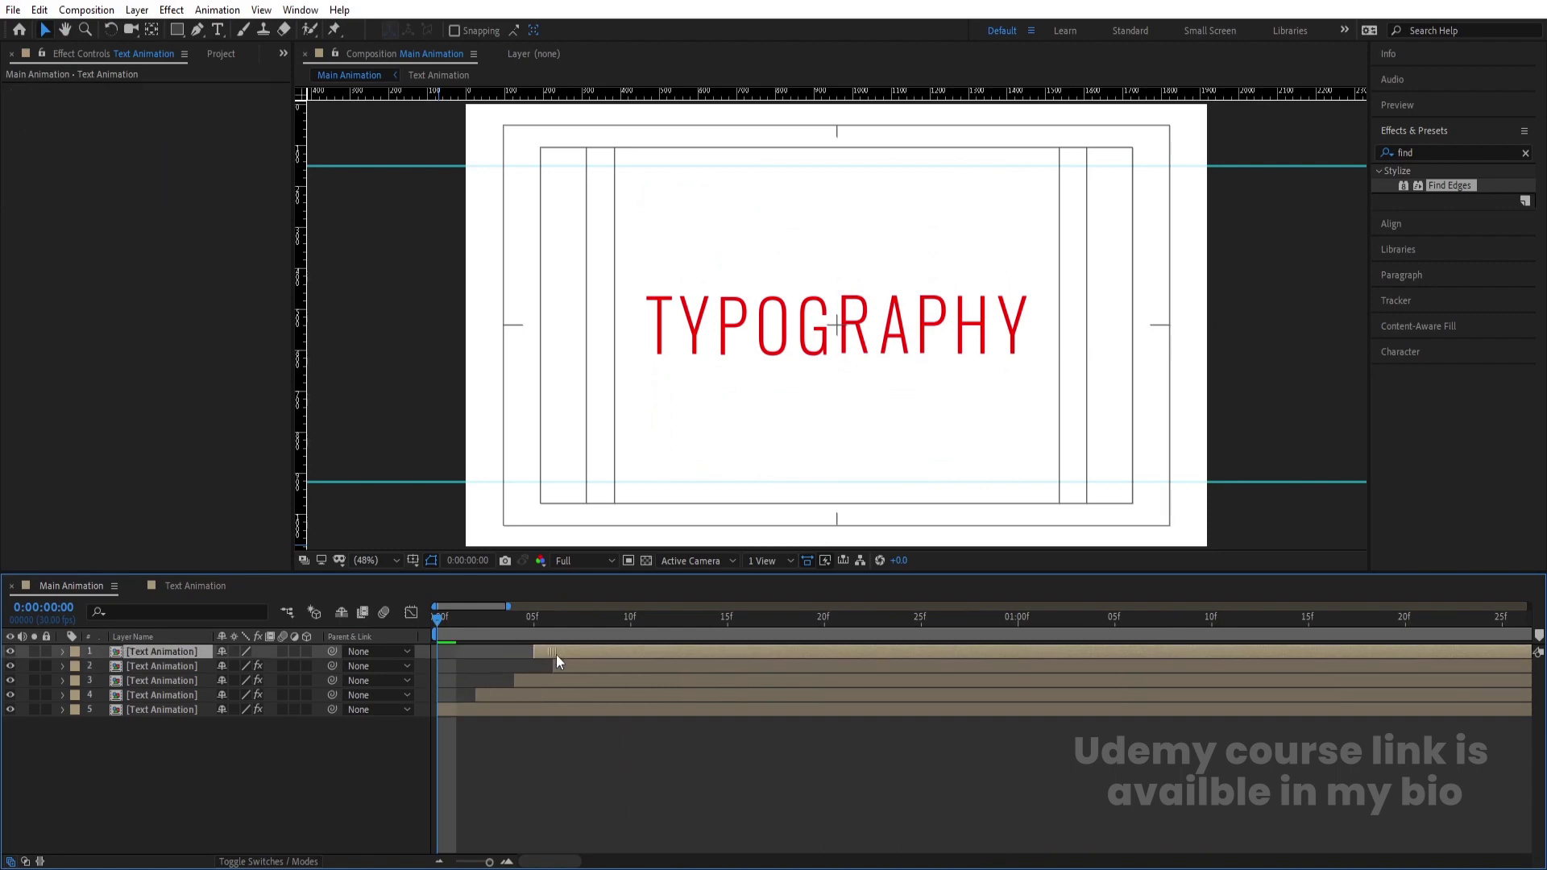
pyautogui.press('space')
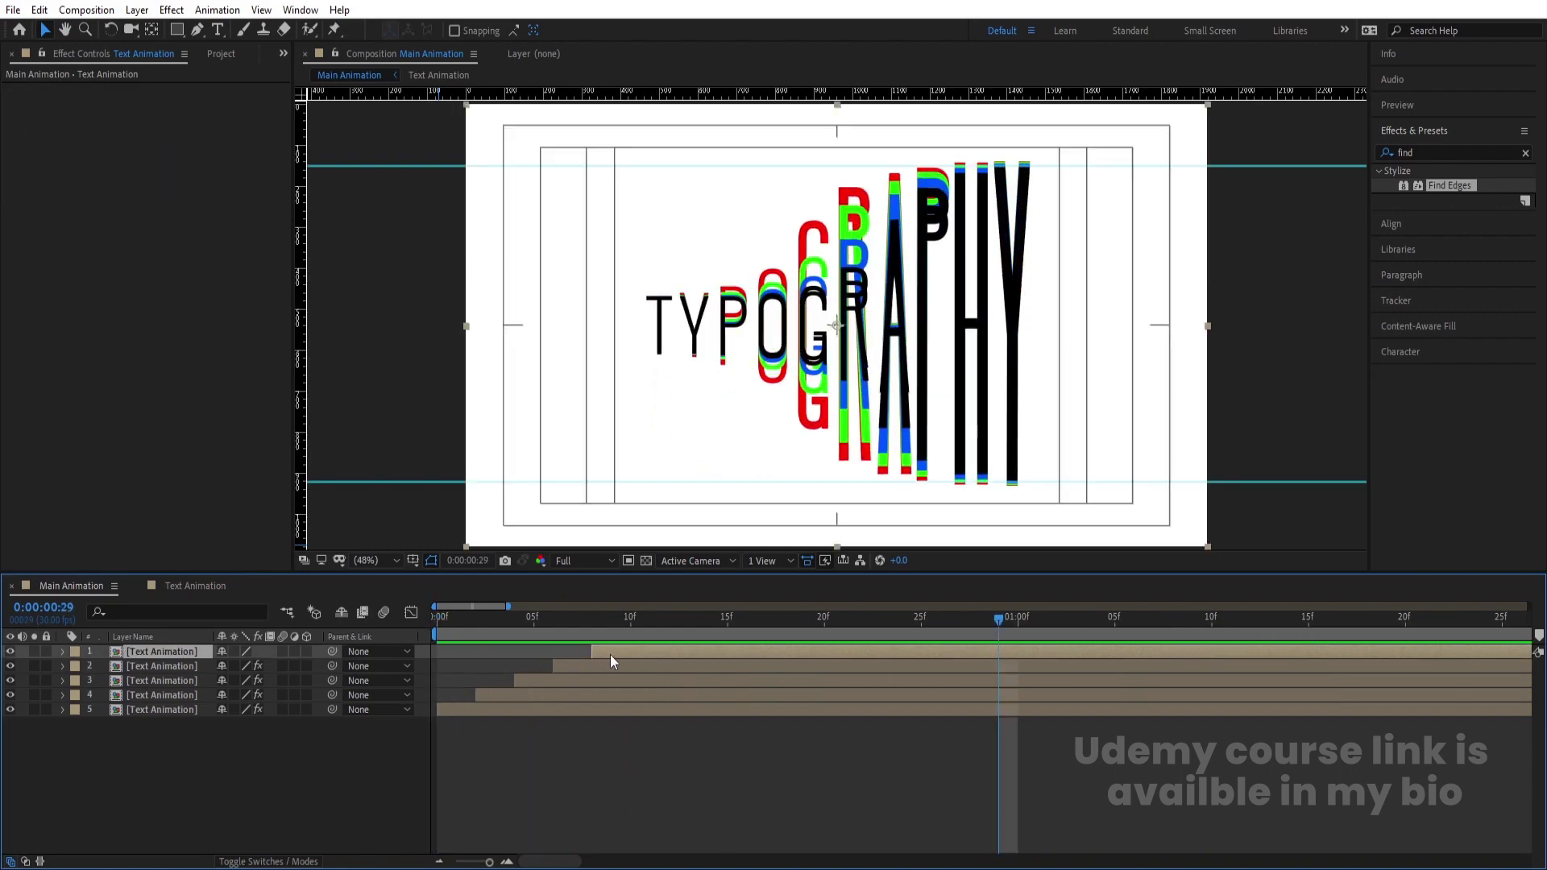
pyautogui.press('space')
# Step: Turn off Invert in the Find Edges effect on layer 2 and preview the result
pyautogui.click(580, 664)
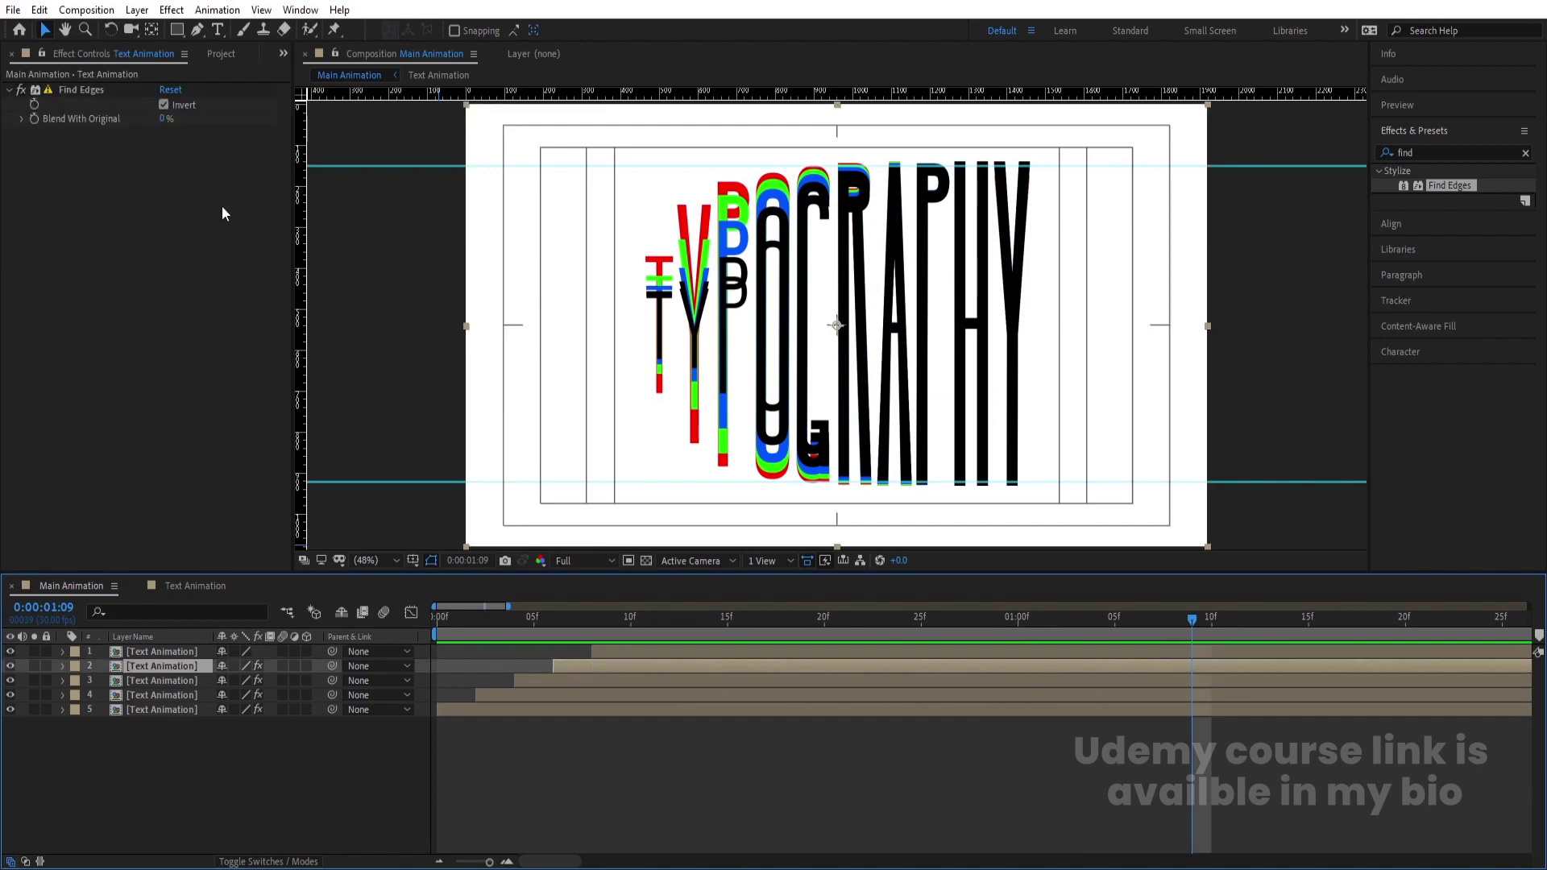
pyautogui.click(165, 105)
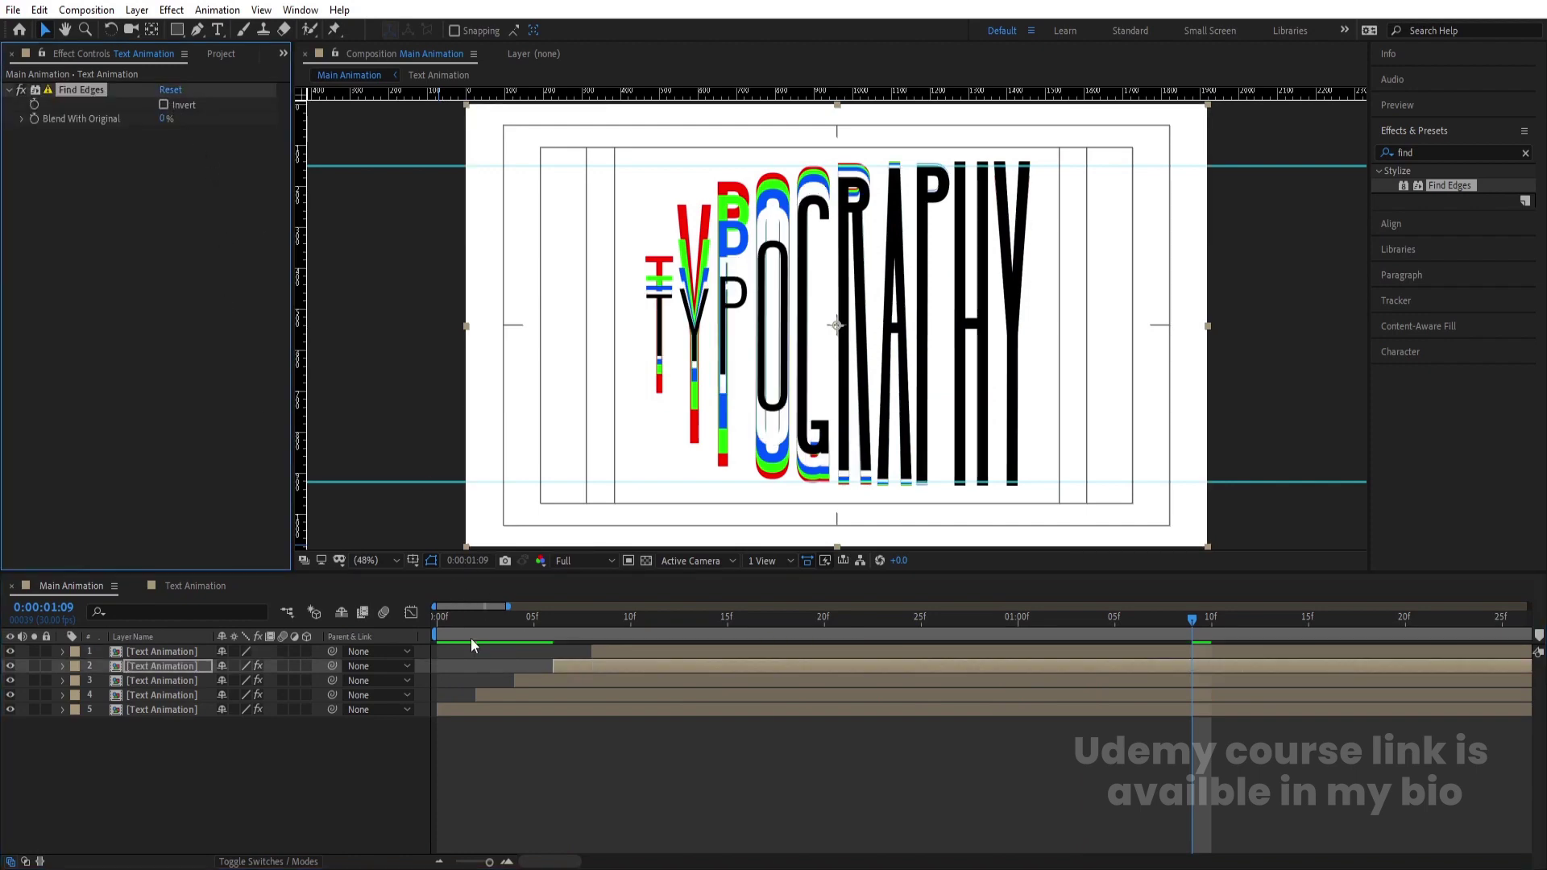
pyautogui.press('space')
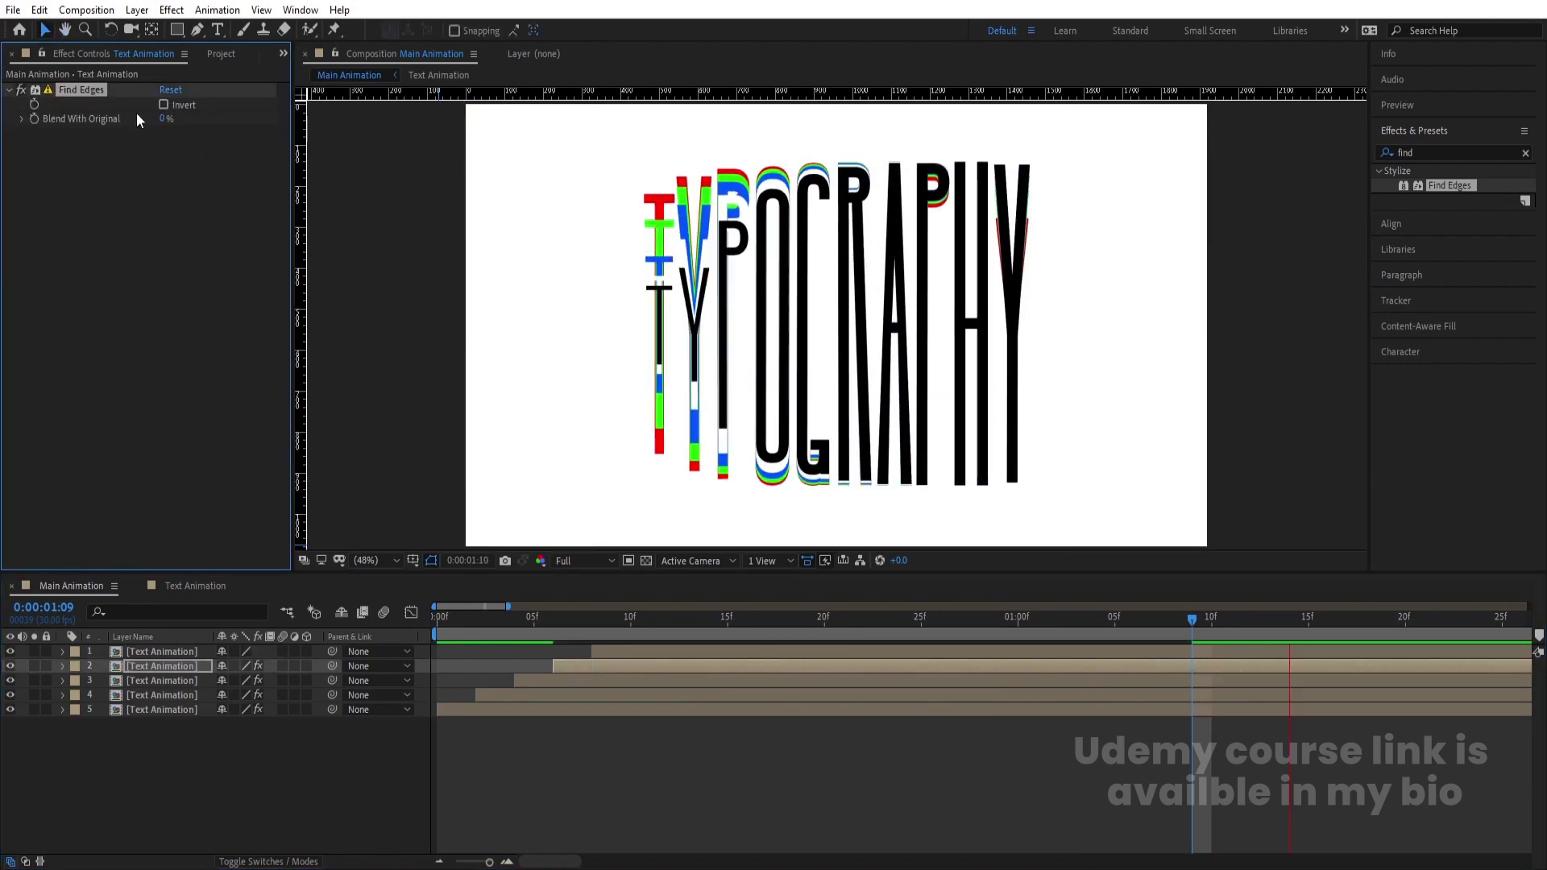
# Step: Duplicate the Find Edges layer, place the copy at the top of the layer stack and start it at frame 10
pyautogui.click(606, 646)
pyautogui.click(604, 634)
pyautogui.click(621, 636)
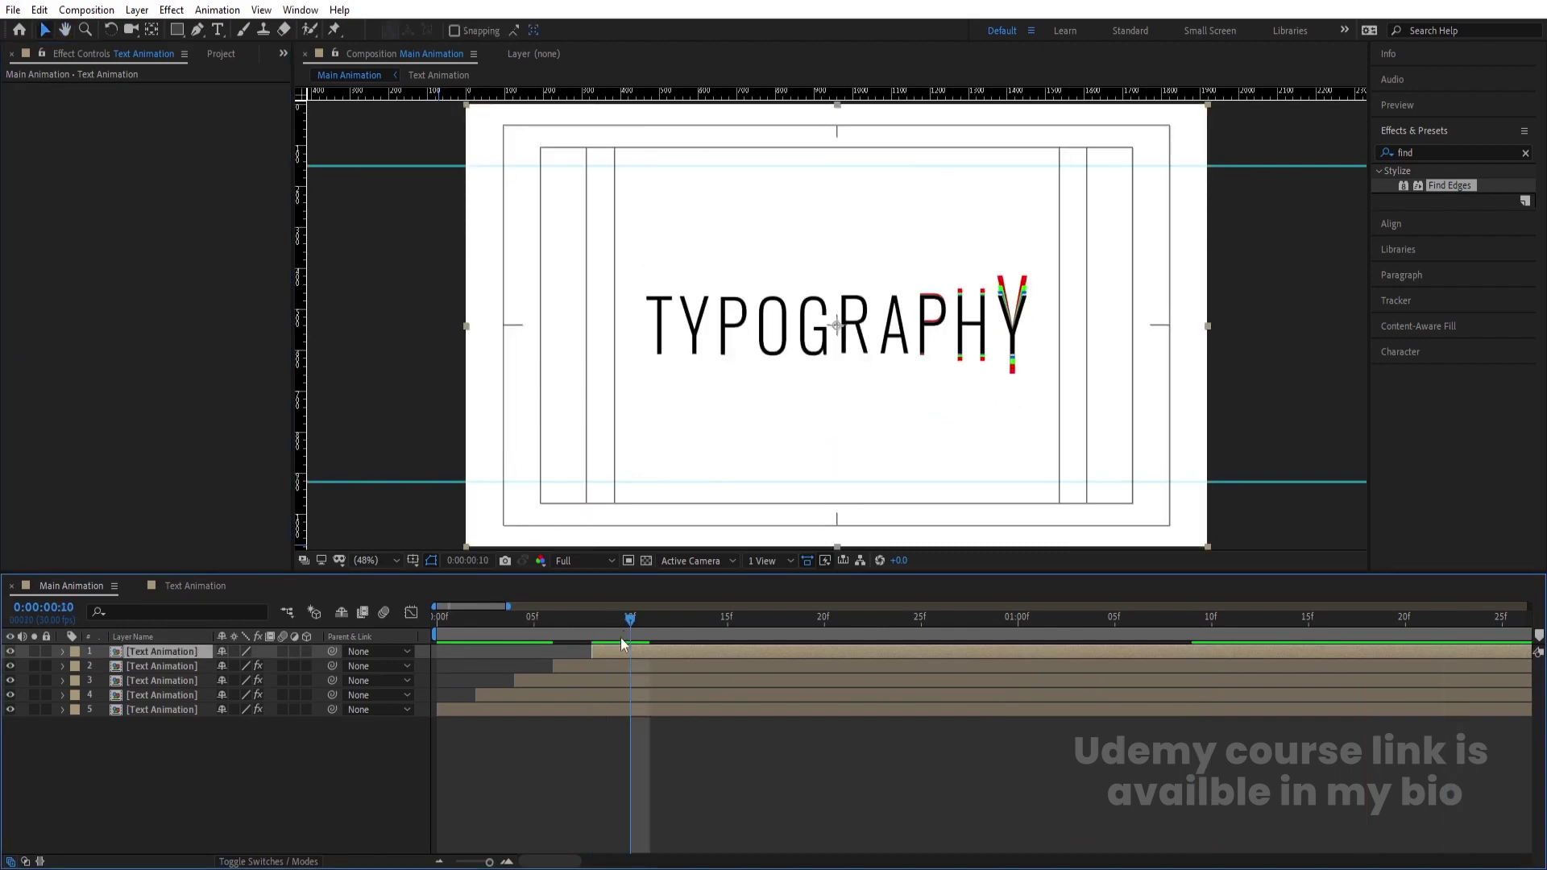
pyautogui.click(601, 662)
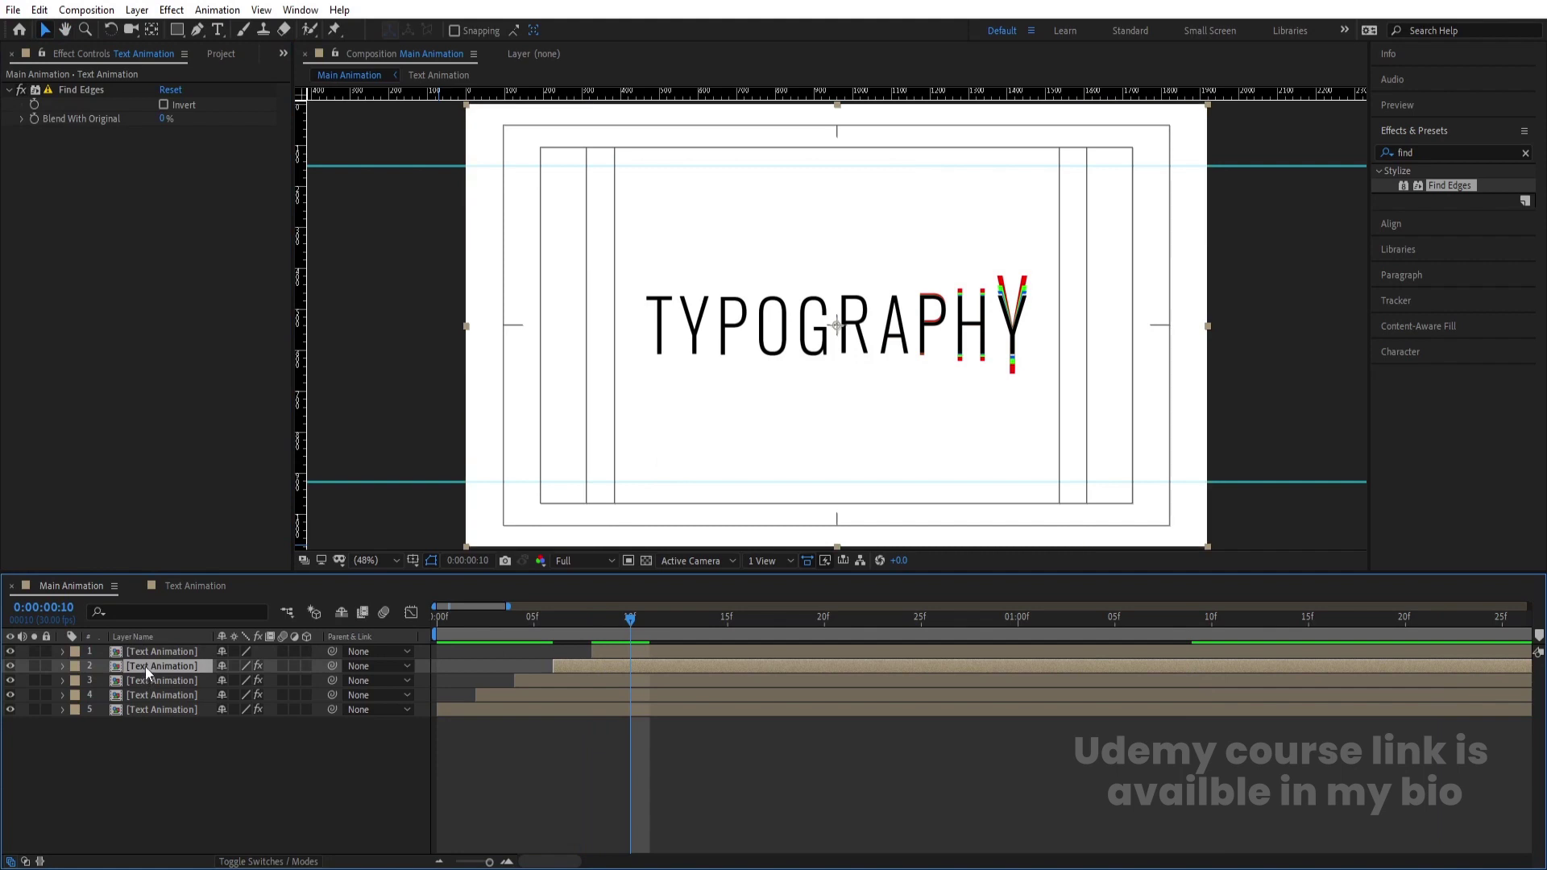
pyautogui.hotkey('ctrl', 'd')
pyautogui.moveTo(145, 666); pyautogui.dragTo(142, 649)
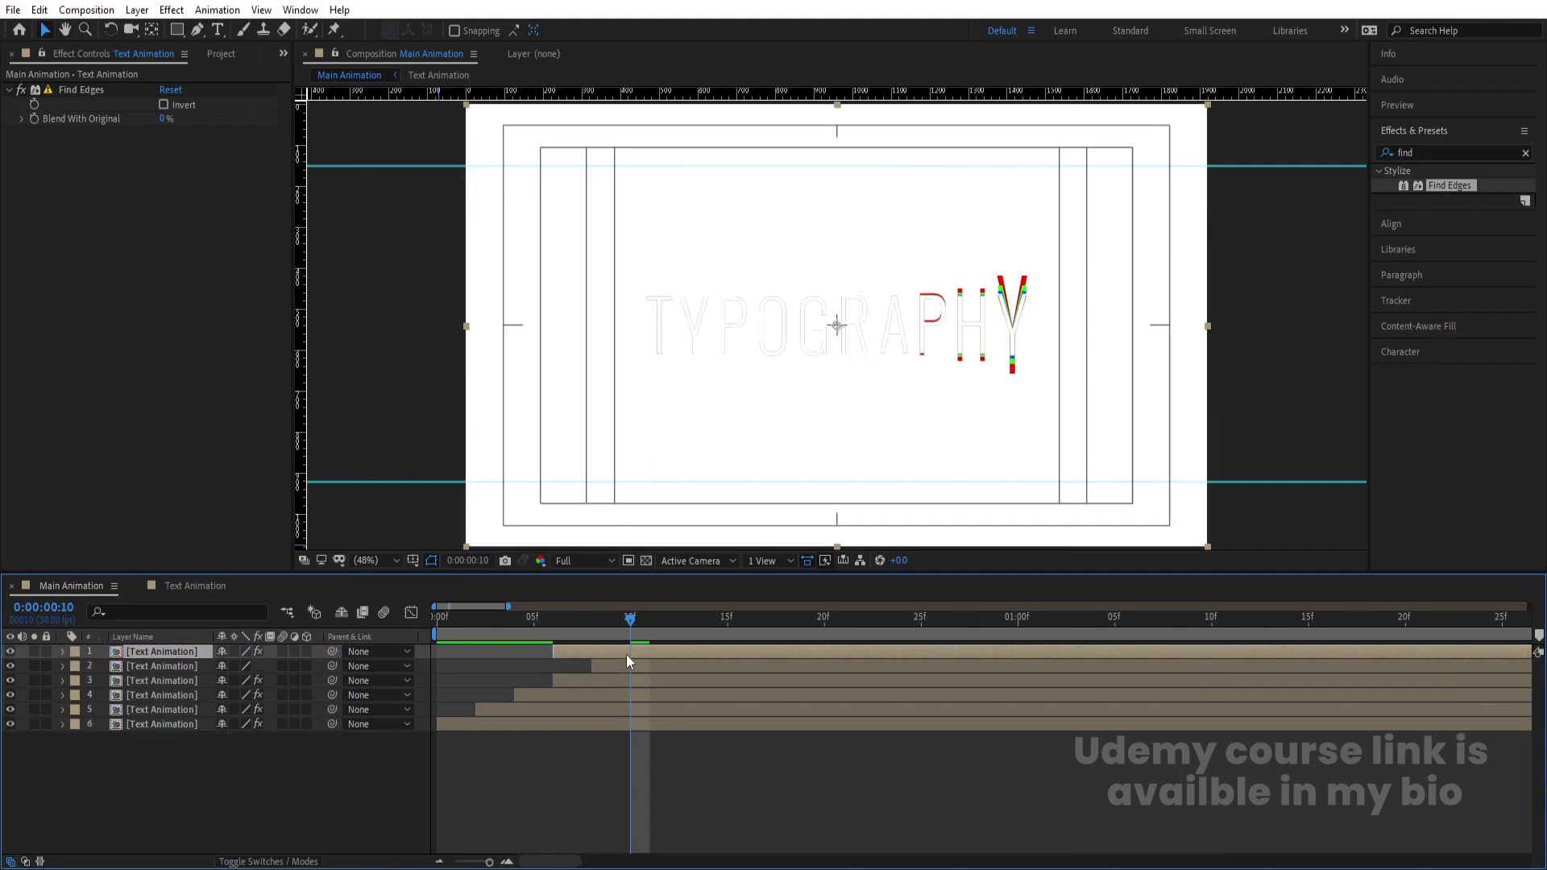
pyautogui.moveTo(596, 653); pyautogui.dragTo(659, 655)
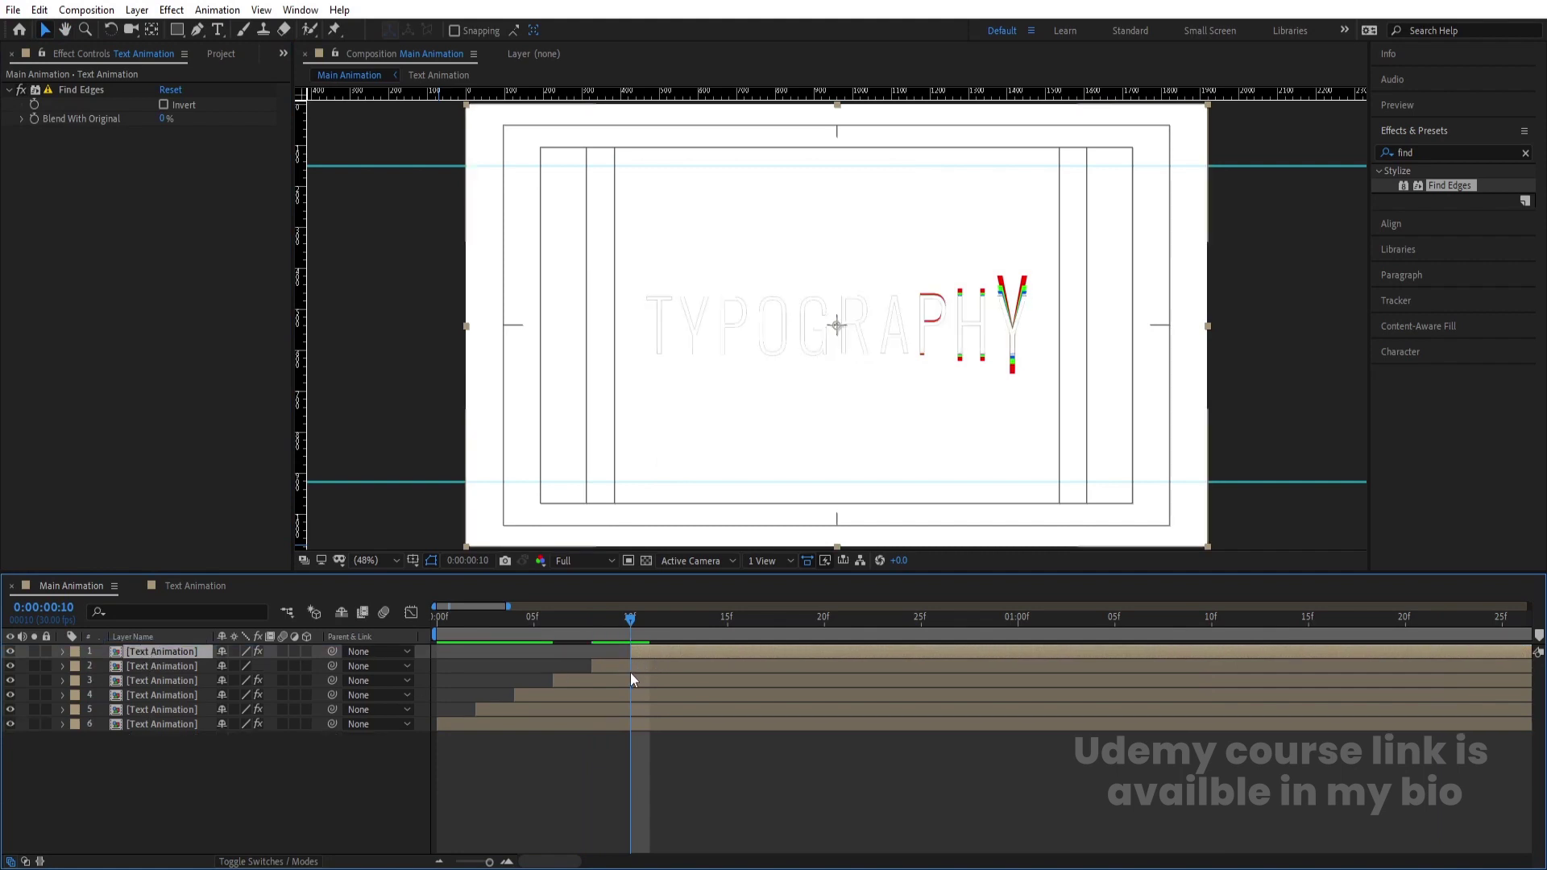
# Step: Duplicate the effect-free black Text Animation layer, move the copy to the top of the stack, start it at frame 12 and preview
pyautogui.click(623, 668)
pyautogui.hotkey('ctrl', 'd')
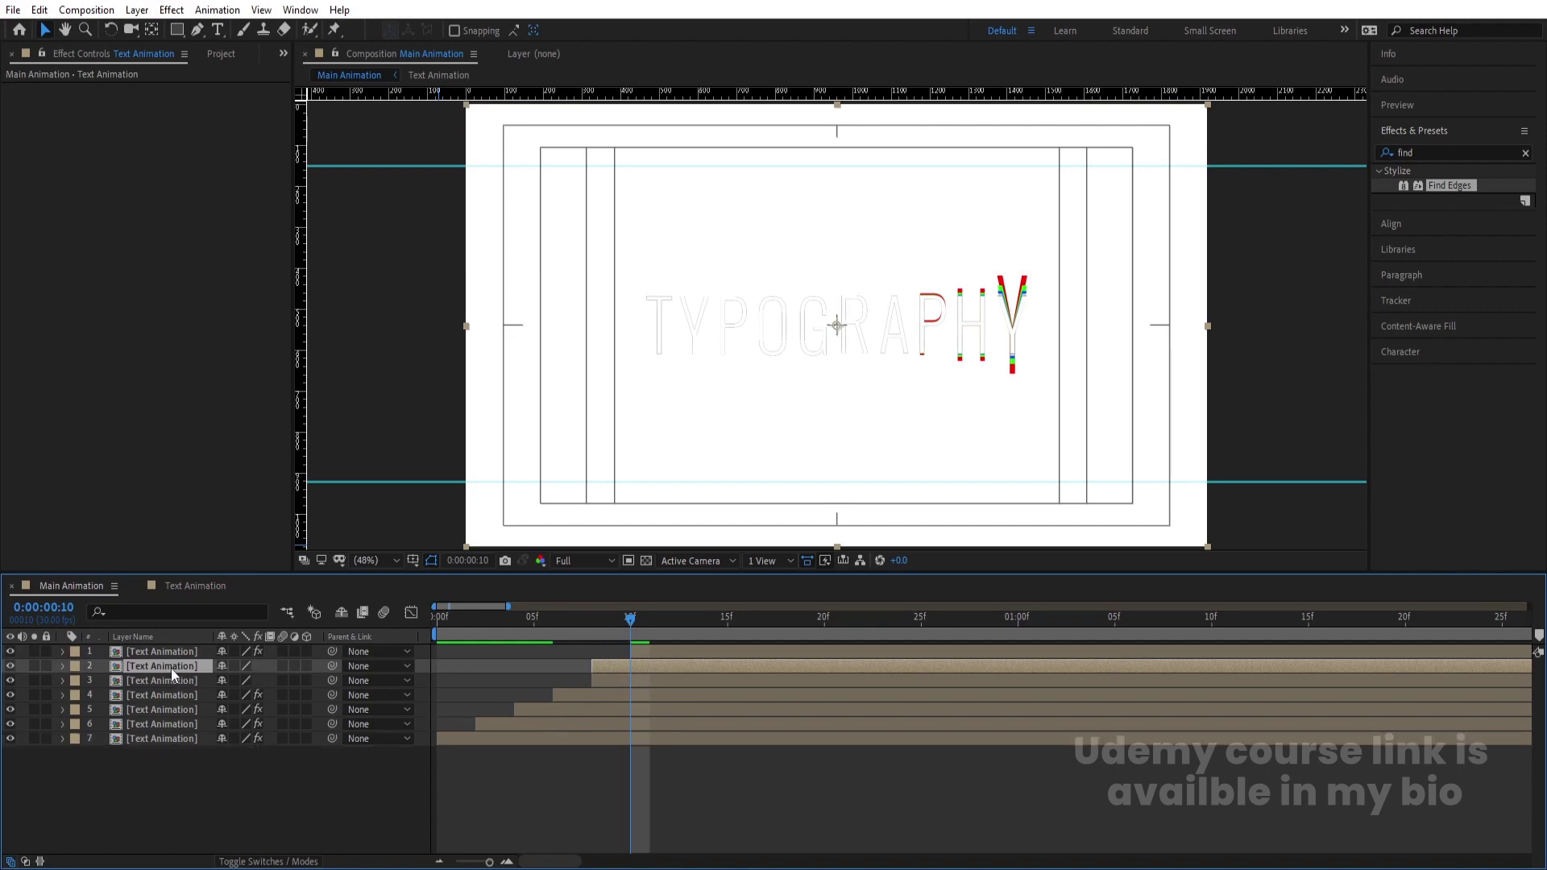
pyautogui.moveTo(171, 669); pyautogui.dragTo(171, 651)
pyautogui.moveTo(626, 650); pyautogui.dragTo(671, 626)
pyautogui.press('space')
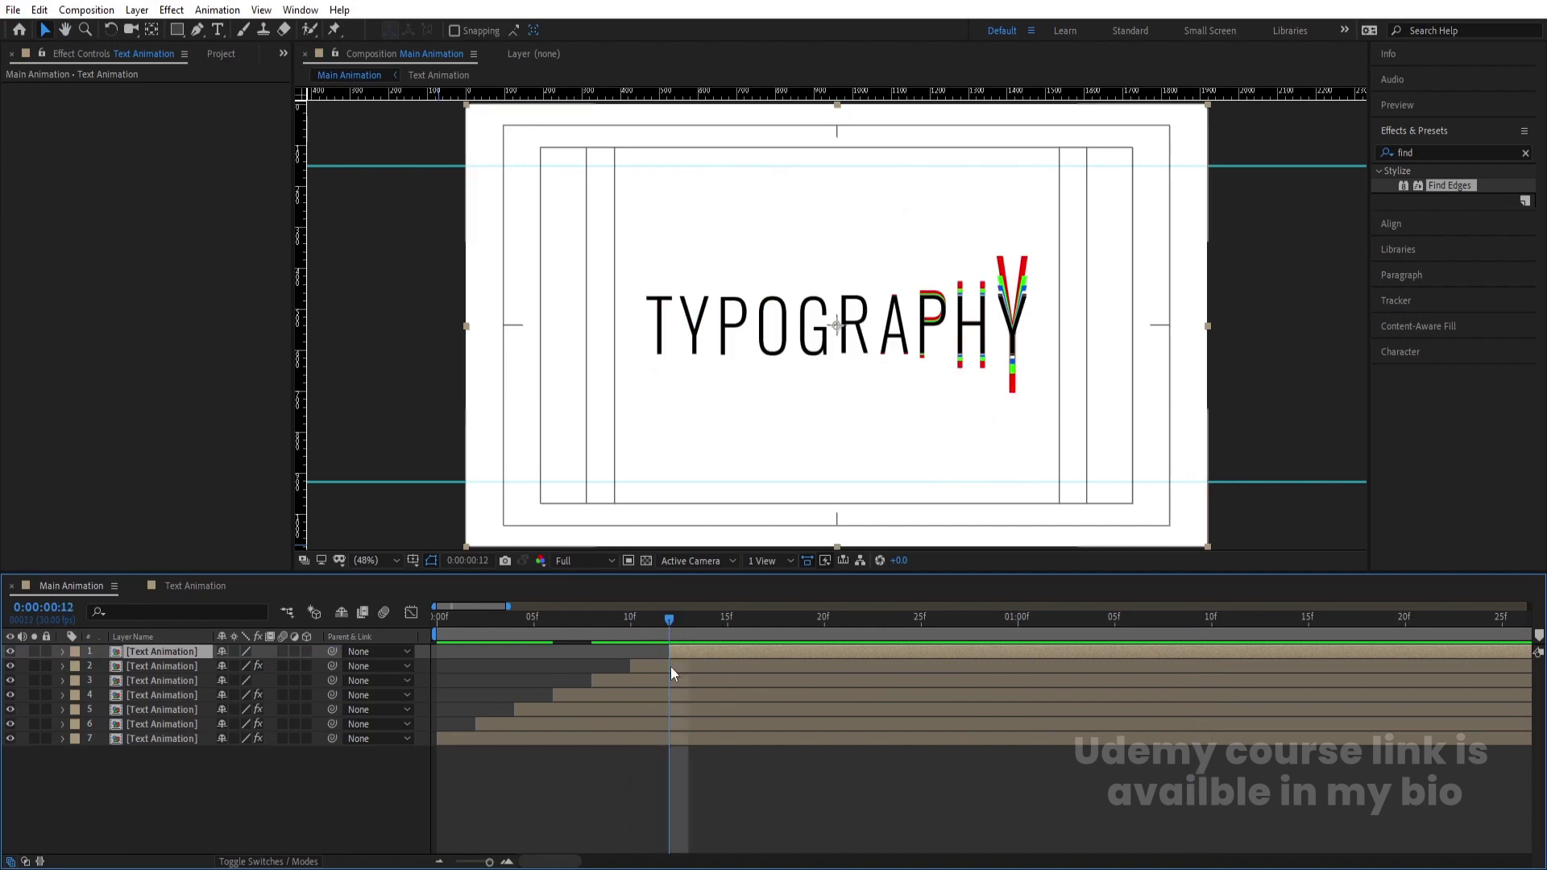
# Step: Trim the start of all seven layers at frame 12 and shift them to begin at the first frame
pyautogui.click(653, 622)
pyautogui.click(669, 622)
pyautogui.hotkey('ctrl', 'a')
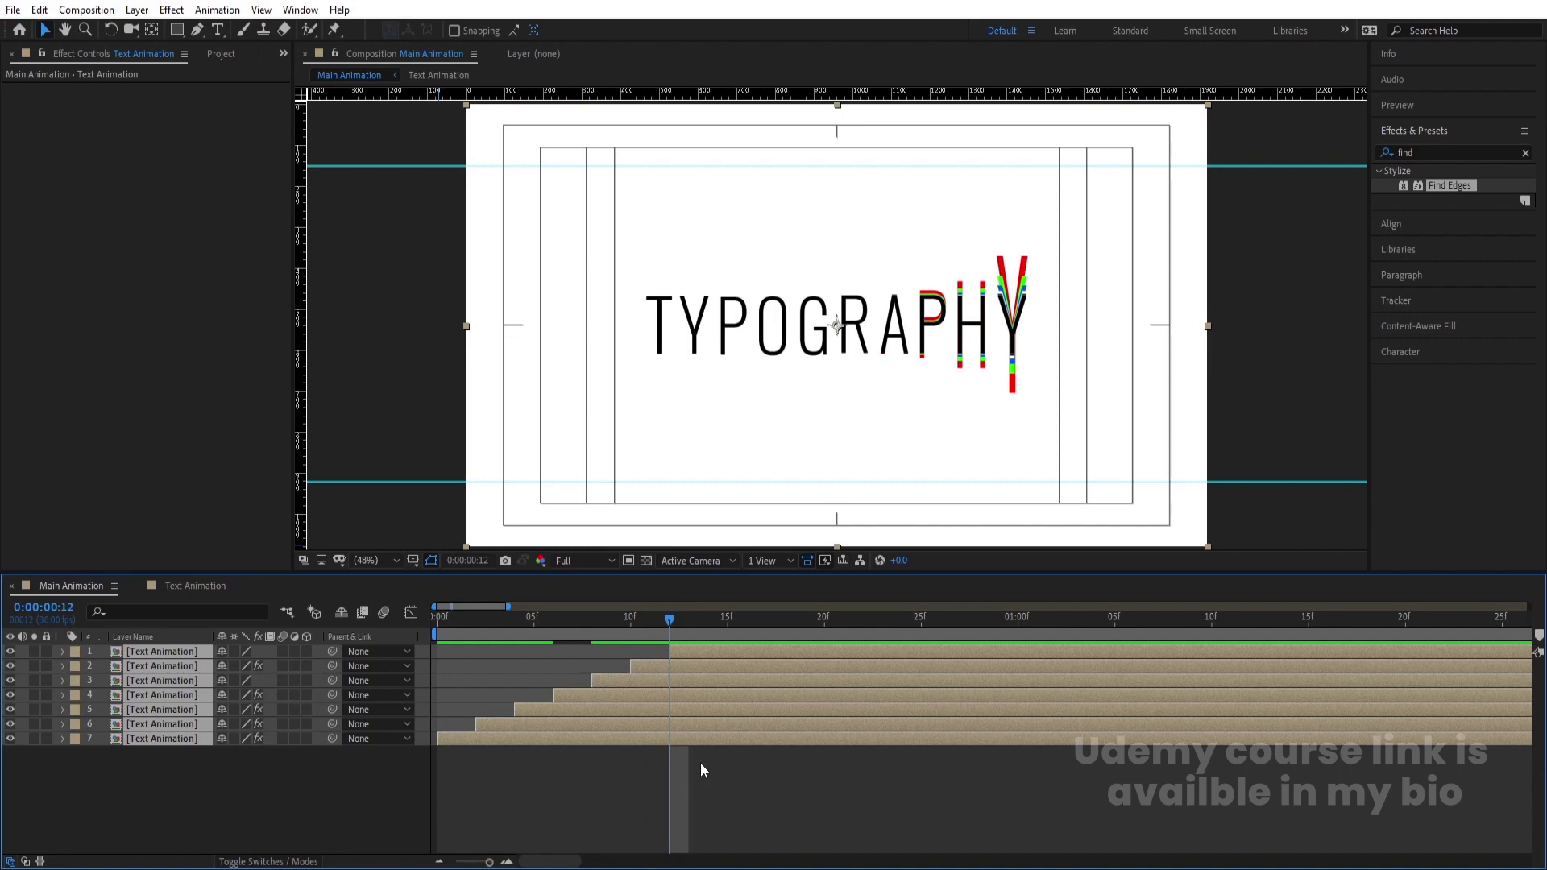
pyautogui.hotkey('alt', '[')
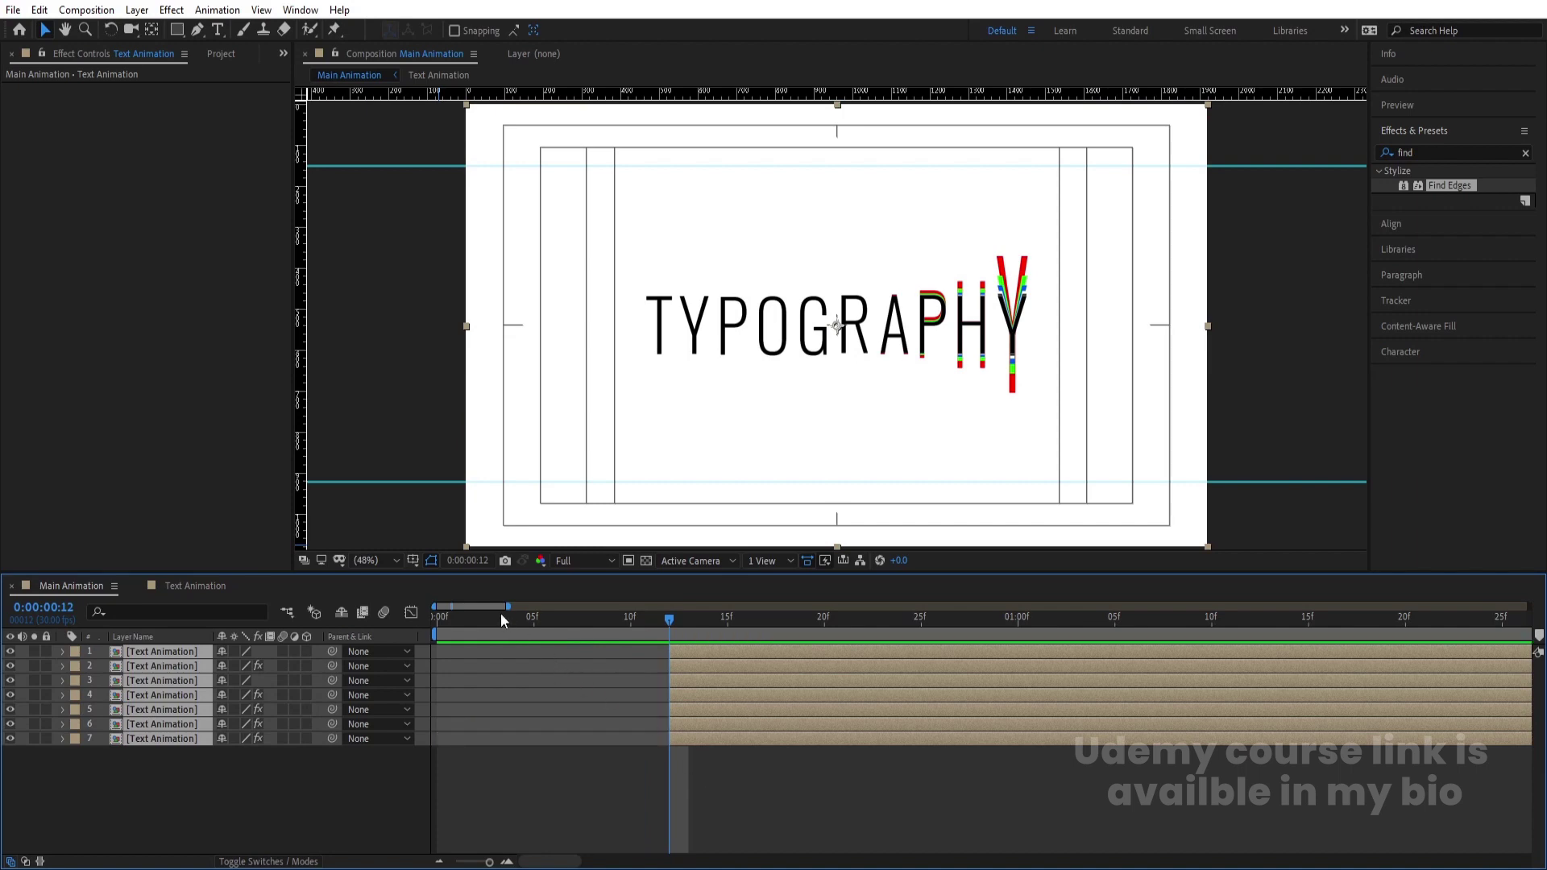
pyautogui.press('Home')
pyautogui.press('[')
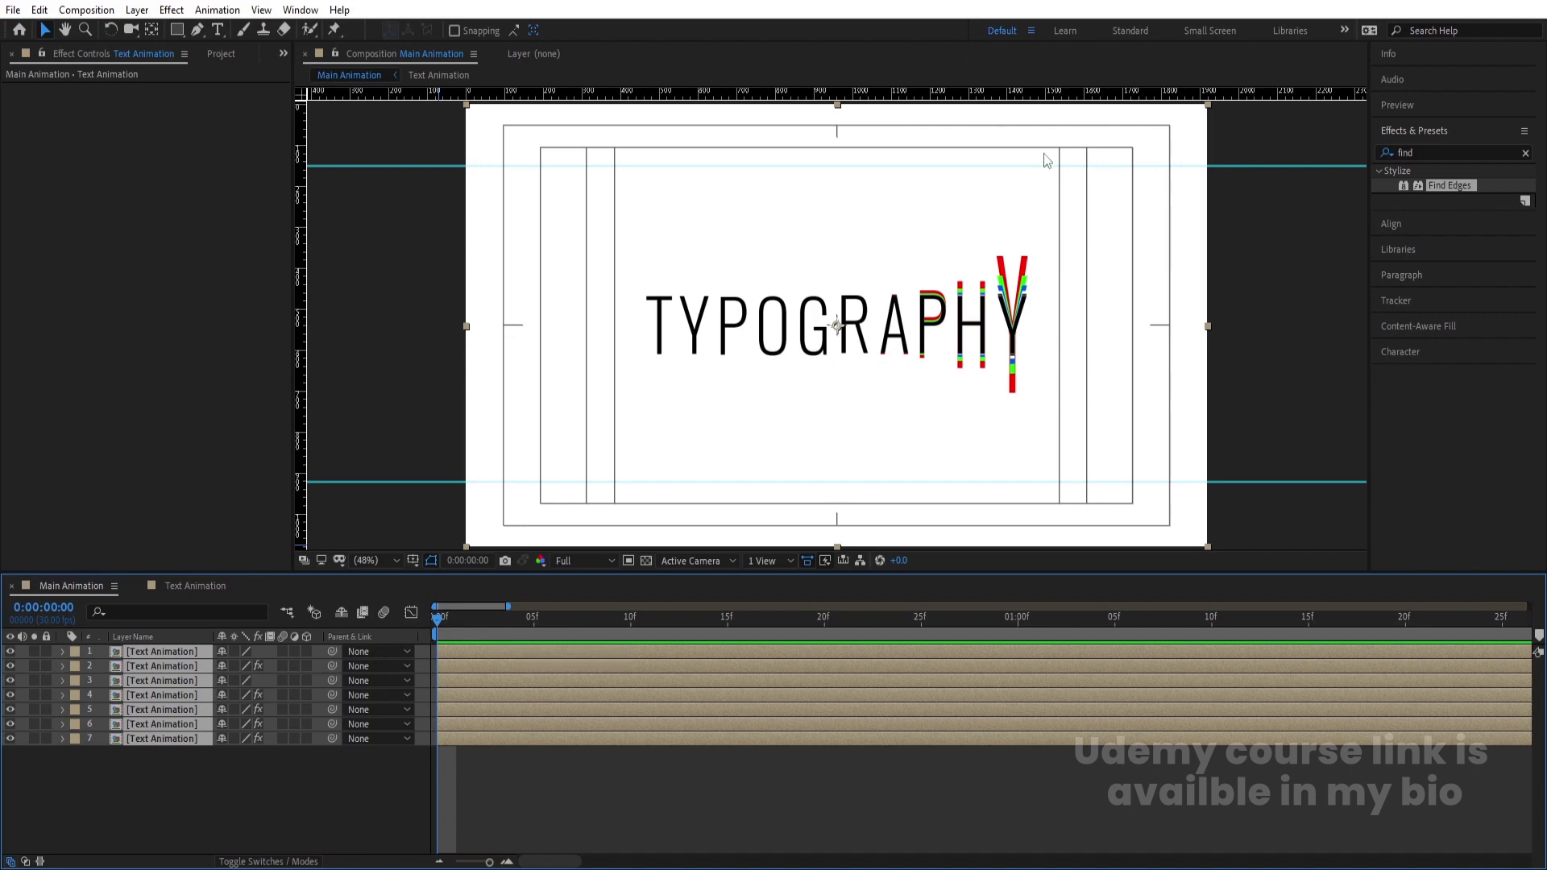
# Step: Move the horizontal guides to the upper and lower ends of the letter Y, and play the composition to just before three seconds
pyautogui.moveTo(1040, 165); pyautogui.dragTo(1062, 255)
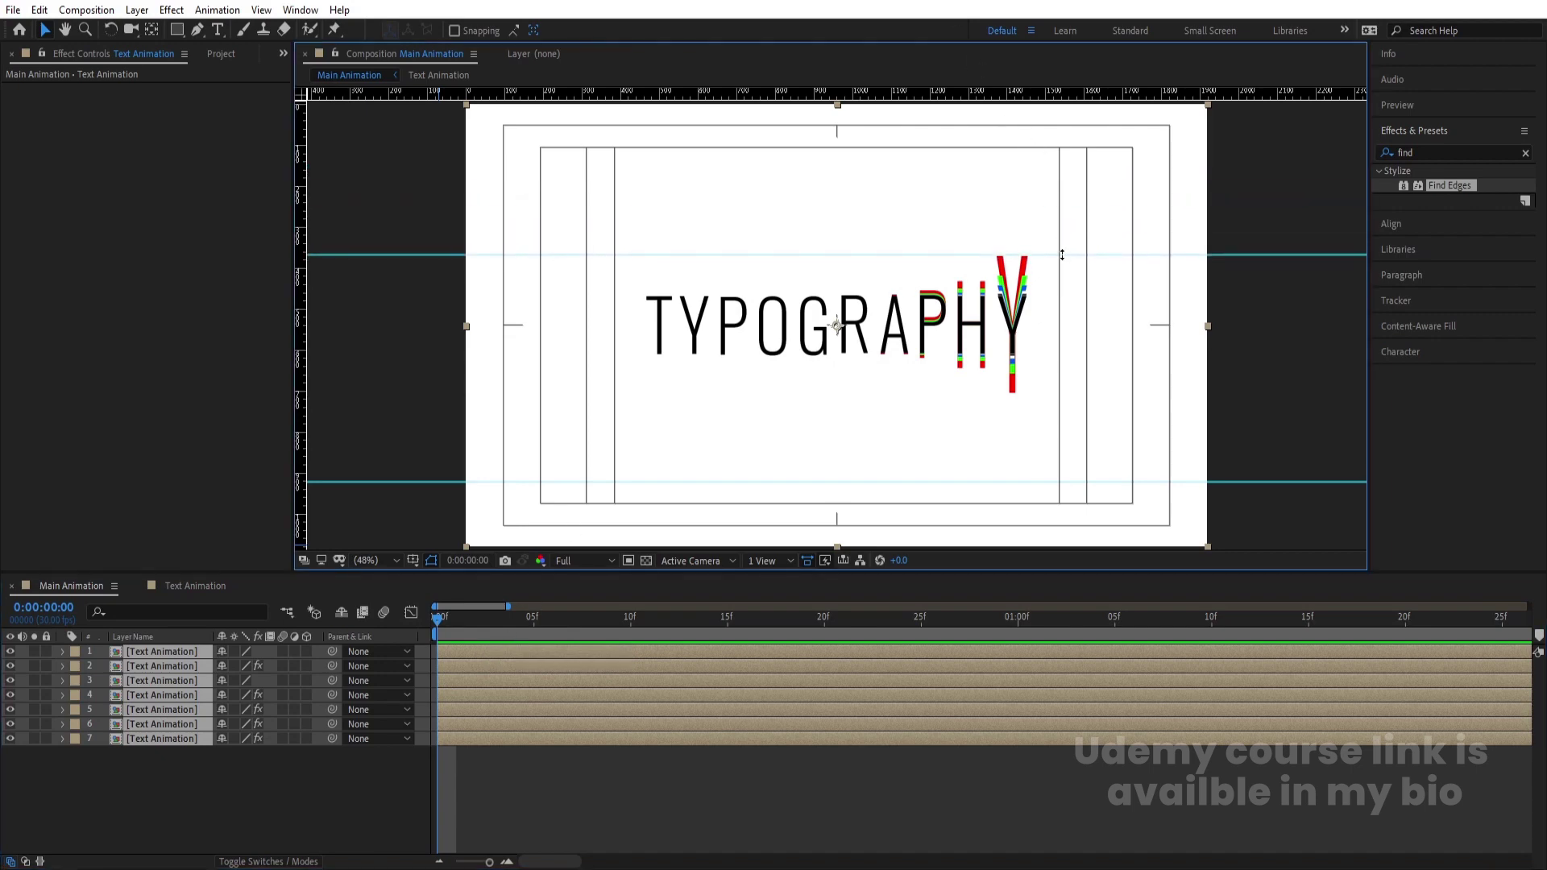
pyautogui.moveTo(976, 482); pyautogui.dragTo(975, 393)
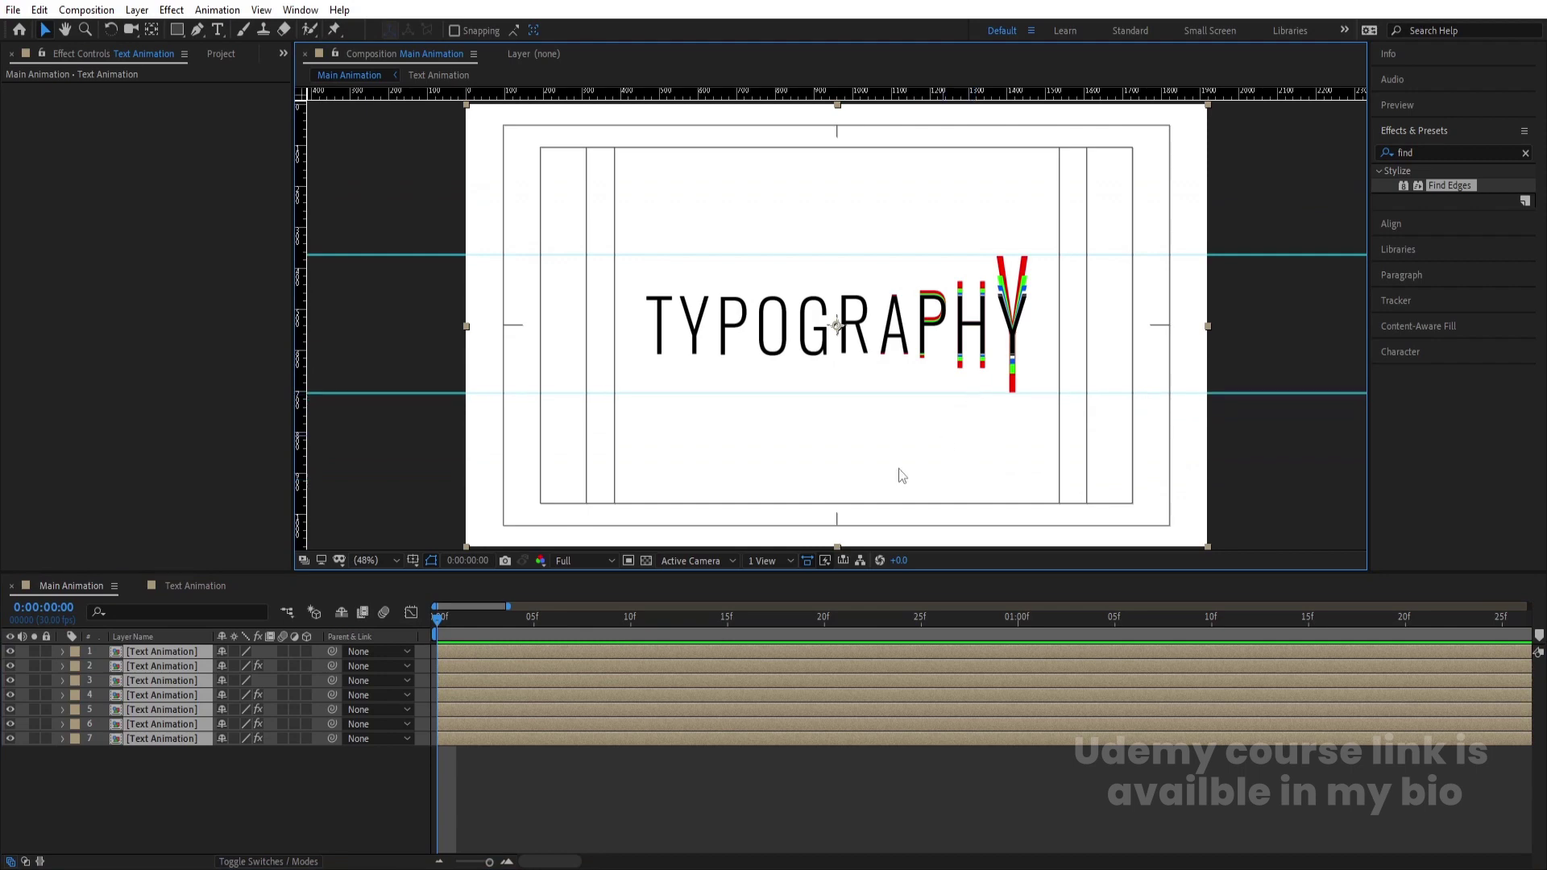
pyautogui.press('space')
pyautogui.press('-')
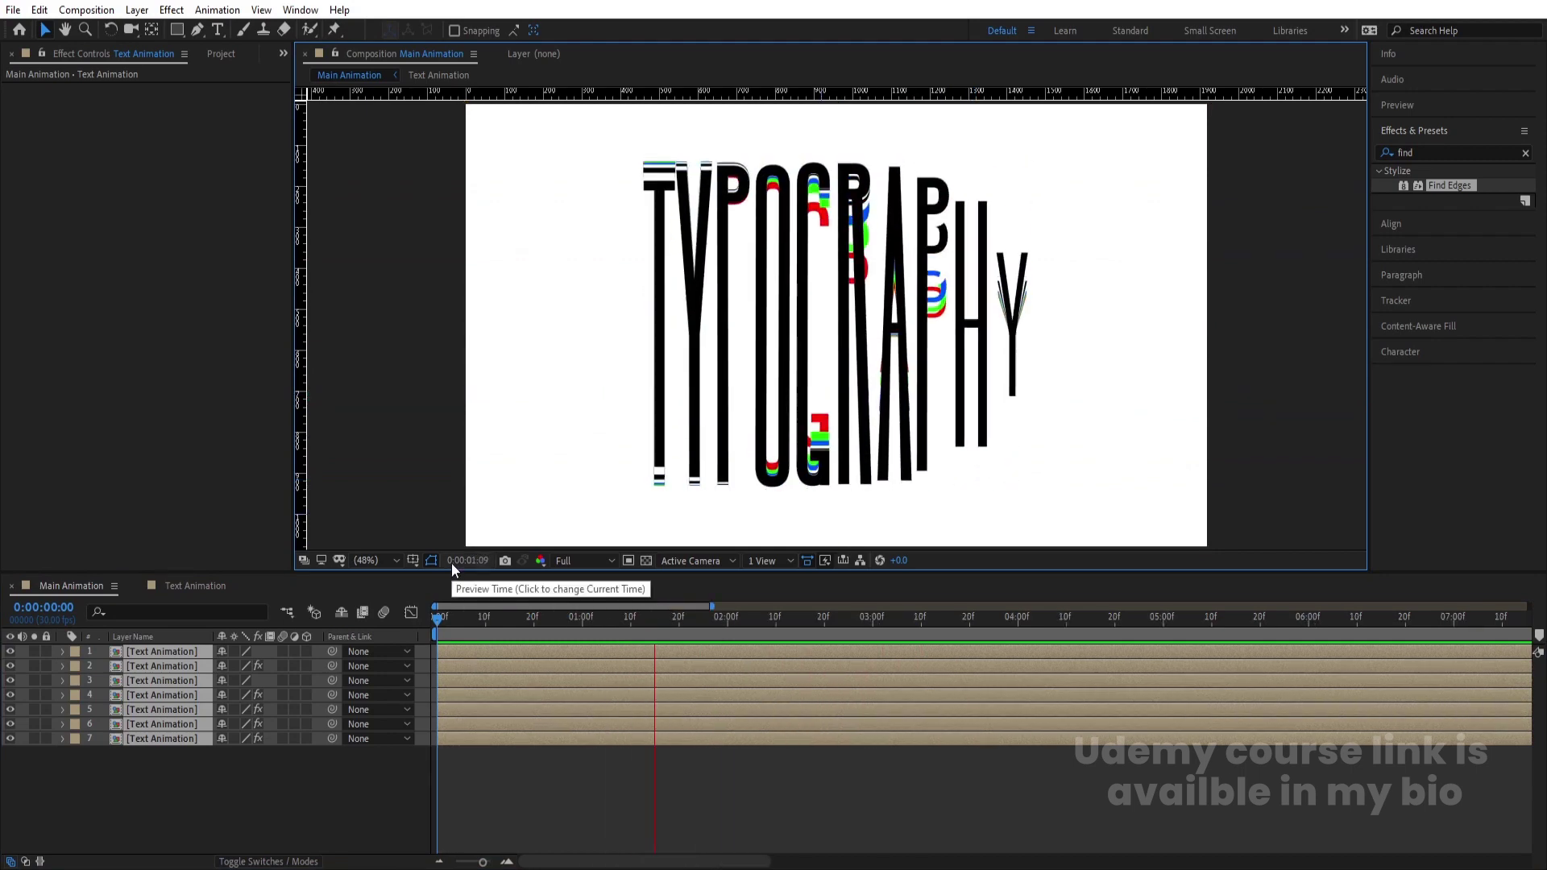
pyautogui.press('space')
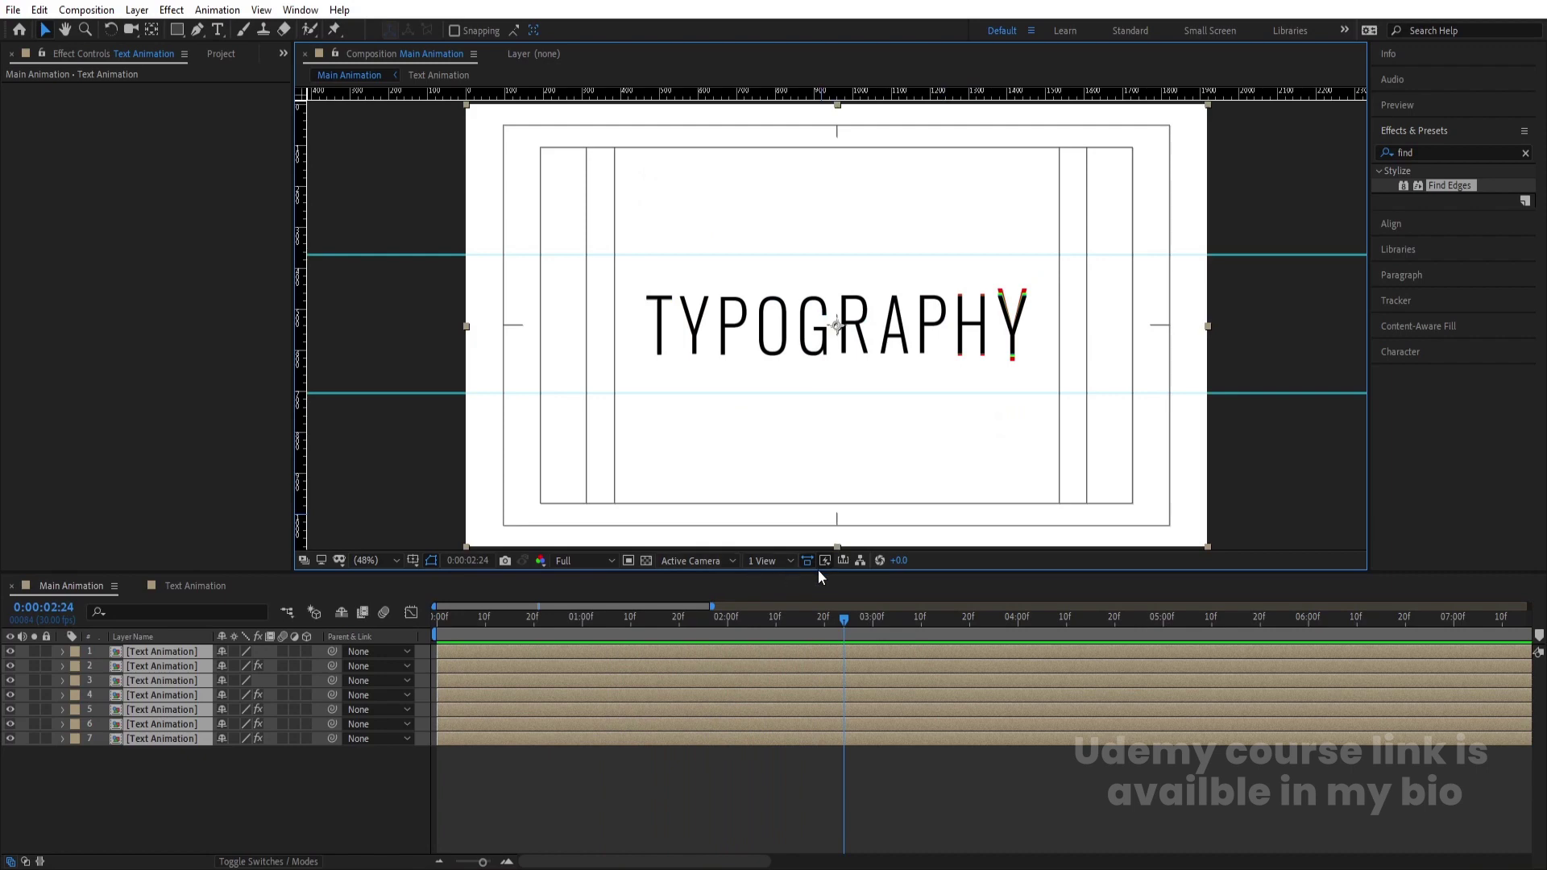
# Step: Step to 0:00:02:29, where the Y meets the guides, end the work area there and play the loop
pyautogui.press('pagedown')
pyautogui.press('pagedown')
pyautogui.press('pagedown')
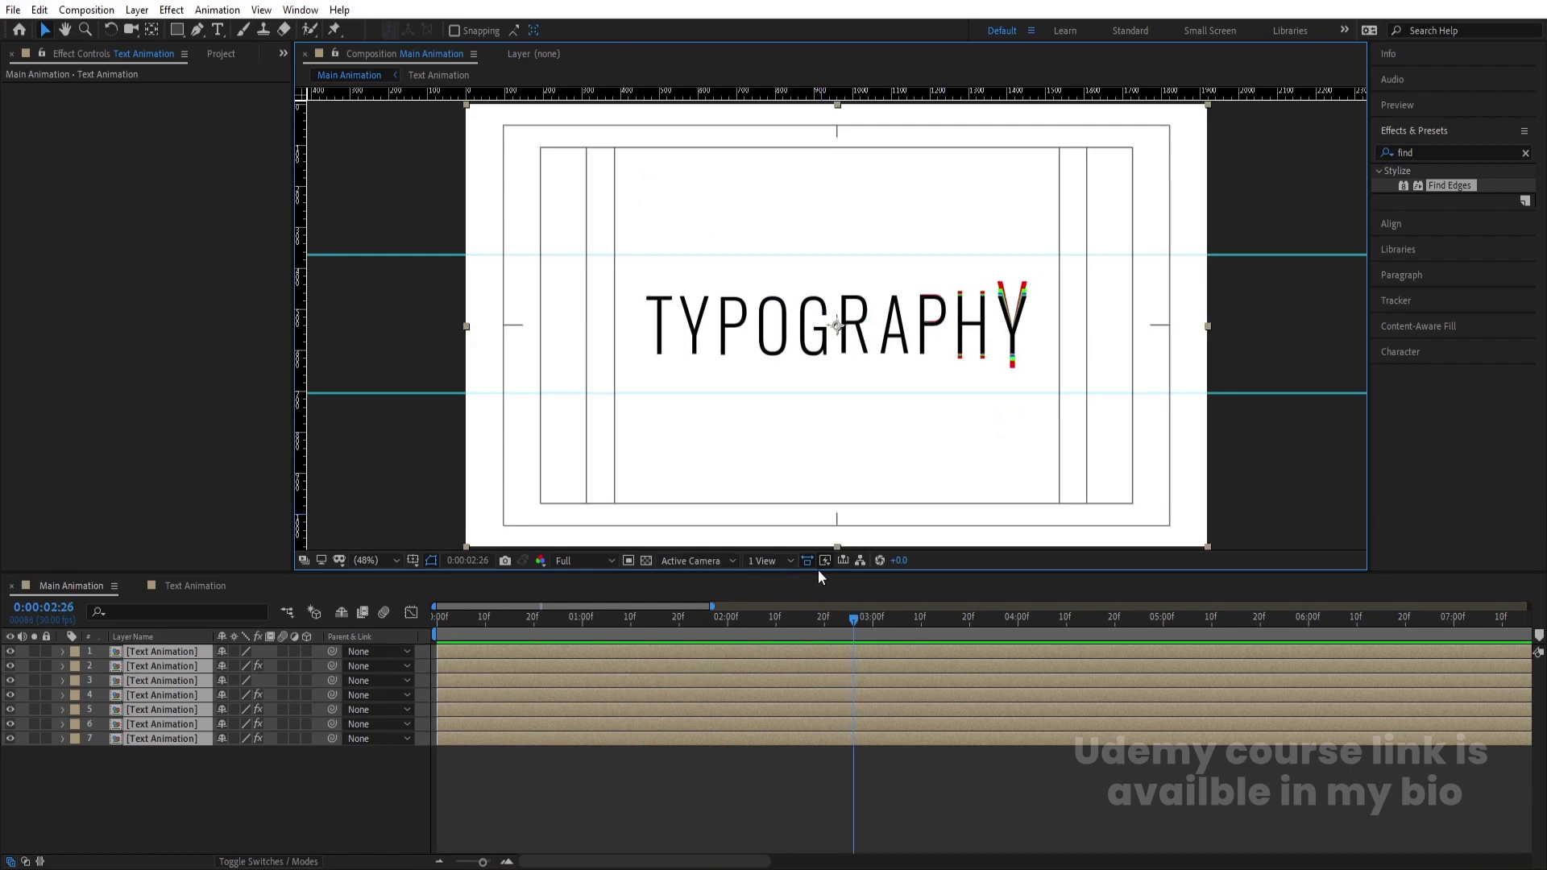
pyautogui.press('pagedown')
pyautogui.press('pagedown')
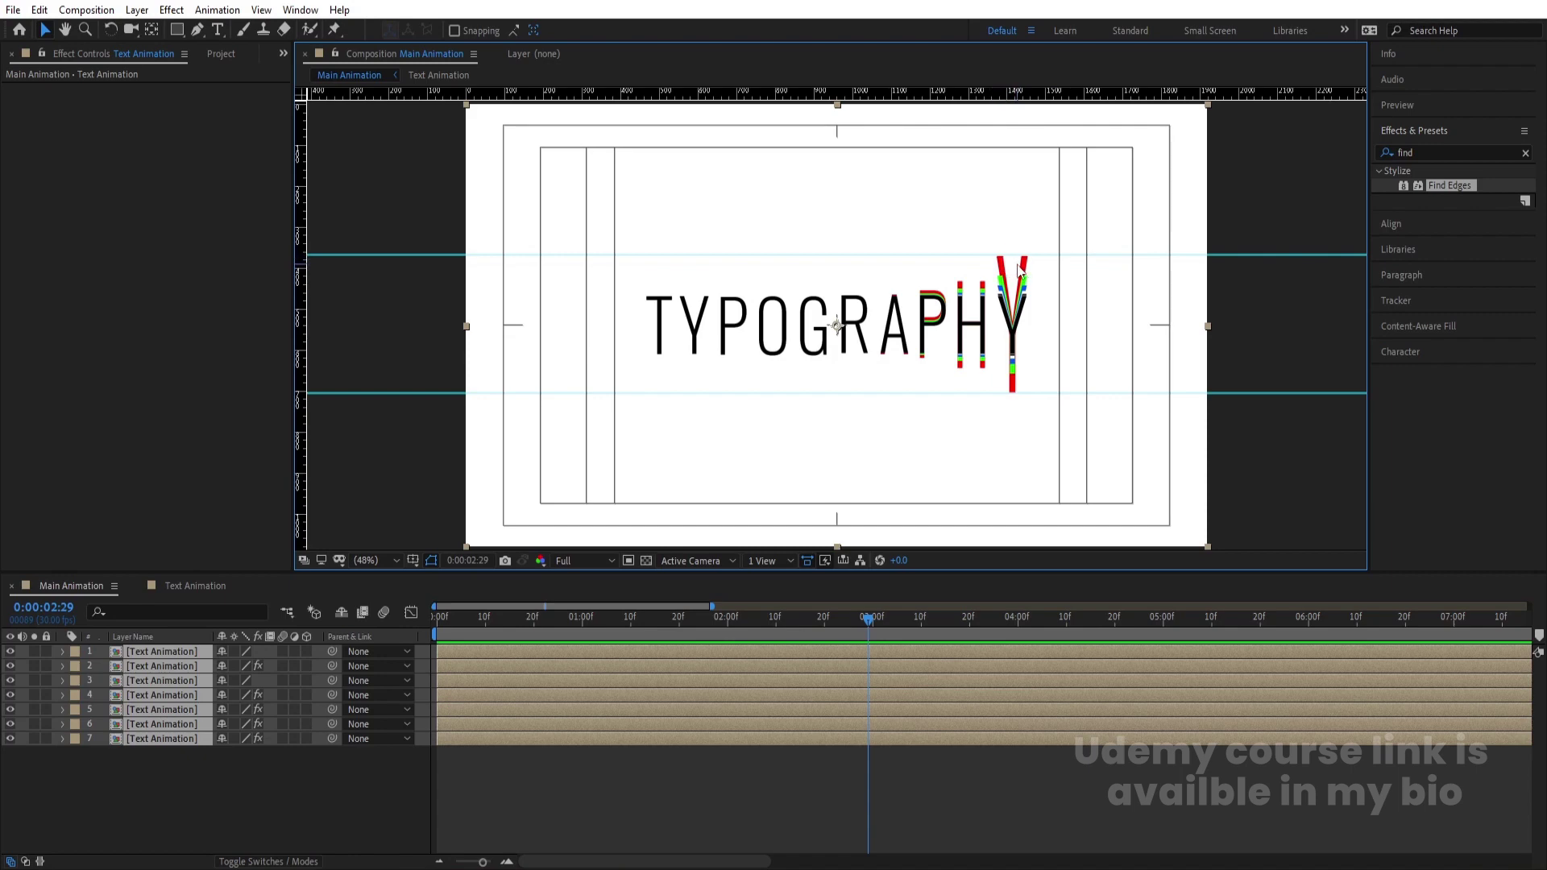
pyautogui.press('n')
pyautogui.press('space')
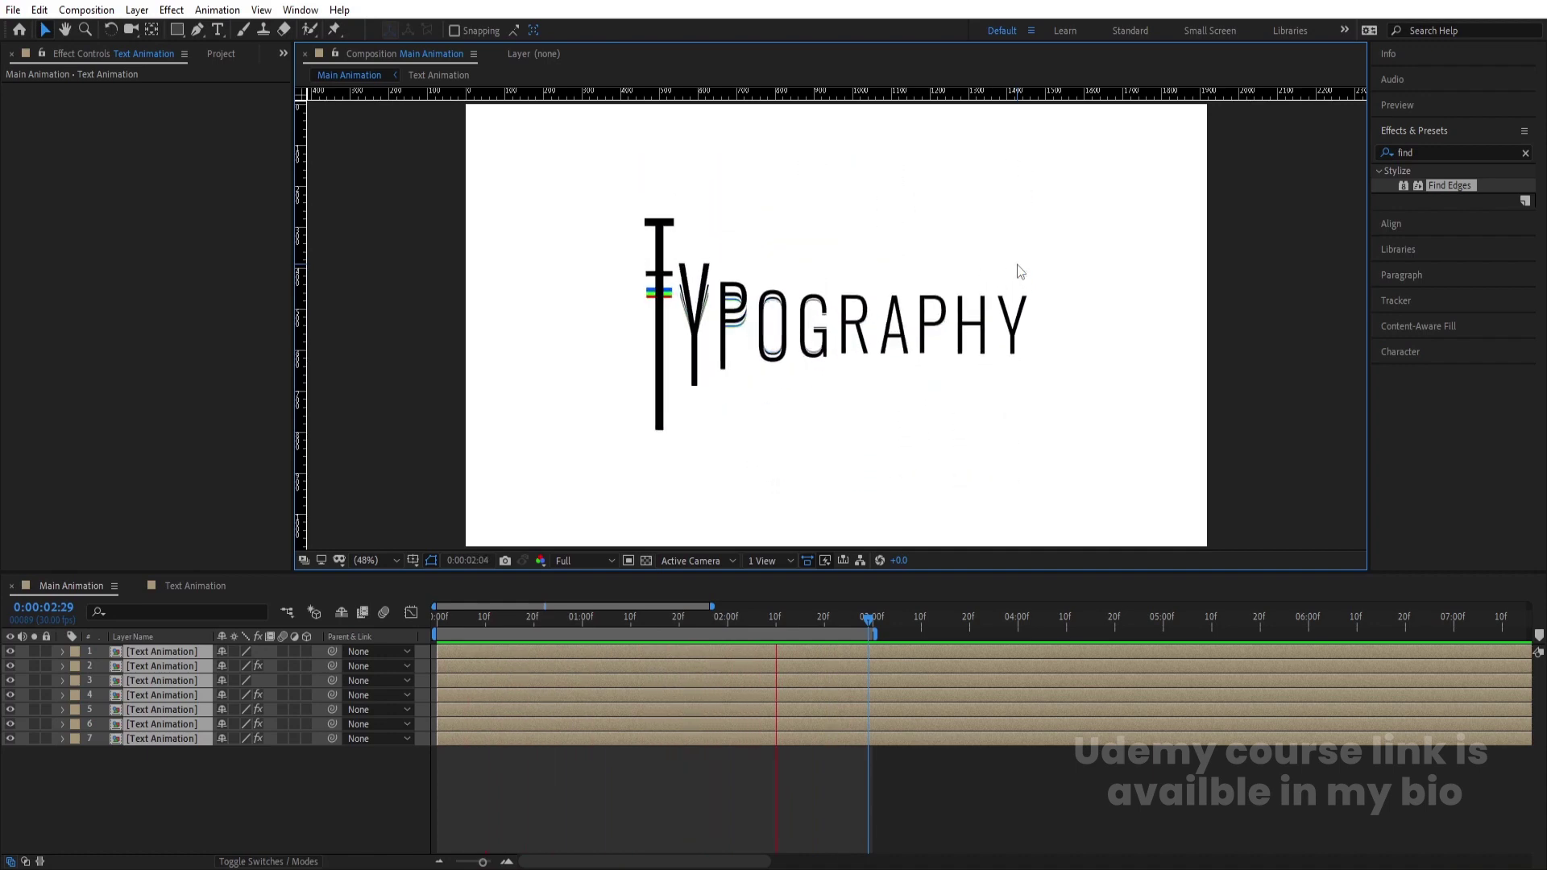
pyautogui.press('-')
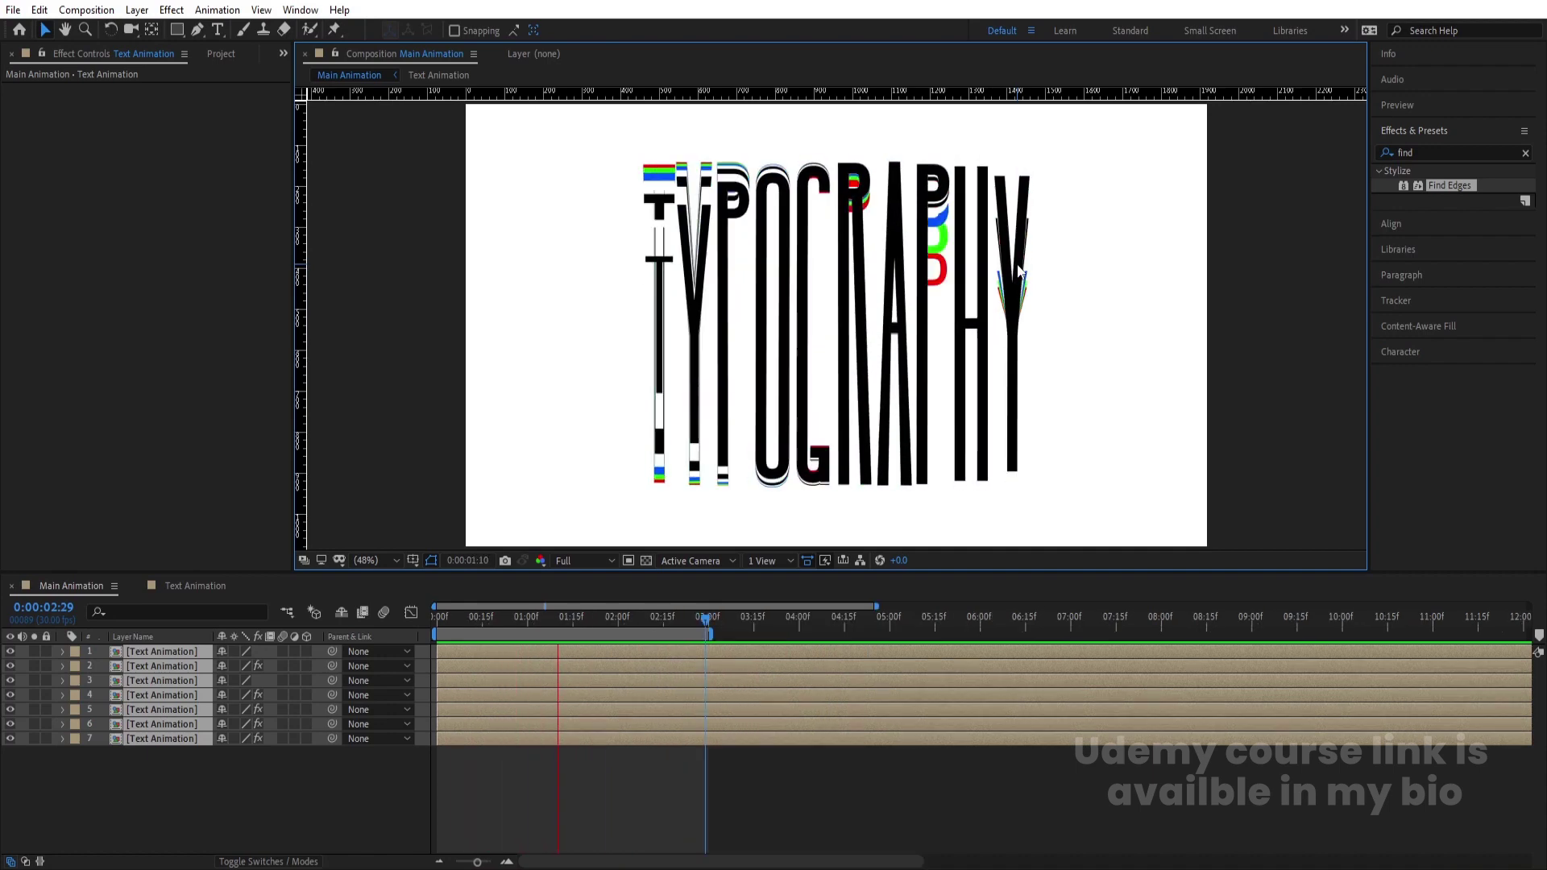